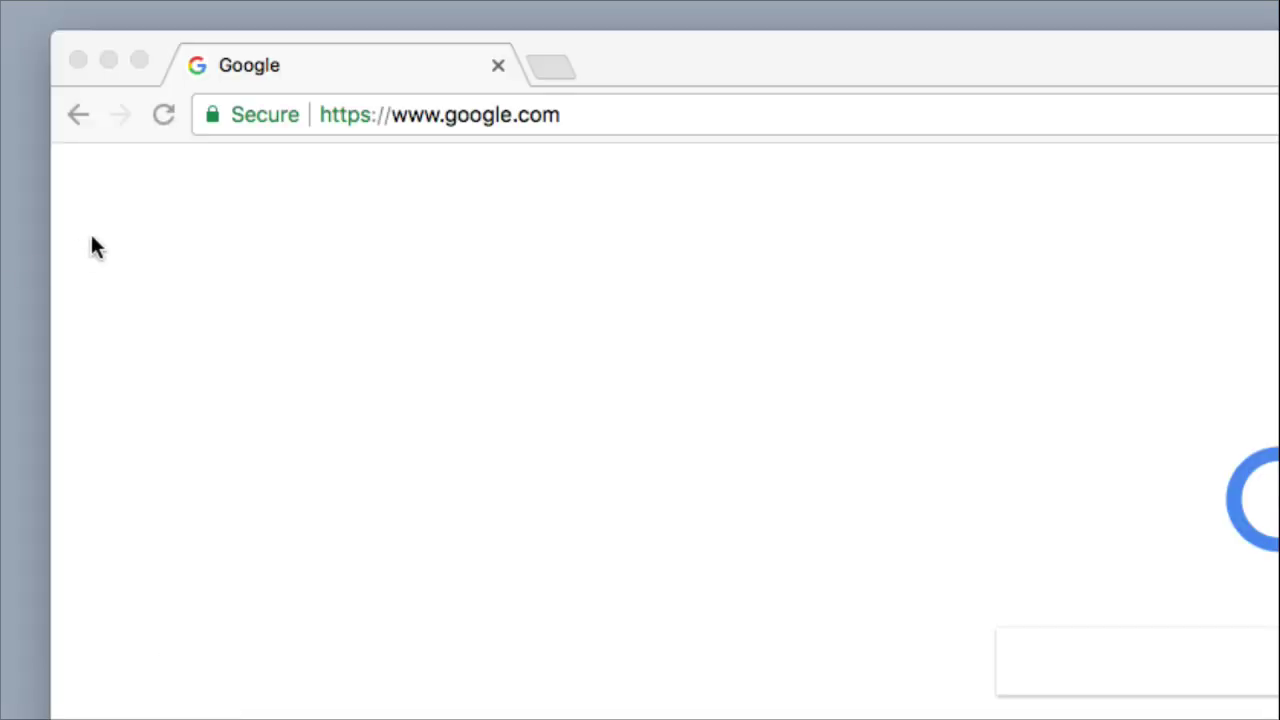
Start a new web search from the address bar on the Google homepage.
{"action": "left_click", "coordinate": [614, 114]}
Search the web for 'glyph studio font generator'.
{"action": "type", "text": "glyph"}
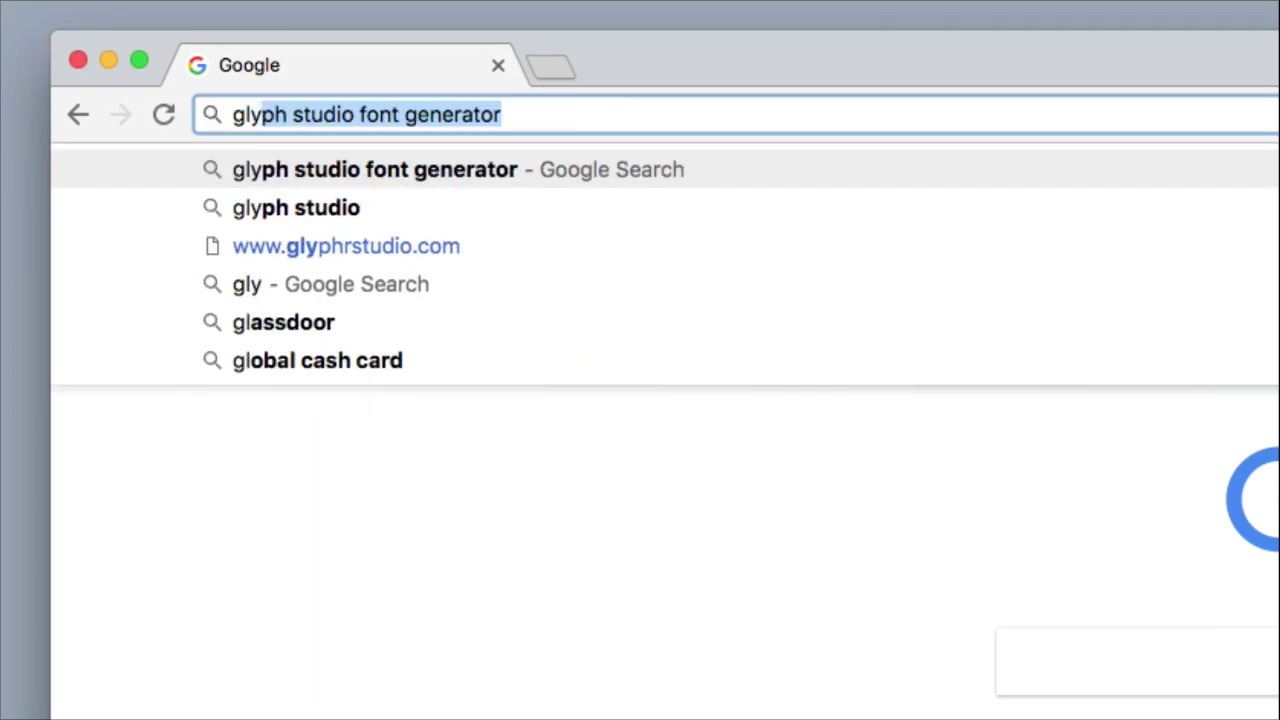
{"action": "type", "text": " studio font generator"}
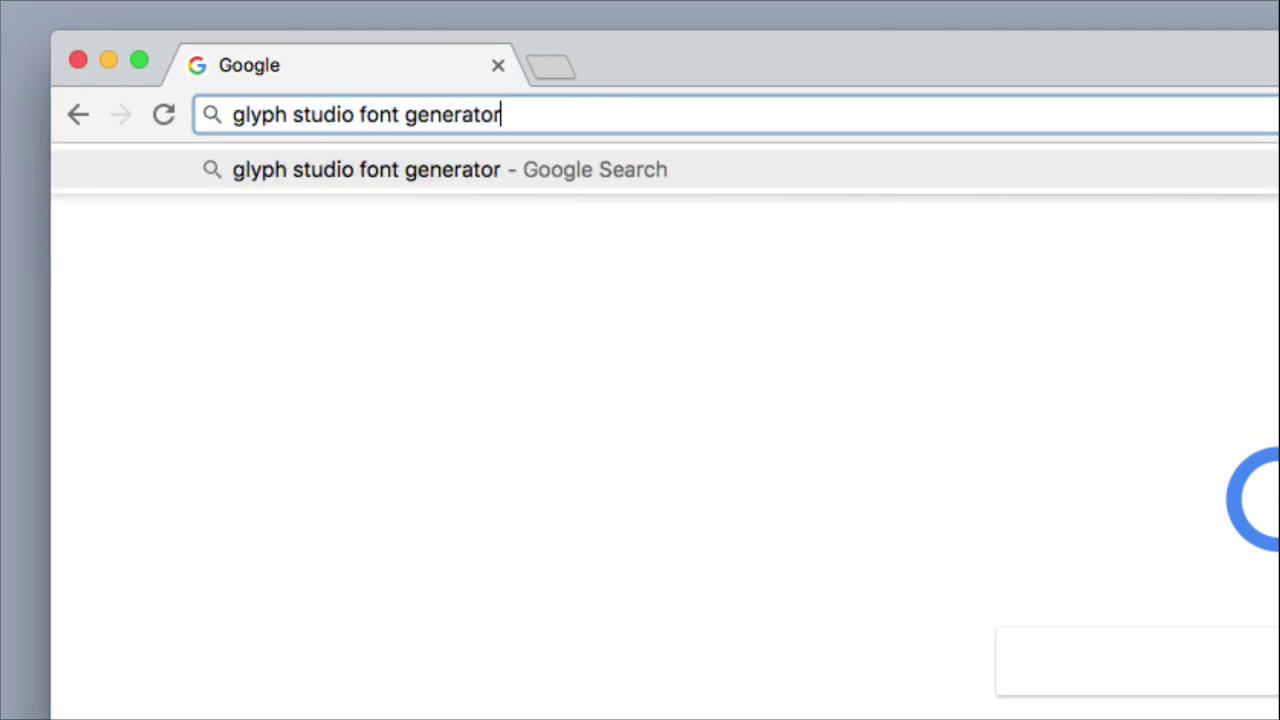
{"action": "key", "text": "Return"}
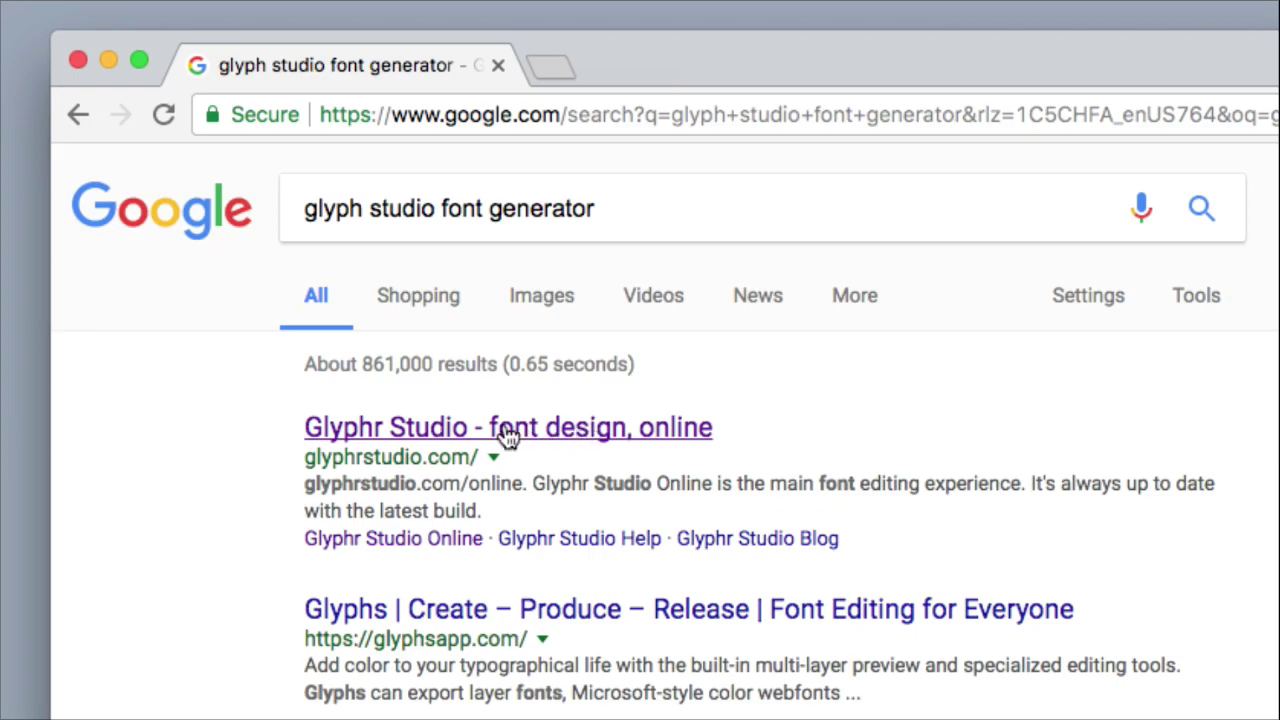
Open the Glyphr Studio site and launch its online editor.
{"action": "left_click", "coordinate": [621, 442]}
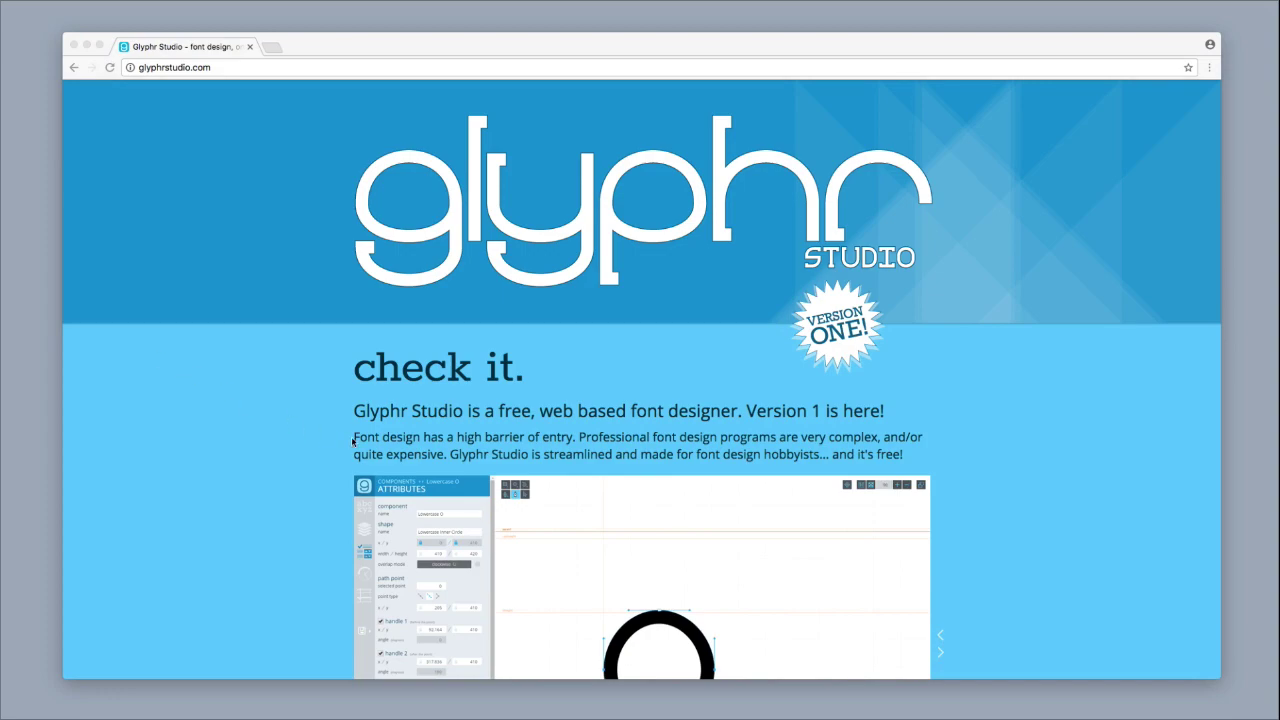
{"action": "scroll", "coordinate": [347, 440], "scroll_direction": "down", "scroll_amount": 8}
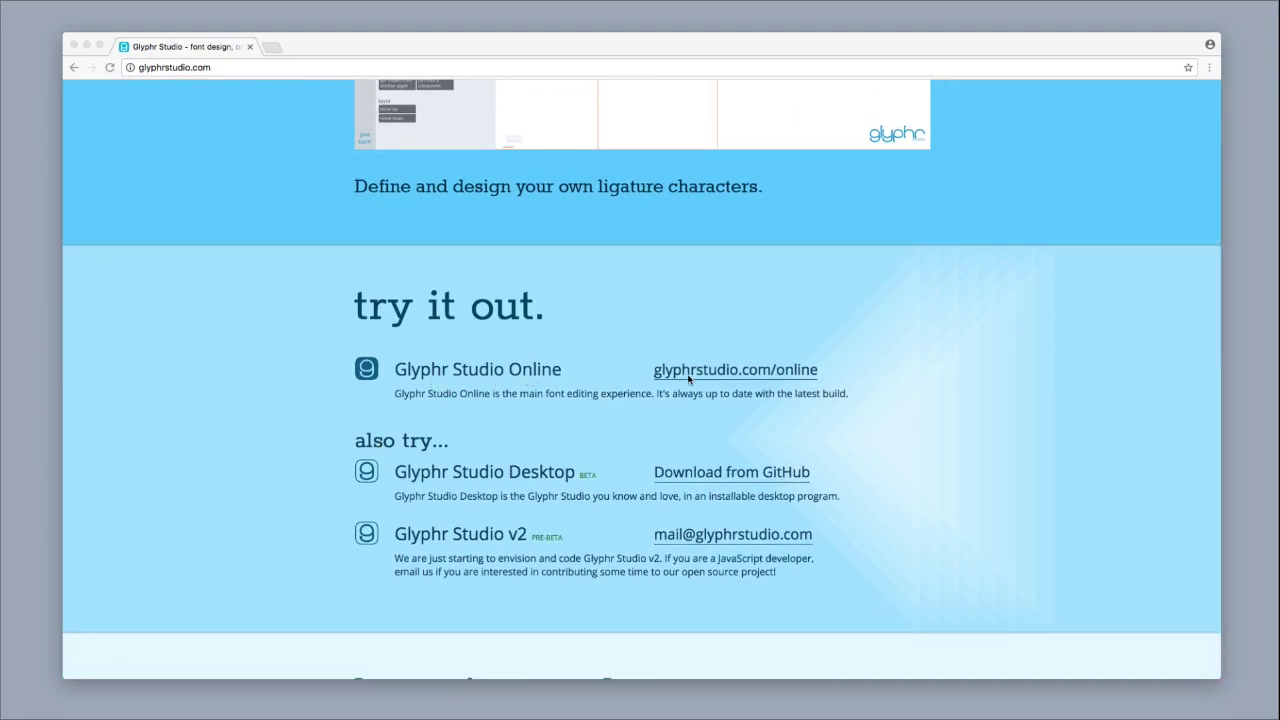
{"action": "left_click", "coordinate": [748, 369]}
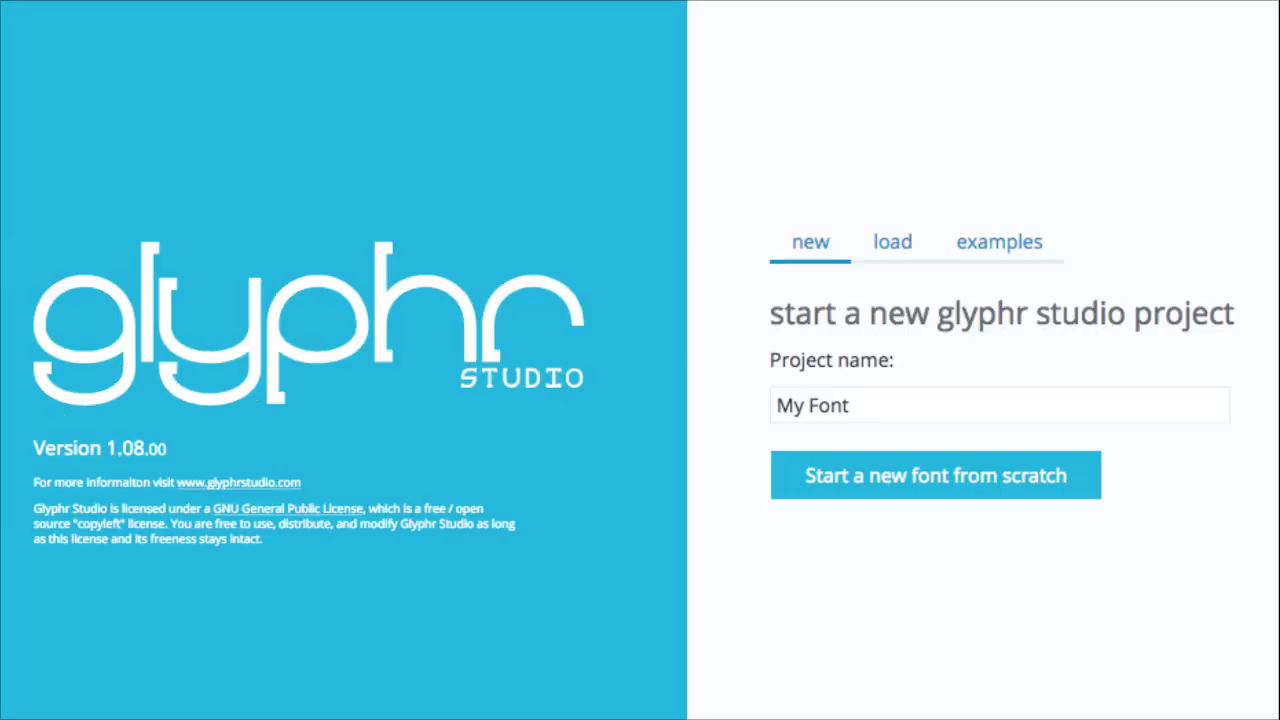
Name the project 'Health Bar' and start a new font from scratch.
{"action": "left_click", "coordinate": [894, 405]}
{"action": "double_click", "coordinate": [894, 406]}
{"action": "key", "text": "BackSpace"}
{"action": "key", "text": "BackSpace"}
{"action": "key", "text": "BackSpace"}
{"action": "key", "text": "BackSpace"}
{"action": "type", "text": "Health Ba"}
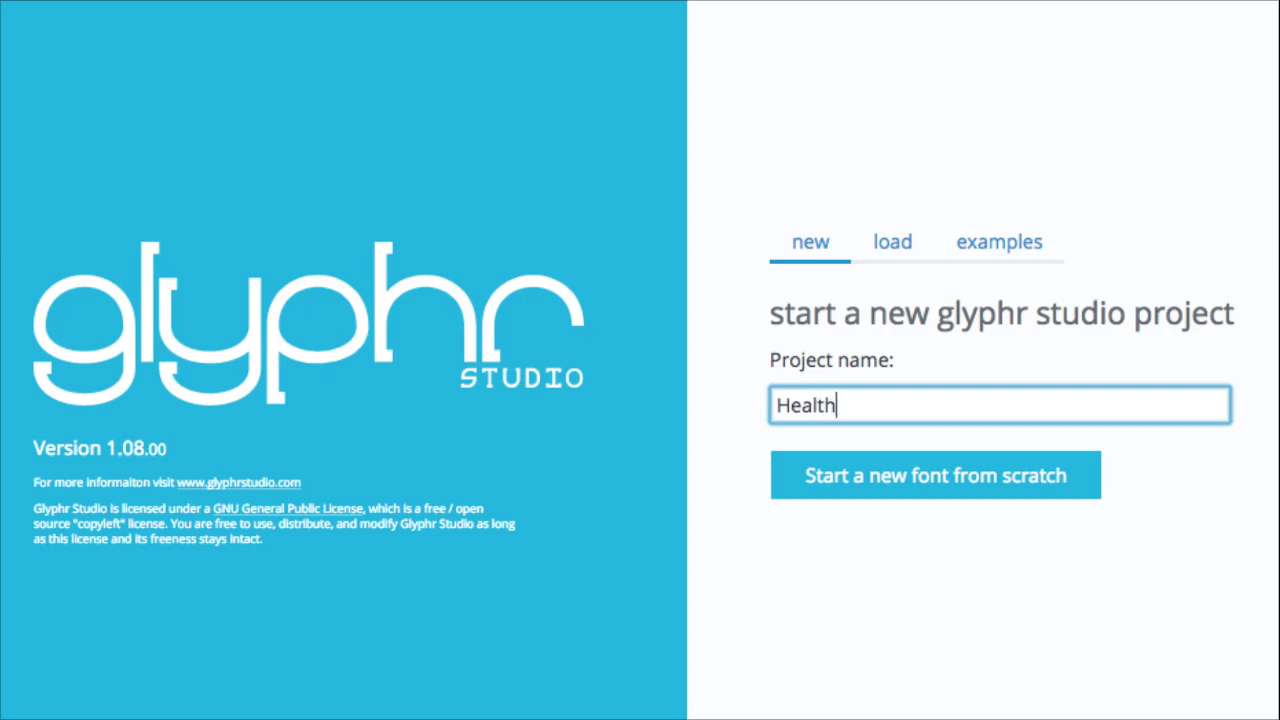
{"action": "type", "text": "r"}
{"action": "left_click", "coordinate": [902, 482]}
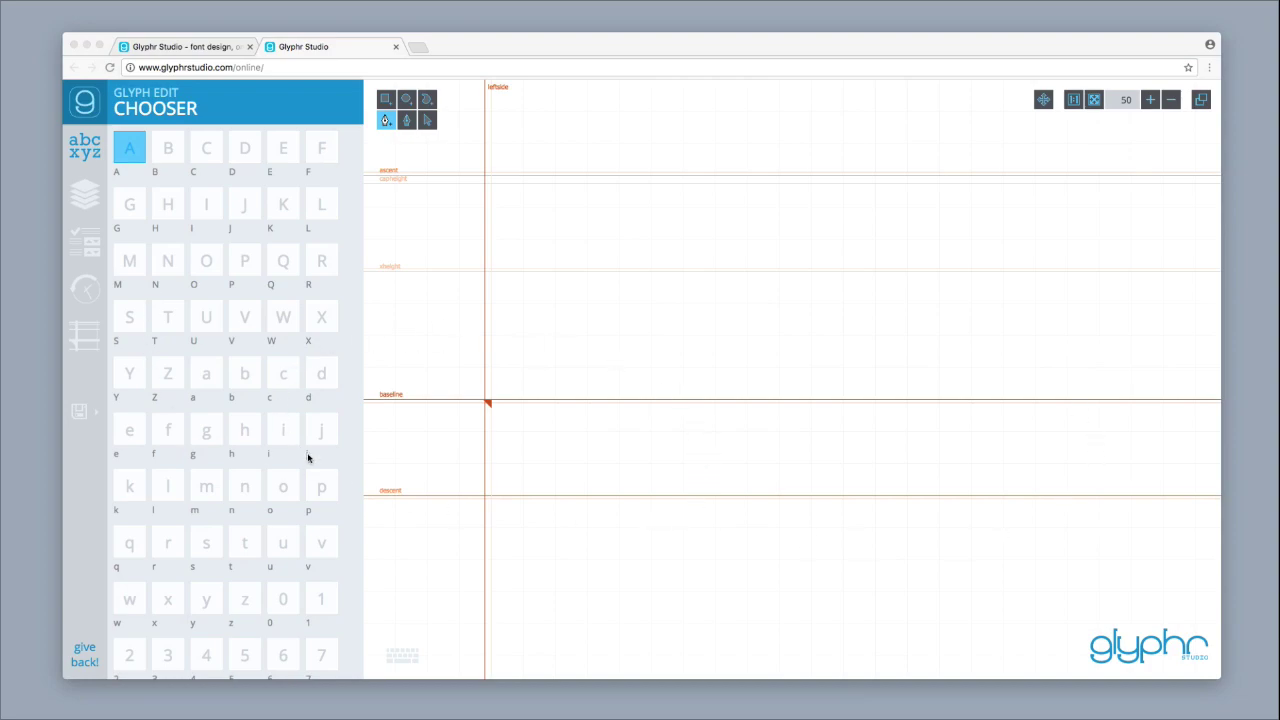
Draw a 1000 × 200 black bar on the Digit Zero baseline and copy it.
{"action": "scroll", "coordinate": [230, 425], "scroll_direction": "down", "scroll_amount": 5}
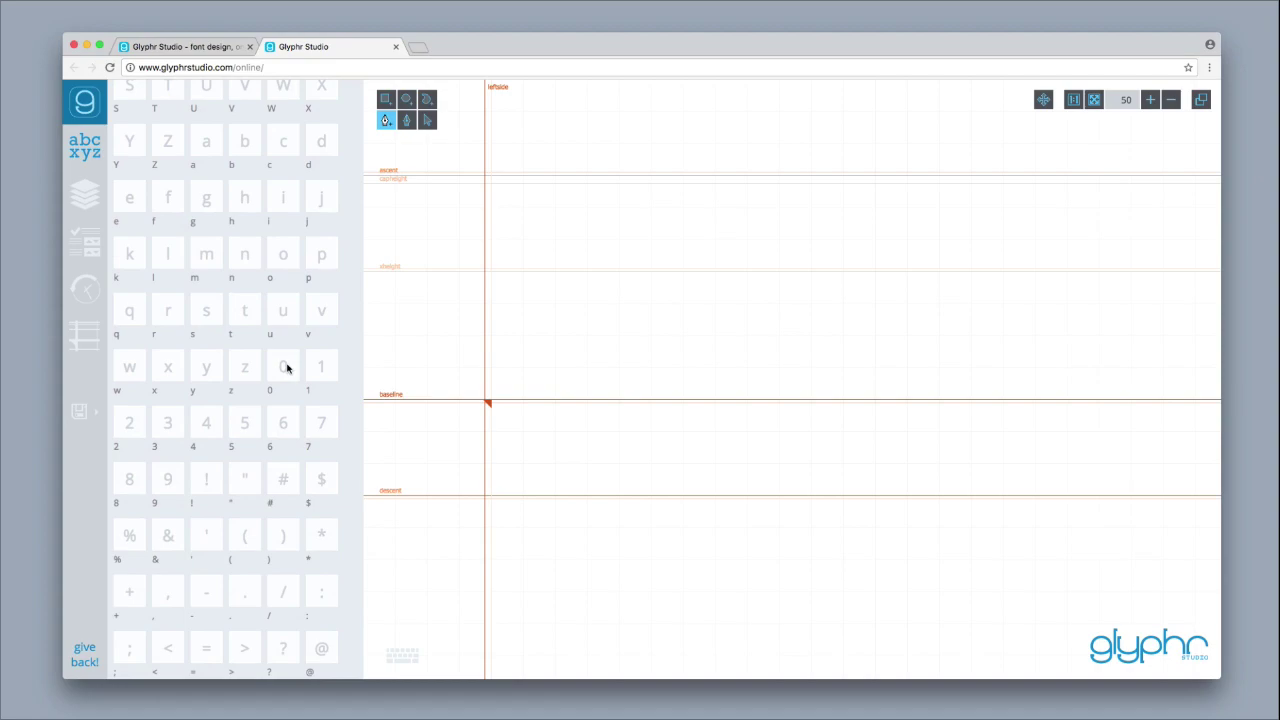
{"action": "left_click", "coordinate": [285, 367]}
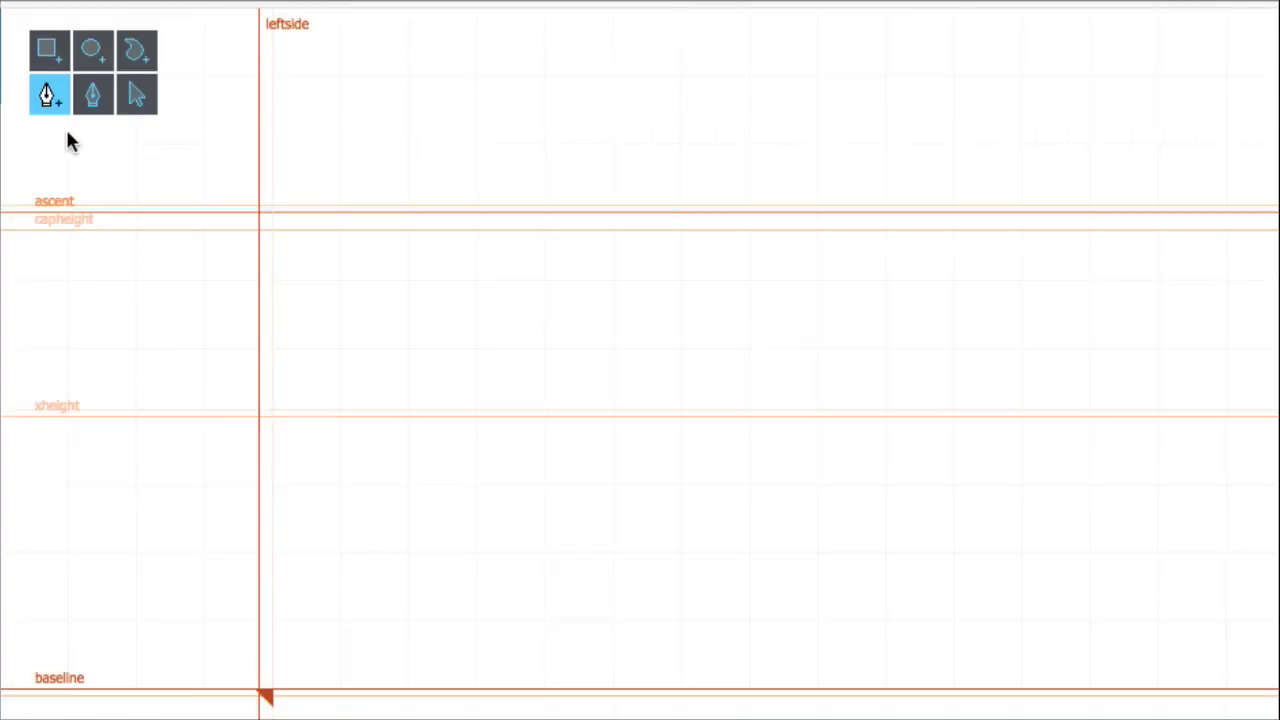
{"action": "left_click", "coordinate": [48, 52]}
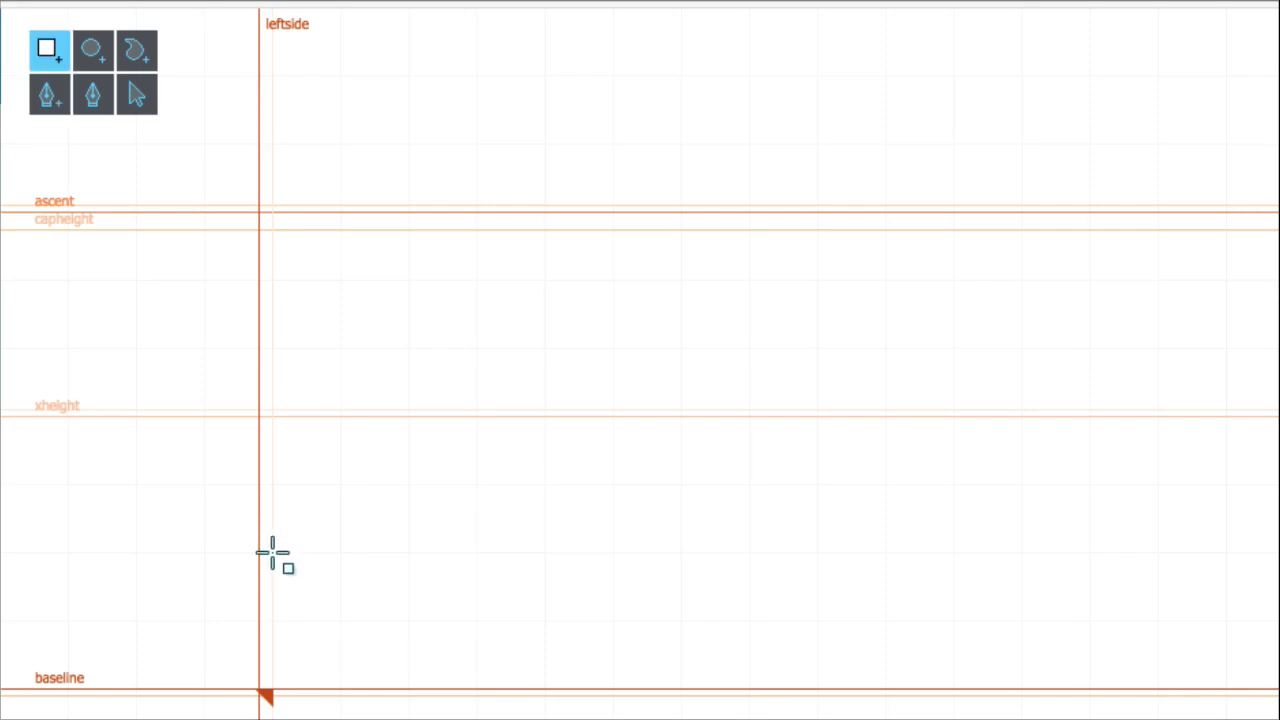
{"action": "left_click_drag", "start_coordinate": [271, 553], "coordinate": [953, 691]}
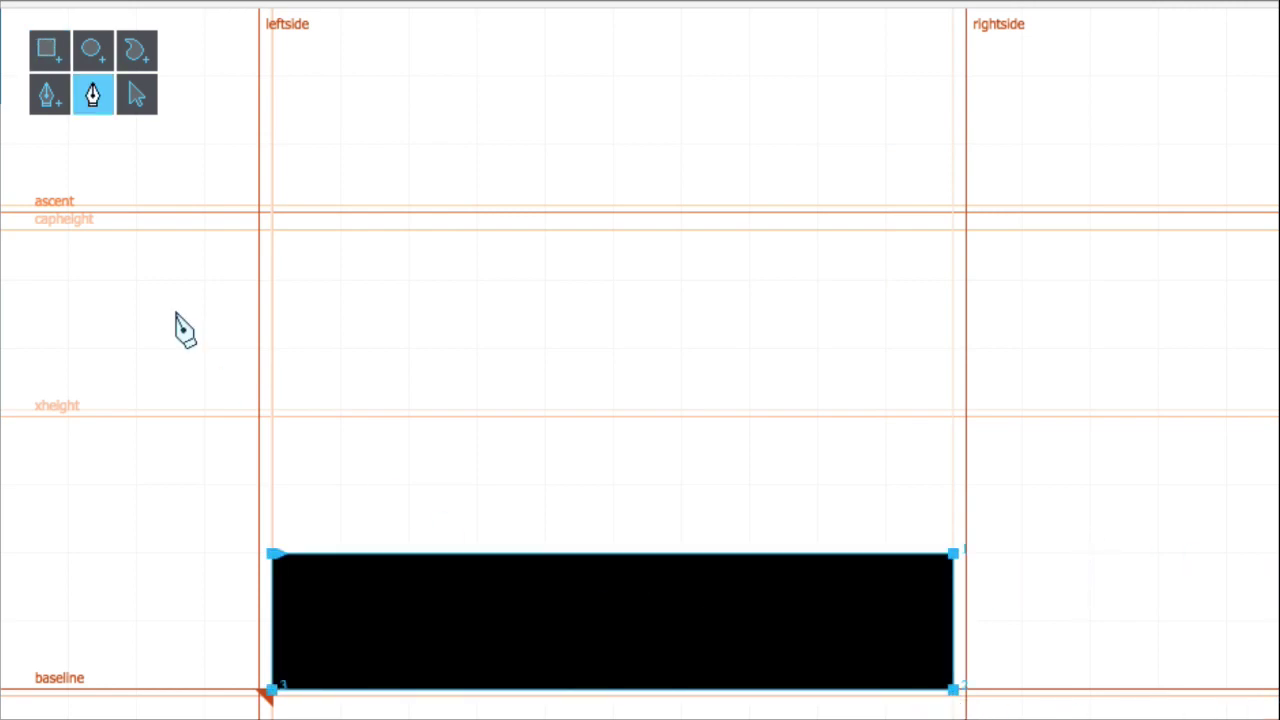
{"action": "left_click", "coordinate": [136, 108]}
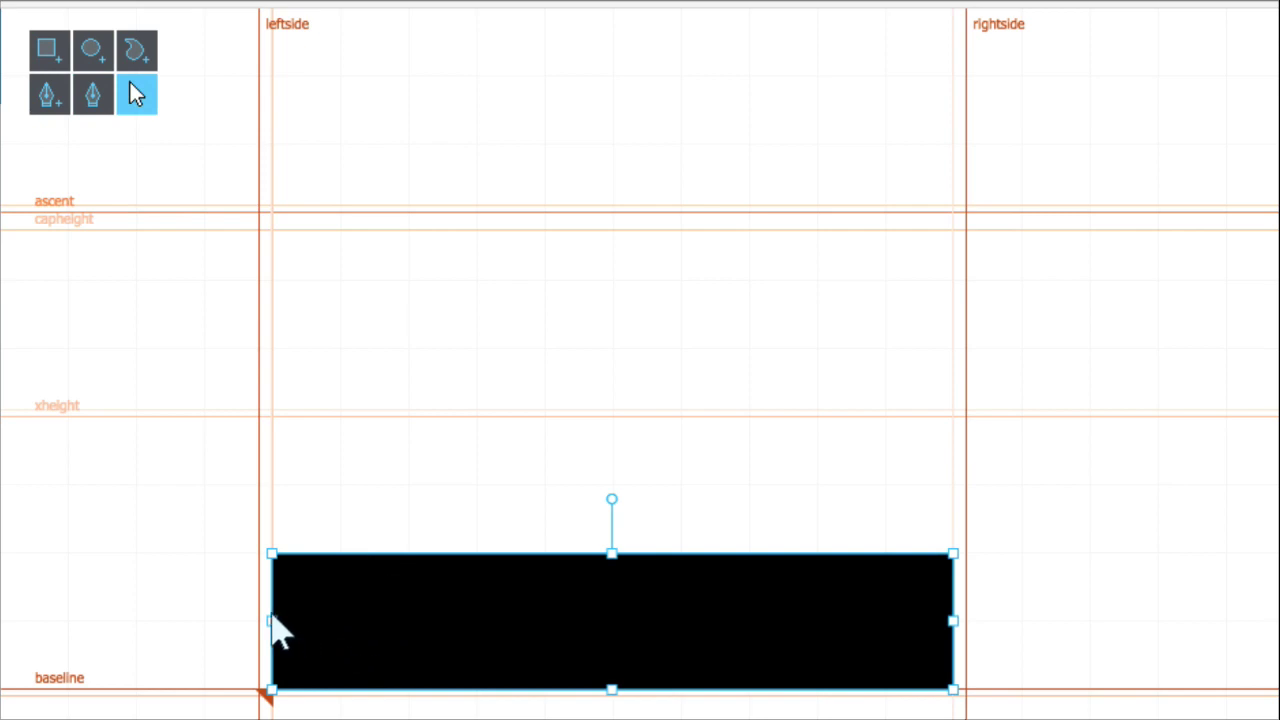
{"action": "key", "text": "Escape"}
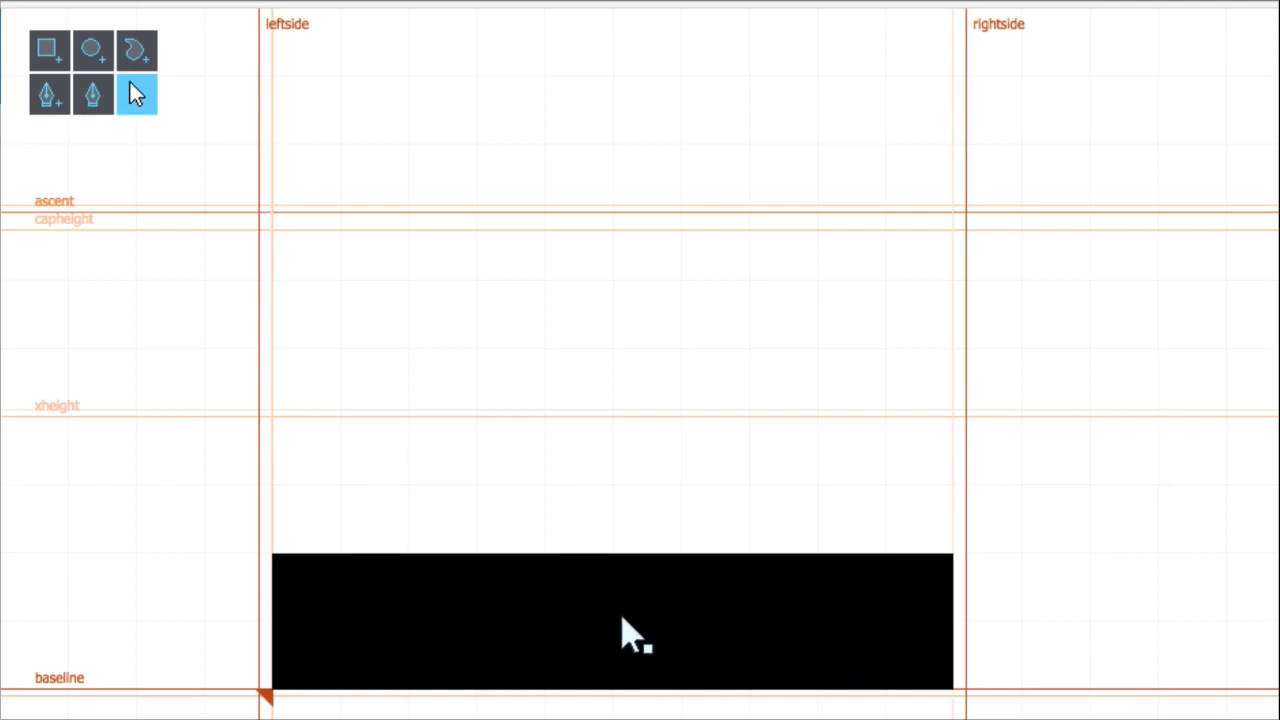
{"action": "left_click", "coordinate": [622, 622]}
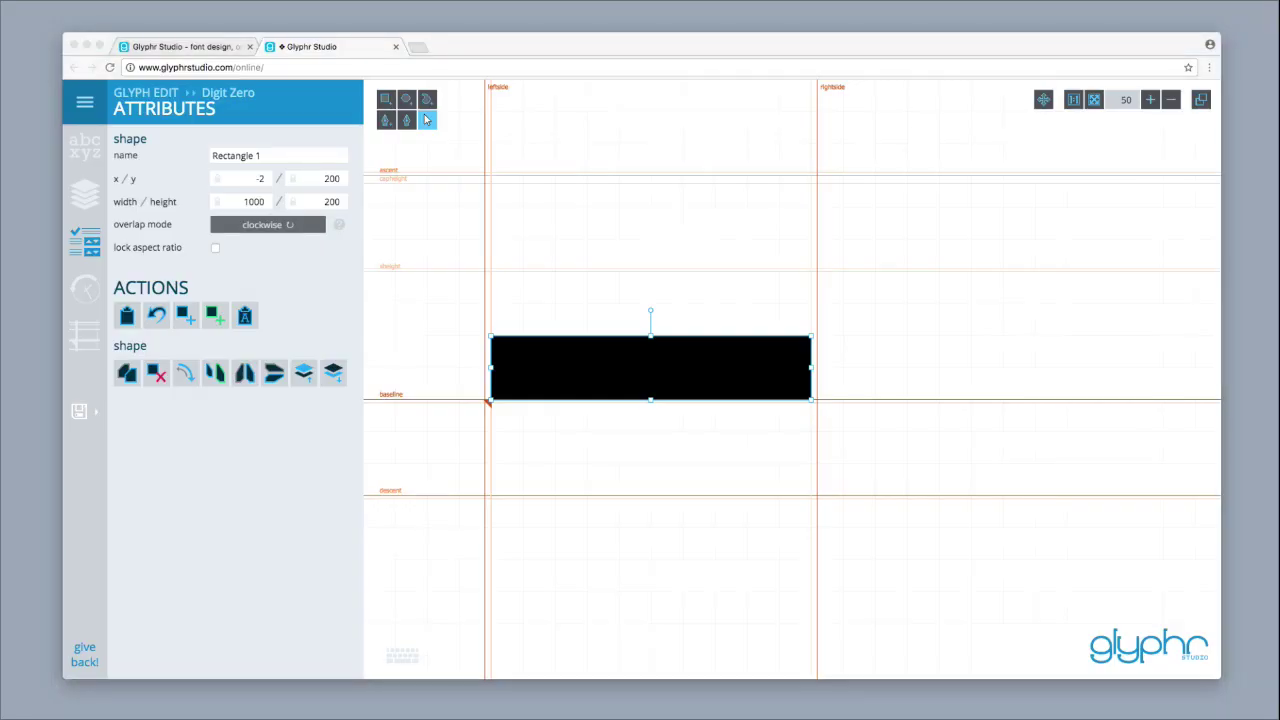
Paste the bar into Digit One and shorten it to 602 × 200.
{"action": "left_click", "coordinate": [90, 155]}
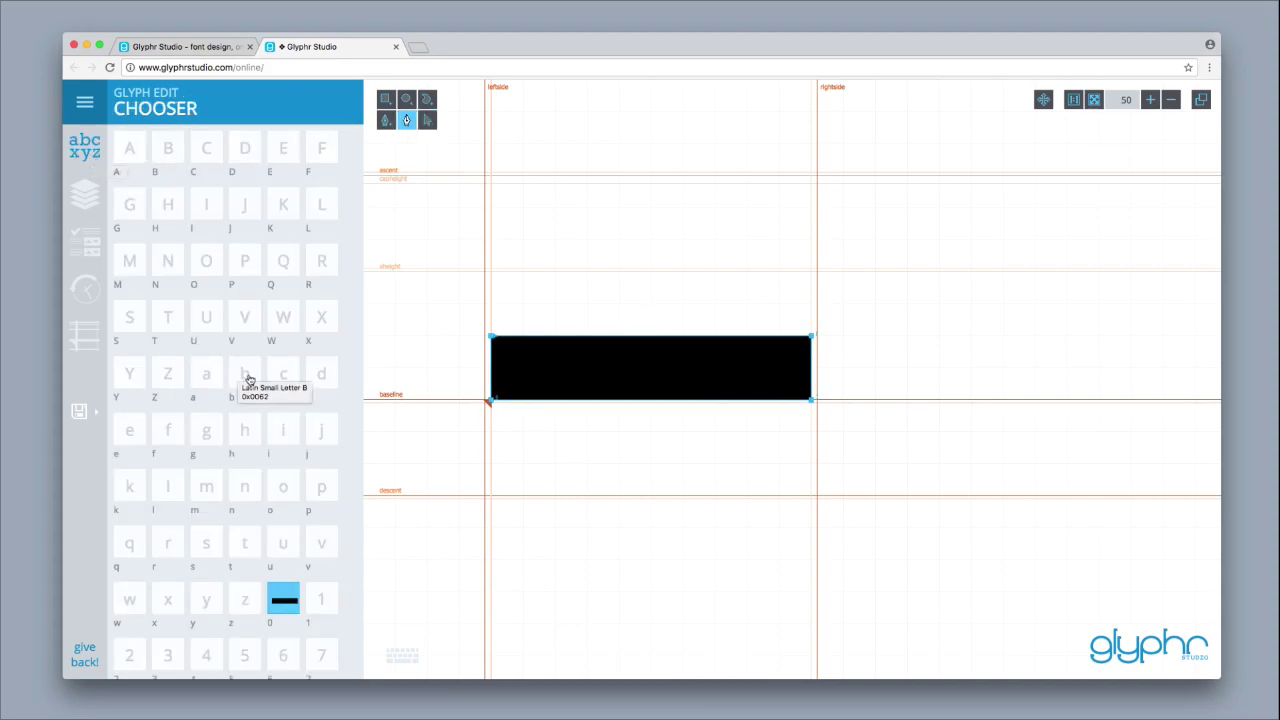
{"action": "scroll", "coordinate": [250, 380], "scroll_direction": "down", "scroll_amount": 3}
{"action": "scroll", "coordinate": [255, 384], "scroll_direction": "down", "scroll_amount": 2}
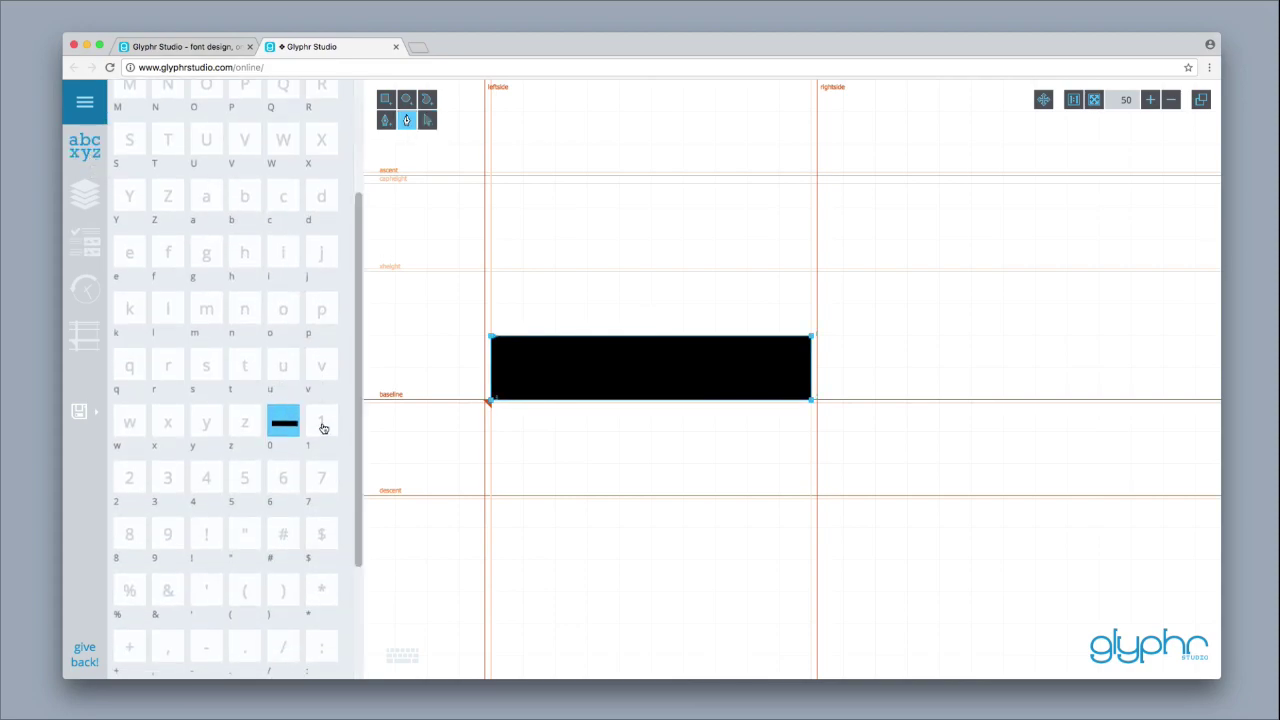
{"action": "left_click", "coordinate": [323, 426]}
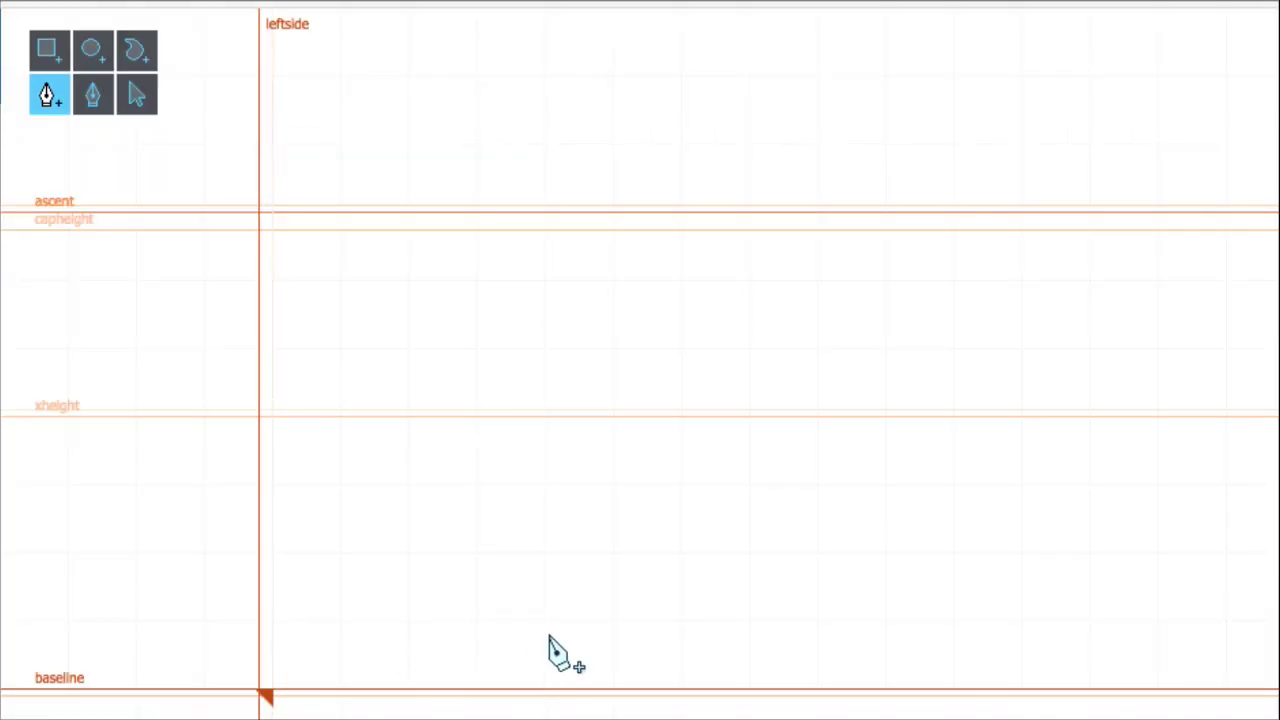
{"action": "key", "text": "ctrl+z"}
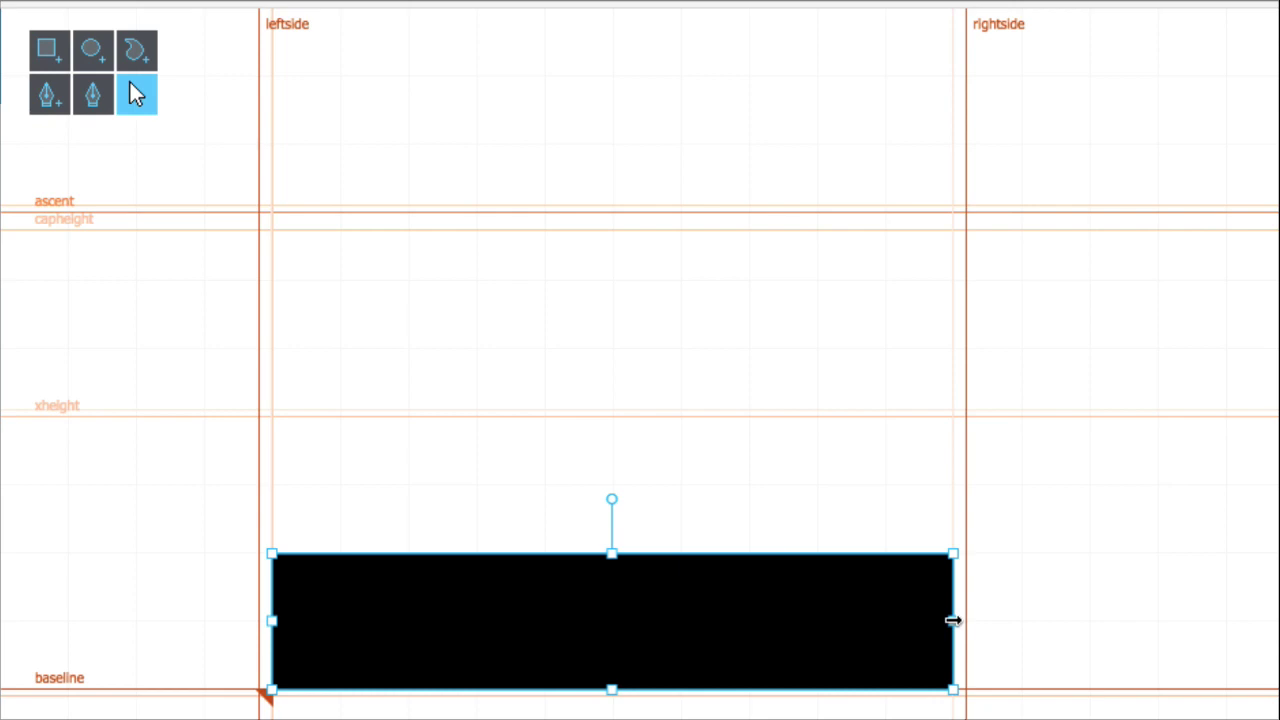
{"action": "left_click_drag", "start_coordinate": [953, 620], "coordinate": [681, 619]}
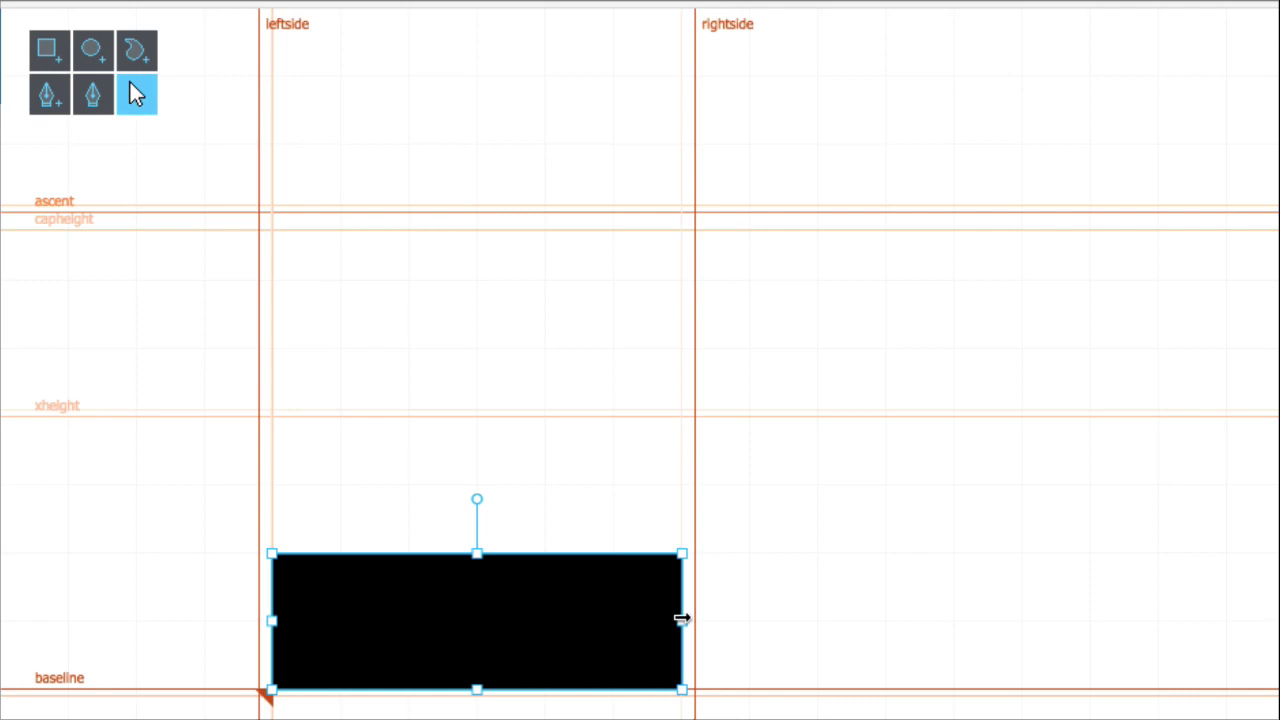
{"action": "left_click", "coordinate": [620, 540]}
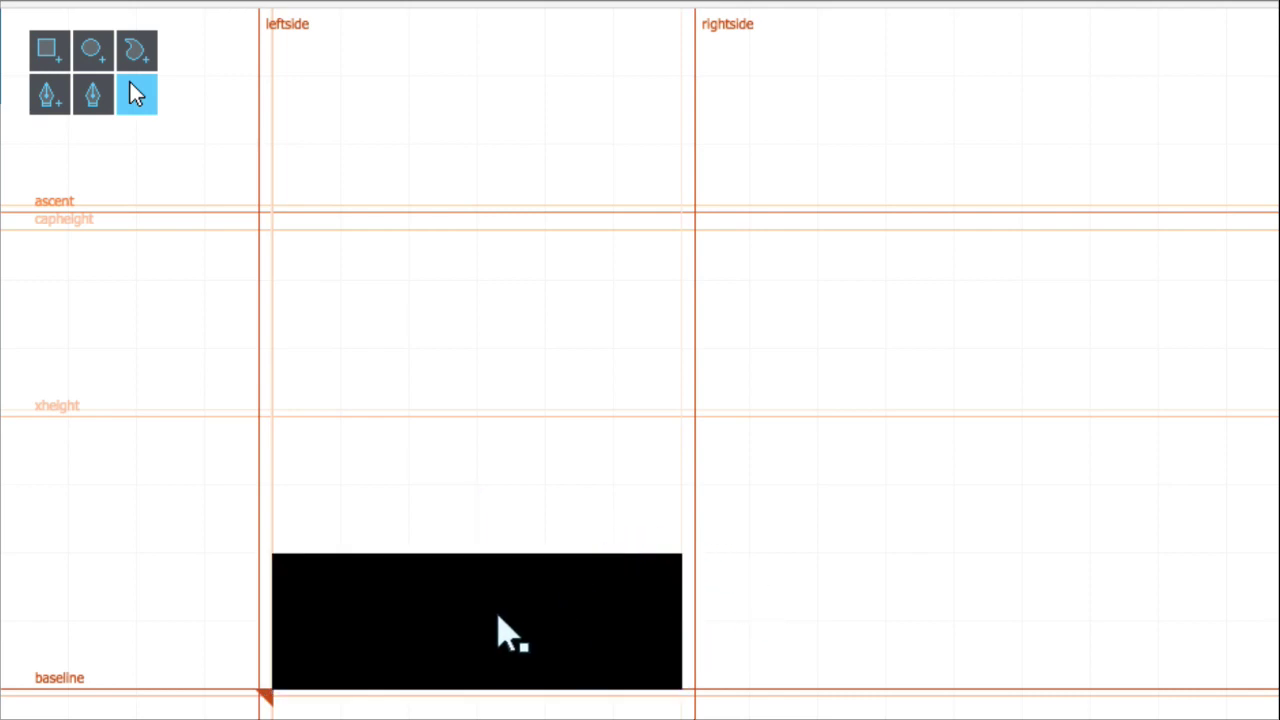
{"action": "left_click", "coordinate": [500, 618]}
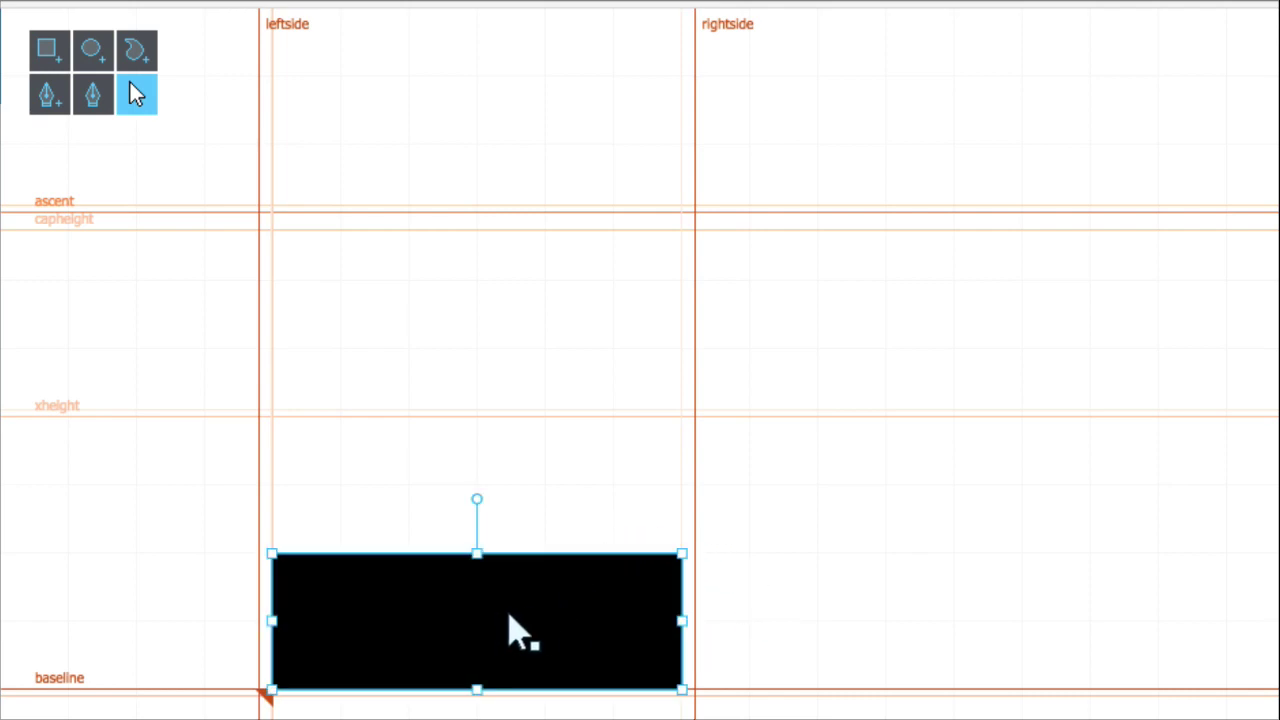
{"action": "left_click", "coordinate": [557, 510]}
{"action": "left_click", "coordinate": [455, 630]}
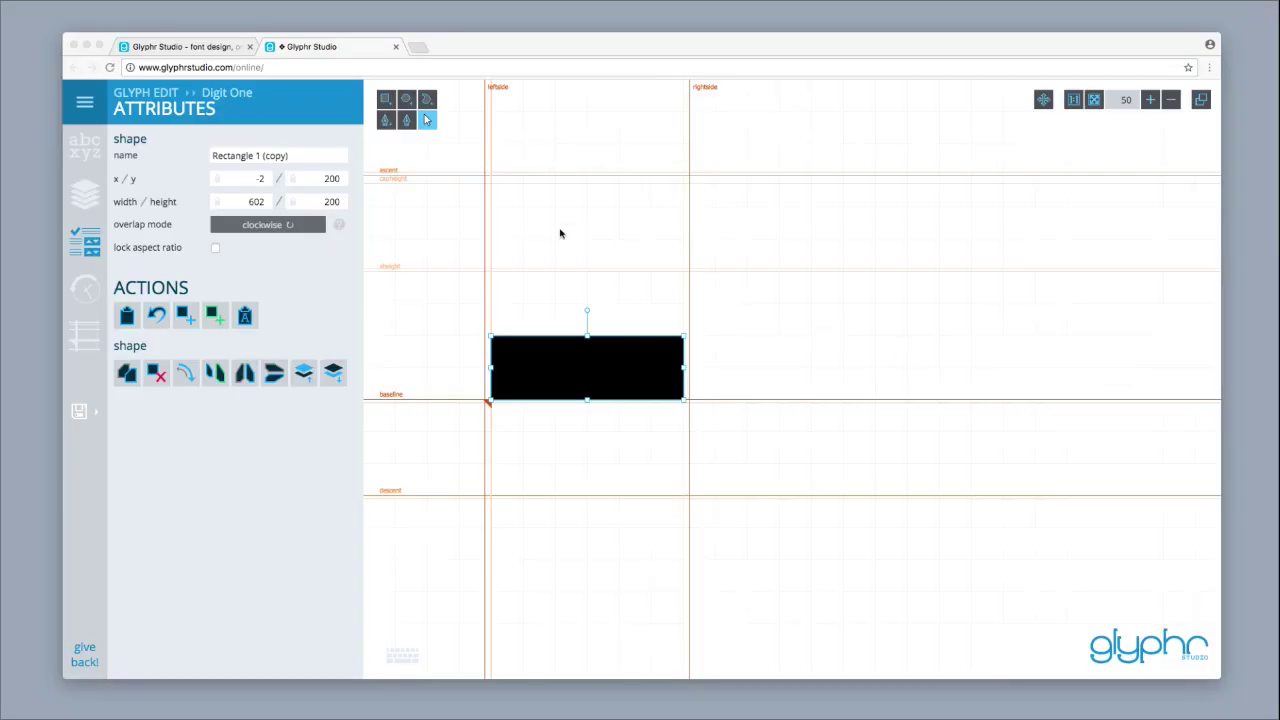
Paste the bar into Digit Two and shrink it to a small square on the baseline.
{"action": "left_click", "coordinate": [84, 155]}
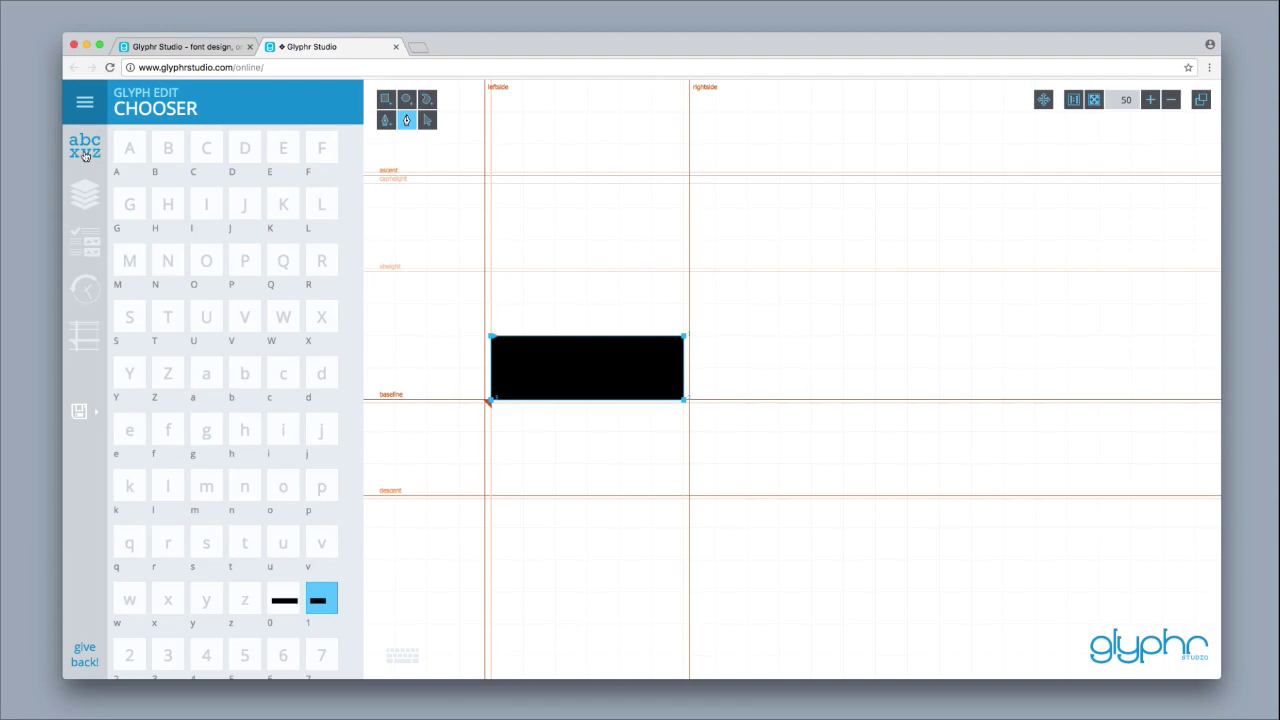
{"action": "scroll", "coordinate": [314, 494], "scroll_direction": "down", "scroll_amount": 3}
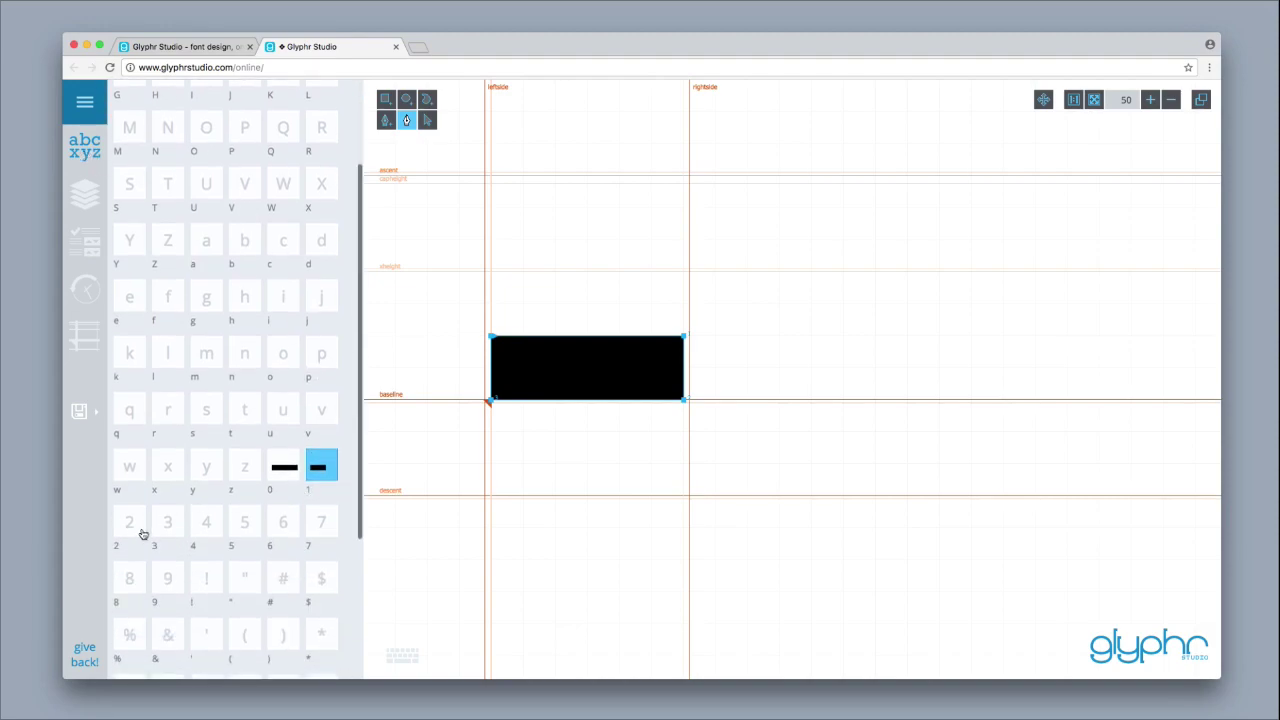
{"action": "left_click", "coordinate": [140, 531]}
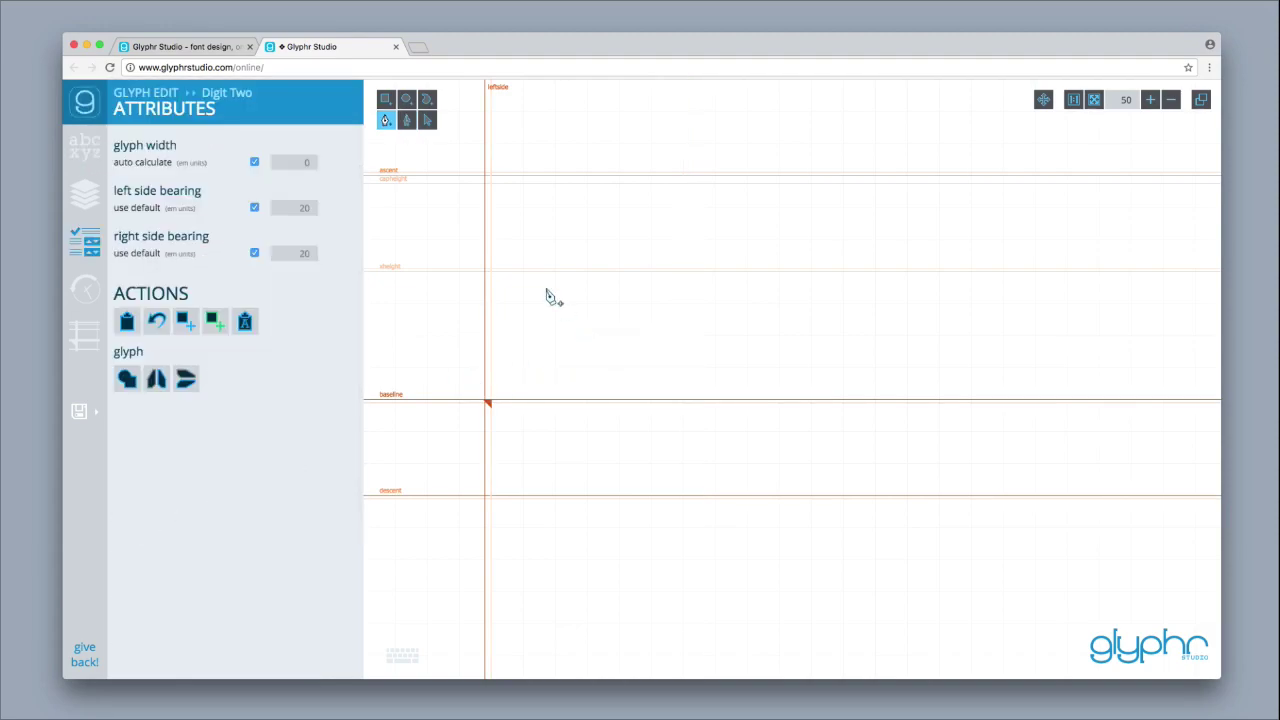
{"action": "left_click", "coordinate": [427, 121]}
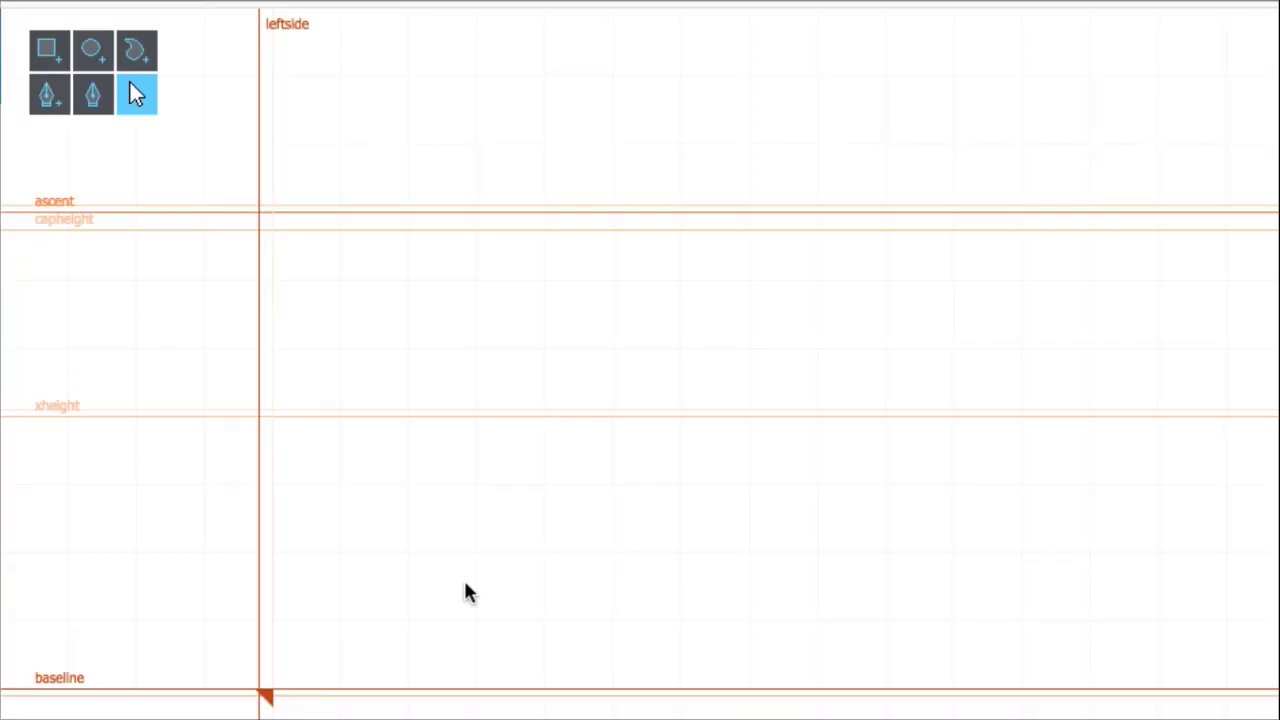
{"action": "key", "text": "ctrl+v"}
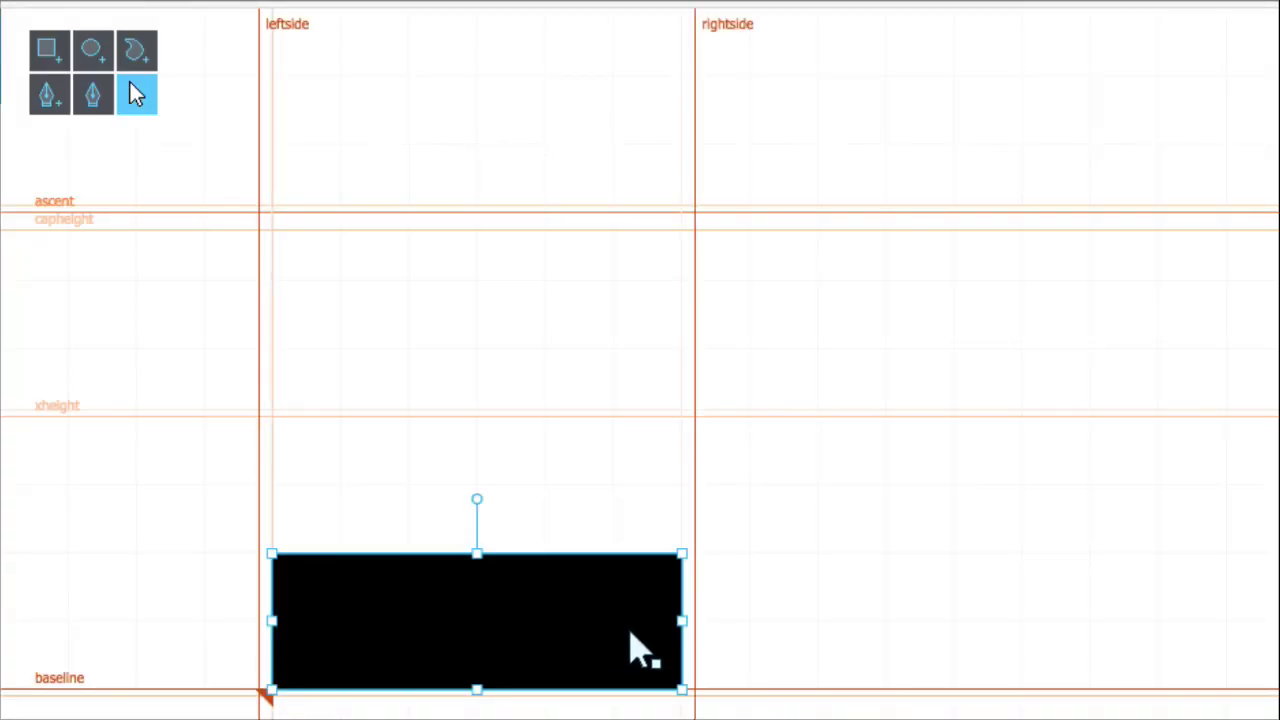
{"action": "left_click_drag", "start_coordinate": [682, 621], "coordinate": [413, 625]}
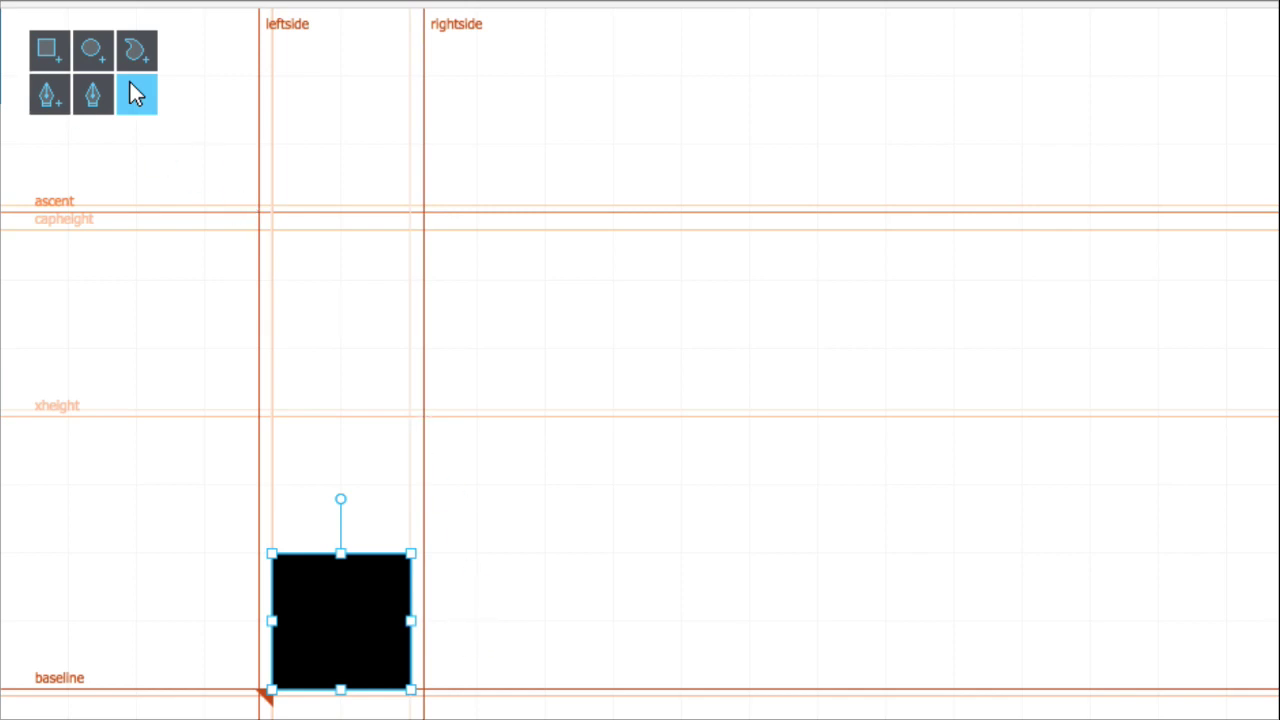
{"action": "key", "text": "p"}
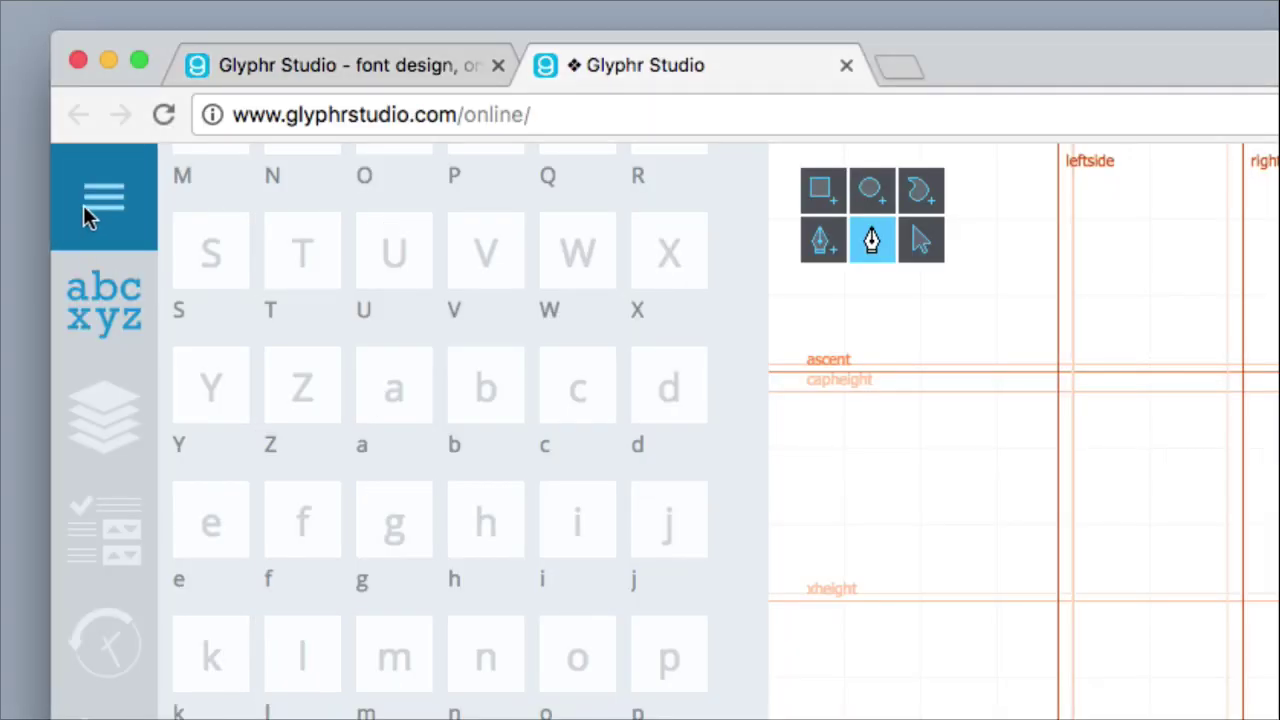
Export the font as HealthBar-normal.otf, then show Applications in a new Finder window.
{"action": "left_click", "coordinate": [85, 218]}
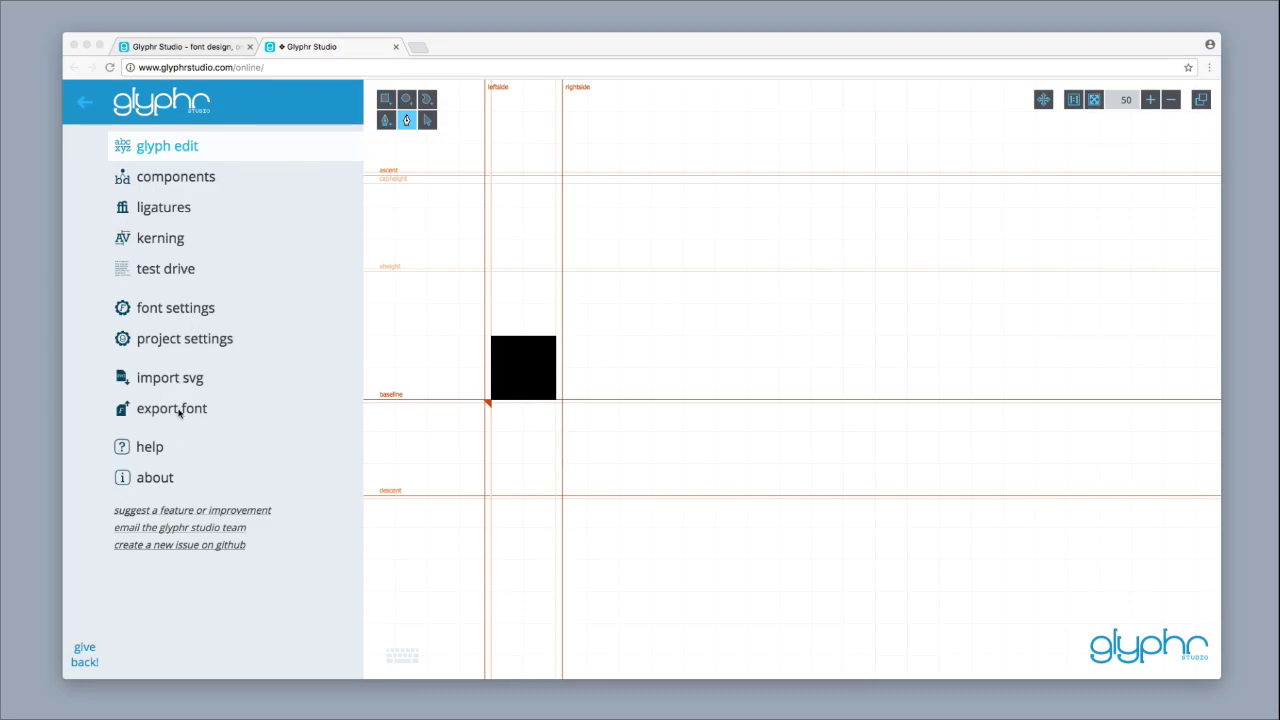
{"action": "left_click", "coordinate": [179, 410]}
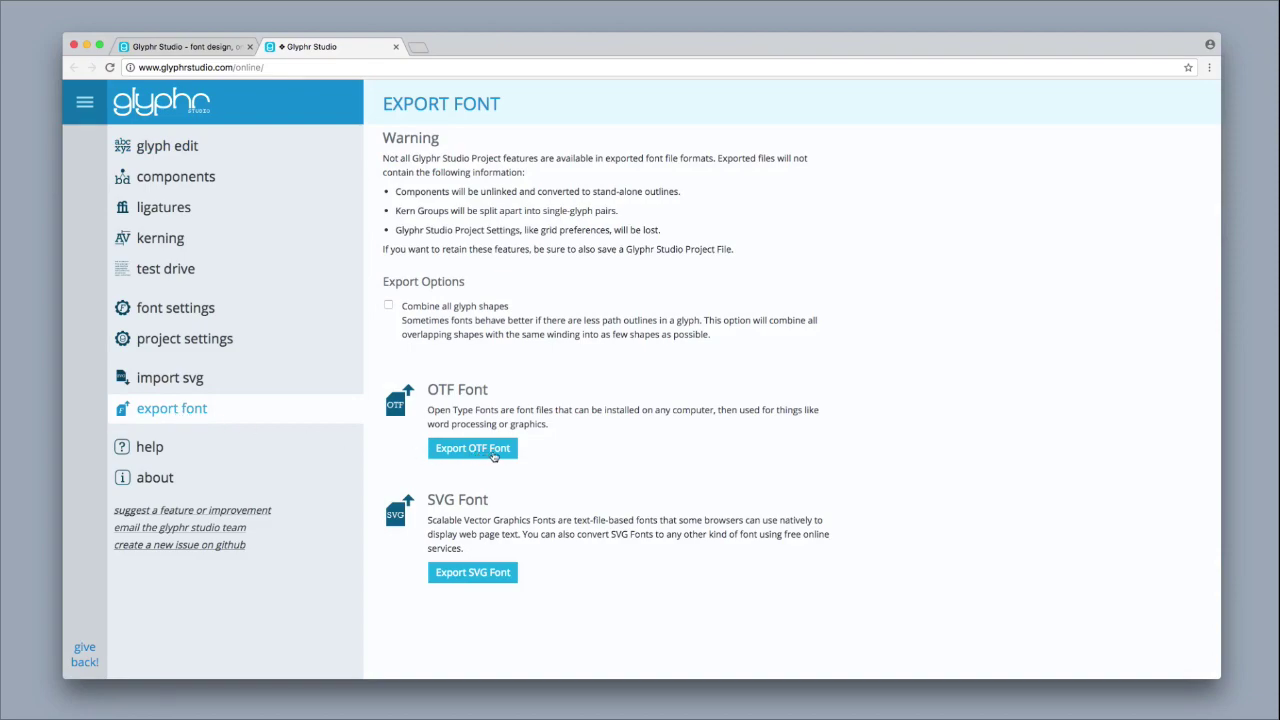
{"action": "left_click", "coordinate": [492, 453]}
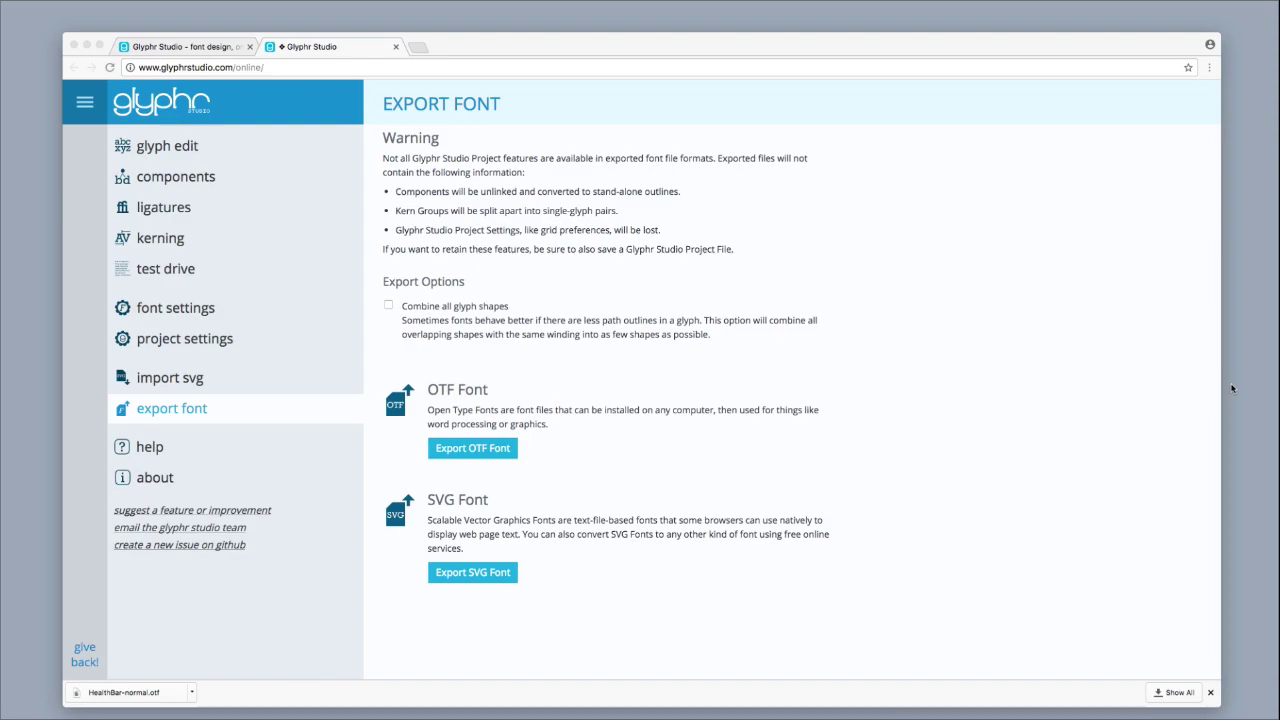
{"action": "key", "text": "alt+super+space"}
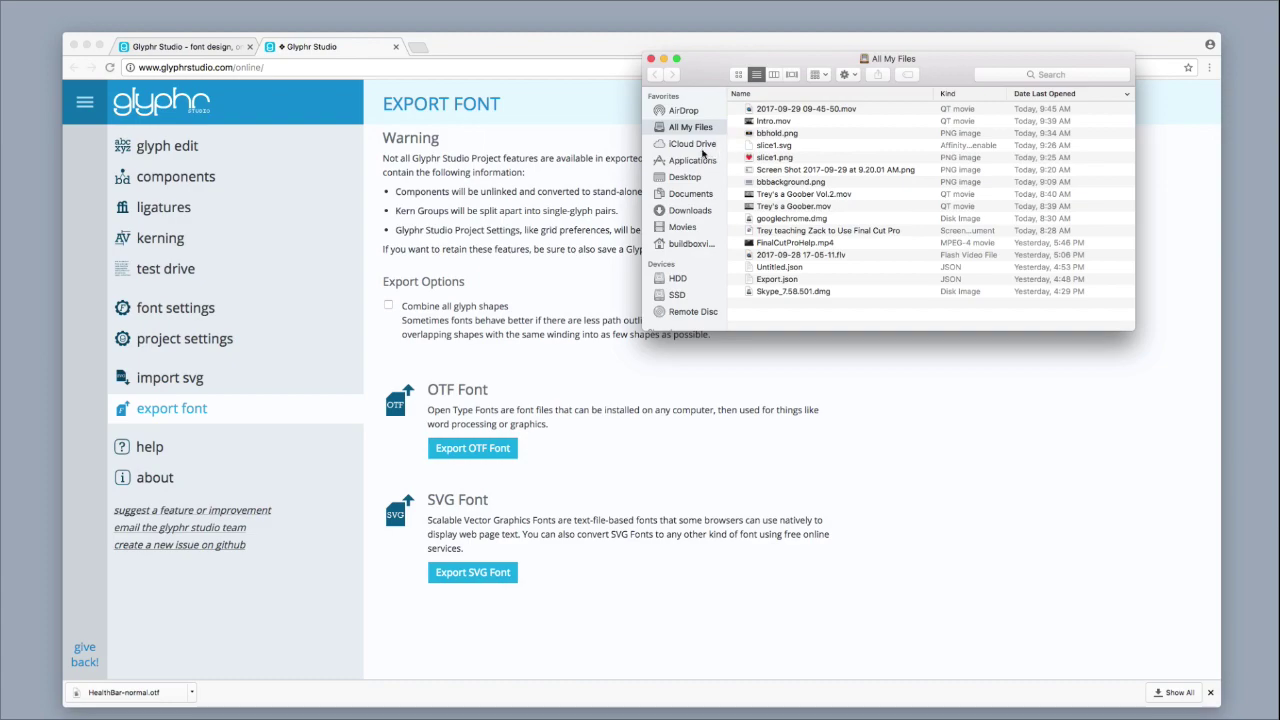
{"action": "left_click", "coordinate": [693, 165]}
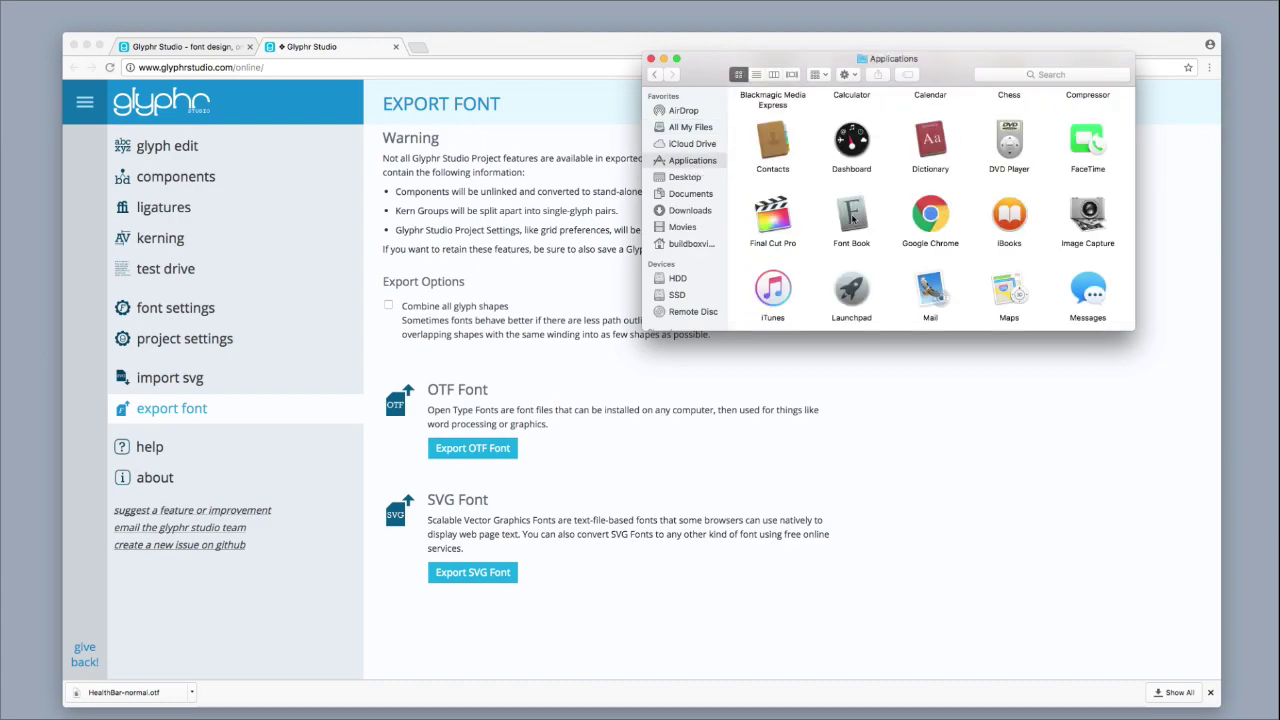
Install HealthBar-normal.otf from Downloads into Font Book via Font Validation.
{"action": "double_click", "coordinate": [852, 215]}
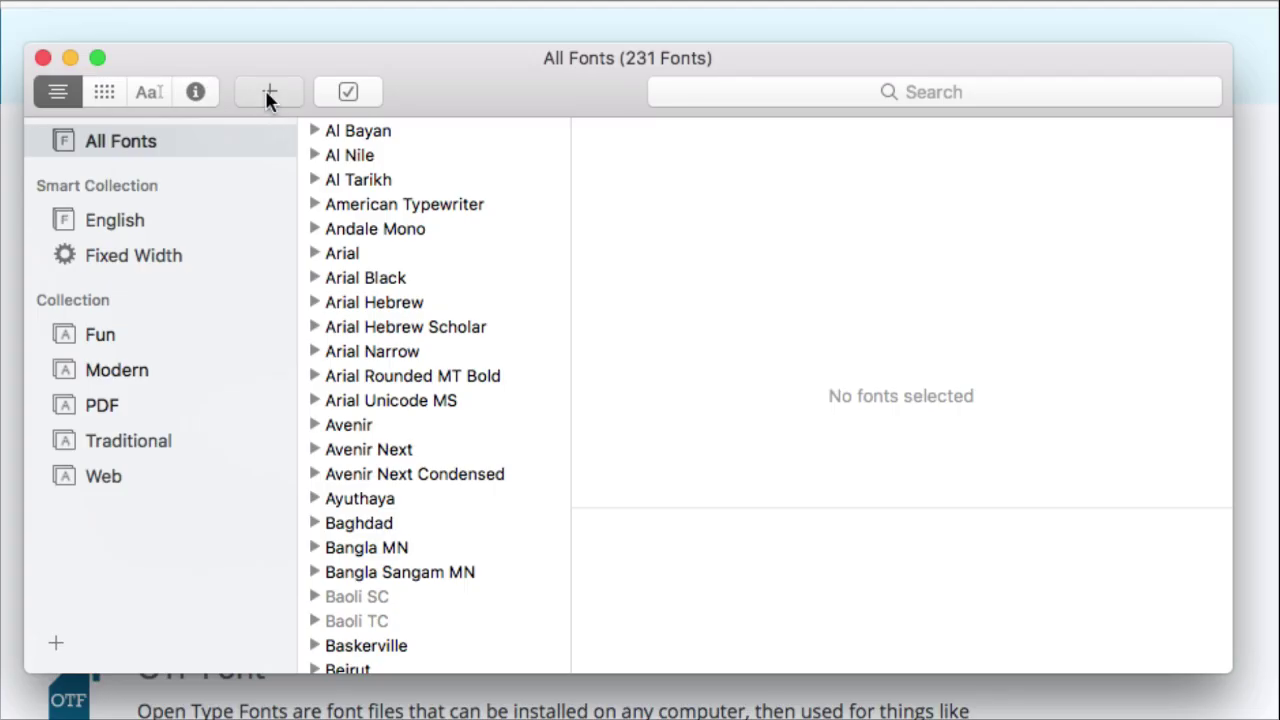
{"action": "left_click", "coordinate": [268, 92]}
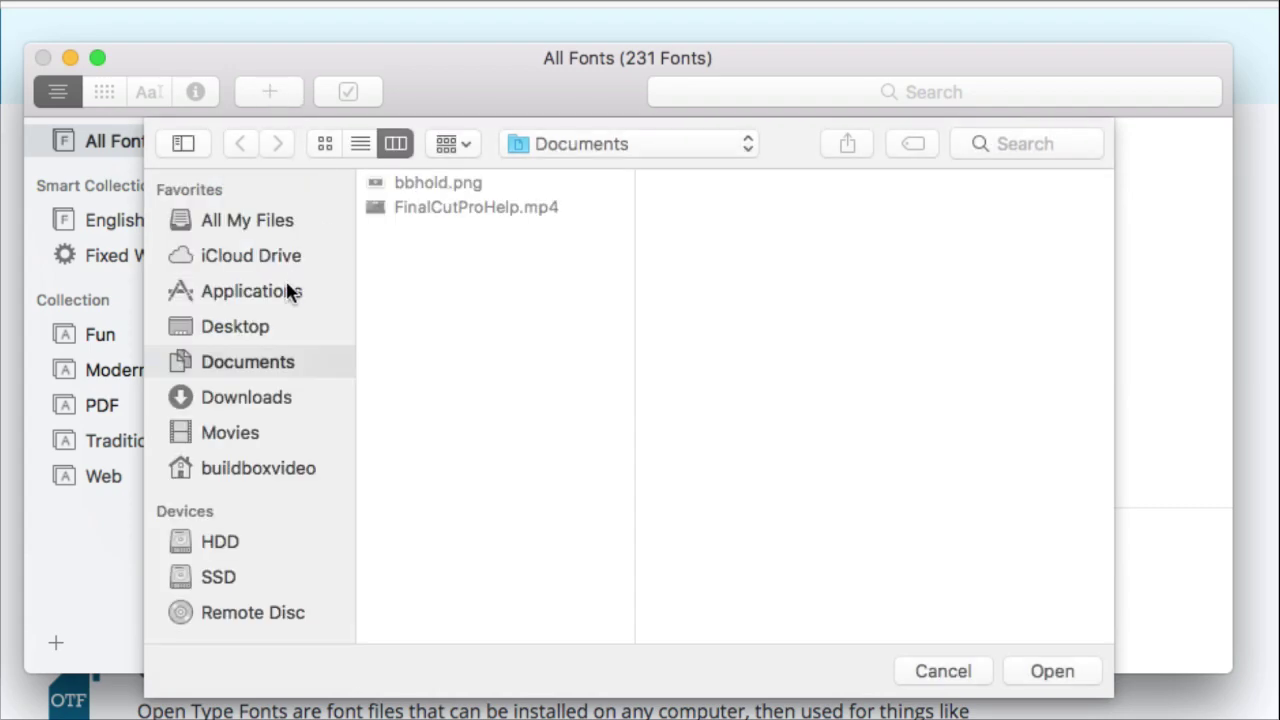
{"action": "left_click", "coordinate": [240, 395]}
{"action": "left_click", "coordinate": [434, 258]}
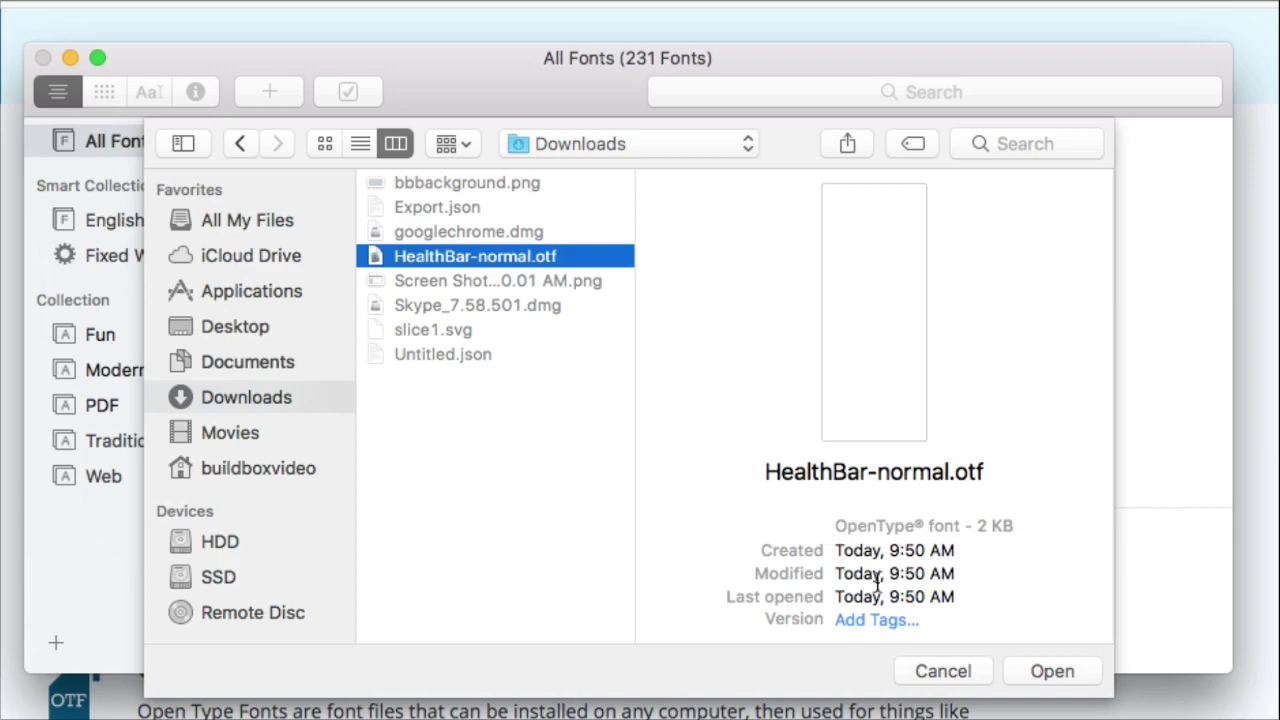
{"action": "left_click", "coordinate": [1078, 680]}
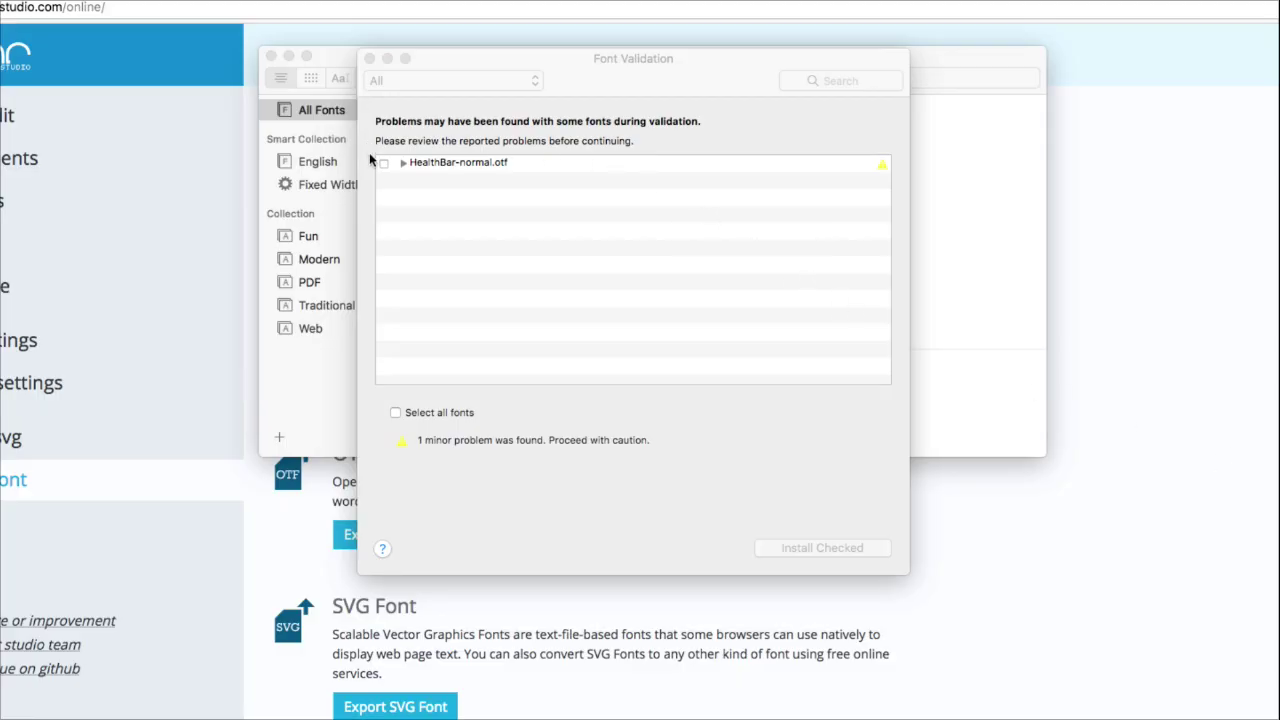
{"action": "left_click", "coordinate": [418, 120]}
{"action": "left_click", "coordinate": [383, 163]}
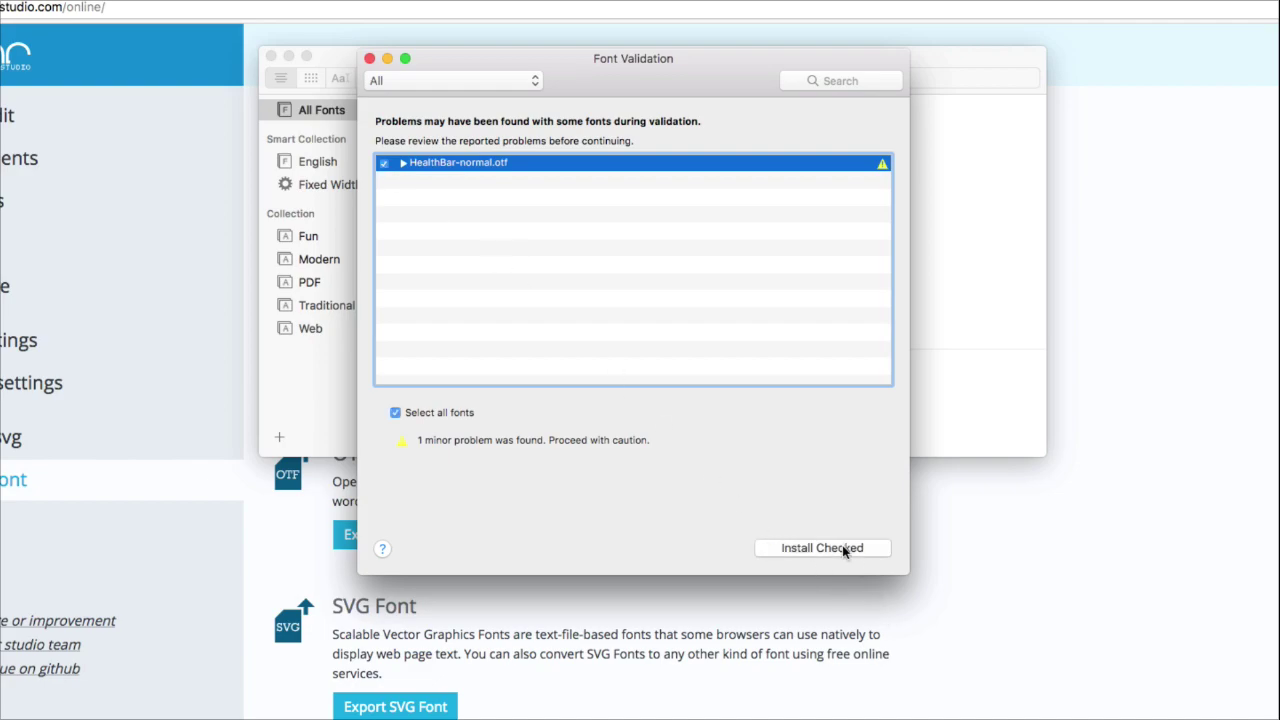
{"action": "left_click", "coordinate": [843, 548]}
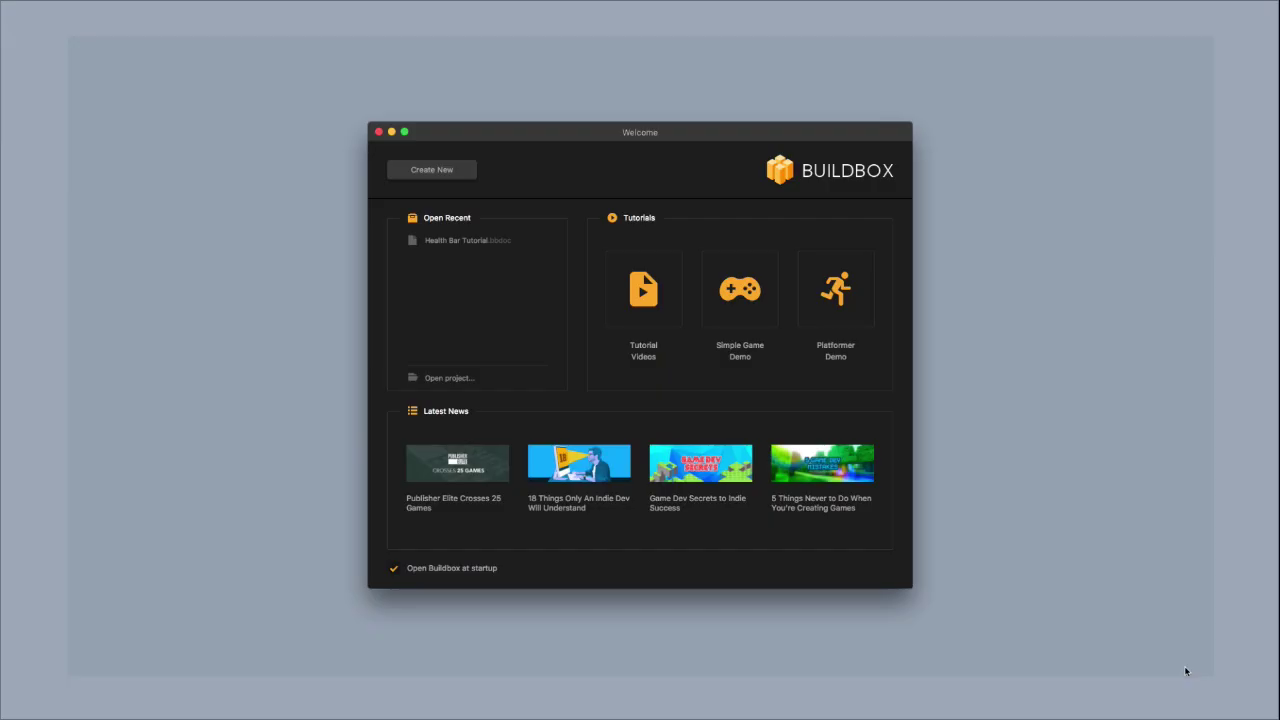
Open the recent Health Bar Tutorial project's World UI scene and its Font Builder.
{"action": "left_click", "coordinate": [447, 246]}
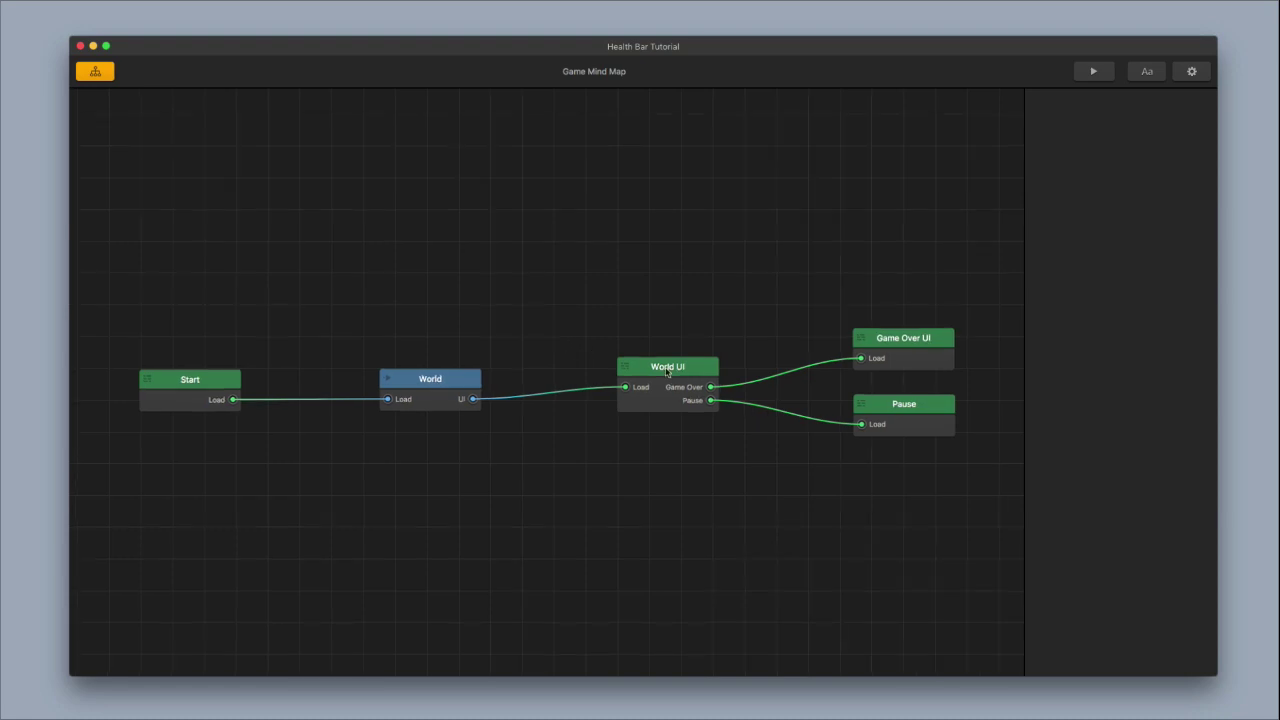
{"action": "double_click", "coordinate": [667, 372]}
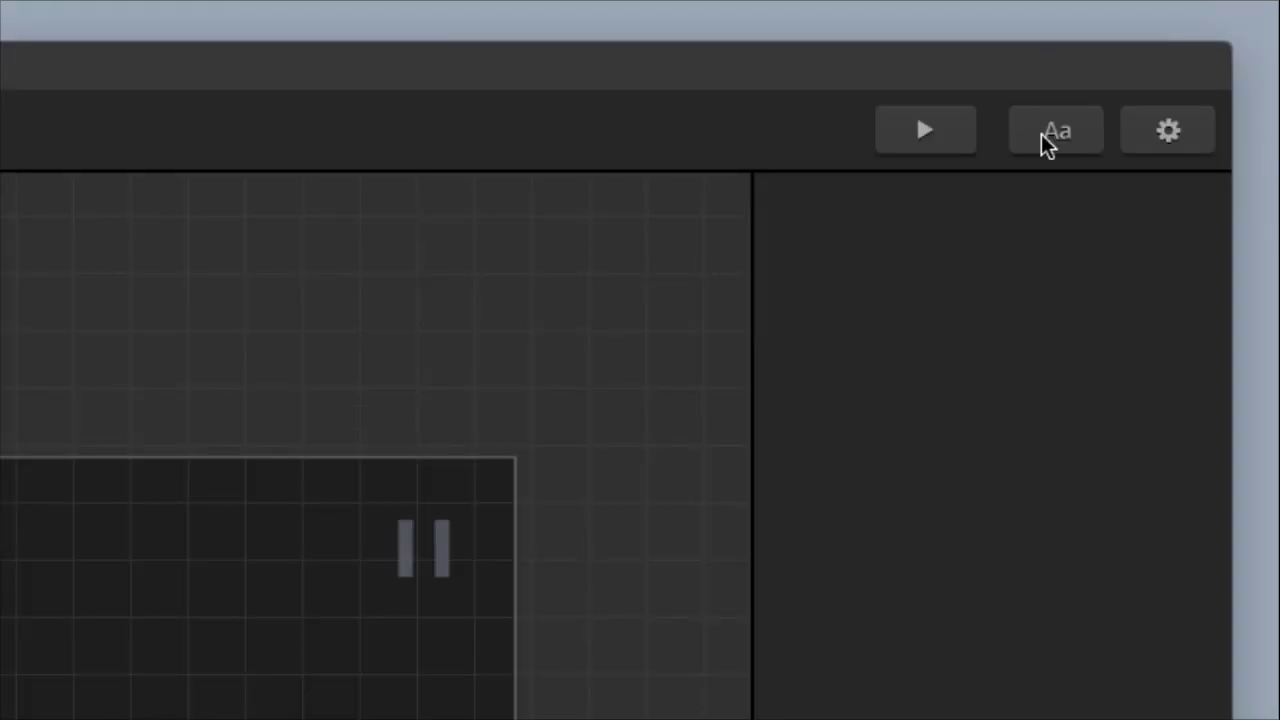
{"action": "left_click", "coordinate": [1145, 72]}
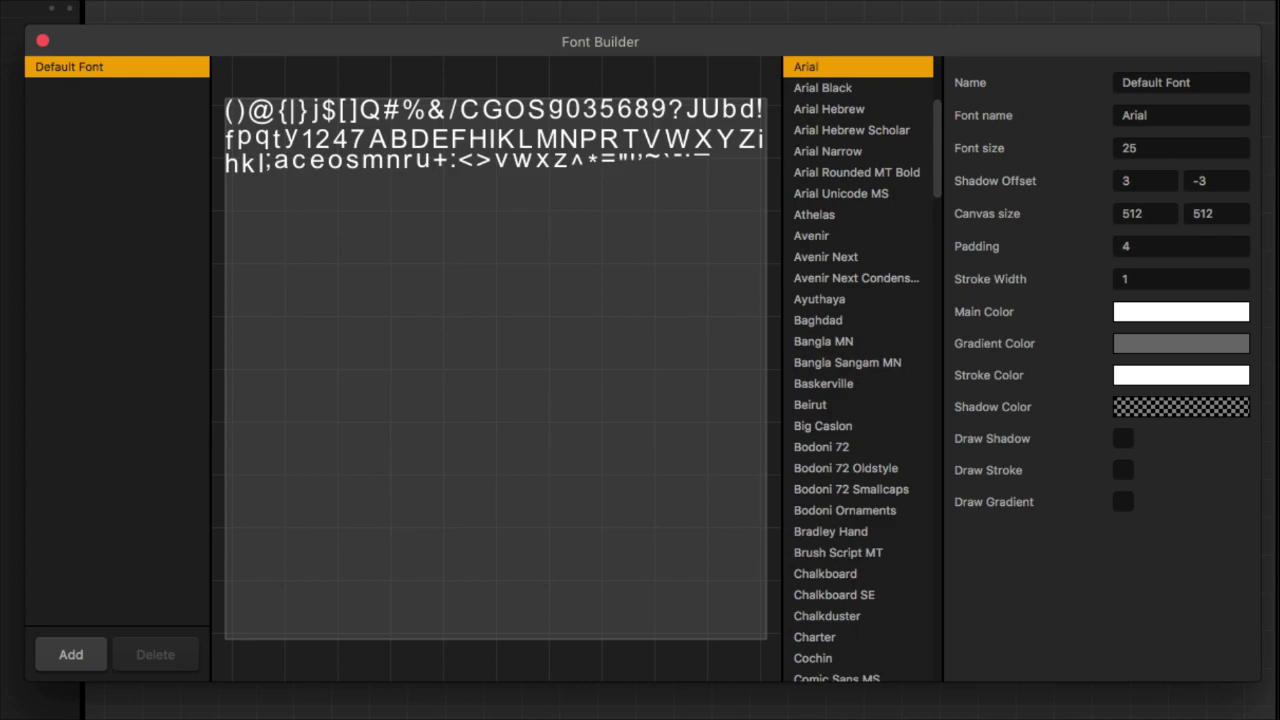
Add a font entry named Health Bar that uses the Health Bar typeface.
{"action": "left_click", "coordinate": [92, 660]}
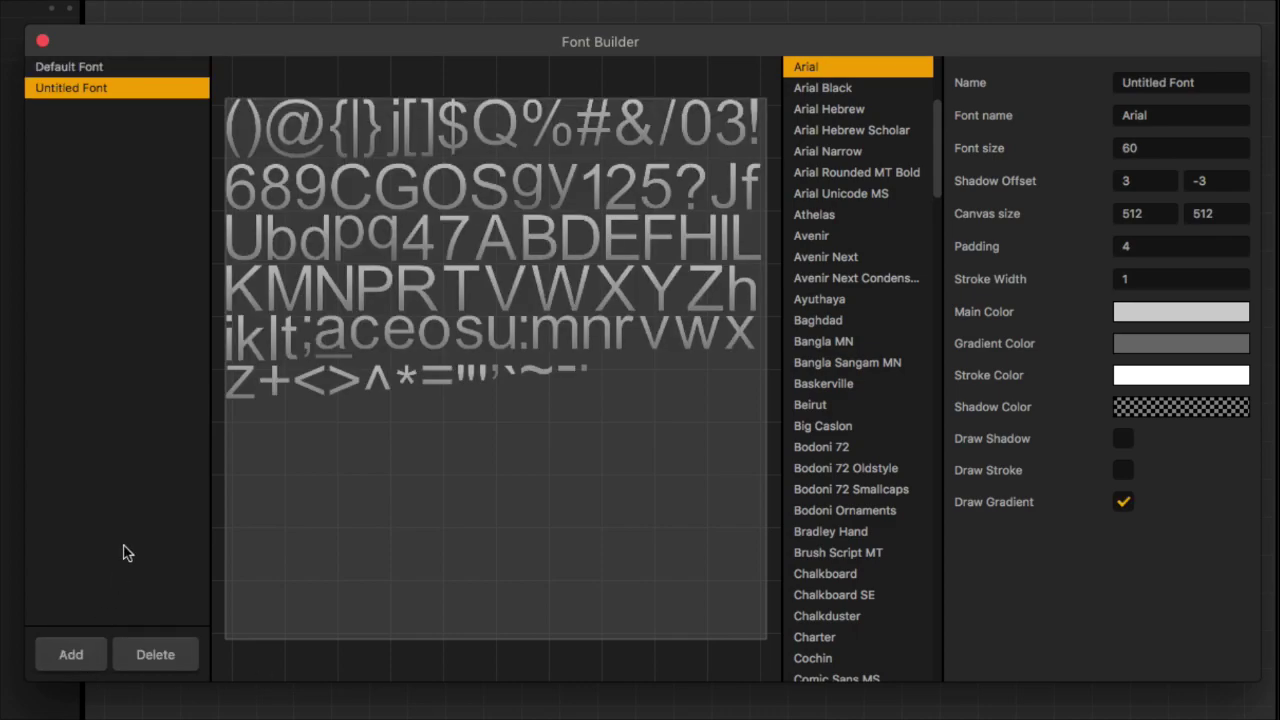
{"action": "scroll", "coordinate": [872, 252], "scroll_direction": "down", "scroll_amount": 1}
{"action": "scroll", "coordinate": [872, 255], "scroll_direction": "down", "scroll_amount": 15}
{"action": "scroll", "coordinate": [872, 266], "scroll_direction": "down", "scroll_amount": 12}
{"action": "scroll", "coordinate": [845, 288], "scroll_direction": "down", "scroll_amount": 2}
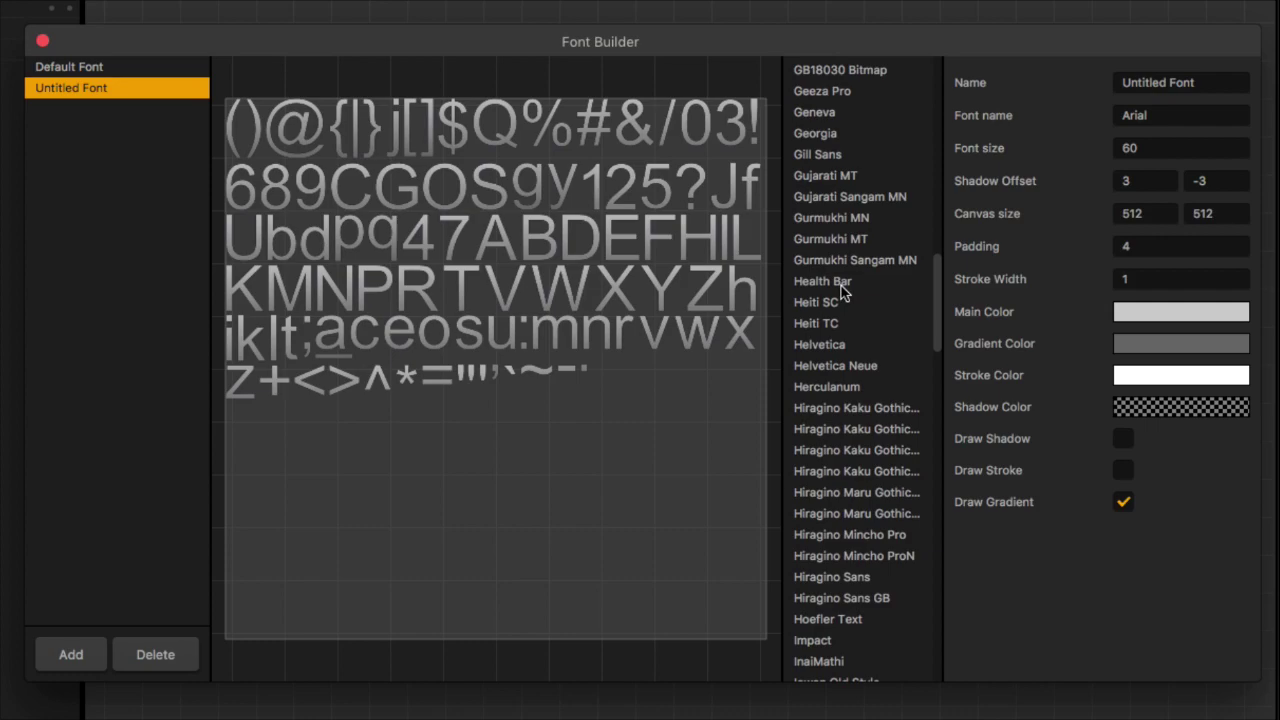
{"action": "left_click", "coordinate": [843, 285]}
{"action": "left_click", "coordinate": [1203, 83]}
{"action": "key", "text": "super+a"}
{"action": "type", "text": "Health Bar"}
{"action": "key", "text": "Return"}
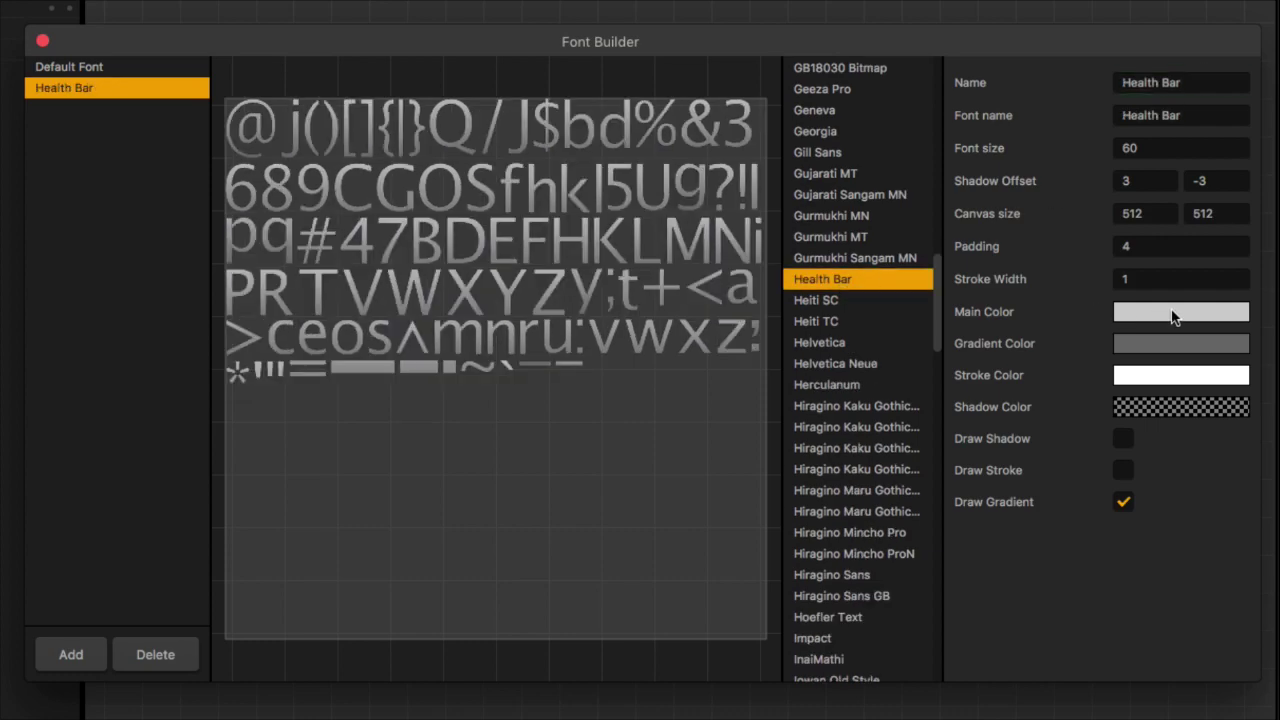
Set the Health Bar font's main colour to red.
{"action": "left_click", "coordinate": [1175, 316]}
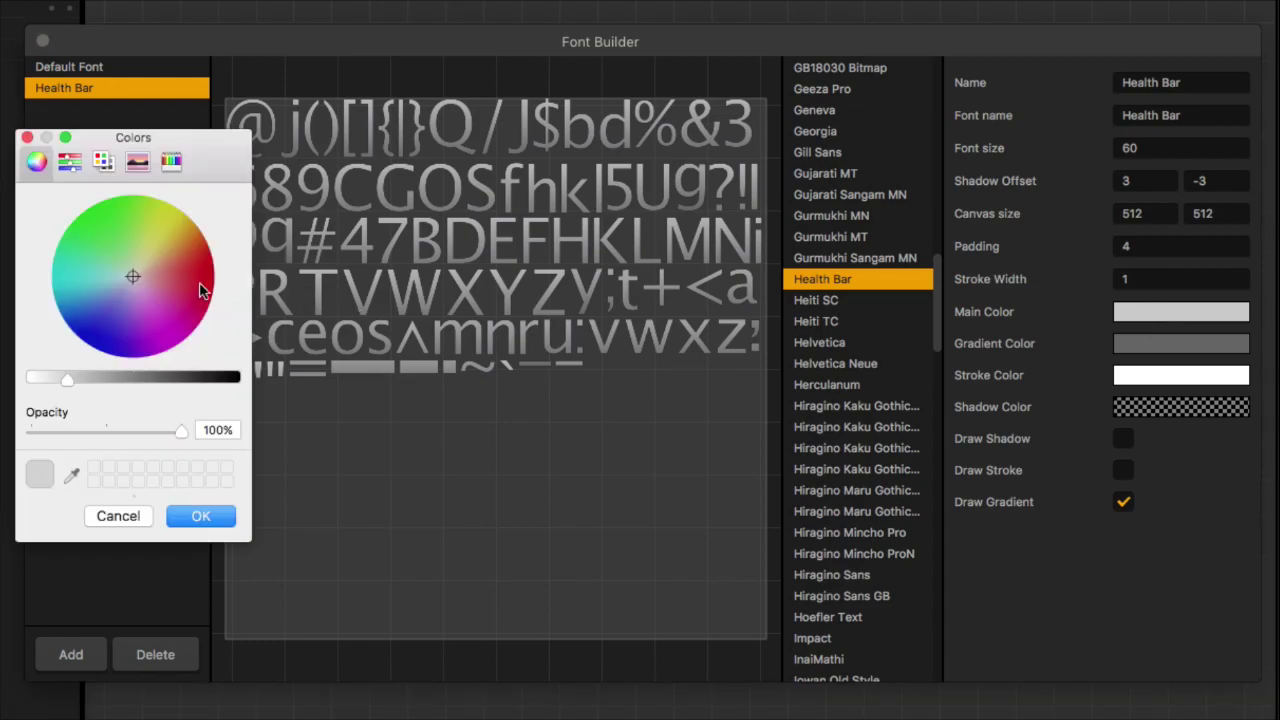
{"action": "left_click_drag", "start_coordinate": [134, 278], "coordinate": [205, 275]}
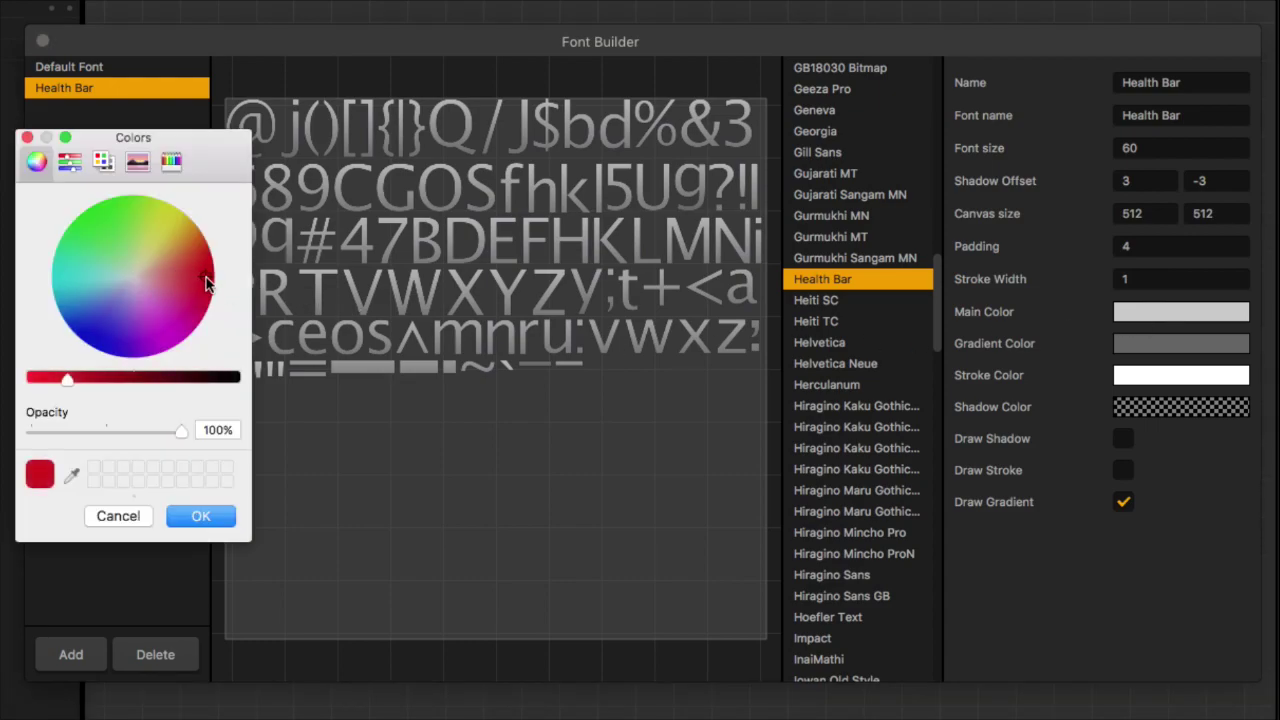
{"action": "left_click_drag", "start_coordinate": [69, 382], "coordinate": [52, 382]}
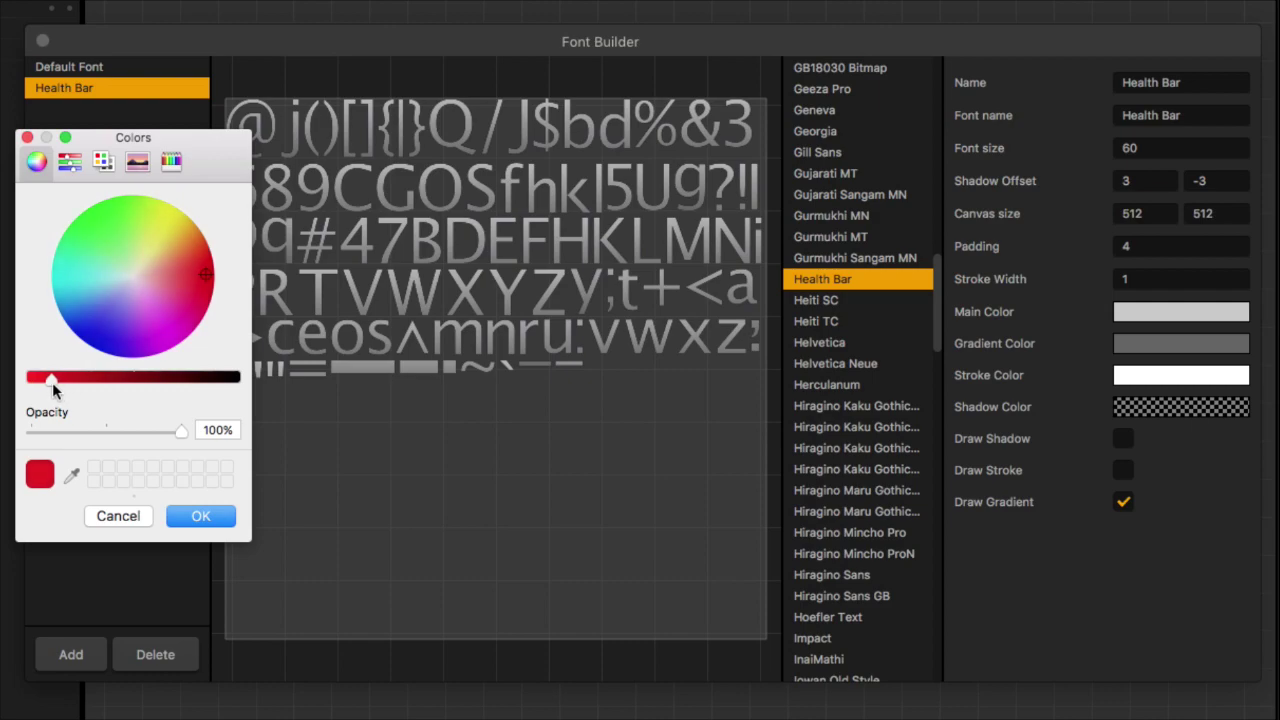
{"action": "left_click", "coordinate": [220, 521]}
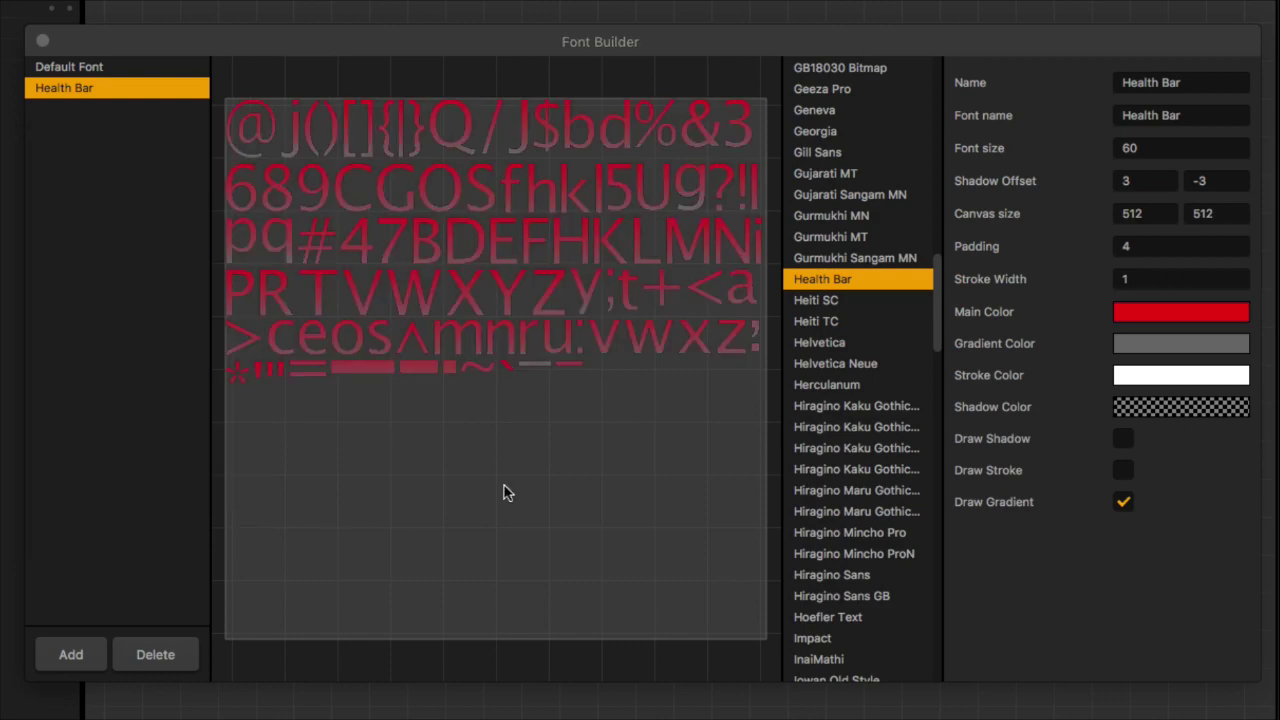
Set the gradient colour to orange and close the Font Builder.
{"action": "left_click", "coordinate": [1238, 345]}
{"action": "left_click_drag", "start_coordinate": [147, 272], "coordinate": [194, 241]}
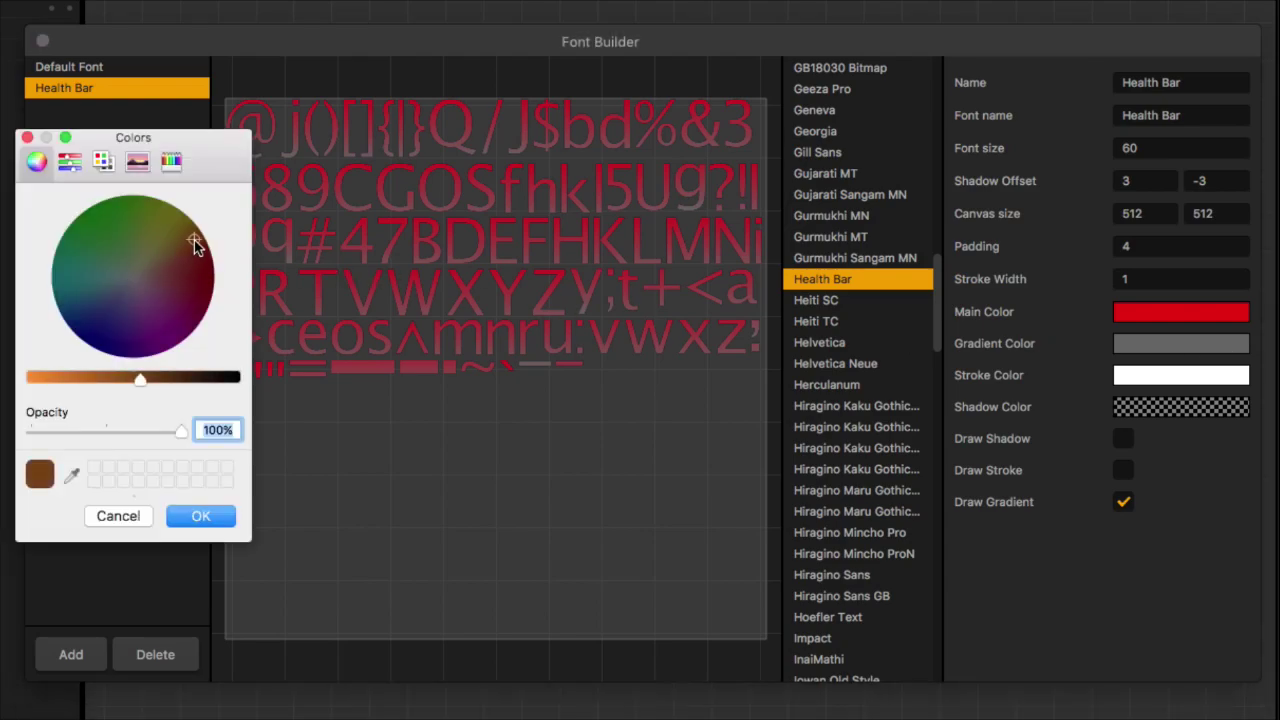
{"action": "left_click_drag", "start_coordinate": [140, 379], "coordinate": [40, 380]}
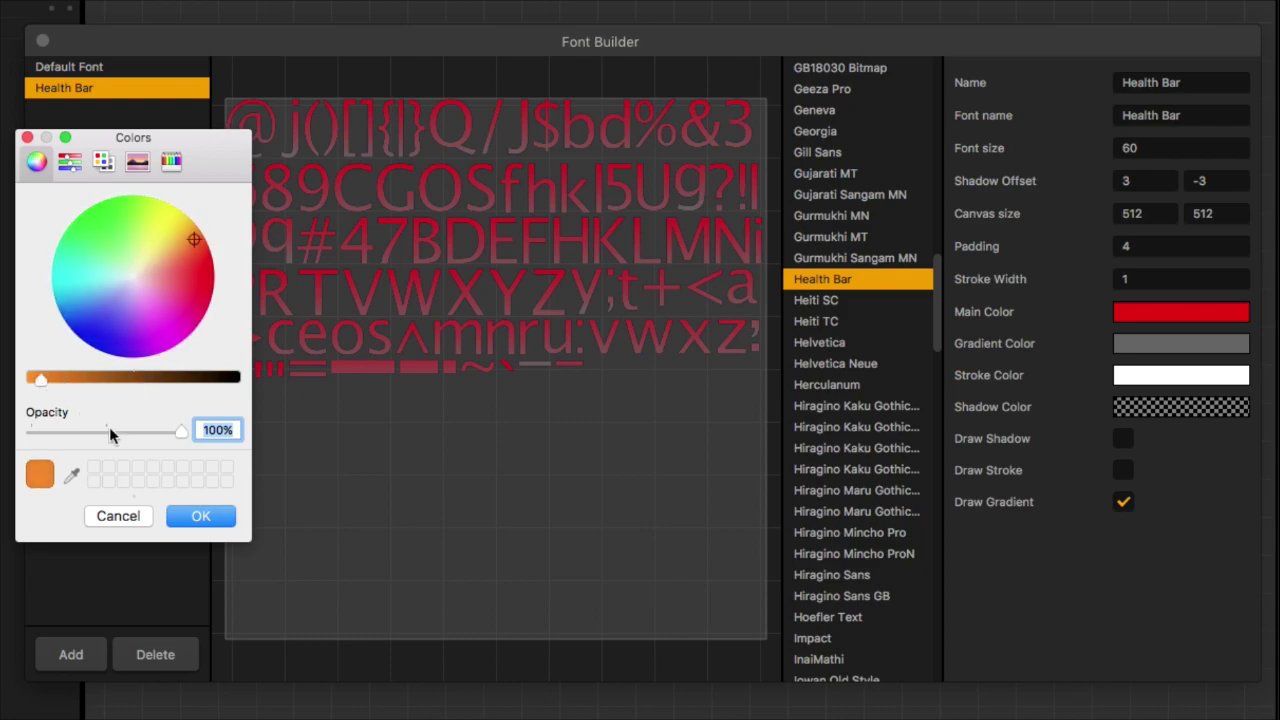
{"action": "left_click", "coordinate": [201, 516]}
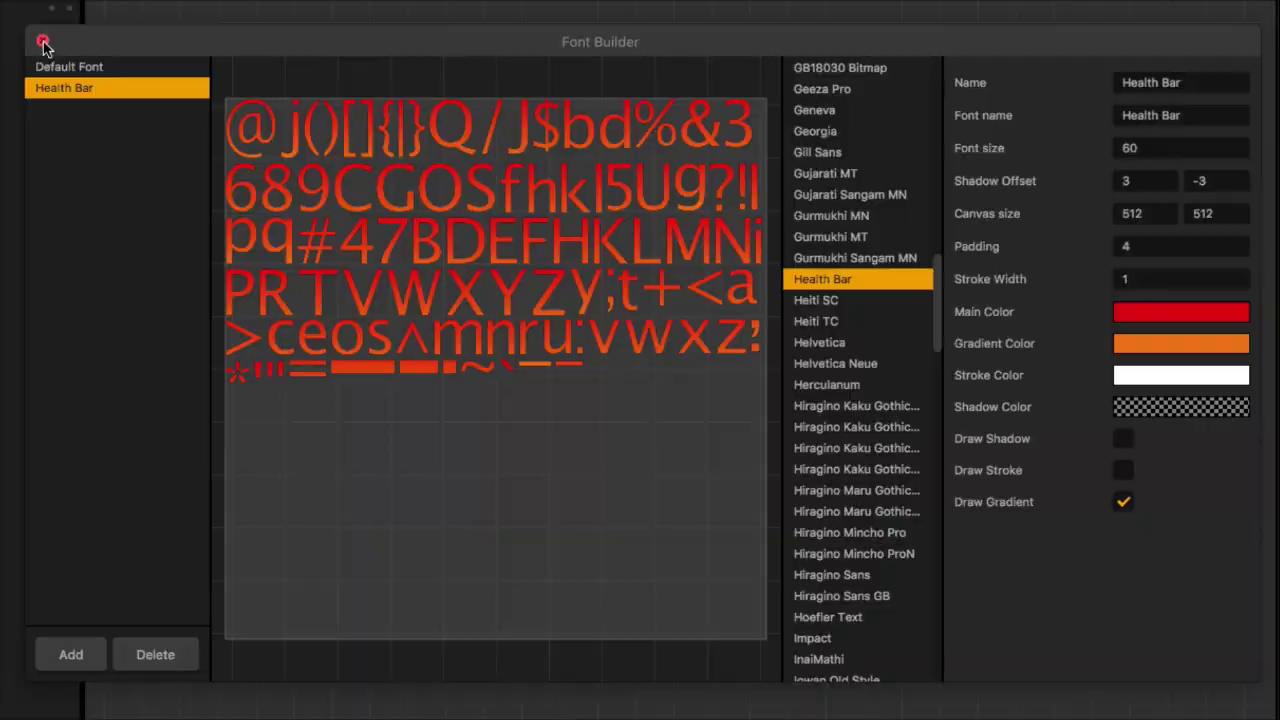
{"action": "left_click", "coordinate": [43, 45]}
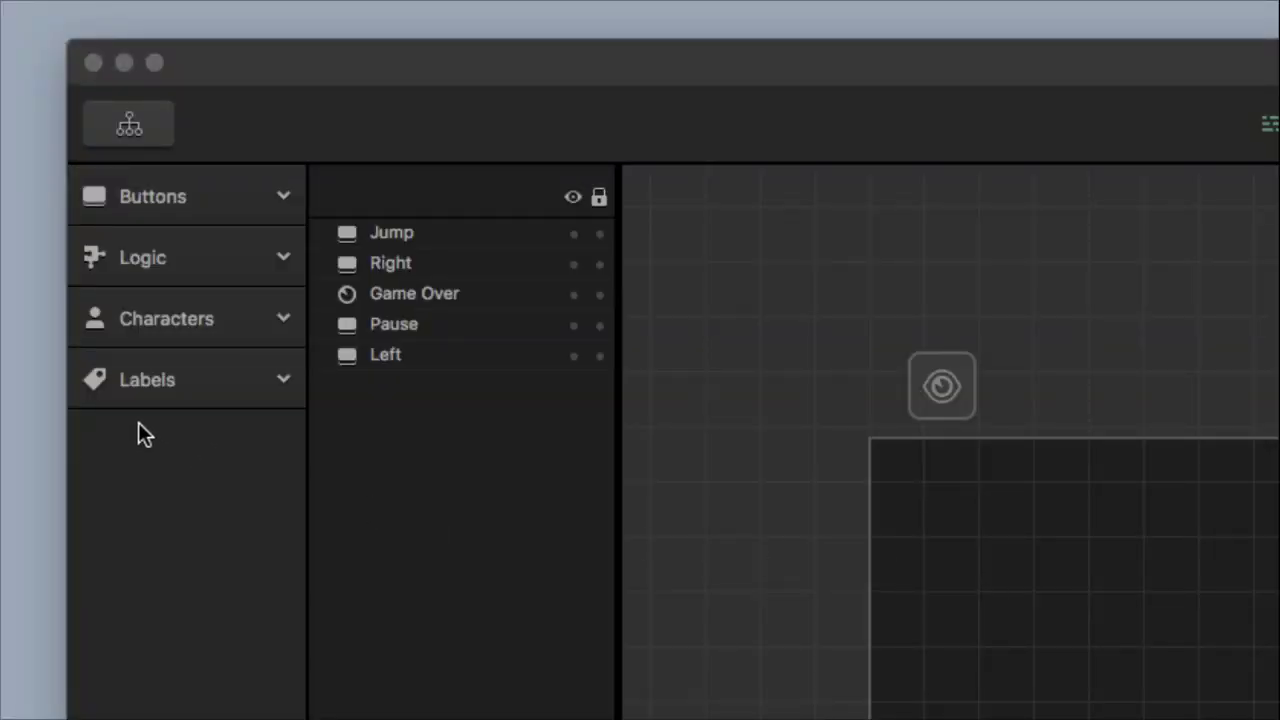
Place a Health Bar font label on the UI screen and enlarge it.
{"action": "left_click", "coordinate": [202, 396]}
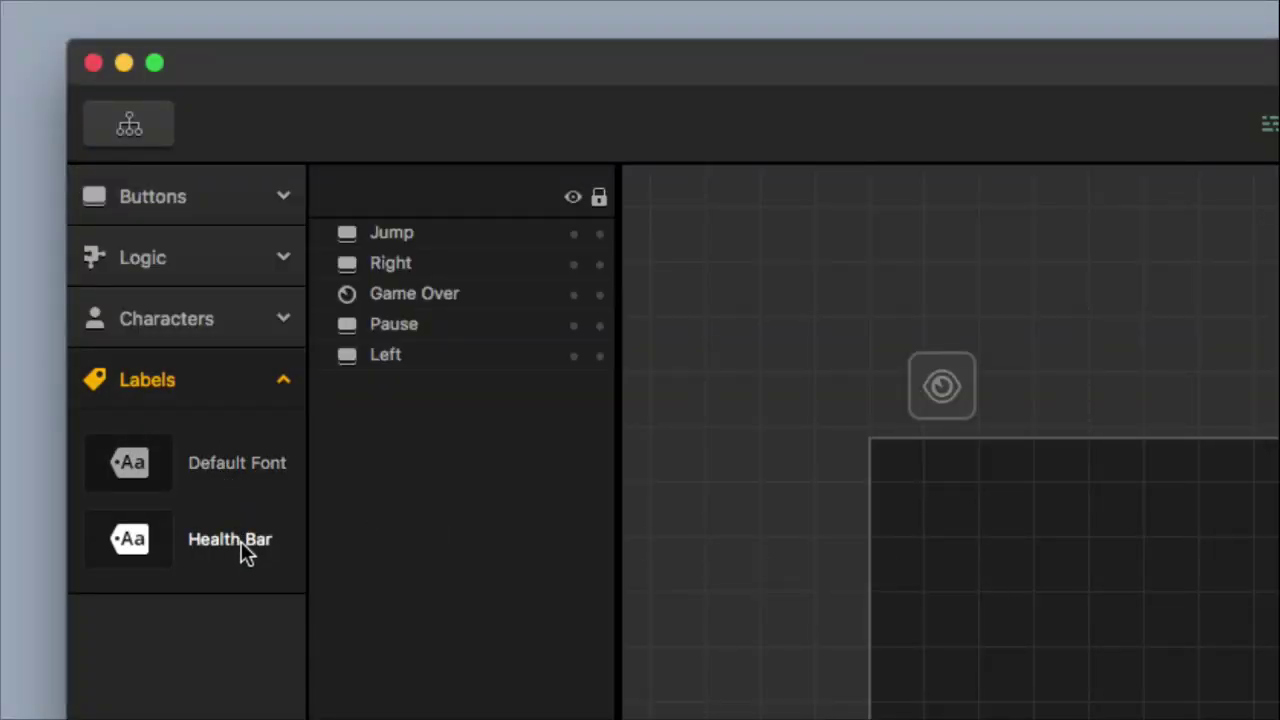
{"action": "mouse_move", "coordinate": [244, 540]}
{"action": "left_mouse_down"}
{"action": "mouse_move", "coordinate": [457, 534]}
{"action": "mouse_move", "coordinate": [916, 480]}
{"action": "left_mouse_up"}
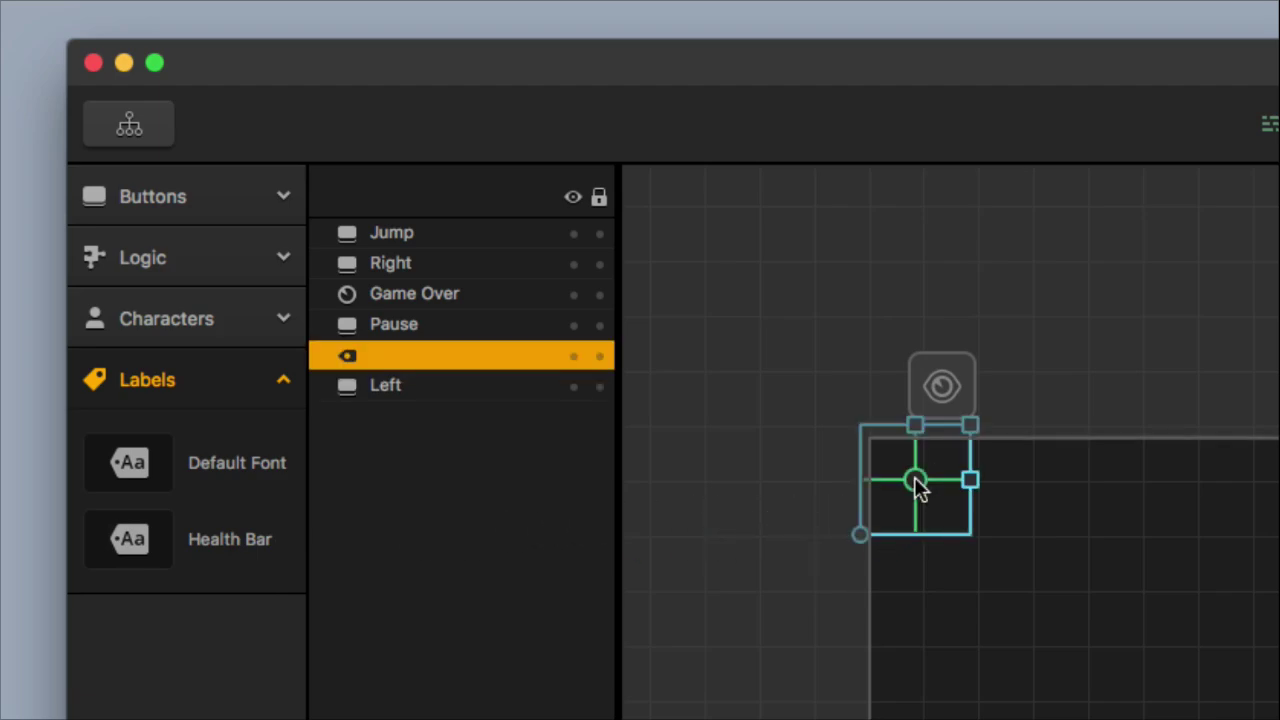
{"action": "left_click_drag", "start_coordinate": [970, 425], "coordinate": [1073, 357]}
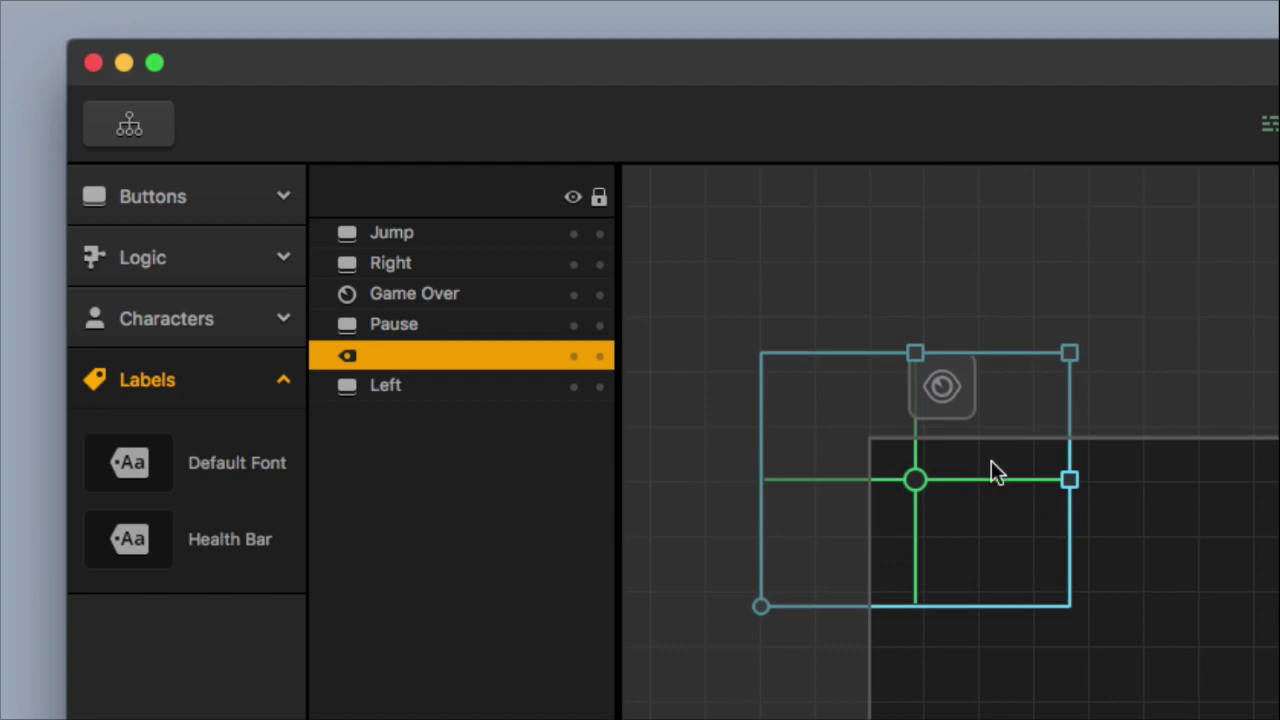
{"action": "left_click_drag", "start_coordinate": [923, 480], "coordinate": [916, 471]}
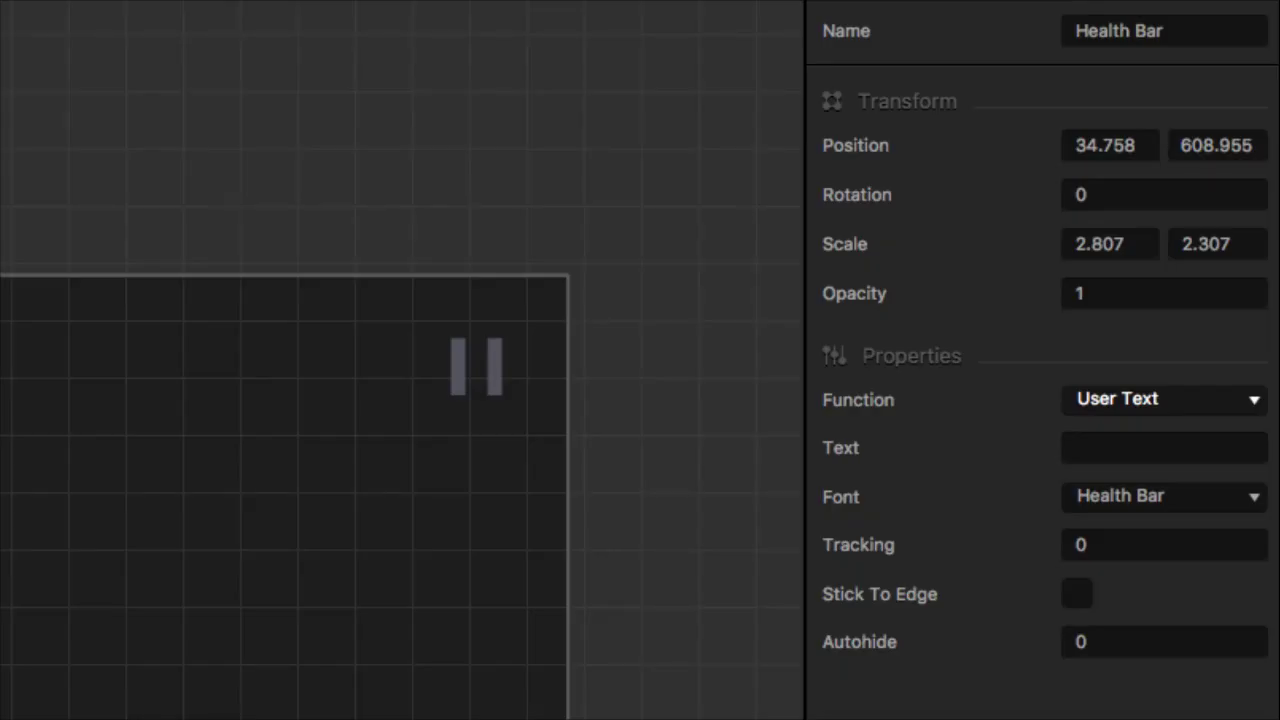
Make the label show the Current Points score and stick to the screen edge.
{"action": "left_click", "coordinate": [1170, 398]}
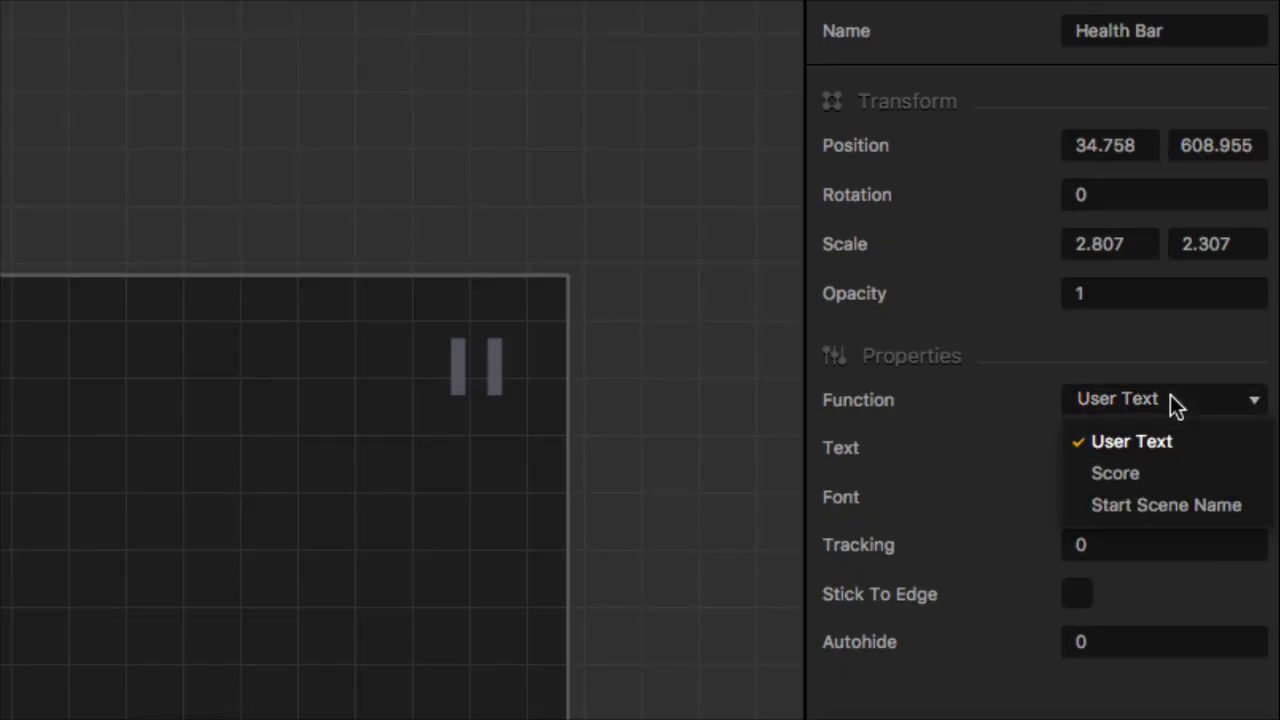
{"action": "left_click", "coordinate": [1162, 468]}
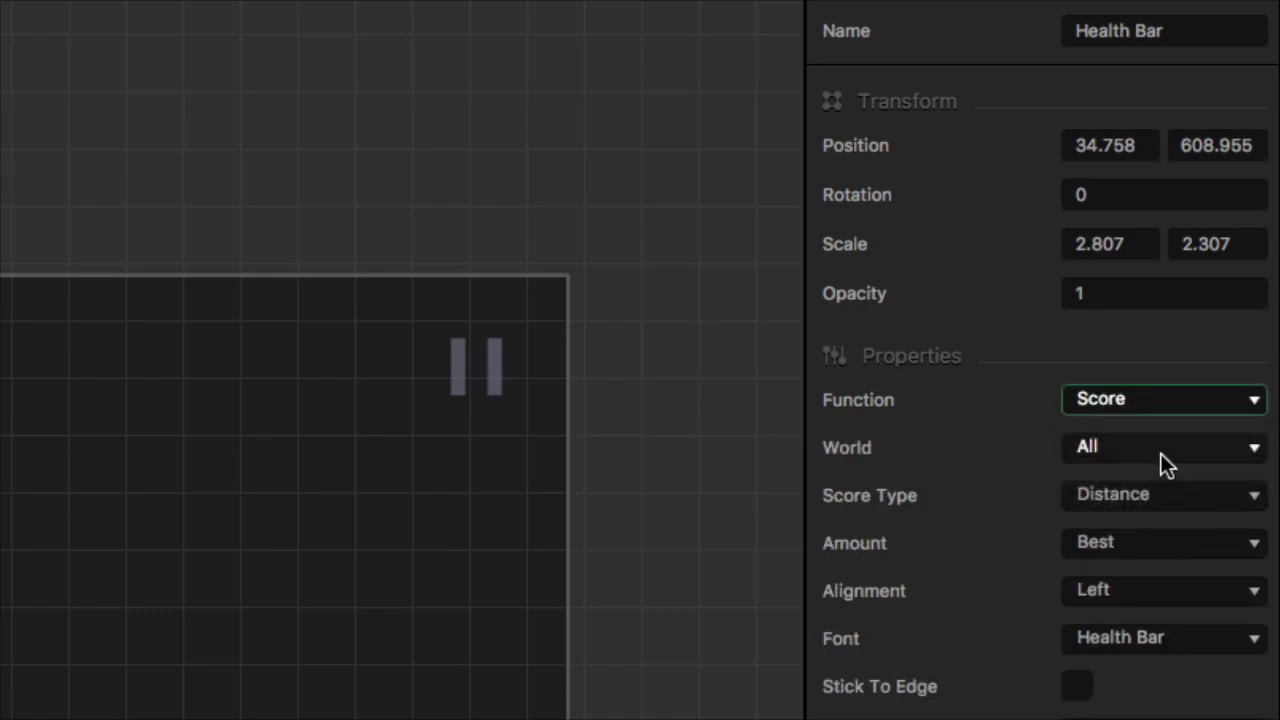
{"action": "left_click", "coordinate": [1140, 495]}
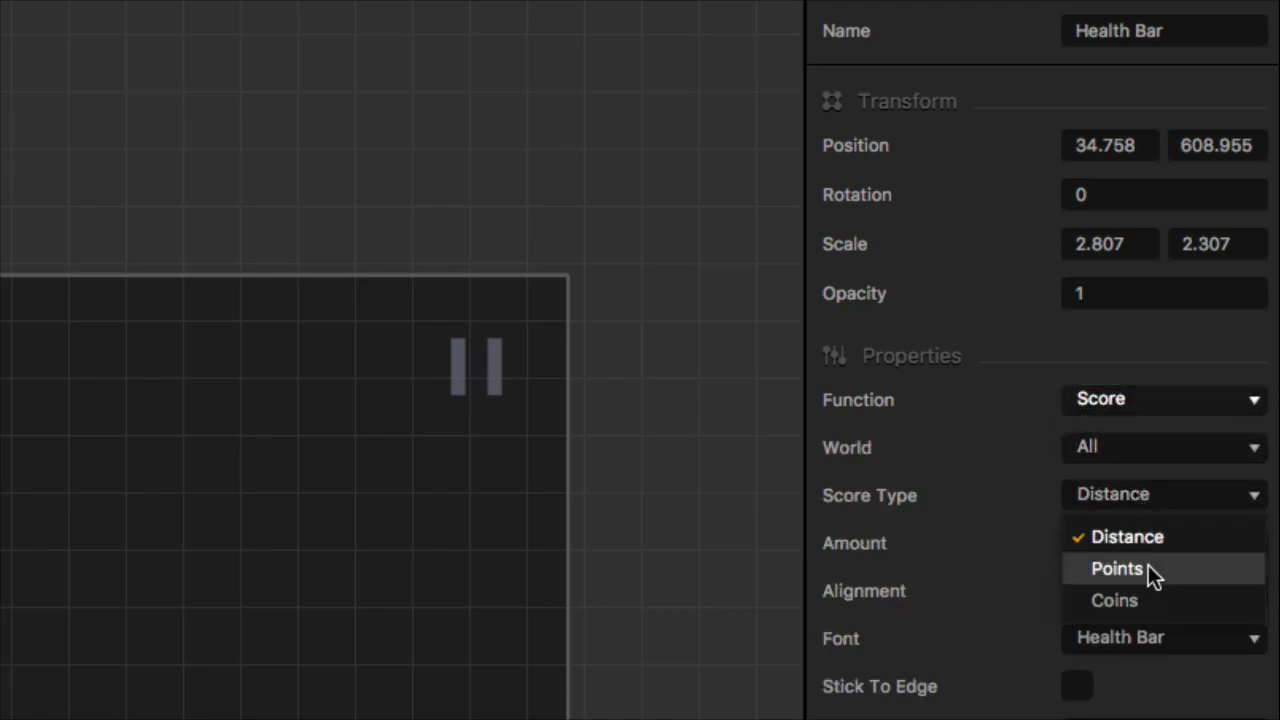
{"action": "left_click", "coordinate": [1148, 565]}
{"action": "left_click", "coordinate": [1146, 540]}
{"action": "left_click", "coordinate": [1151, 612]}
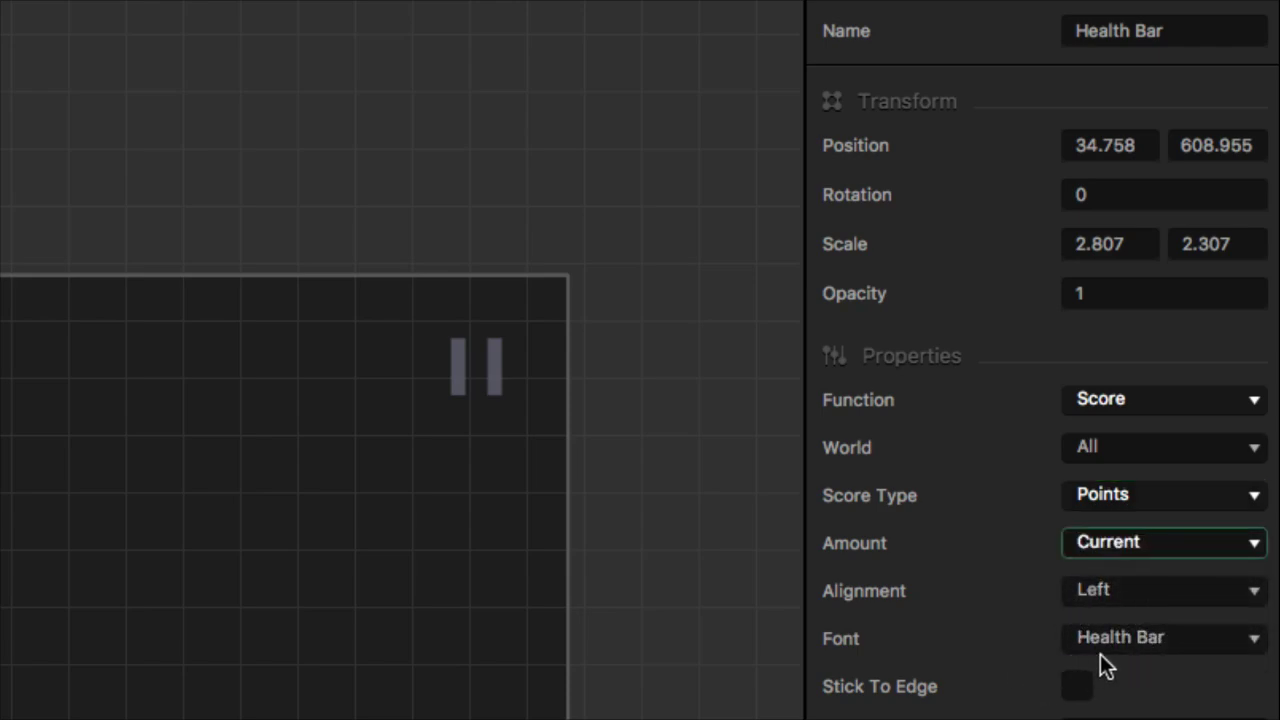
{"action": "left_click", "coordinate": [1080, 688]}
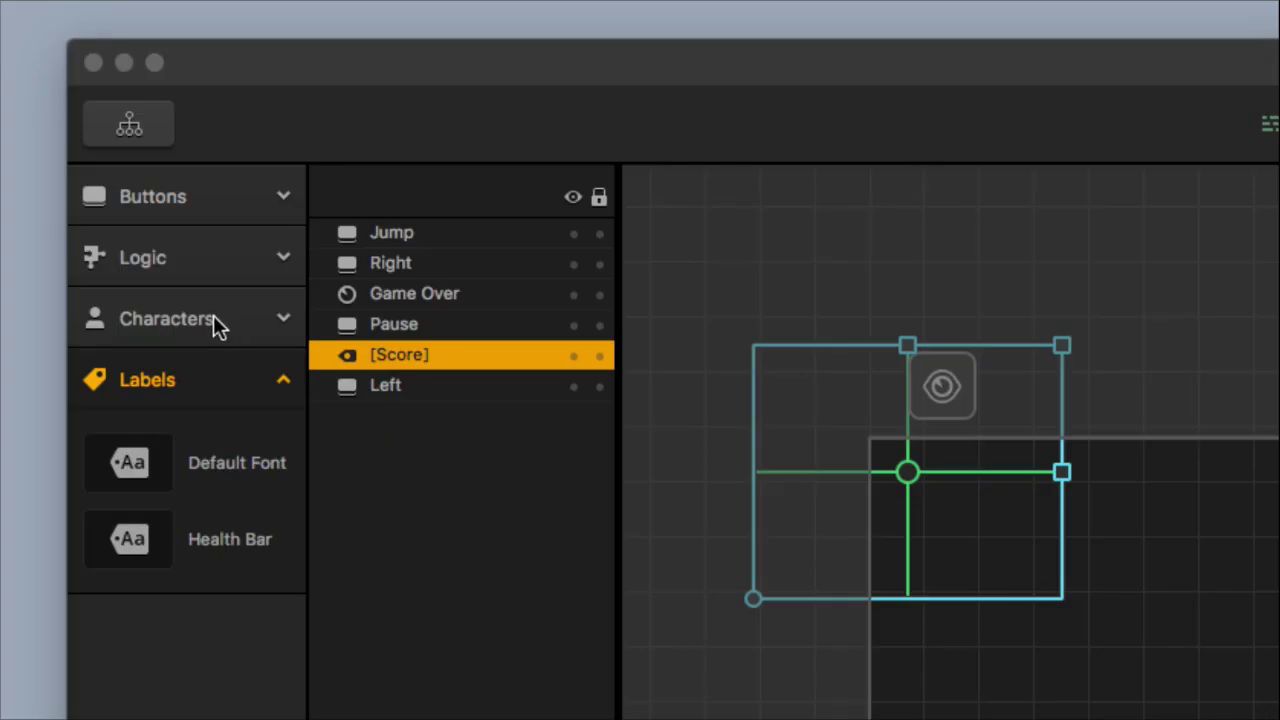
Add an Event Observer from Logic to the UI screen and select it.
{"action": "left_click", "coordinate": [215, 282]}
{"action": "left_click_drag", "start_coordinate": [215, 350], "coordinate": [1011, 388]}
{"action": "left_click", "coordinate": [1086, 400]}
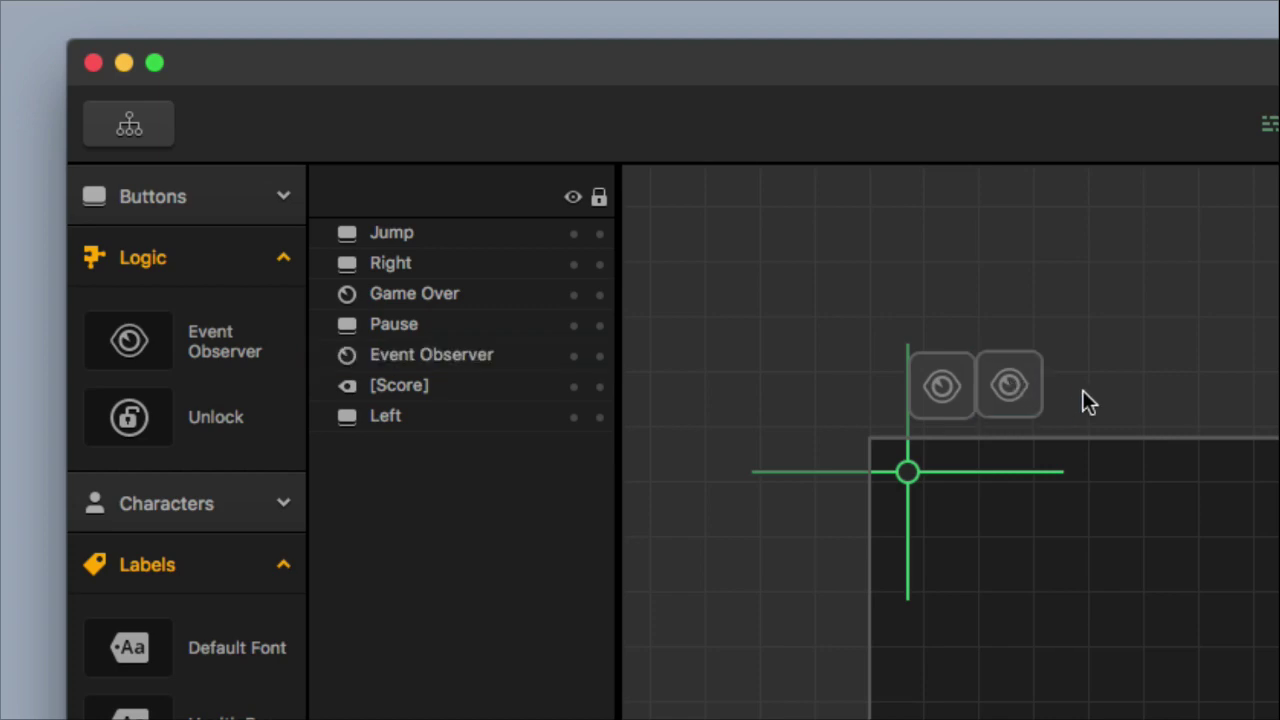
{"action": "left_click", "coordinate": [1008, 395]}
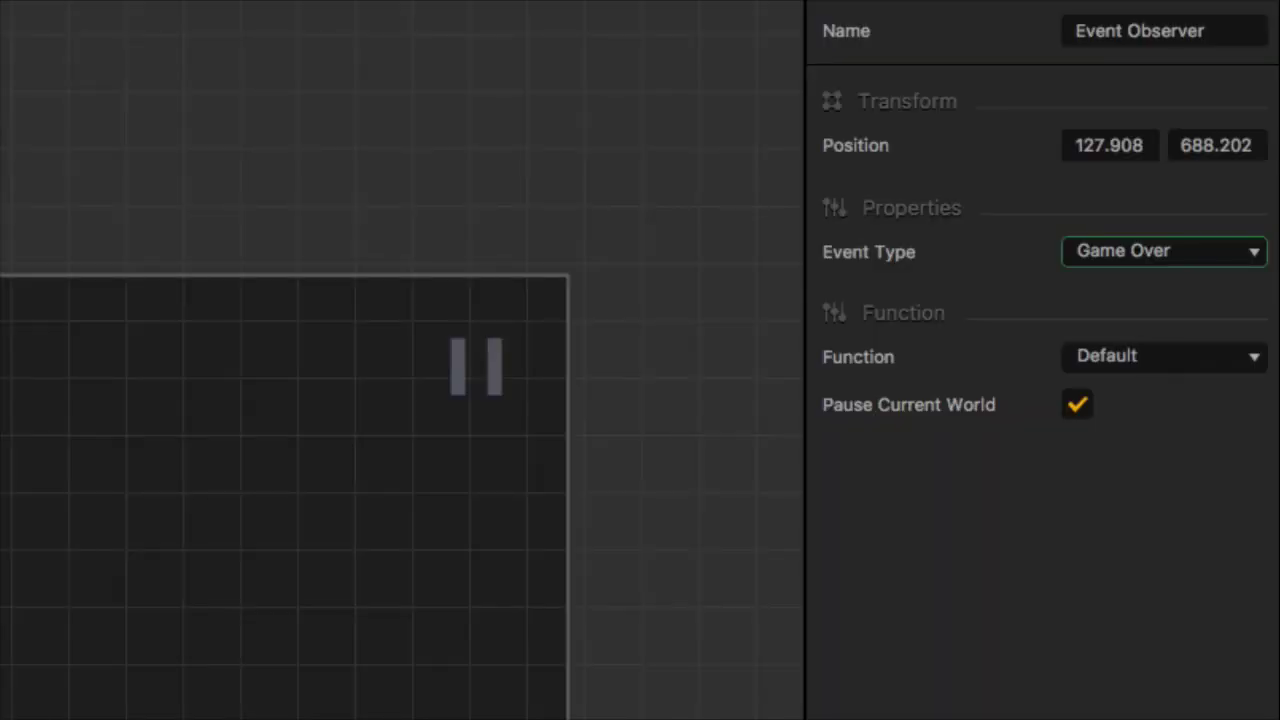
Trigger the observer on Total Points with a session total of 3, then preview the game.
{"action": "left_click", "coordinate": [1191, 256]}
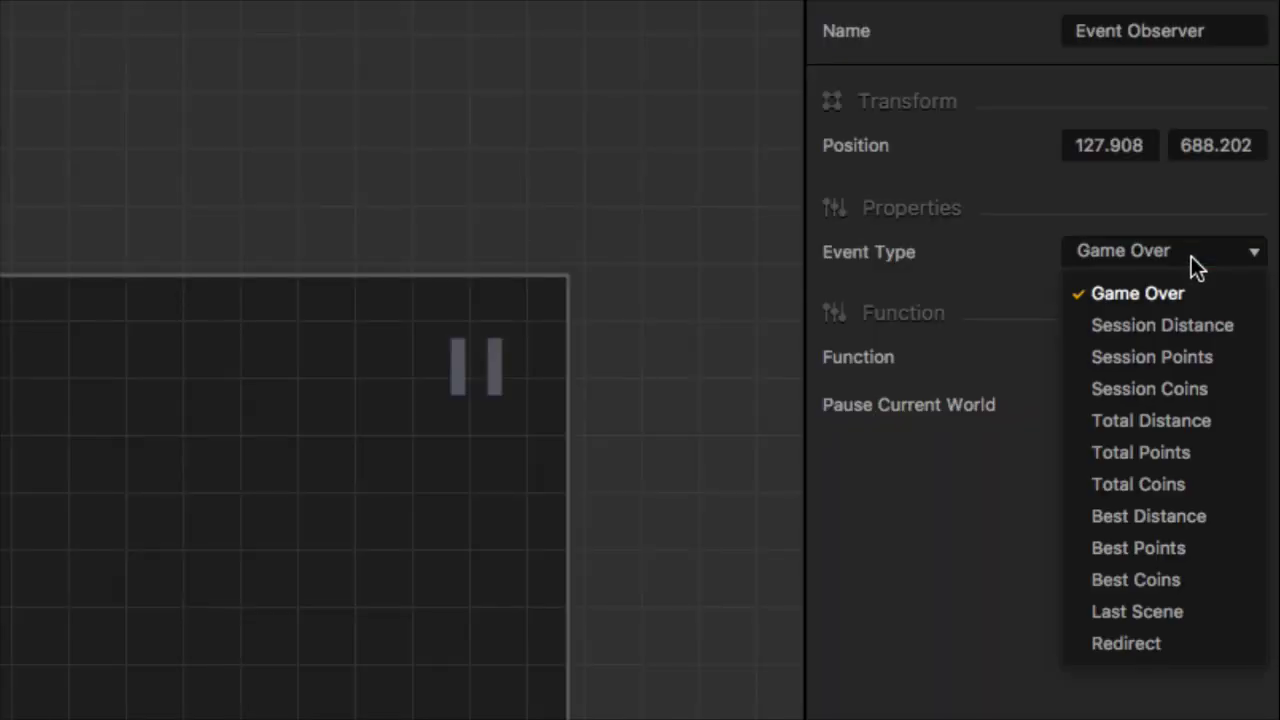
{"action": "left_click", "coordinate": [1204, 452]}
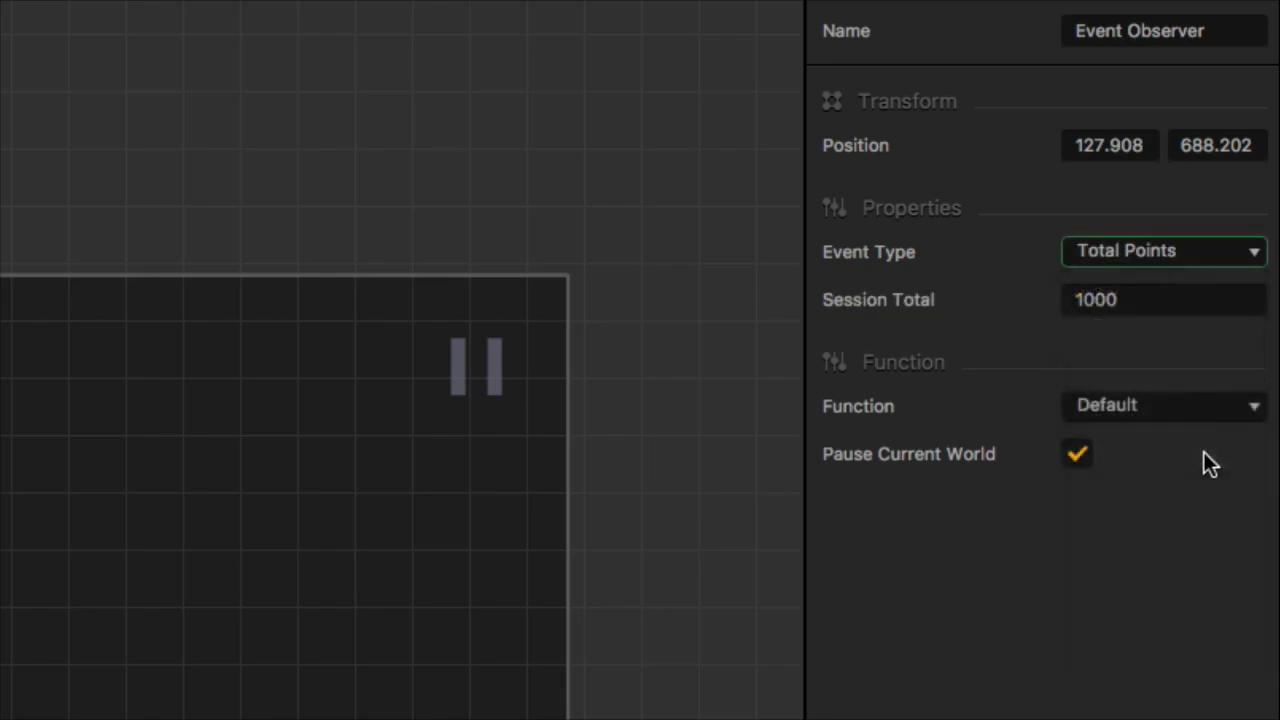
{"action": "left_click", "coordinate": [1195, 303]}
{"action": "key", "text": "BackSpace"}
{"action": "key", "text": "BackSpace"}
{"action": "key", "text": "BackSpace"}
{"action": "key", "text": "BackSpace"}
{"action": "type", "text": "3"}
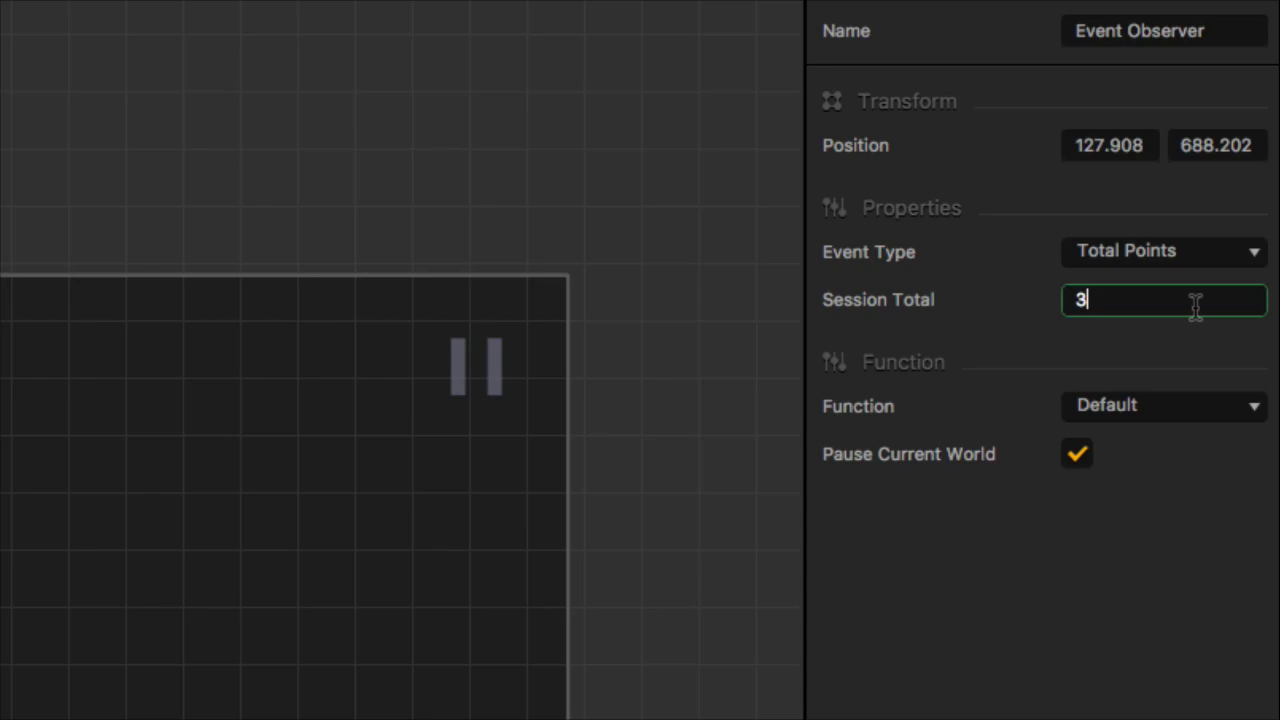
{"action": "key", "text": "Return"}
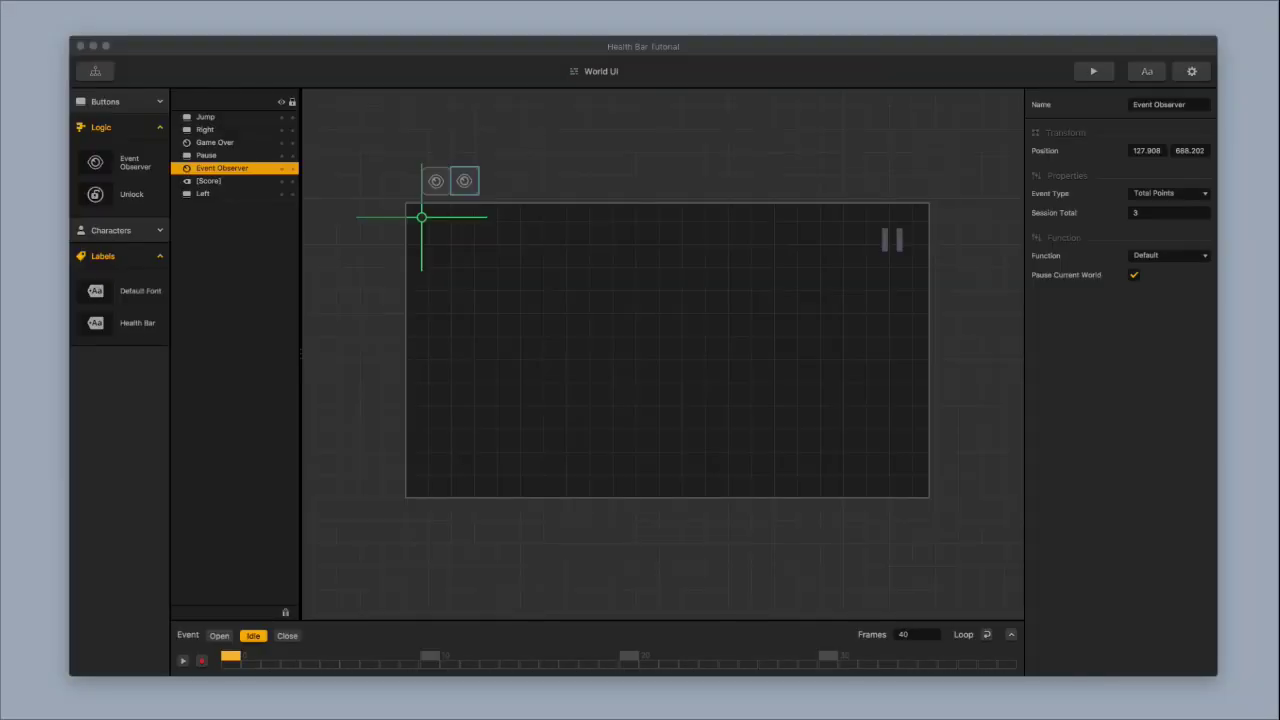
{"action": "key", "text": "super+r"}
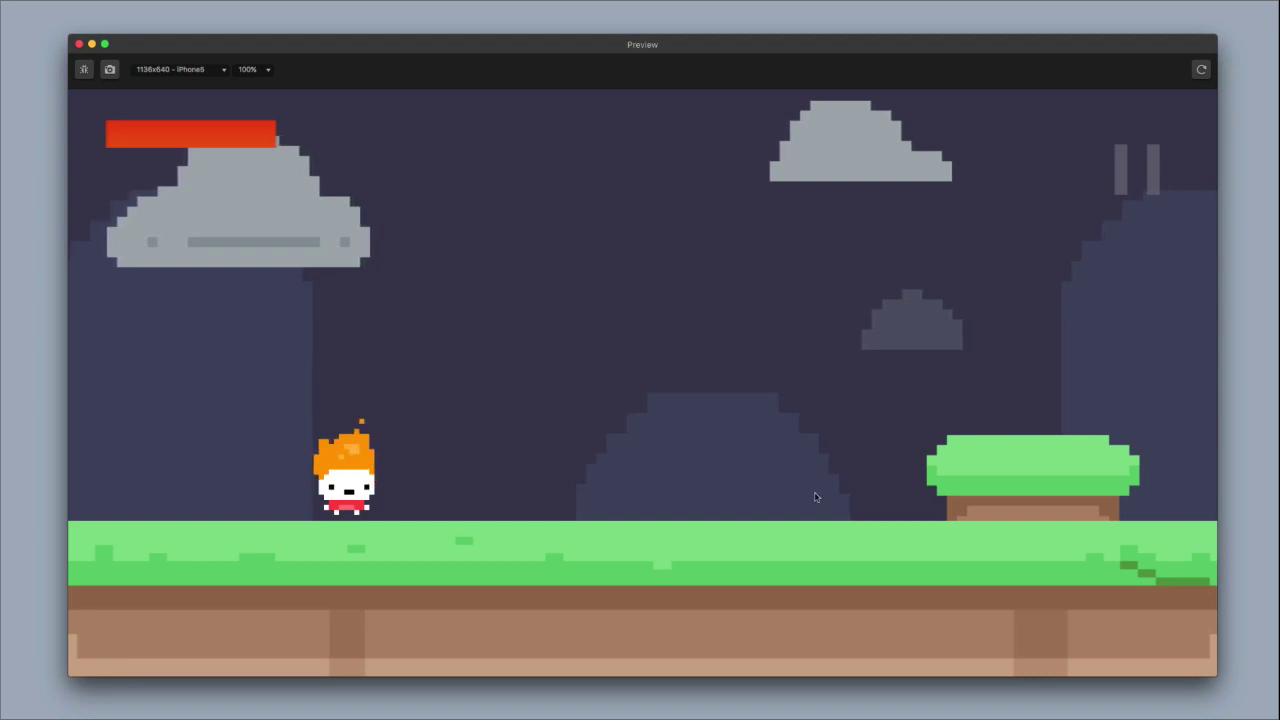
Move the preview aside, bring the editor forward, and nudge the [Score] label.
{"action": "mouse_move", "coordinate": [371, 48]}
{"action": "left_mouse_down"}
{"action": "mouse_move", "coordinate": [351, 52]}
{"action": "mouse_move", "coordinate": [274, 180]}
{"action": "mouse_move", "coordinate": [270, 245]}
{"action": "left_mouse_up"}
{"action": "mouse_move", "coordinate": [285, 51]}
{"action": "left_mouse_down"}
{"action": "mouse_move", "coordinate": [583, 49]}
{"action": "mouse_move", "coordinate": [540, 50]}
{"action": "left_mouse_up"}
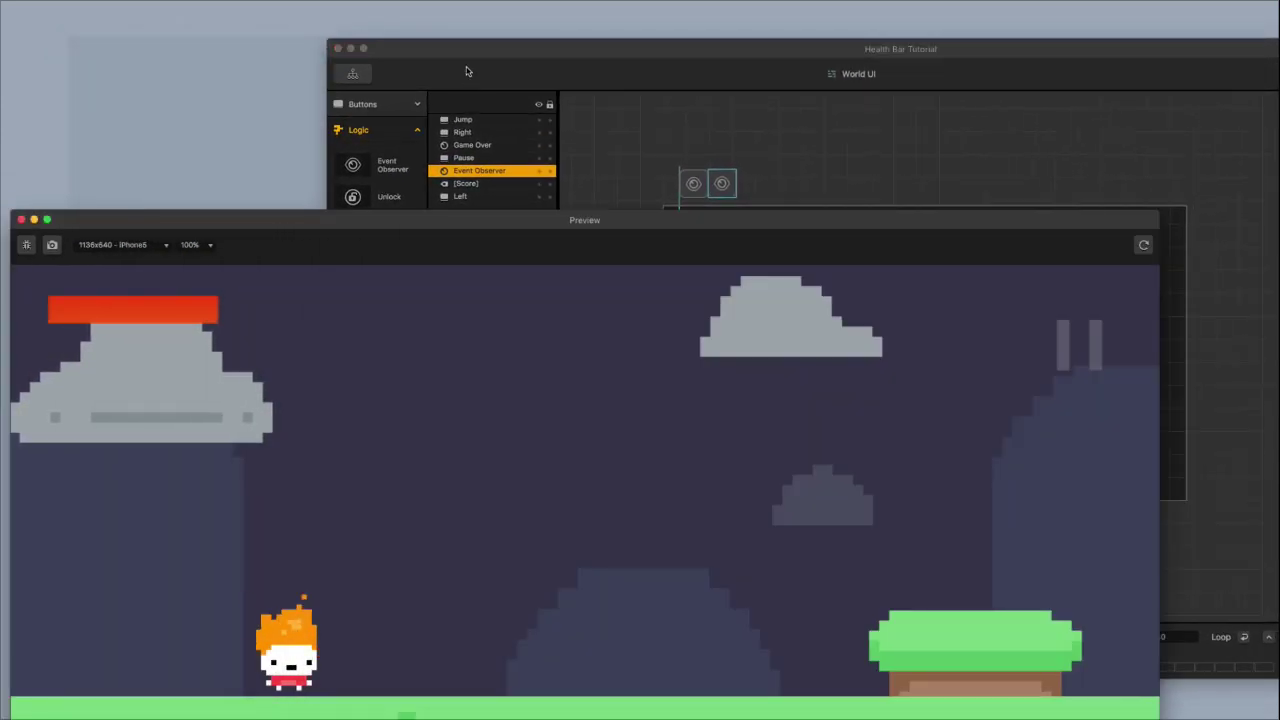
{"action": "left_click", "coordinate": [465, 72]}
{"action": "mouse_move", "coordinate": [676, 226]}
{"action": "left_mouse_down"}
{"action": "mouse_move", "coordinate": [744, 269]}
{"action": "mouse_move", "coordinate": [681, 263]}
{"action": "mouse_move", "coordinate": [692, 263]}
{"action": "mouse_move", "coordinate": [669, 217]}
{"action": "left_mouse_up"}
{"action": "scroll", "coordinate": [669, 217], "scroll_direction": "up", "scroll_amount": 1}
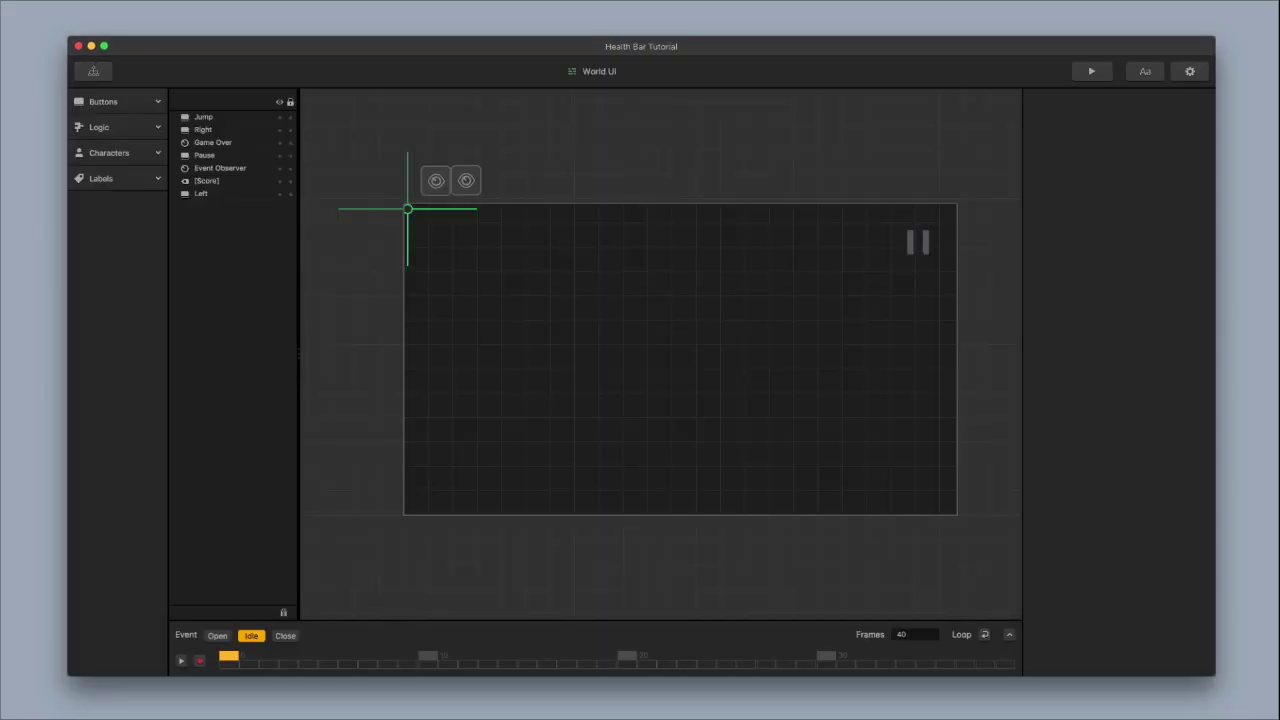
Rename the event observer to 'Health Bar'.
{"action": "left_click", "coordinate": [478, 187]}
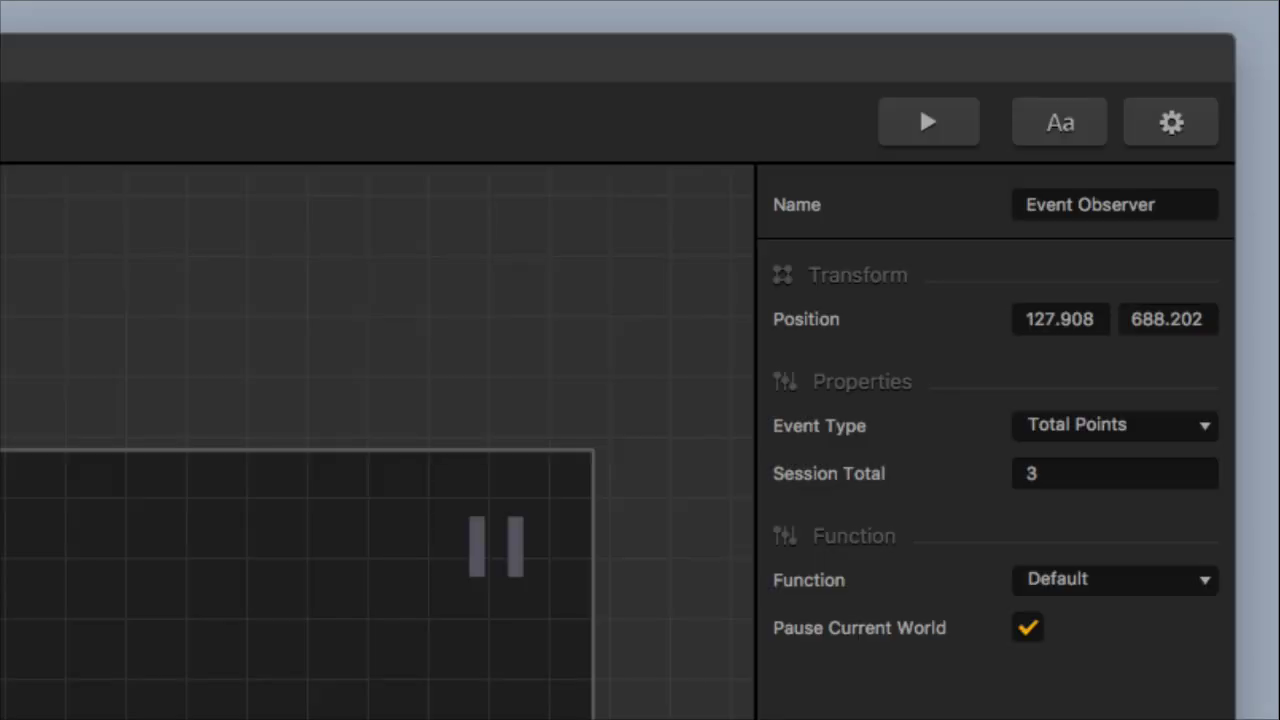
{"action": "left_click", "coordinate": [1185, 207]}
{"action": "type", "text": "Health Bar"}
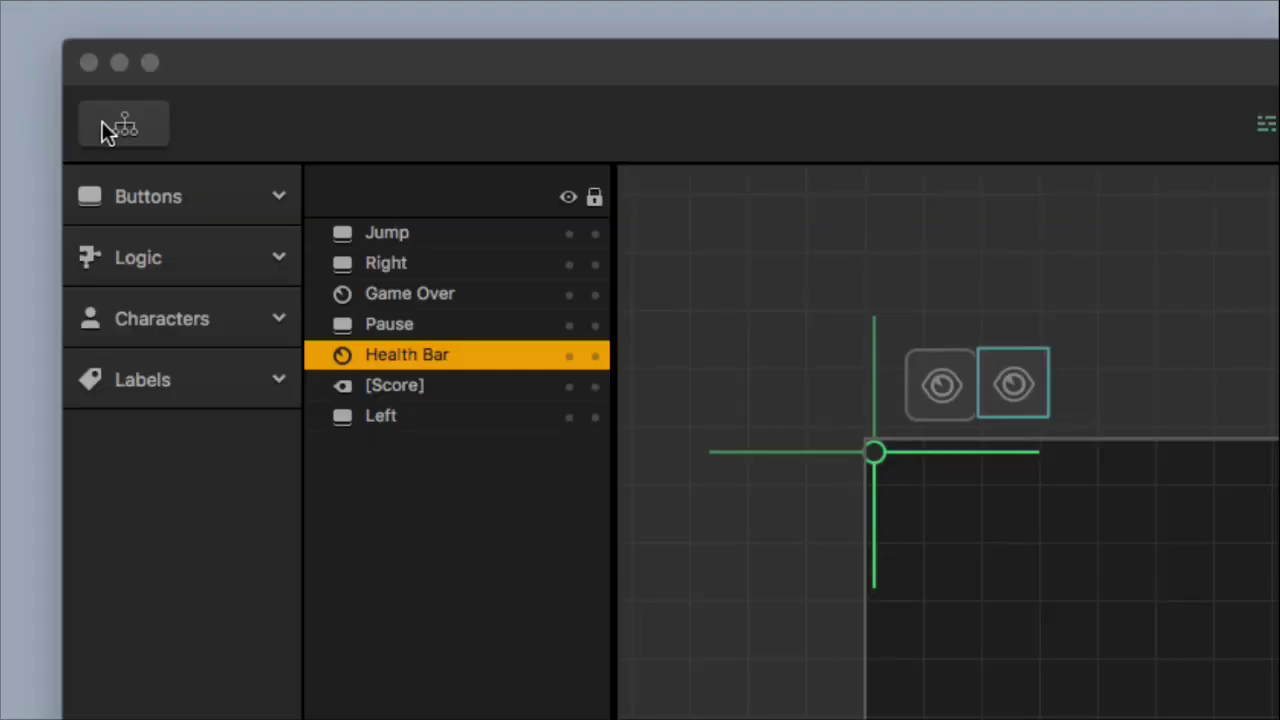
Link World UI's Health Bar output to Game Over UI in the mind map, then open World.
{"action": "left_click", "coordinate": [104, 123]}
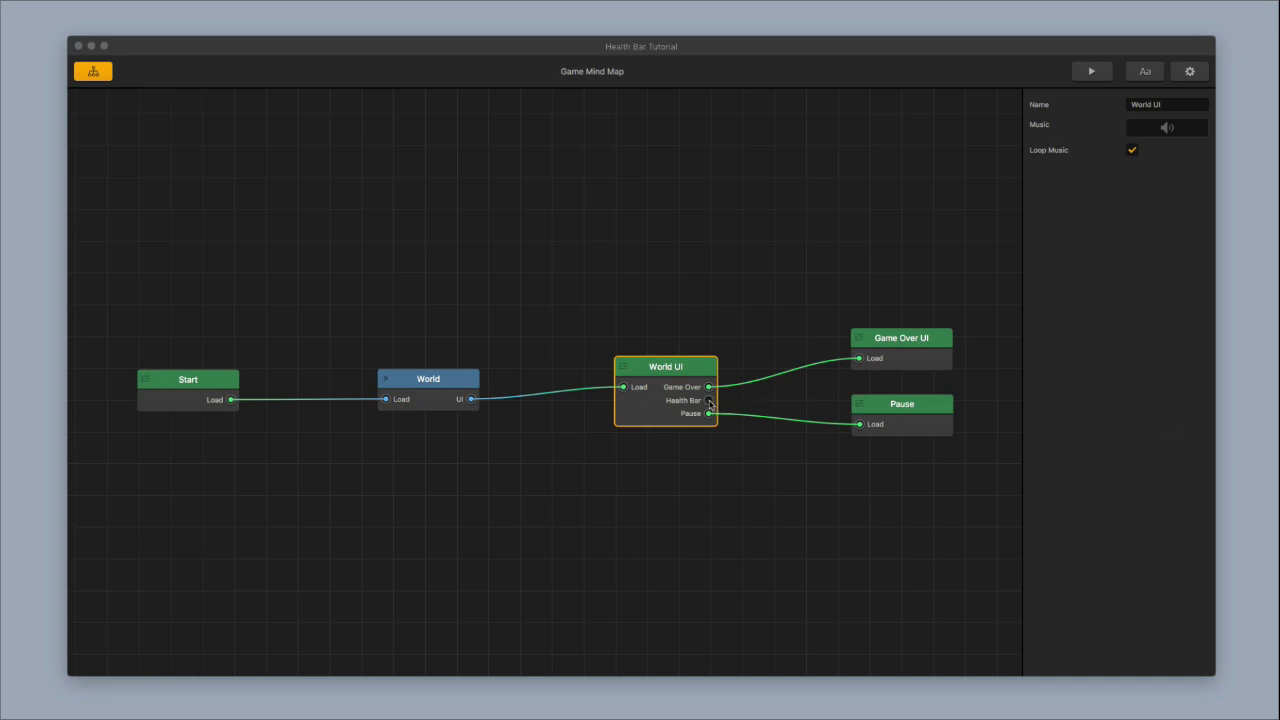
{"action": "left_click_drag", "start_coordinate": [709, 401], "coordinate": [858, 358]}
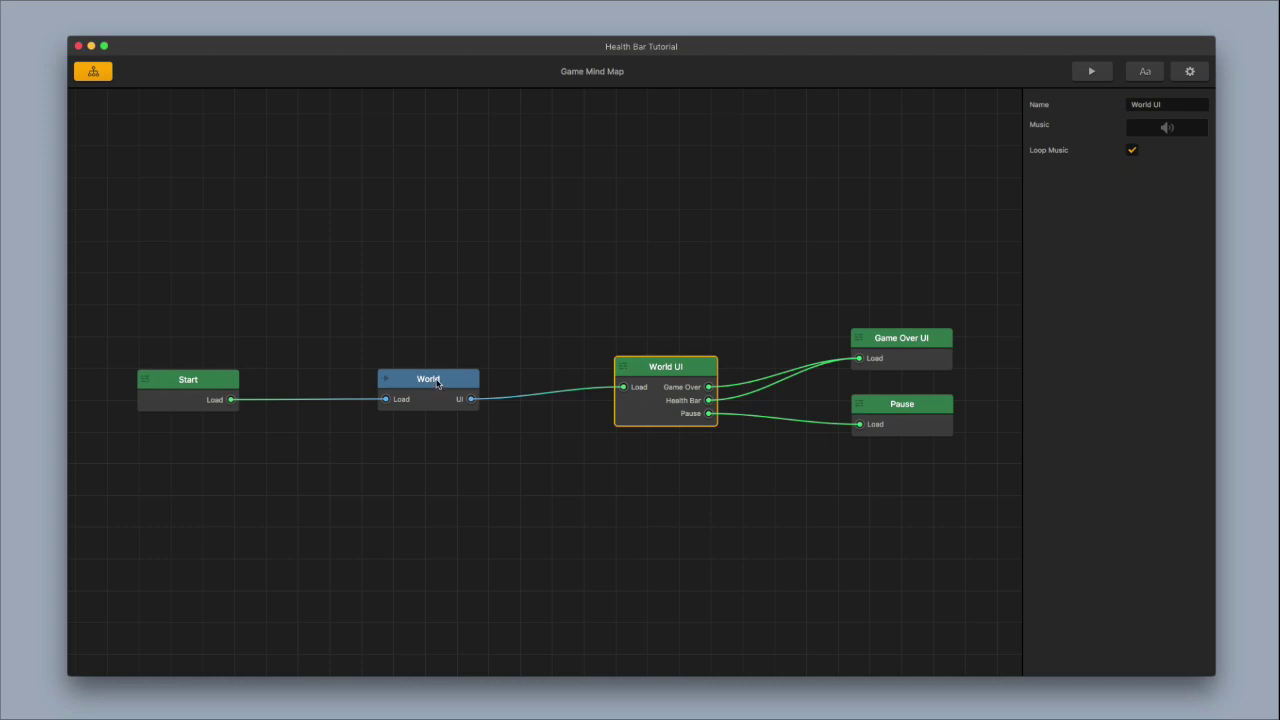
{"action": "left_click", "coordinate": [437, 382]}
{"action": "double_click", "coordinate": [437, 382]}
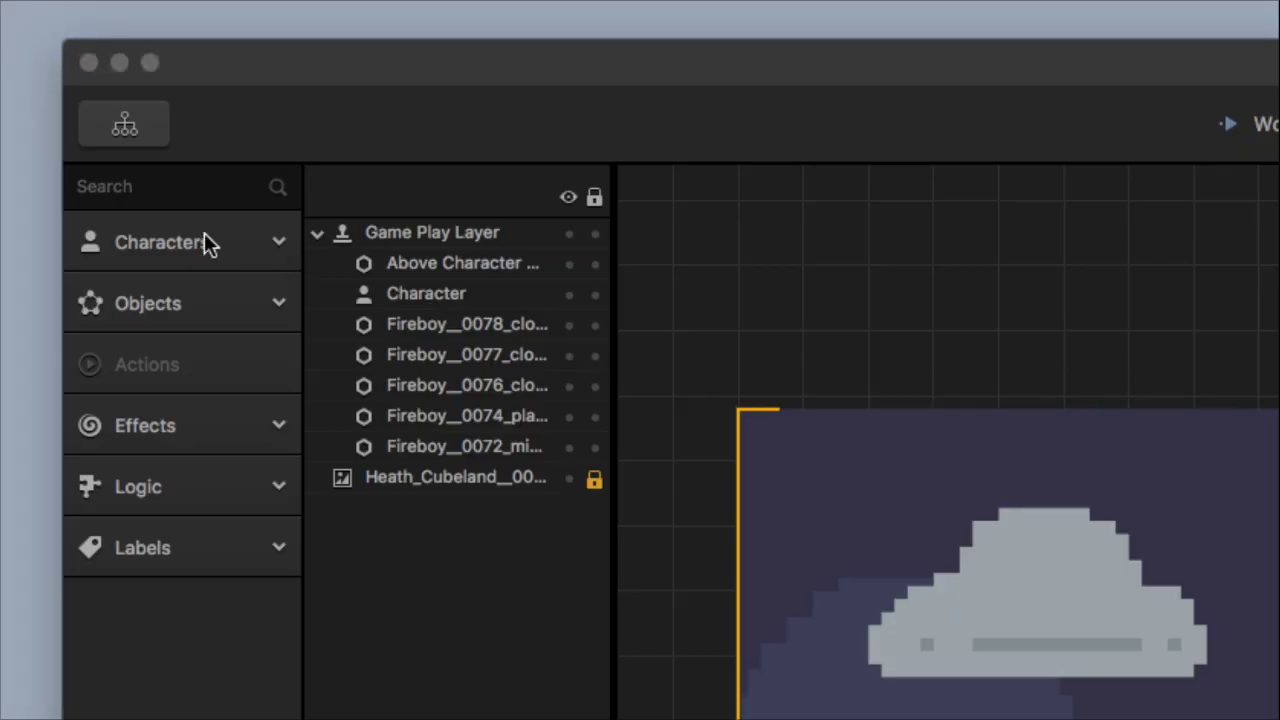
Add a Damage component to the Character asset with damage 1 and delay 0.
{"action": "left_click", "coordinate": [199, 241]}
{"action": "left_click", "coordinate": [214, 335]}
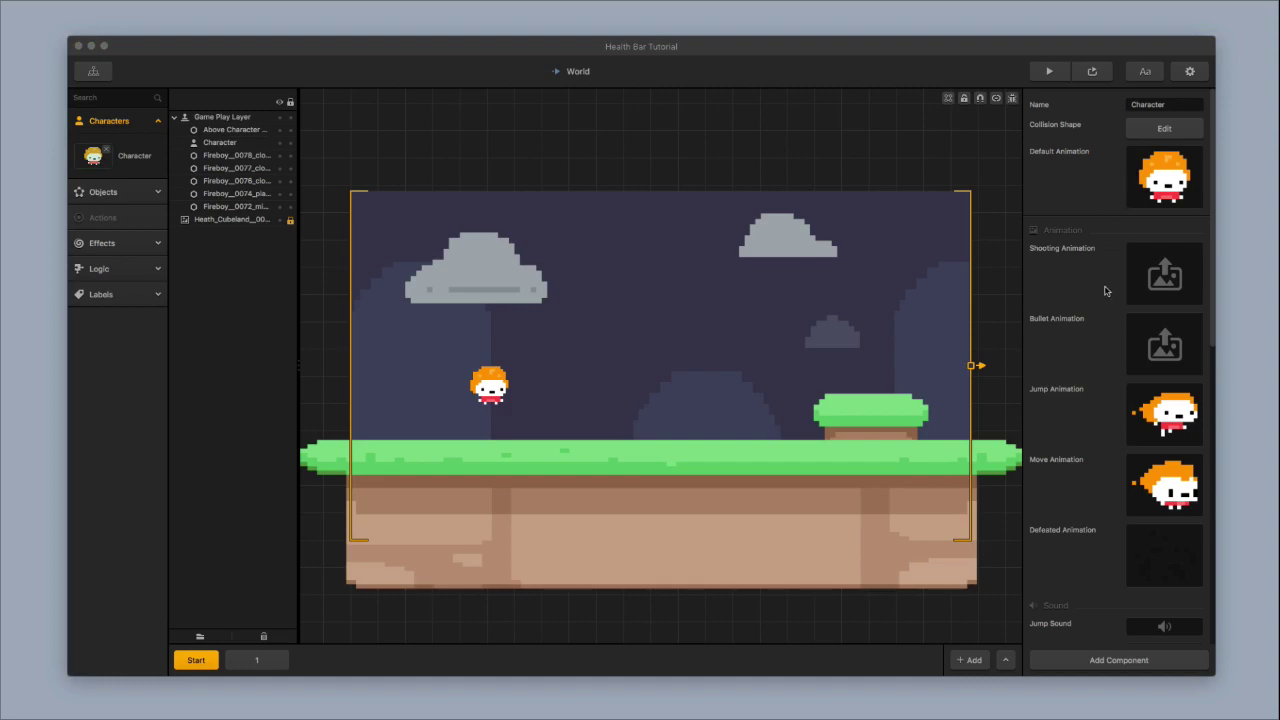
{"action": "scroll", "coordinate": [1095, 460], "scroll_direction": "down", "scroll_amount": 10}
{"action": "scroll", "coordinate": [1095, 462], "scroll_direction": "down", "scroll_amount": 2}
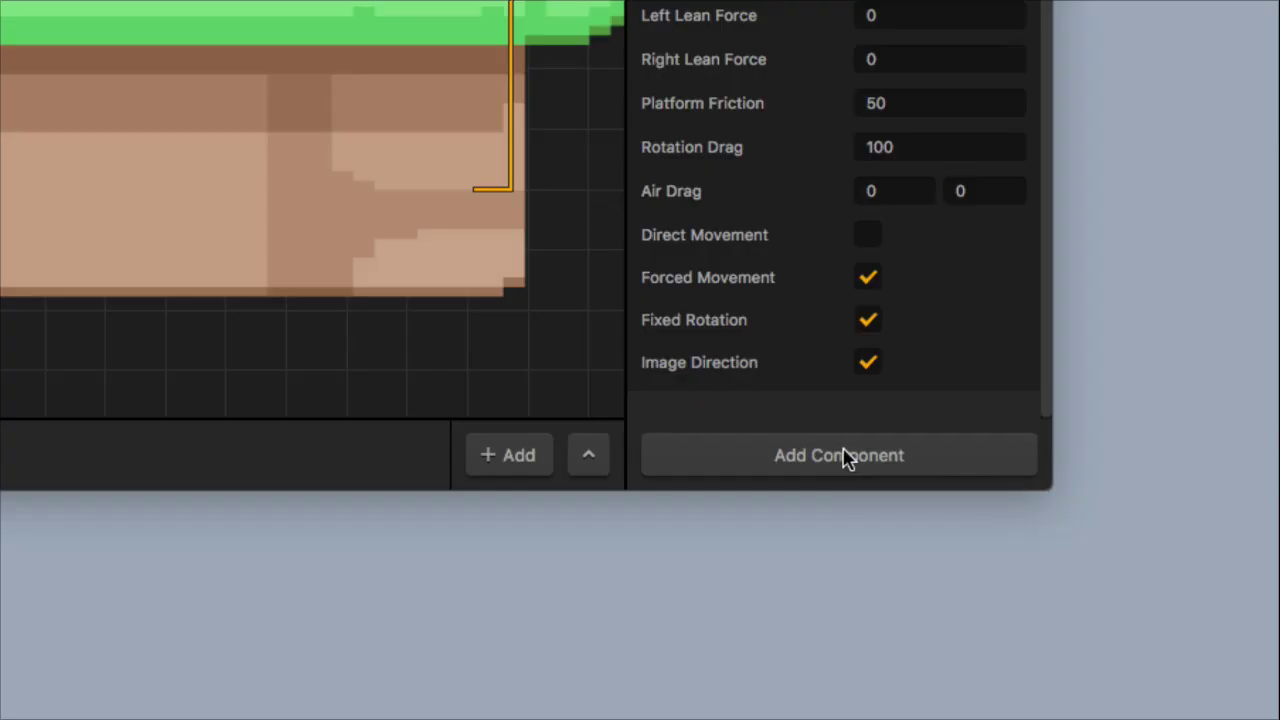
{"action": "left_click", "coordinate": [1123, 661]}
{"action": "left_click", "coordinate": [972, 517]}
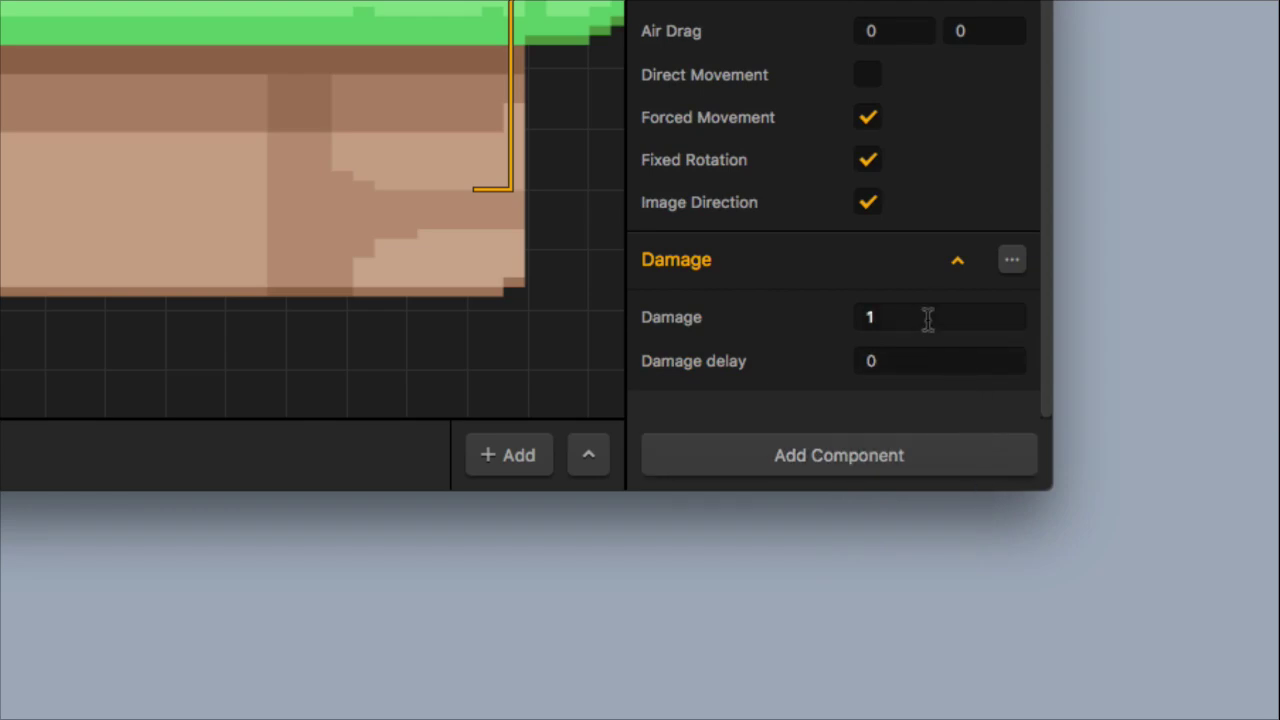
{"action": "left_click", "coordinate": [897, 316]}
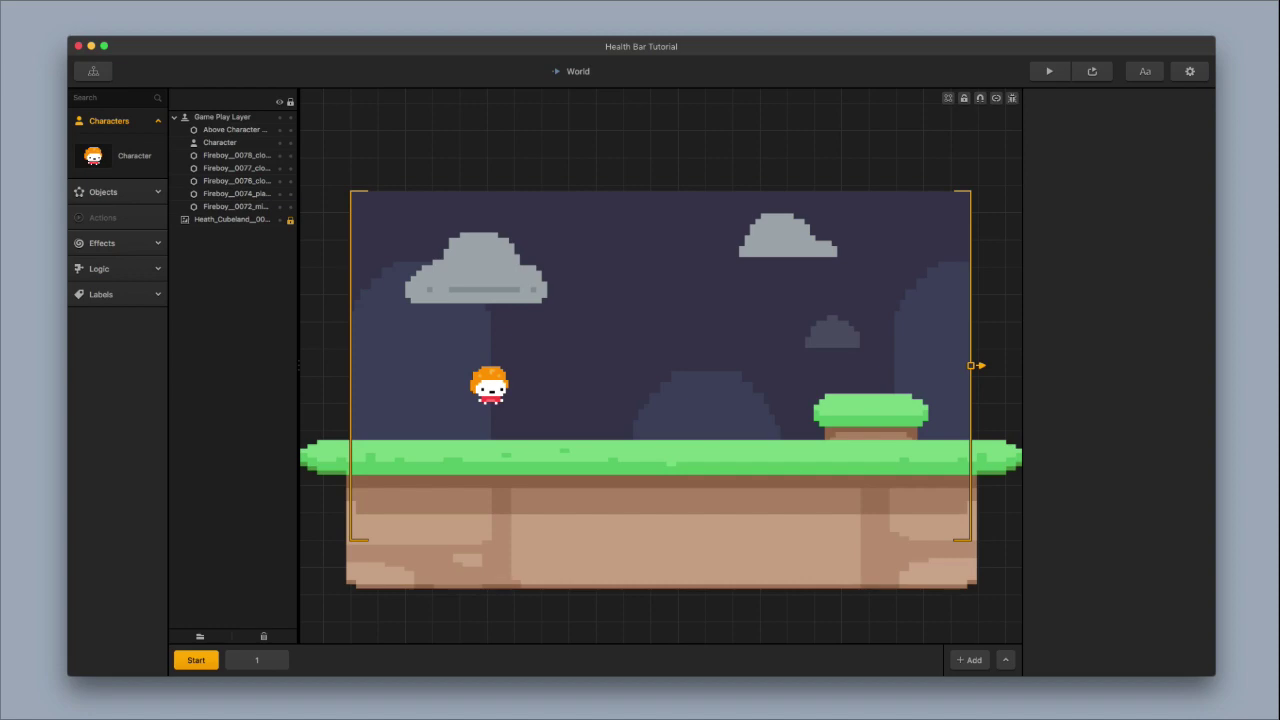
Drag Fireboy_0071_fireball.png into the scene and add it as an Action object.
{"action": "left_click_drag", "start_coordinate": [1279, 425], "coordinate": [521, 476]}
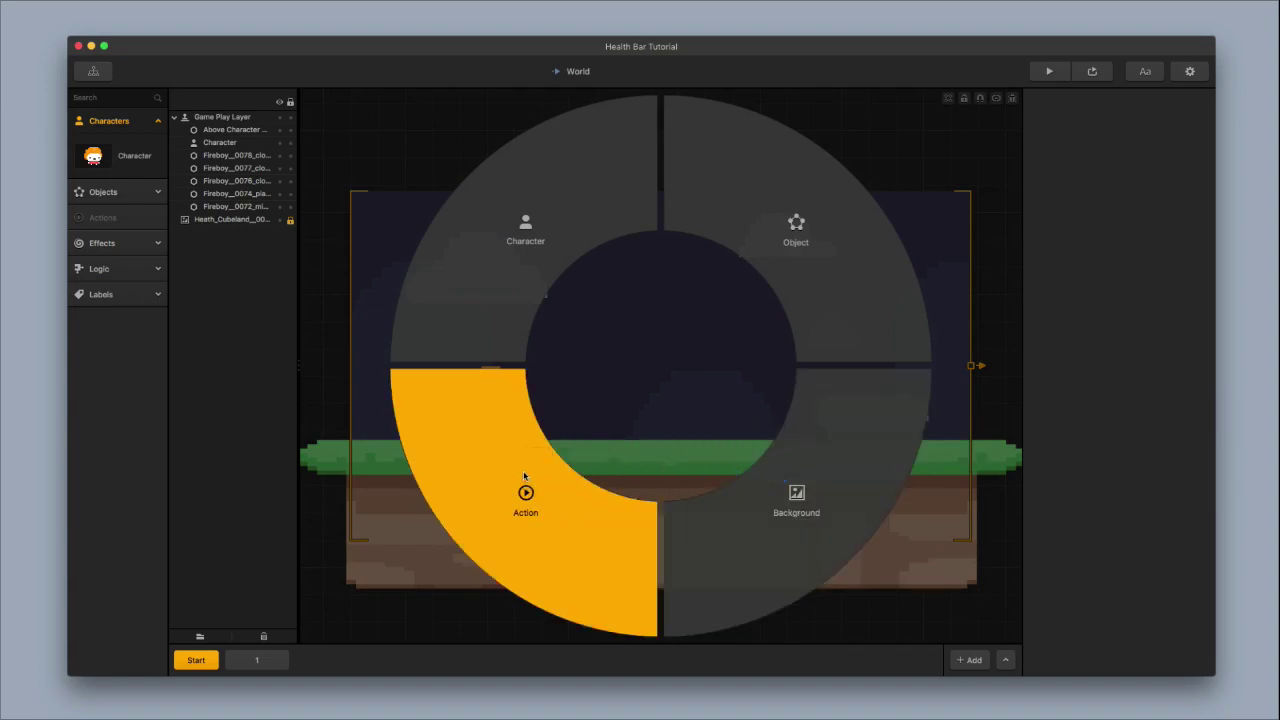
{"action": "left_click_drag", "start_coordinate": [523, 477], "coordinate": [523, 477]}
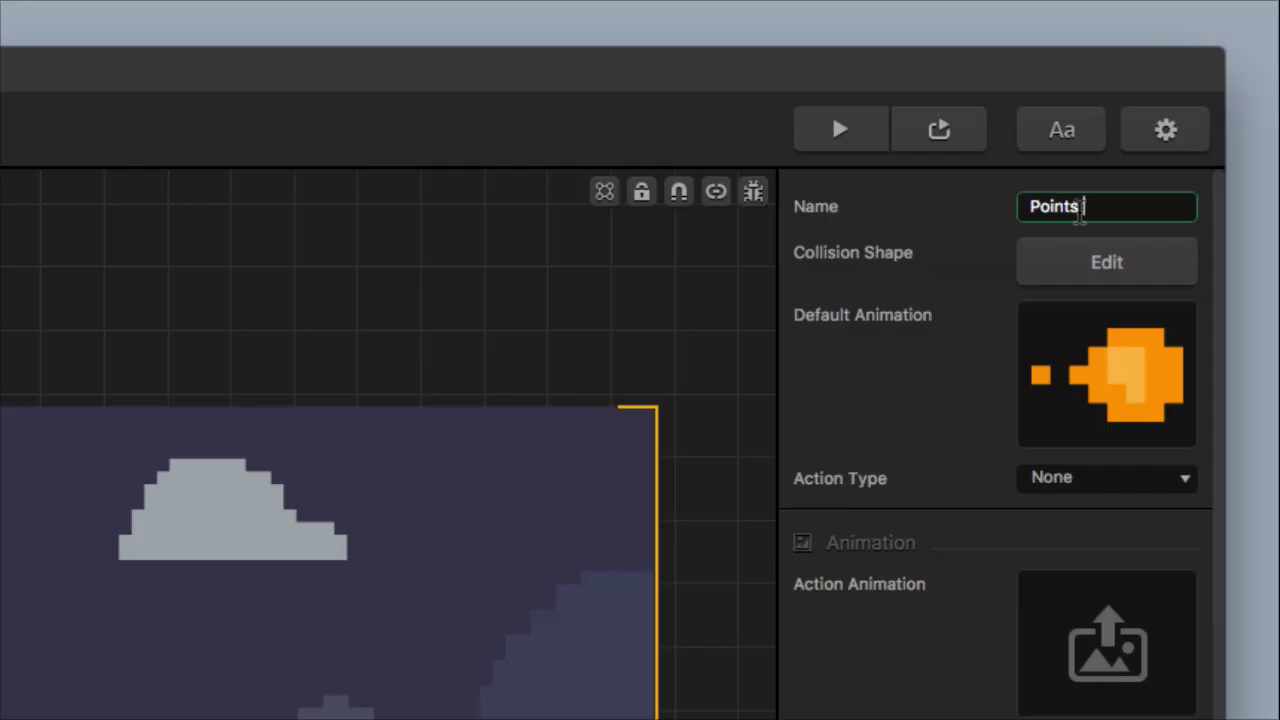
Name the fireball 'Points For Health' and stretch its collision shape to all four frame corners.
{"action": "type", "text": "For Health"}
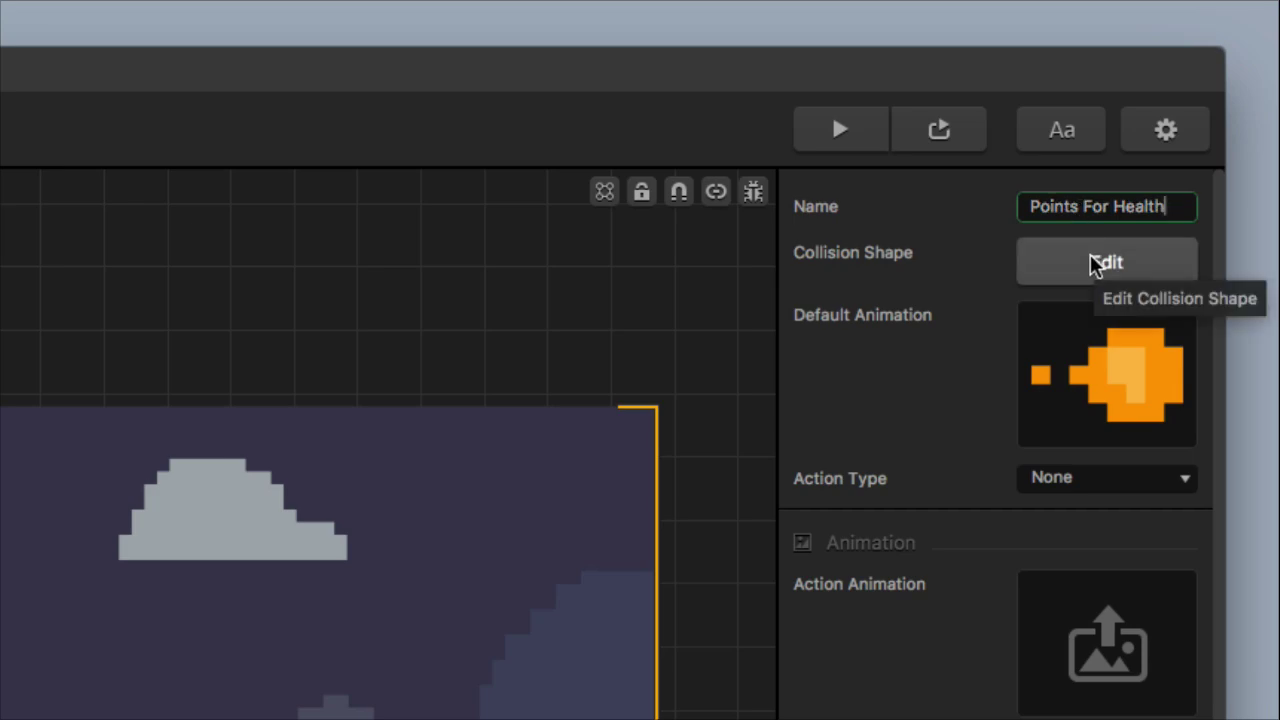
{"action": "left_click", "coordinate": [1090, 256]}
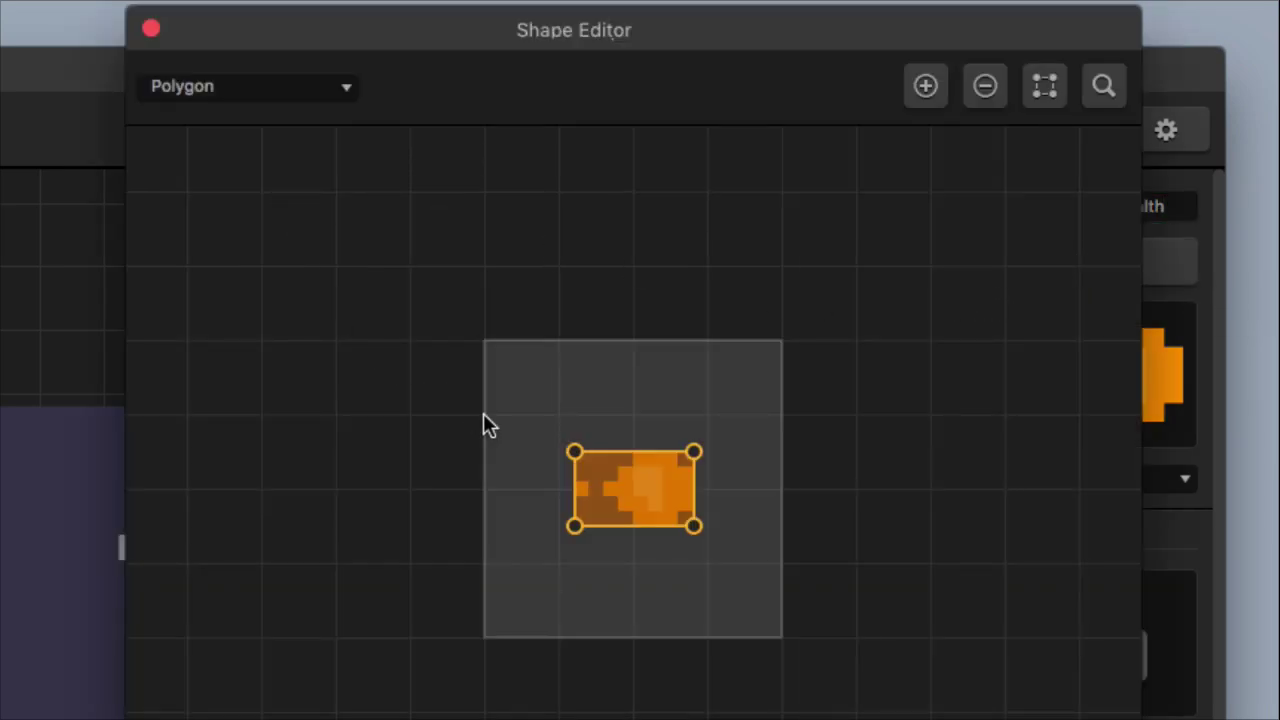
{"action": "left_click_drag", "start_coordinate": [575, 452], "coordinate": [497, 389]}
{"action": "left_click_drag", "start_coordinate": [573, 530], "coordinate": [500, 584]}
{"action": "left_click_drag", "start_coordinate": [697, 533], "coordinate": [775, 595]}
{"action": "left_click_drag", "start_coordinate": [690, 443], "coordinate": [769, 396]}
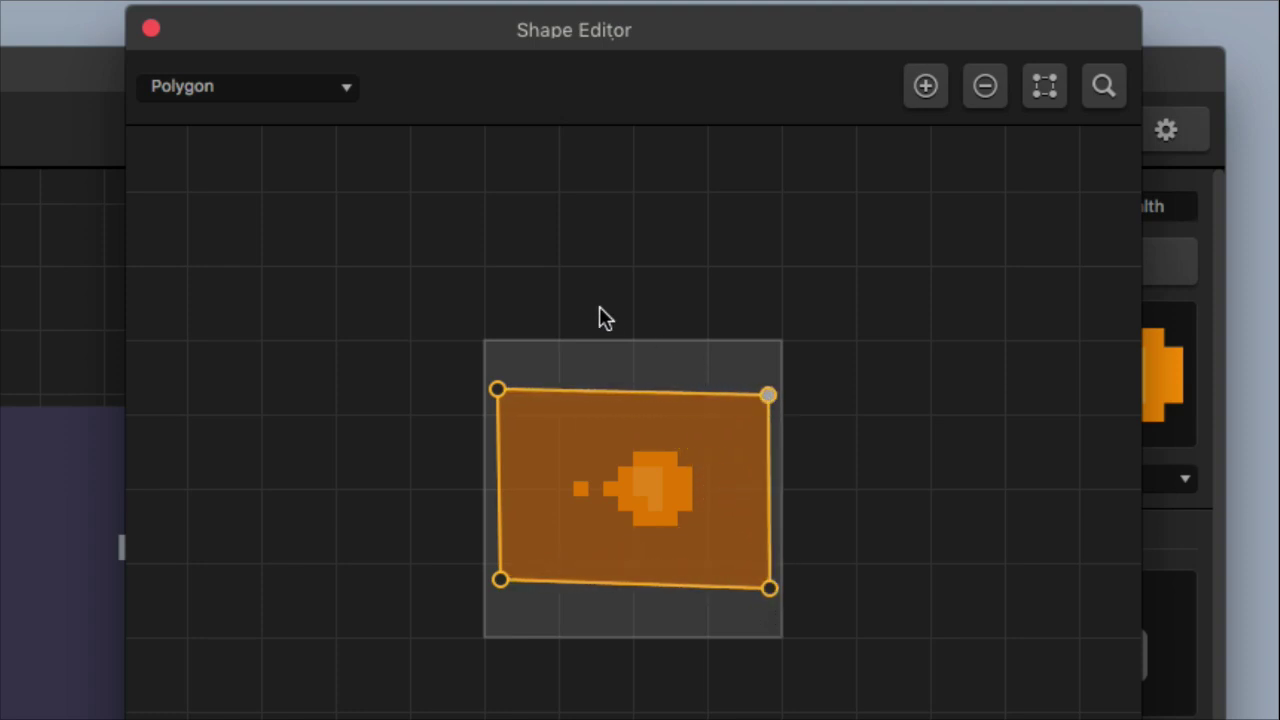
{"action": "left_click", "coordinate": [153, 30]}
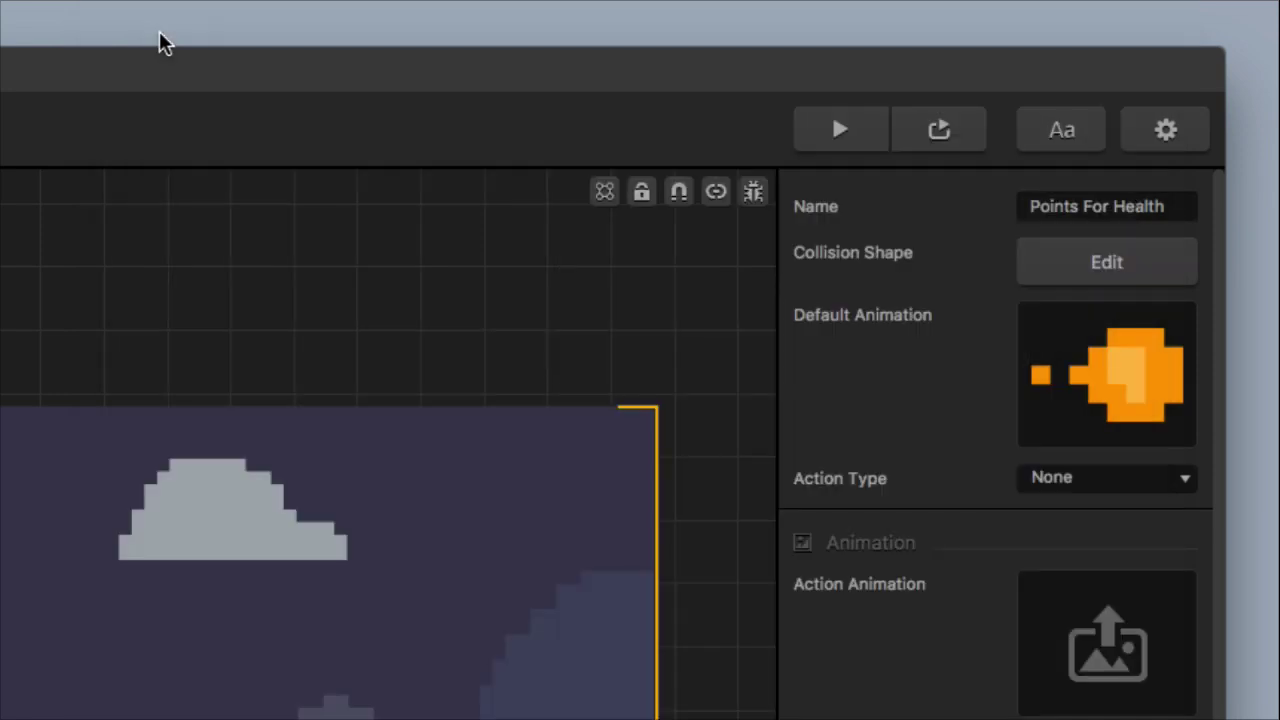
Set the action type to Coin with 0 reward coins.
{"action": "left_click", "coordinate": [1100, 482]}
{"action": "left_click", "coordinate": [1100, 552]}
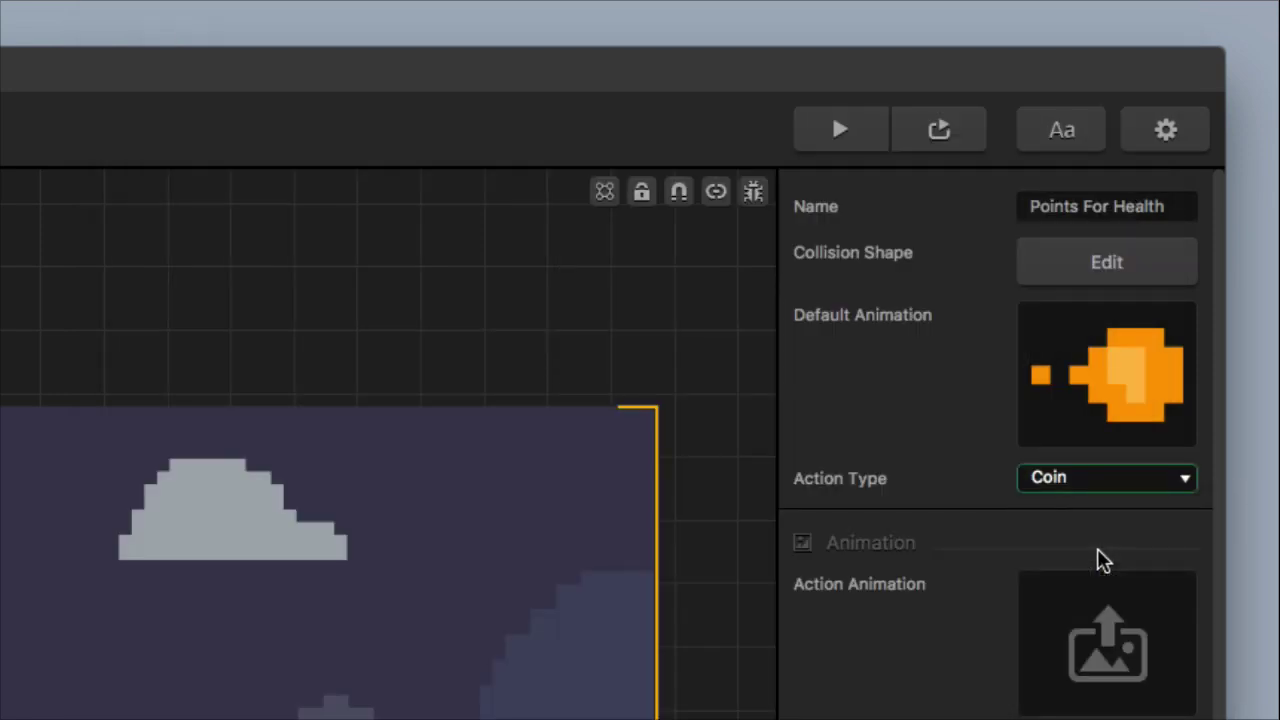
{"action": "left_click", "coordinate": [1086, 296]}
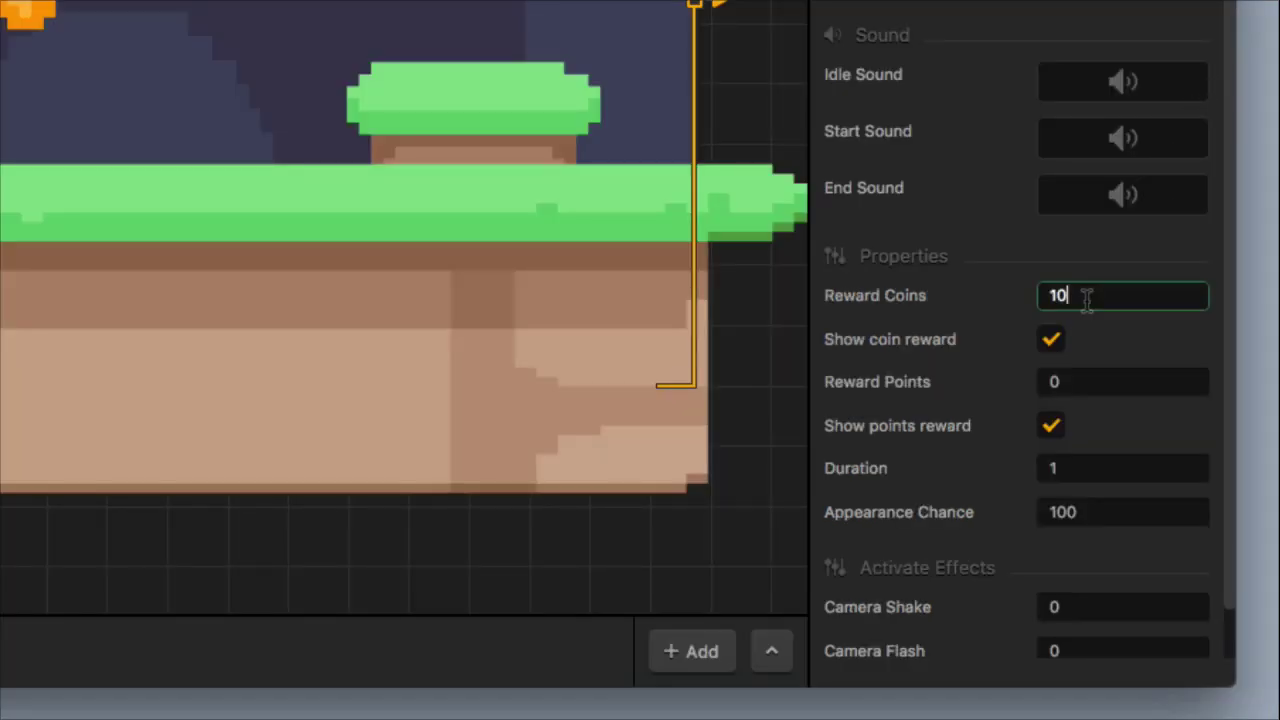
{"action": "key", "text": "BackSpace"}
{"action": "key", "text": "BackSpace"}
{"action": "type", "text": "0"}
Turn off both coin and points reward displays and set Reward Points to 1.
{"action": "left_click", "coordinate": [1048, 341]}
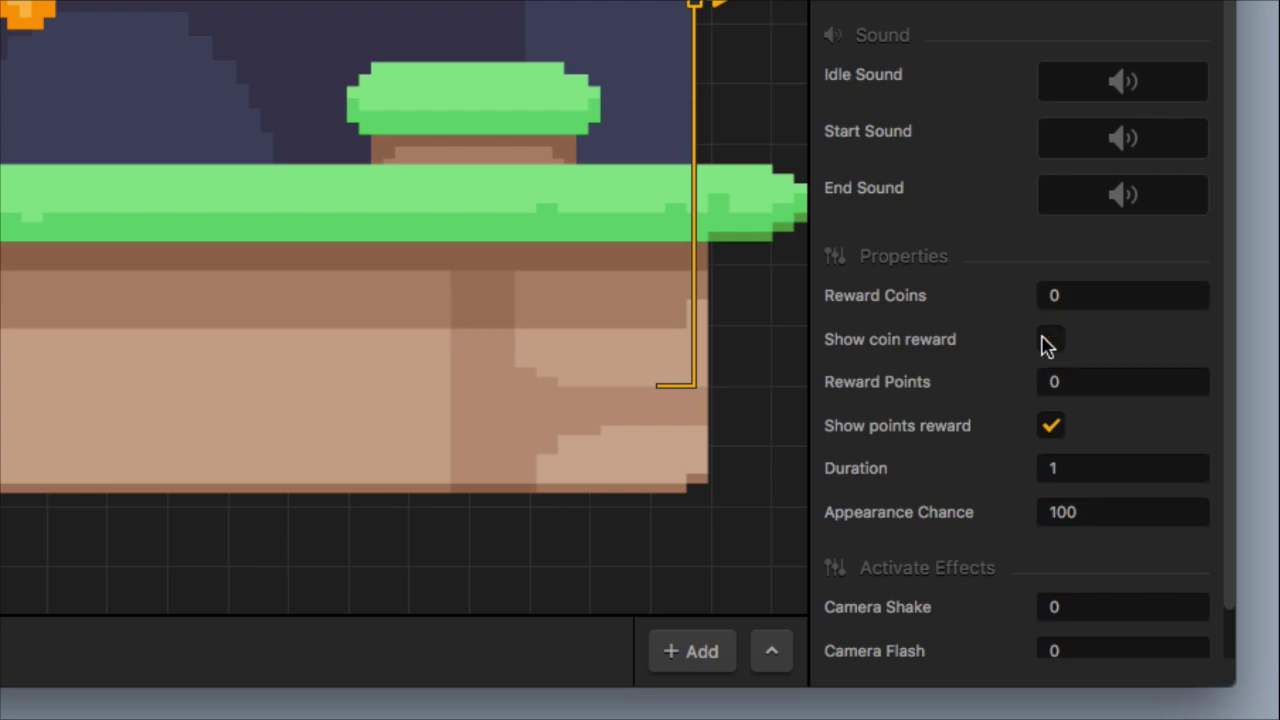
{"action": "left_click", "coordinate": [1051, 425]}
{"action": "left_click", "coordinate": [1082, 388]}
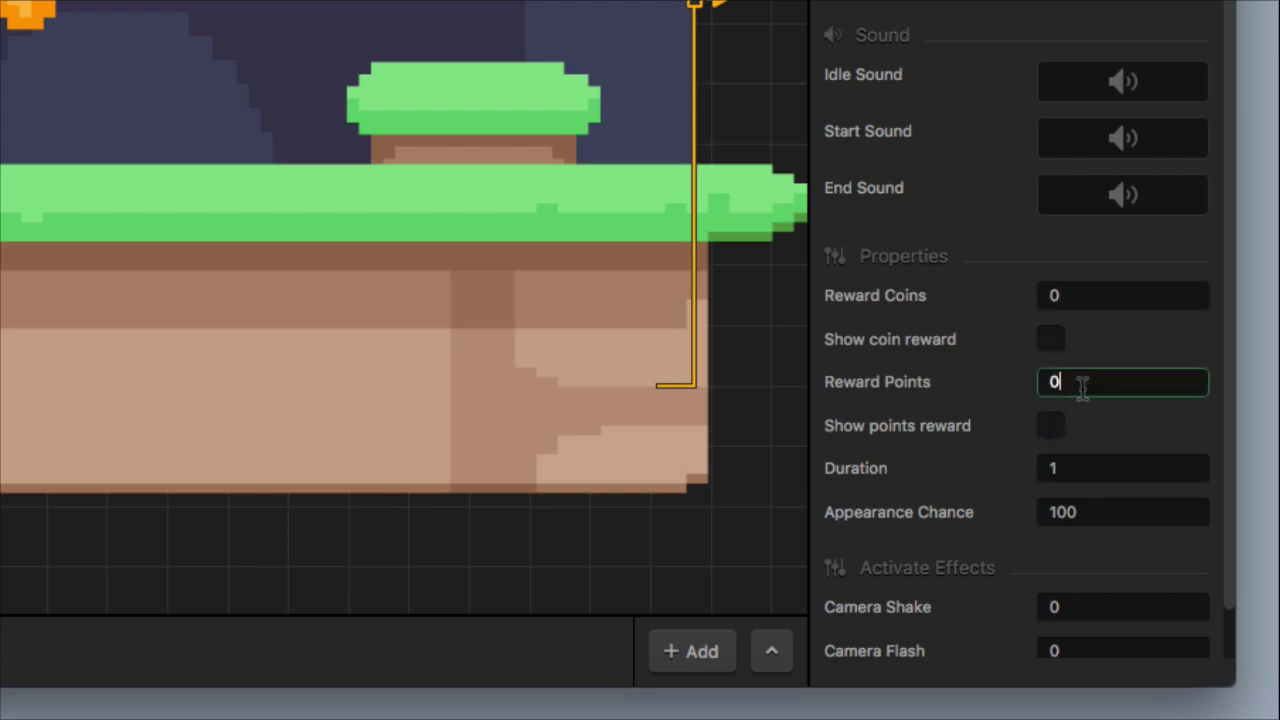
{"action": "key", "text": "BackSpace"}
{"action": "type", "text": "1"}
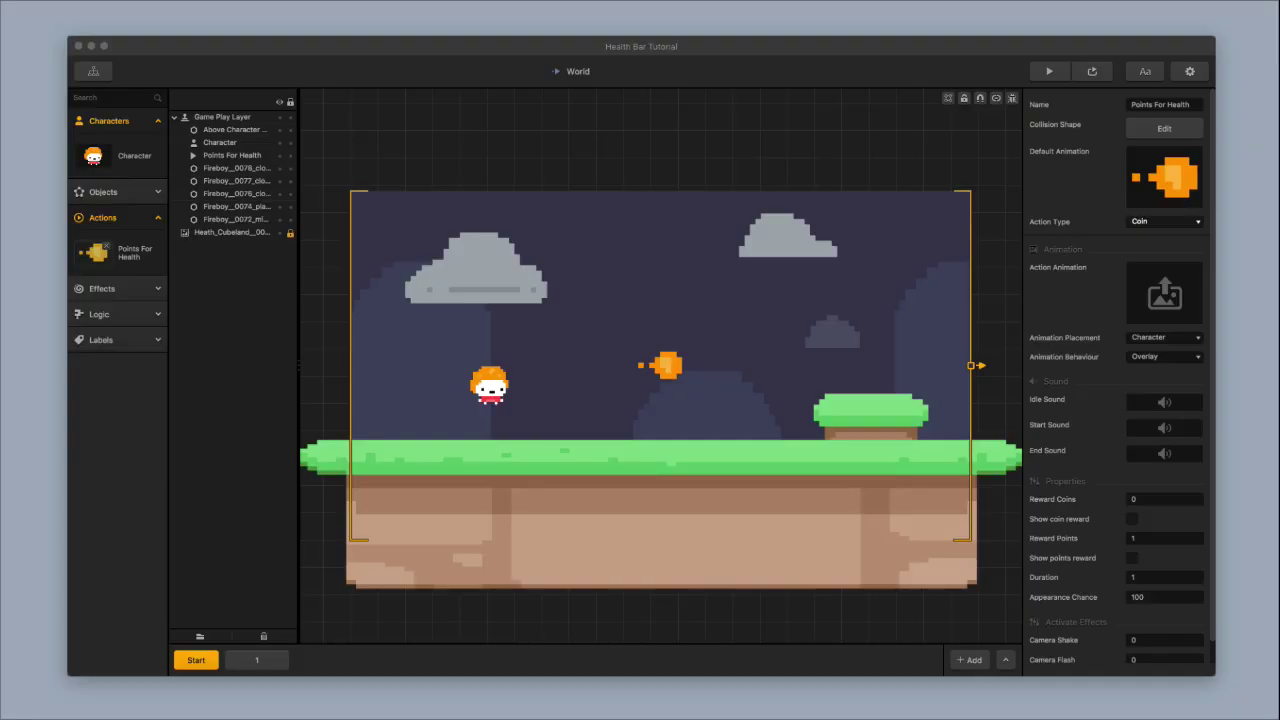
Add WaterDropEnemy.png as an object, scale it to 0.6 by 0.6, and move it toward the ground.
{"action": "left_click_drag", "start_coordinate": [1262, 266], "coordinate": [838, 340]}
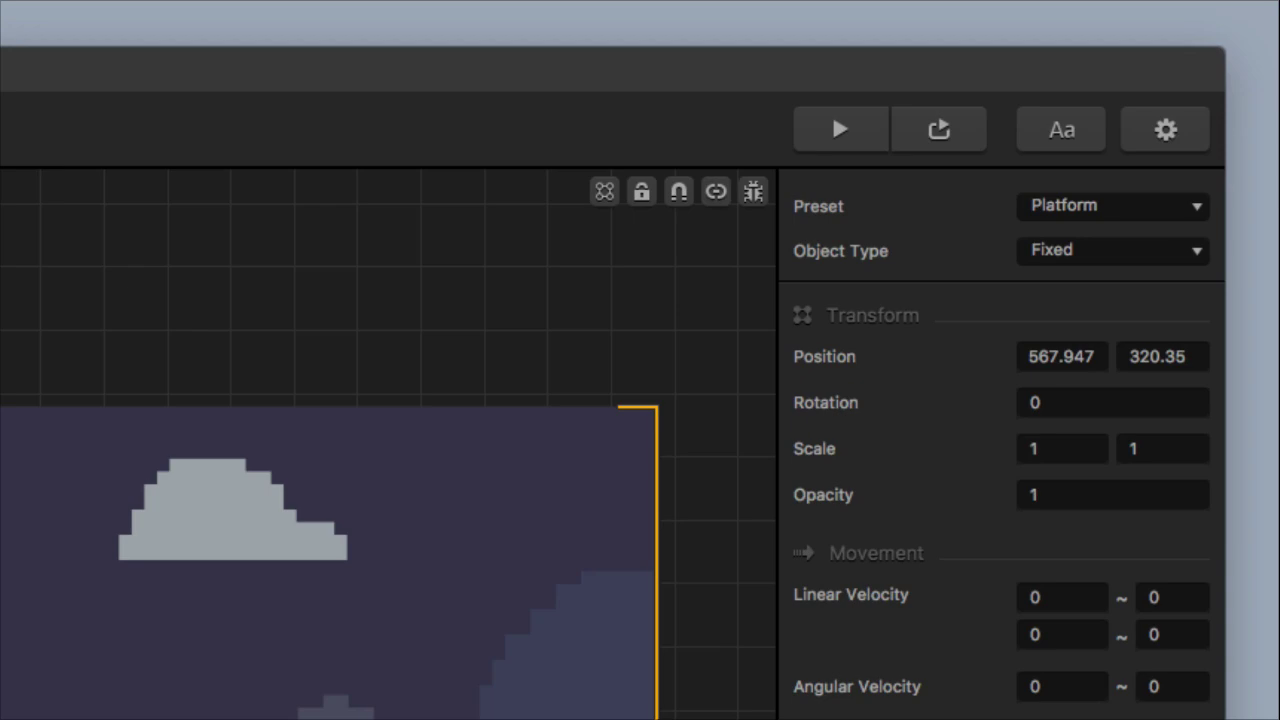
{"action": "left_click", "coordinate": [1093, 450]}
{"action": "key", "text": "BackSpace"}
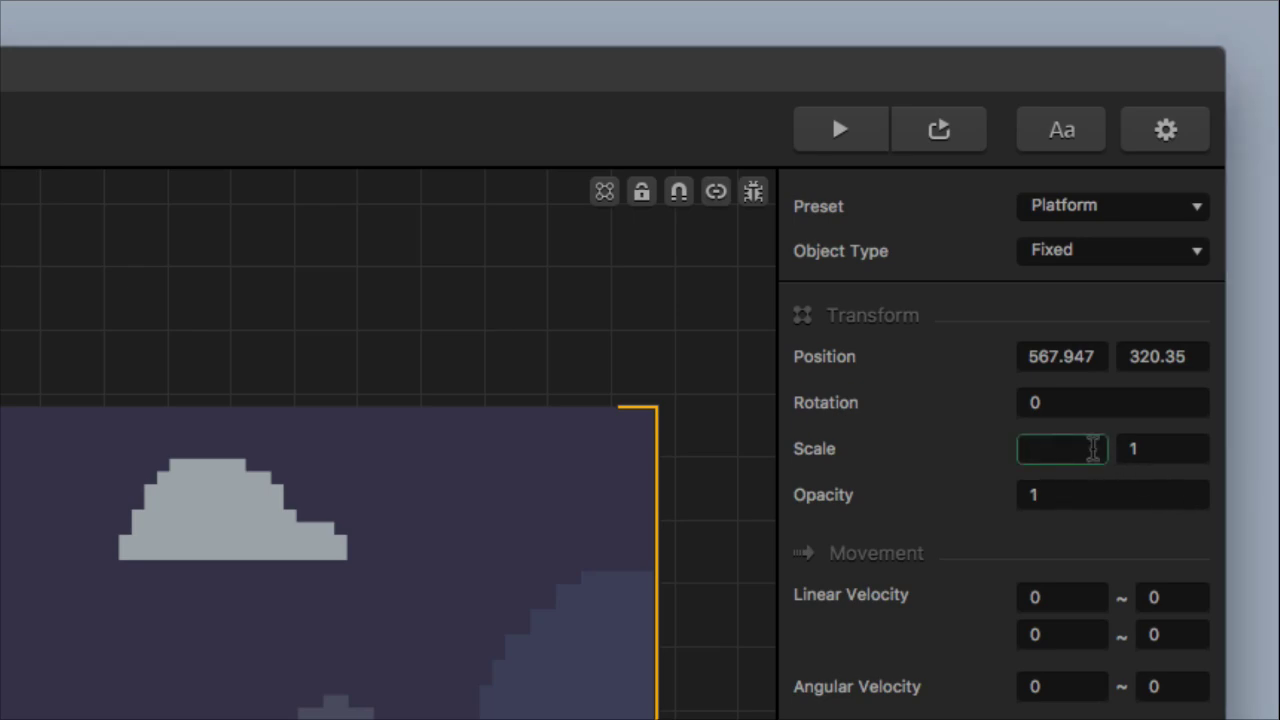
{"action": "type", "text": "0.6"}
{"action": "key", "text": "Tab"}
{"action": "type", "text": "0.6"}
{"action": "key", "text": "Tab"}
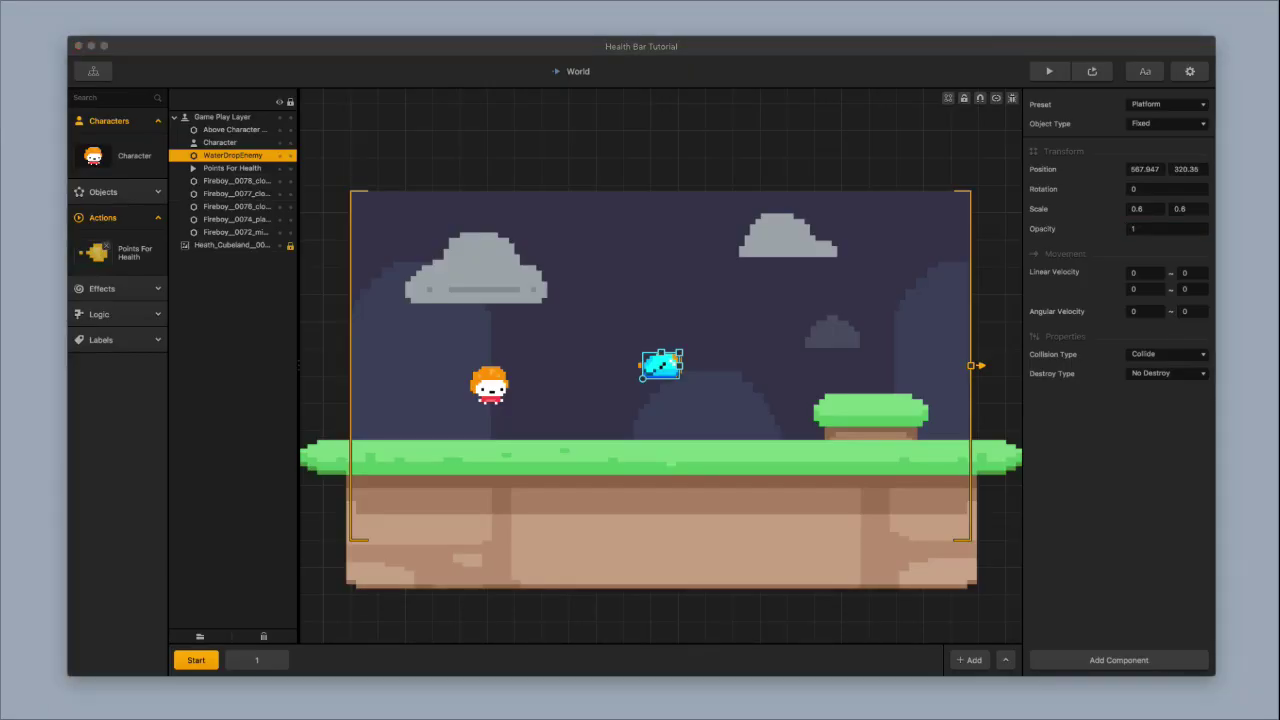
{"action": "left_click_drag", "start_coordinate": [663, 373], "coordinate": [787, 433]}
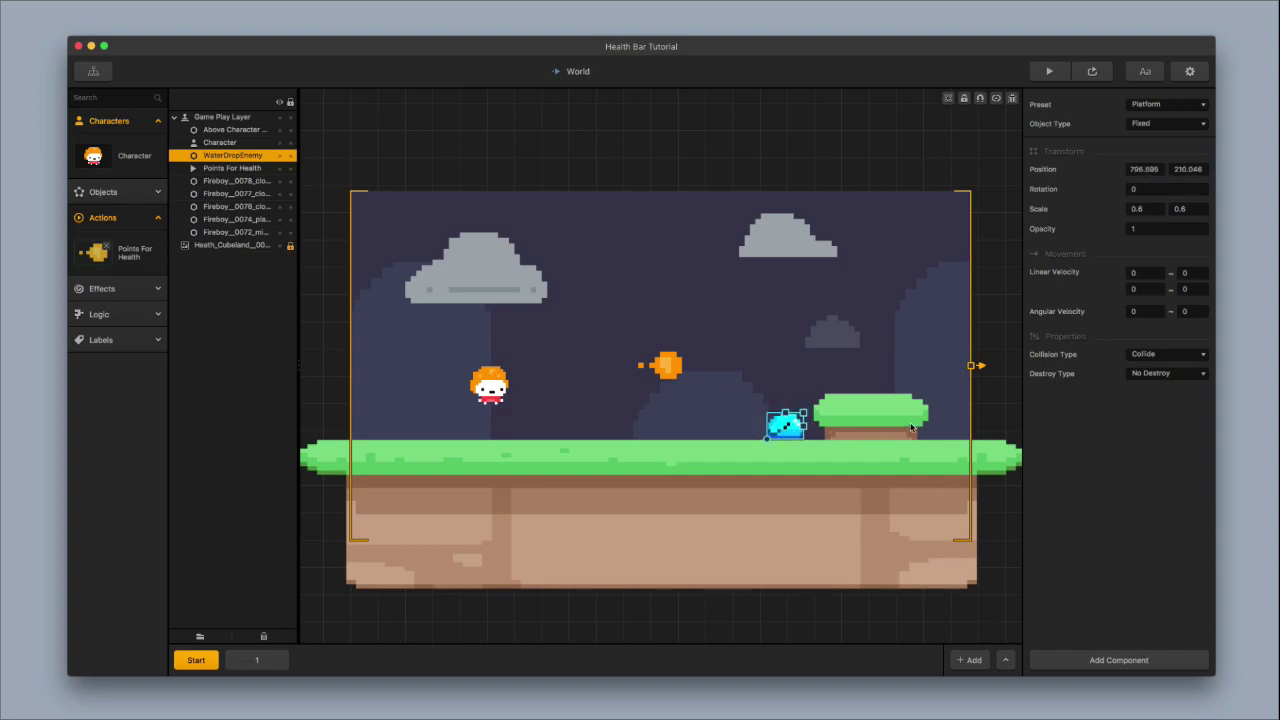
Give the water drop the Enemy preset, then reopen the Character asset's settings.
{"action": "scroll", "coordinate": [911, 428], "scroll_direction": "down", "scroll_amount": 2}
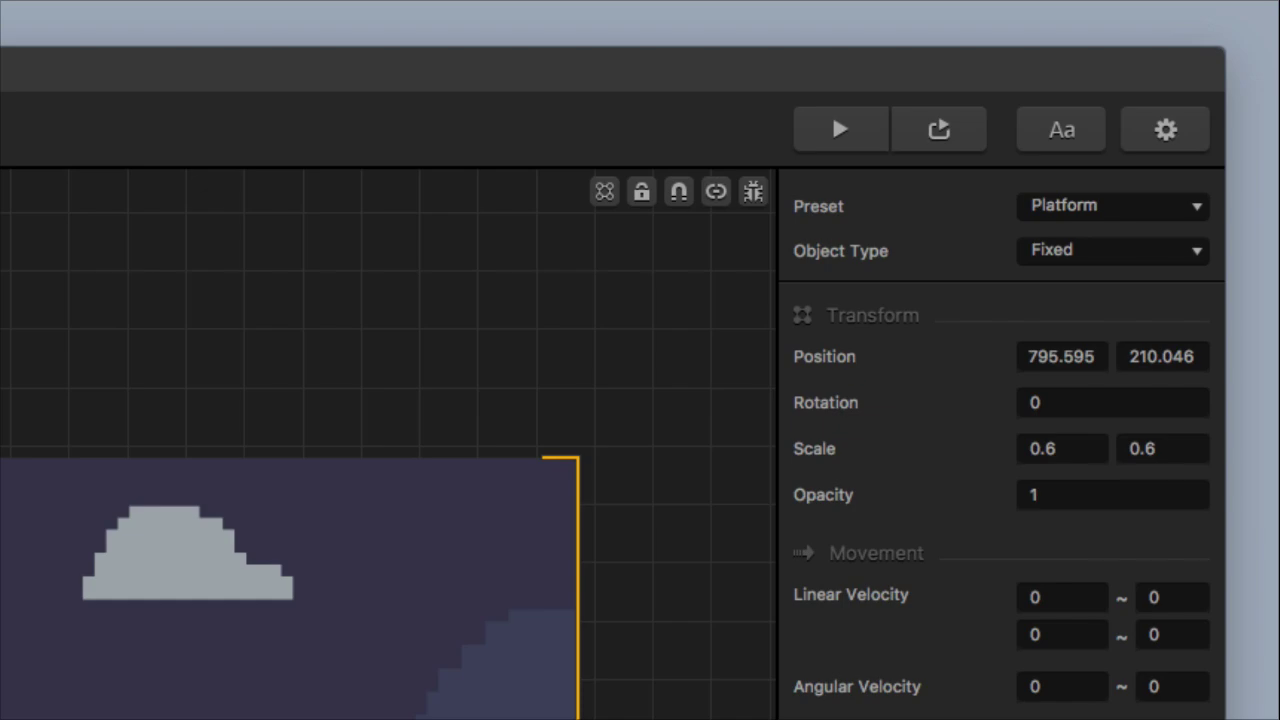
{"action": "left_click", "coordinate": [1085, 210]}
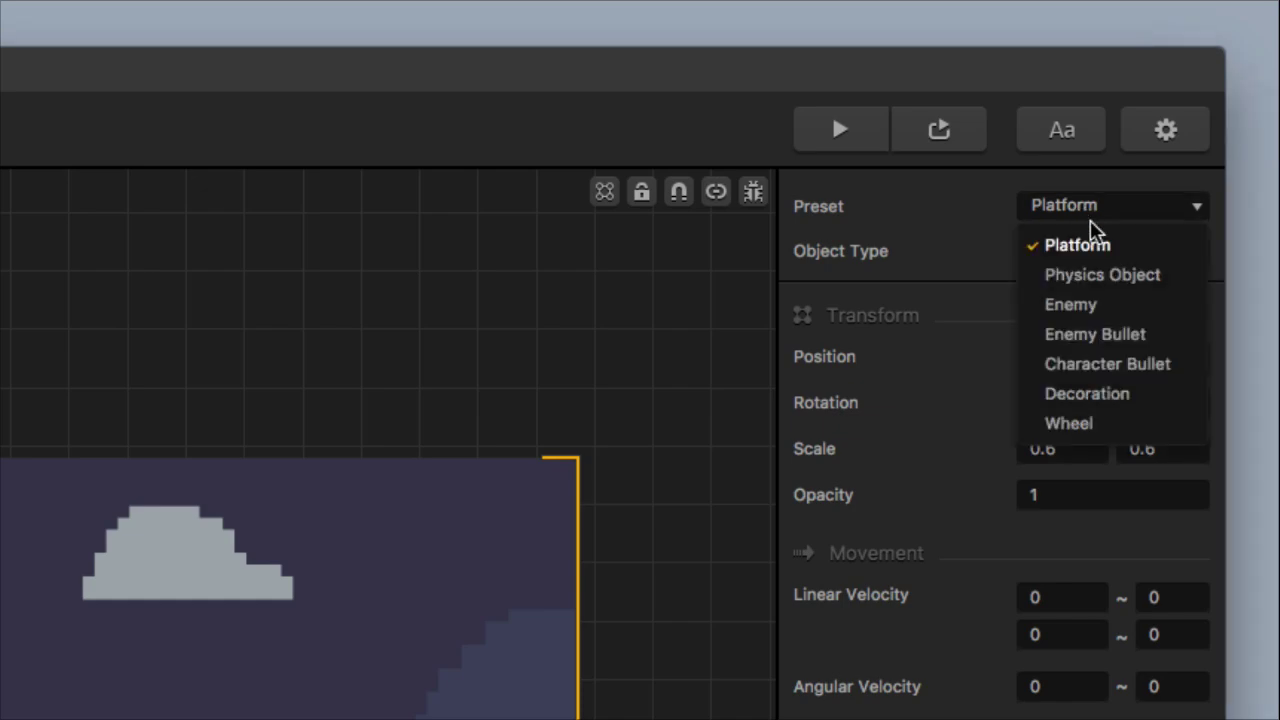
{"action": "left_click", "coordinate": [1094, 310]}
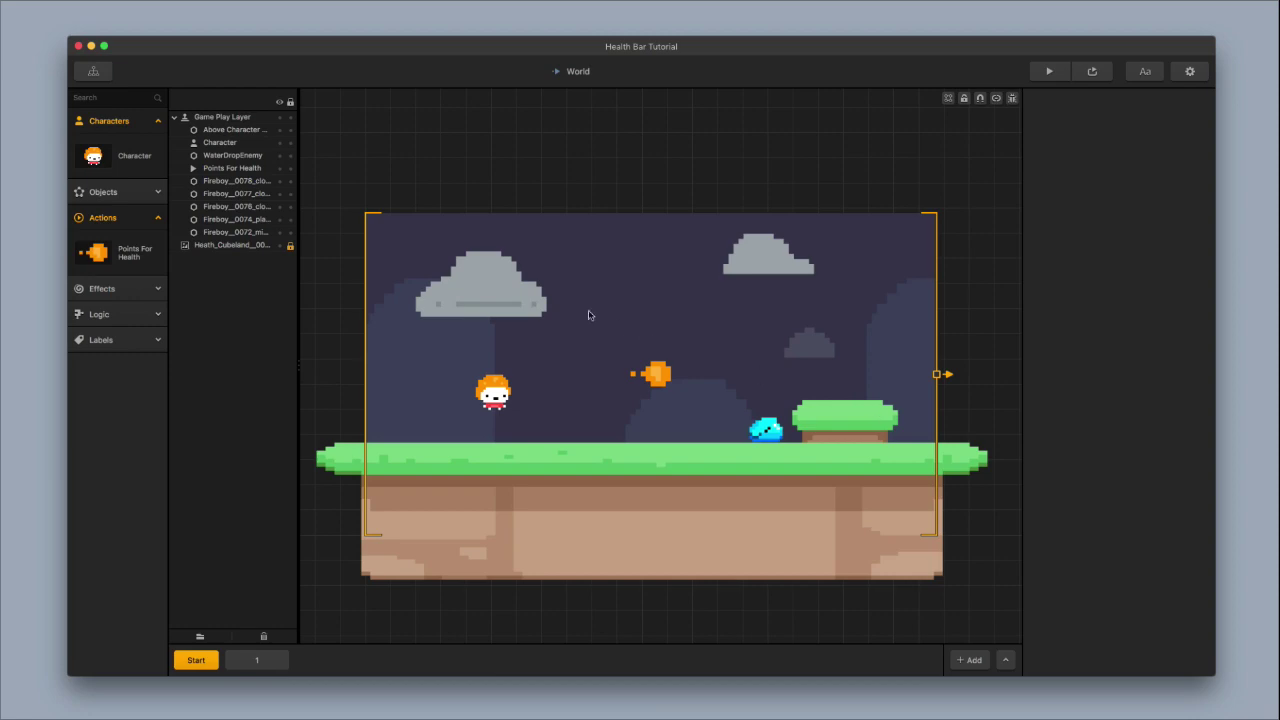
{"action": "left_click", "coordinate": [128, 164]}
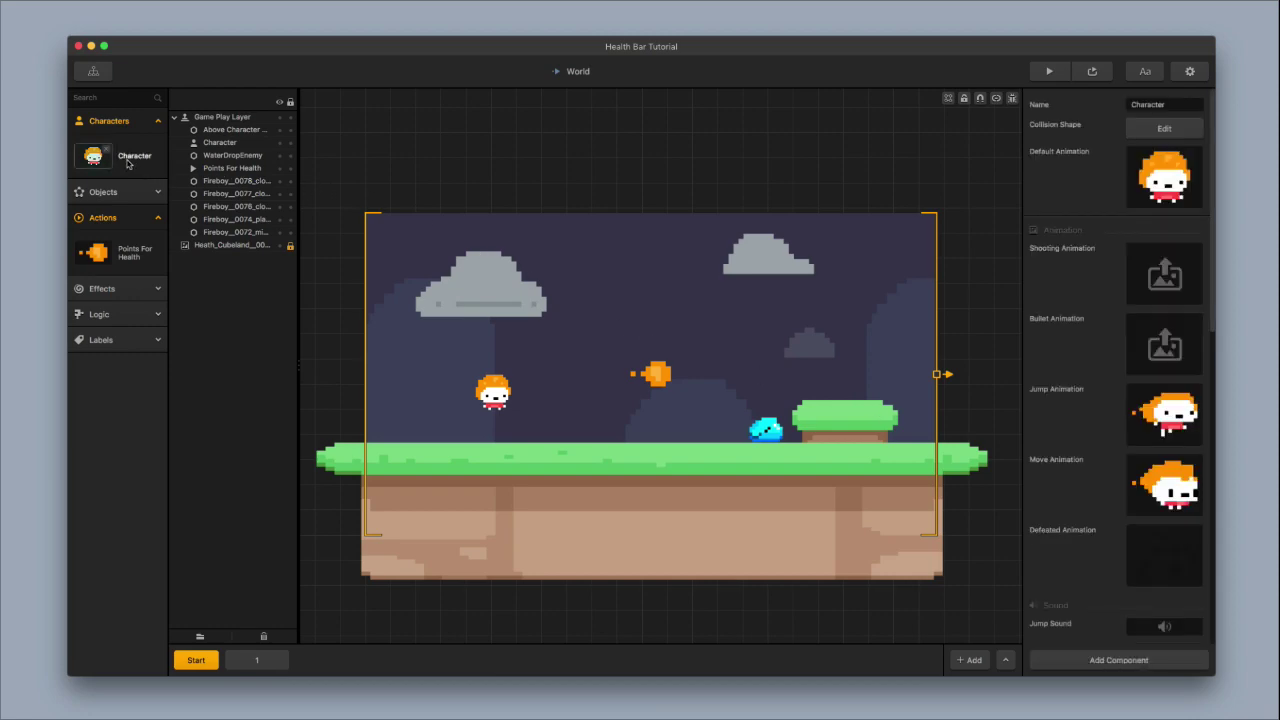
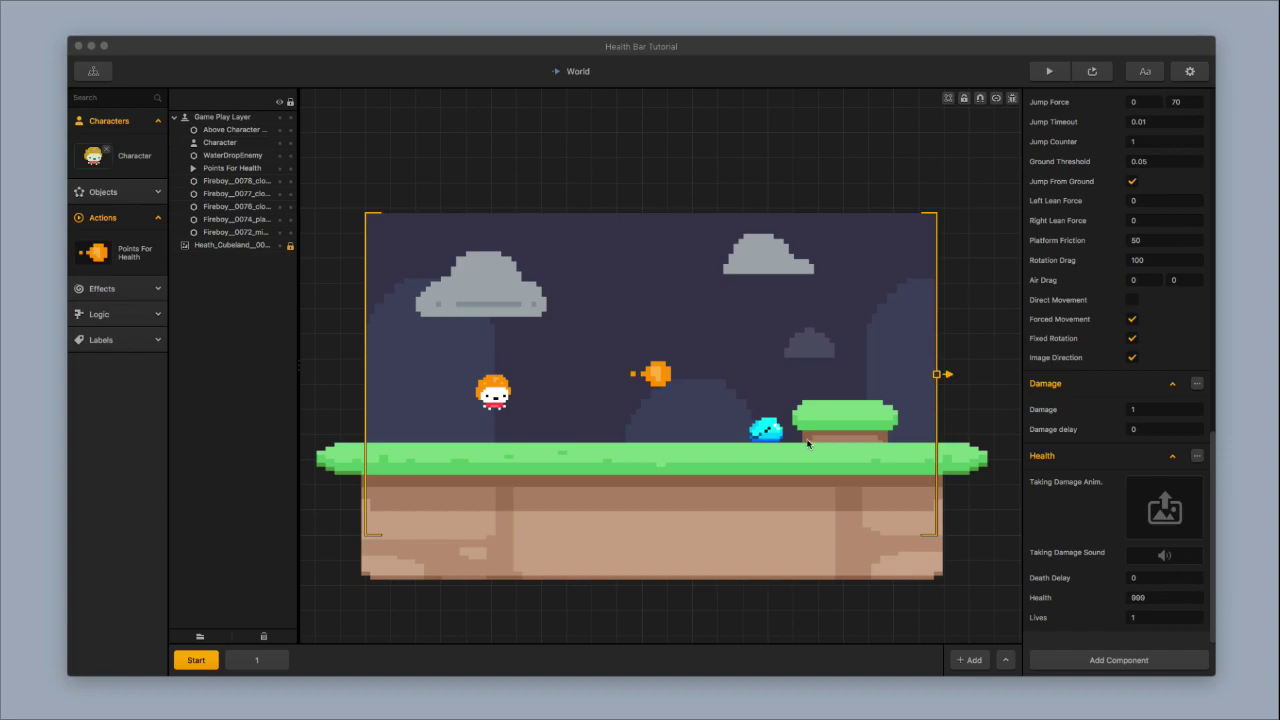
Delete the Points For Health fireball and open the WaterDropEnemy object from the Objects library.
{"action": "left_click", "coordinate": [658, 377]}
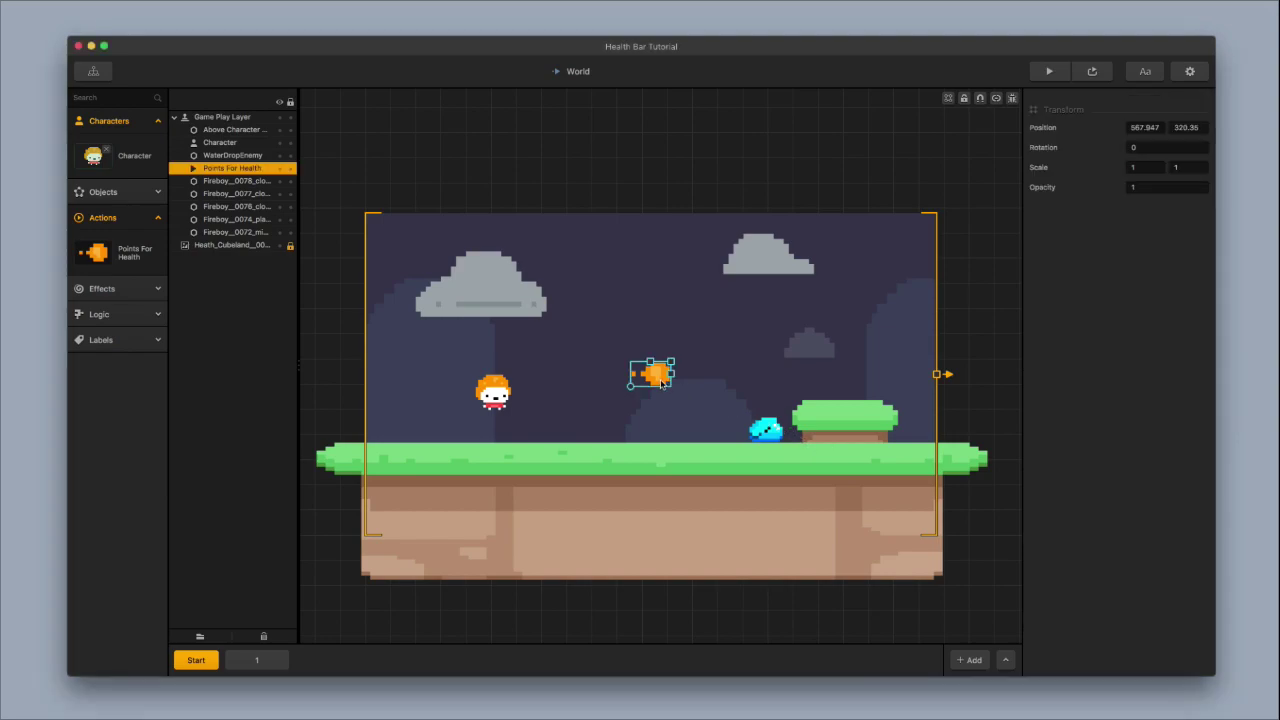
{"action": "key", "text": "Delete"}
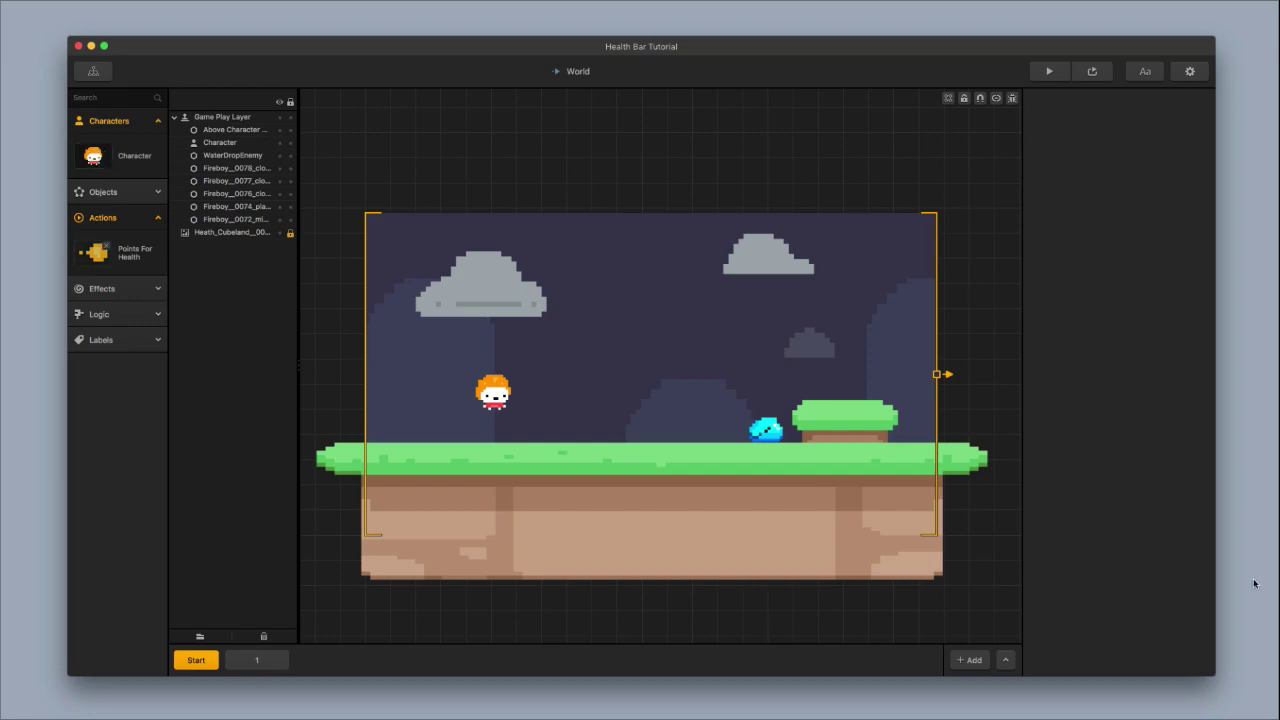
{"action": "left_click", "coordinate": [148, 199]}
{"action": "scroll", "coordinate": [140, 463], "scroll_direction": "down", "scroll_amount": 1}
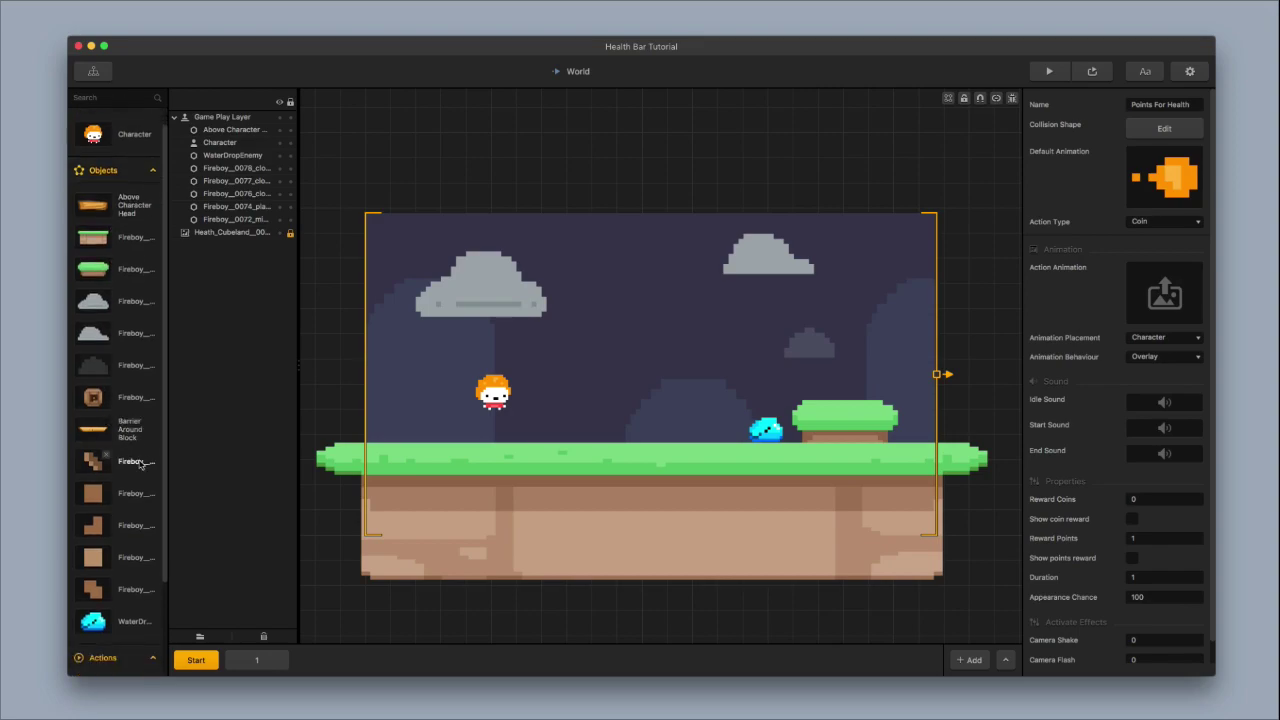
{"action": "scroll", "coordinate": [140, 463], "scroll_direction": "down", "scroll_amount": 5}
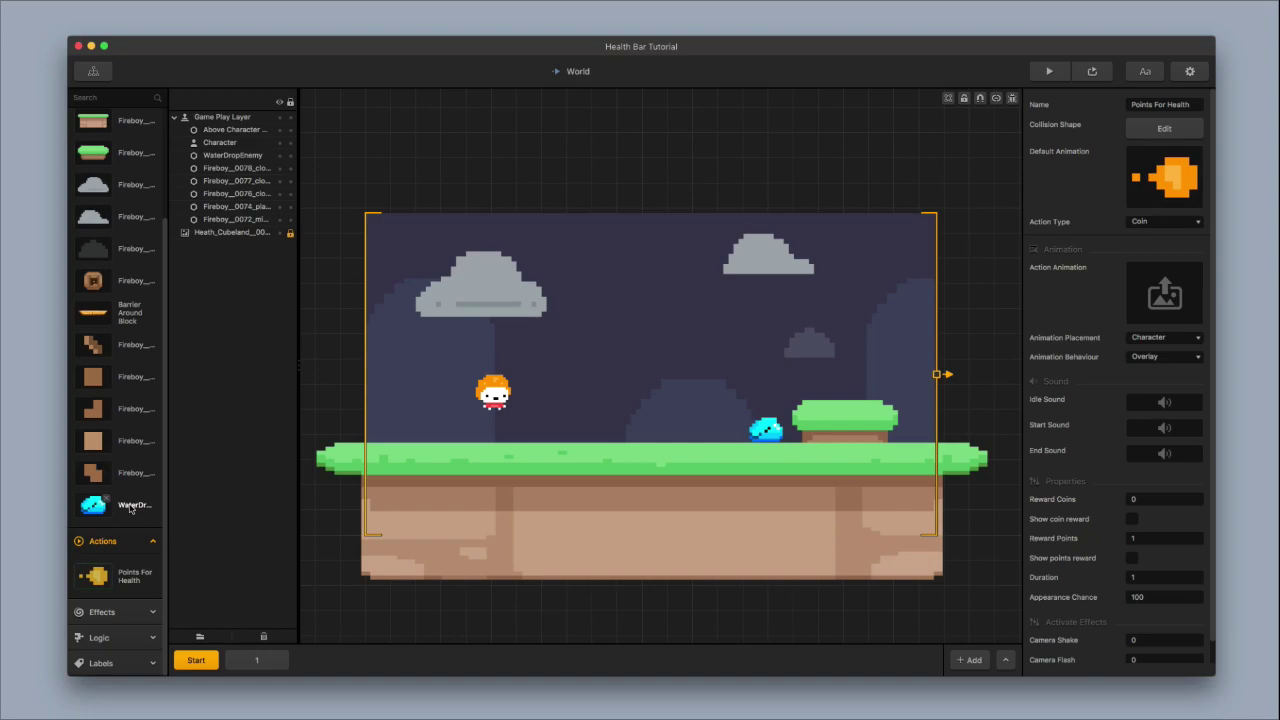
{"action": "left_click", "coordinate": [130, 509]}
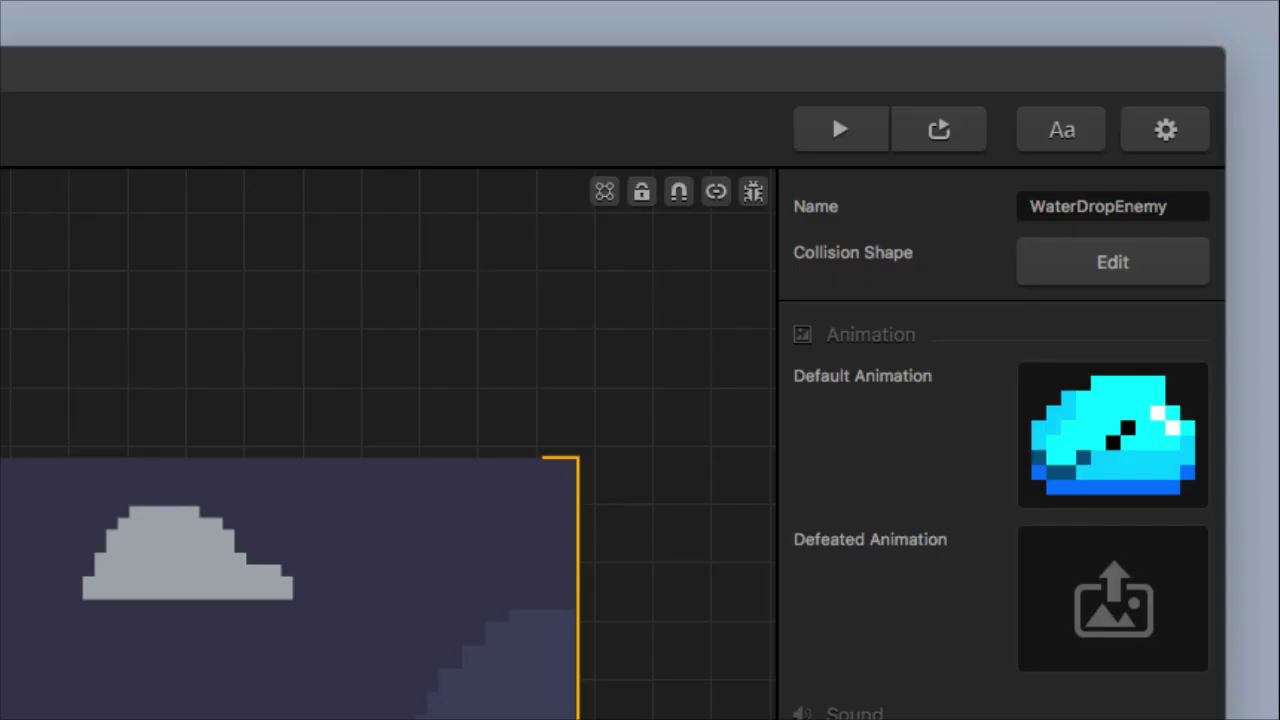
{"action": "mouse_move", "coordinate": [1094, 563]}
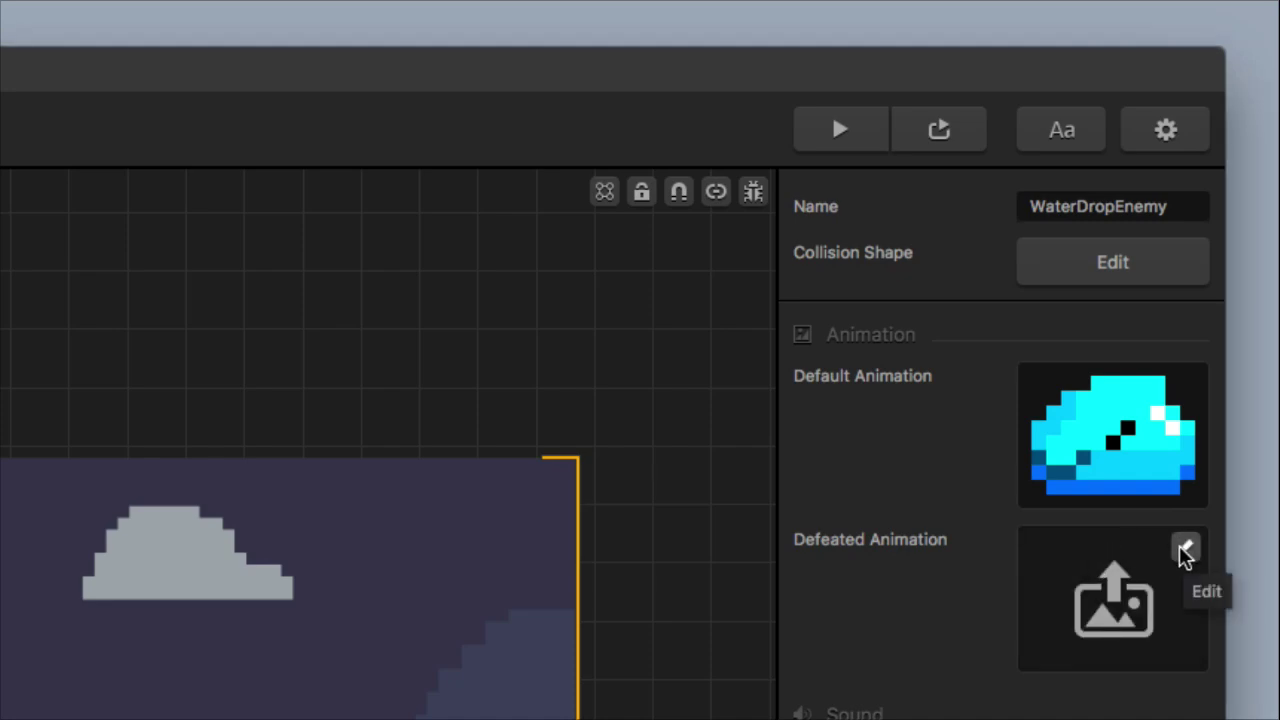
Centre the orange sprite in WaterDropEnemy's defeated animation and set its opacity to 0.
{"action": "left_click", "coordinate": [1184, 550]}
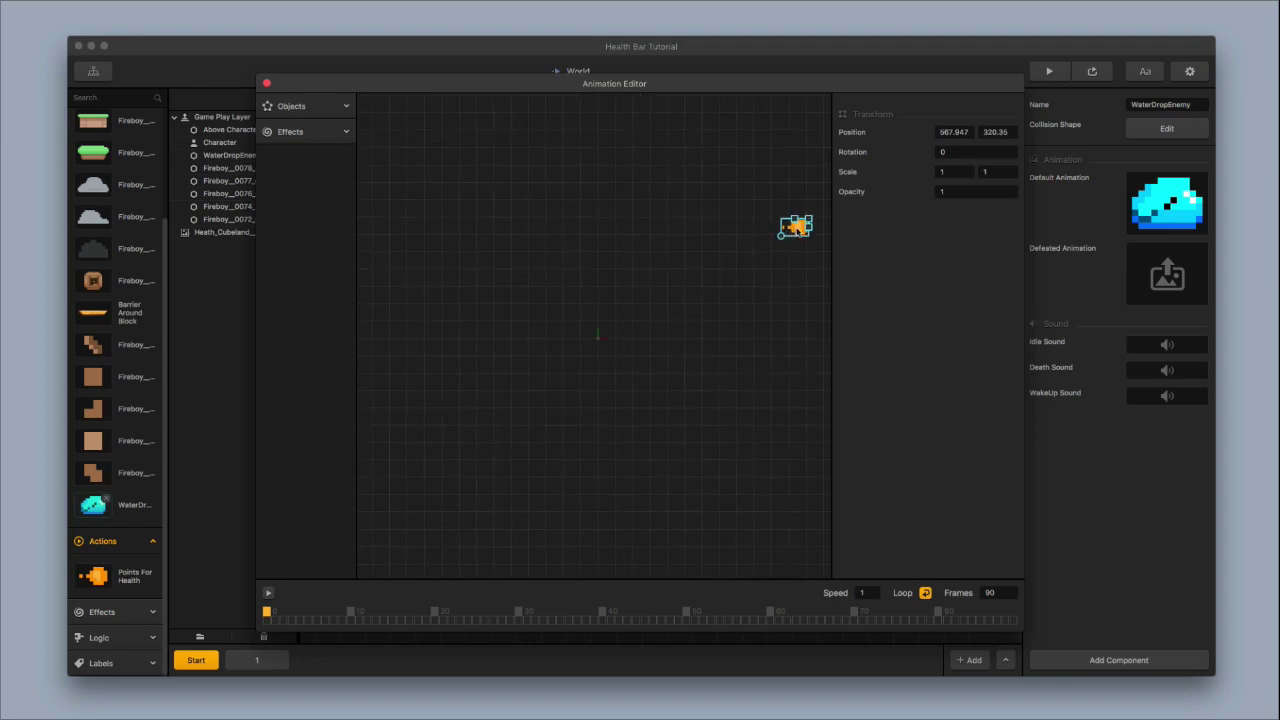
{"action": "left_click_drag", "start_coordinate": [795, 229], "coordinate": [599, 338]}
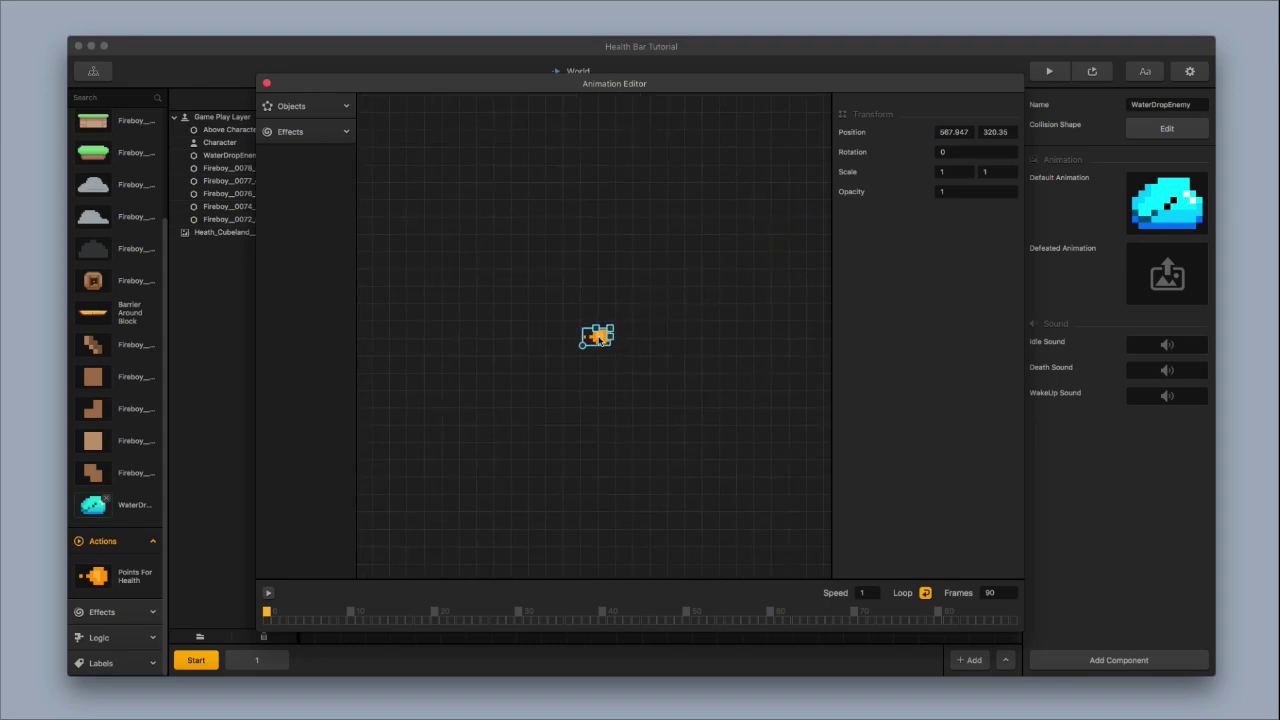
{"action": "left_click", "coordinate": [987, 192]}
{"action": "type", "text": "0"}
{"action": "key", "text": "Return"}
{"action": "left_click", "coordinate": [266, 83]}
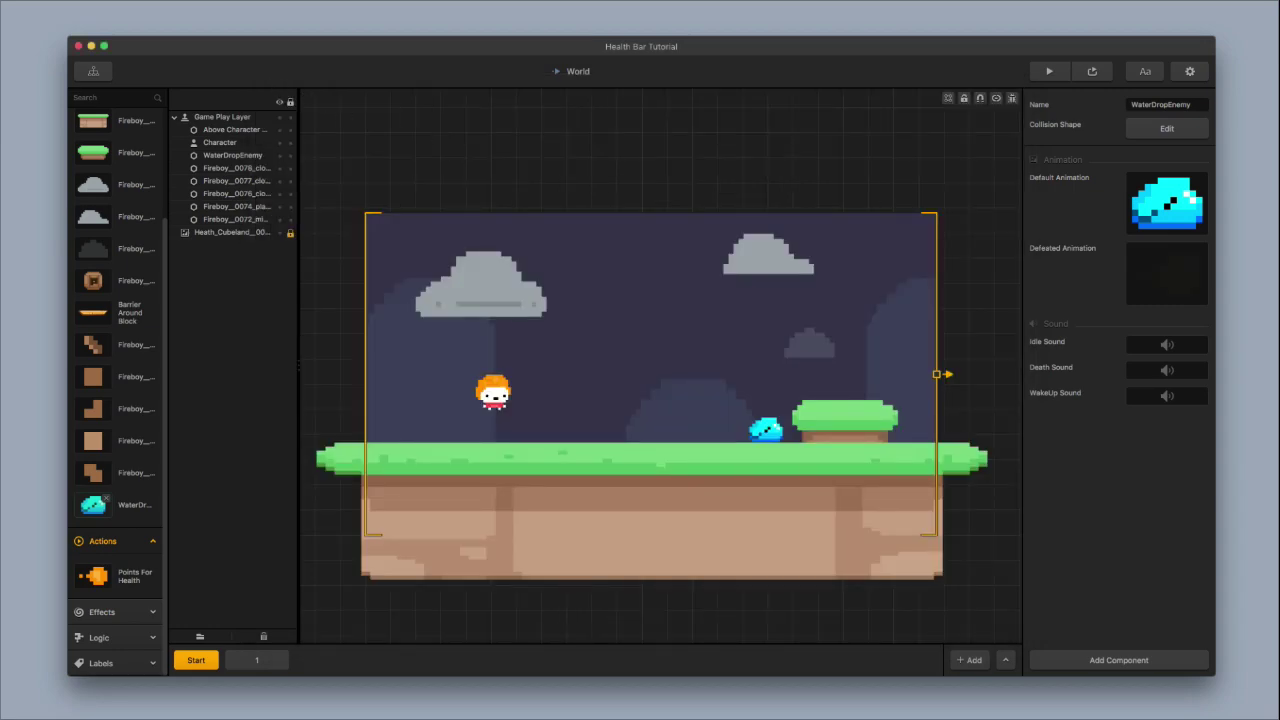
Paste a copy of WaterDropEnemy into scene 1 left of the green platform and start a preview.
{"action": "left_click", "coordinate": [767, 428]}
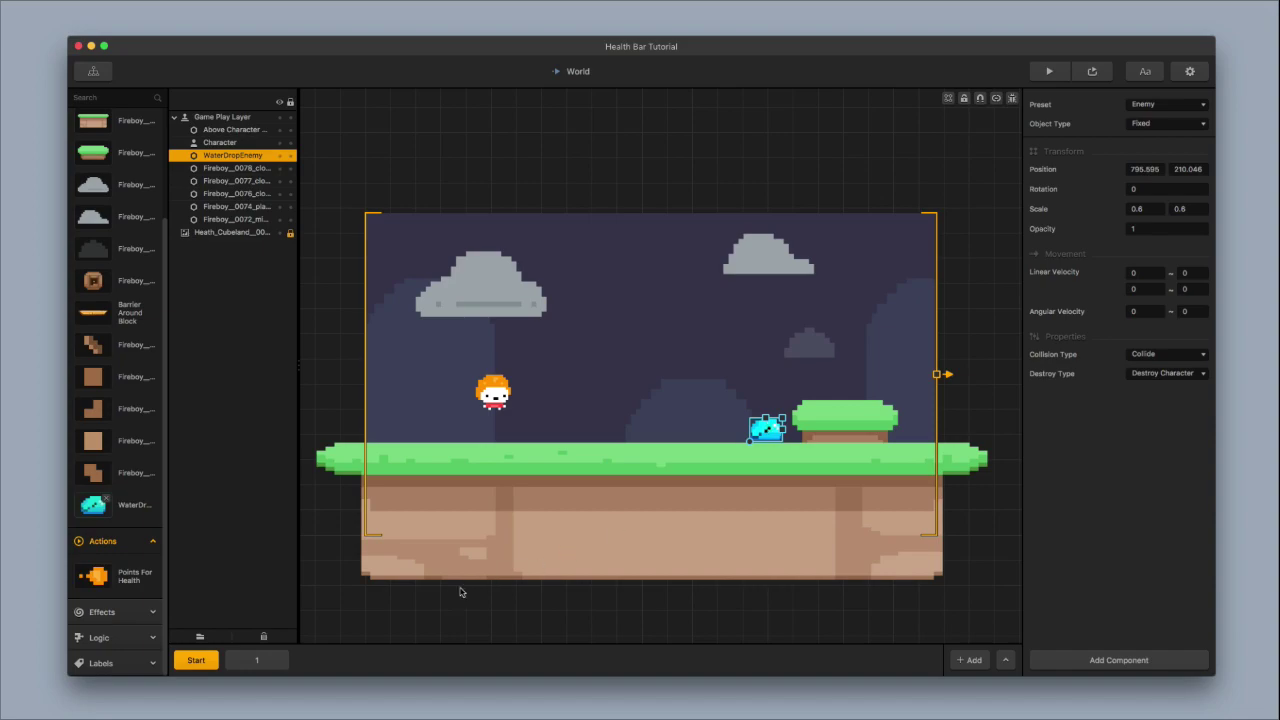
{"action": "left_click", "coordinate": [268, 660]}
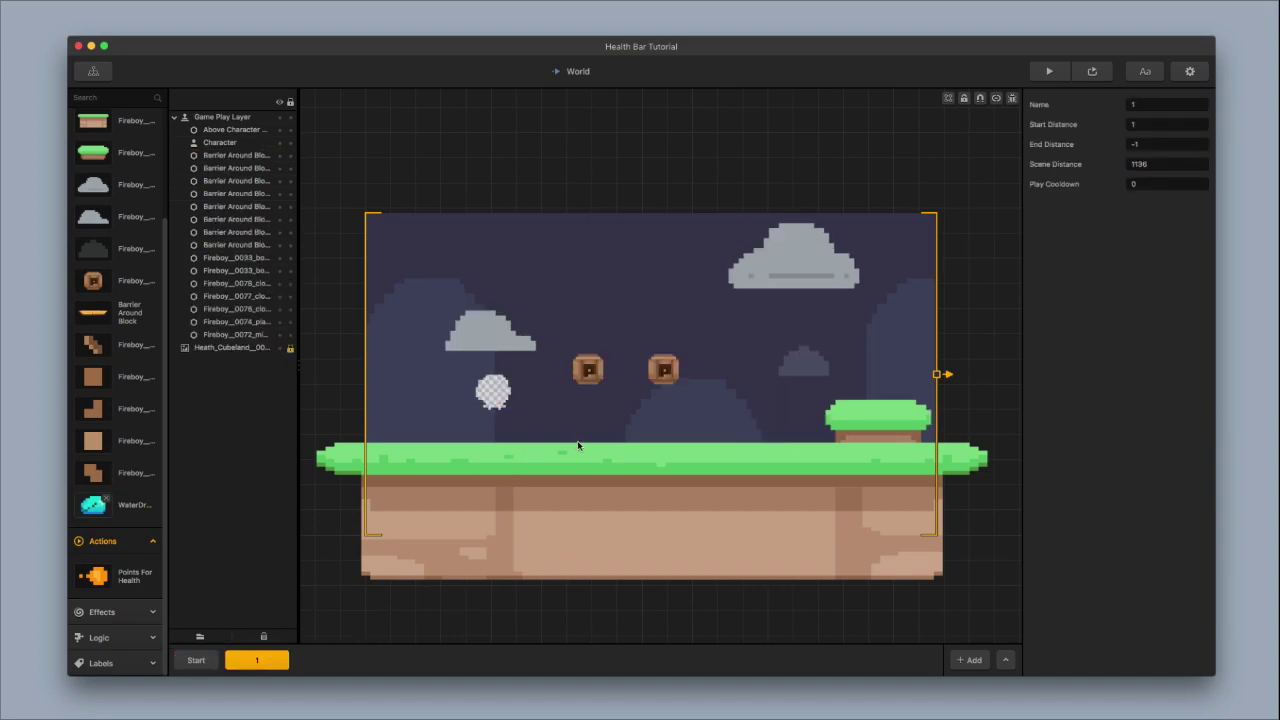
{"action": "key", "text": "super+v"}
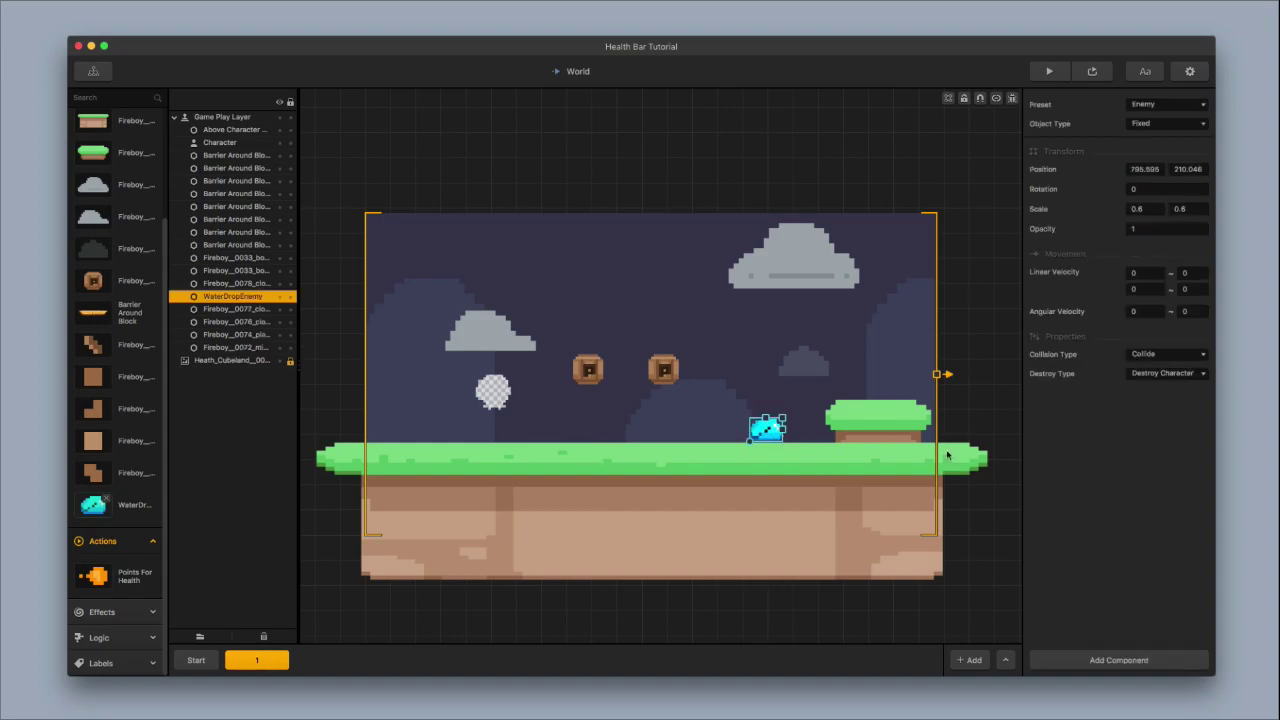
{"action": "left_click", "coordinate": [1052, 73]}
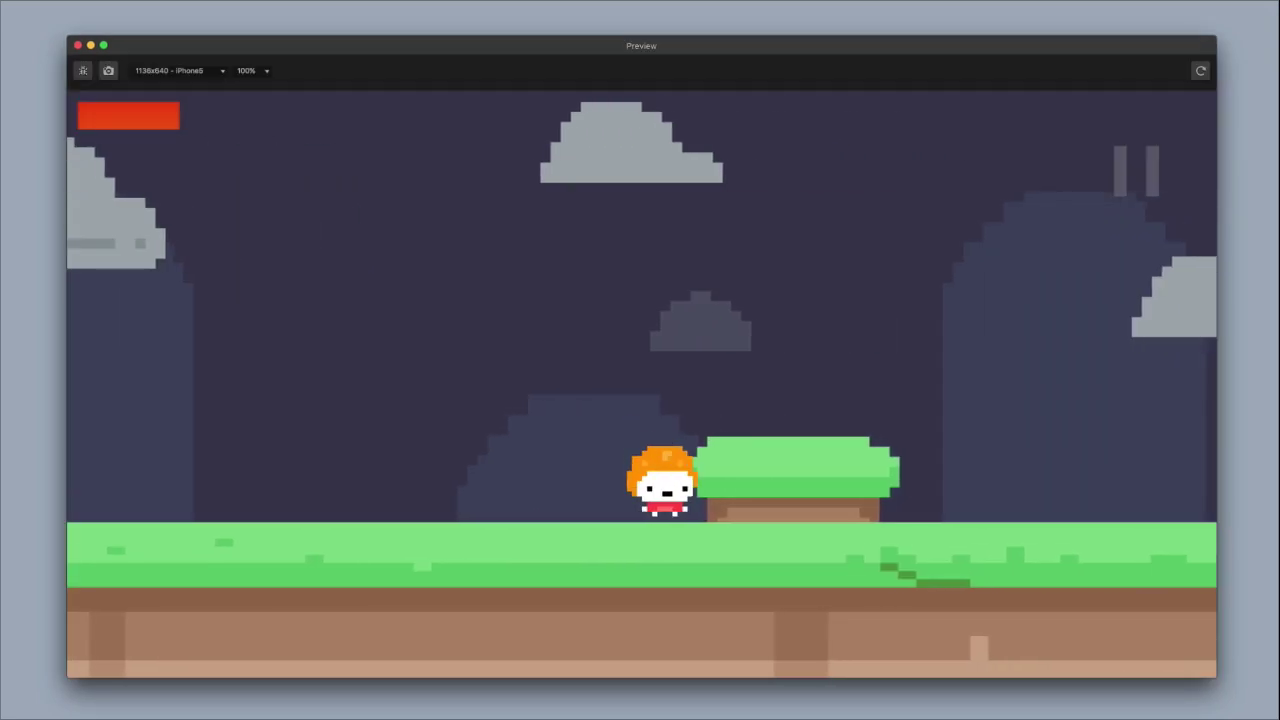
Jump the character over the slime in the preview while watching the health bar.
{"action": "key", "text": "space"}
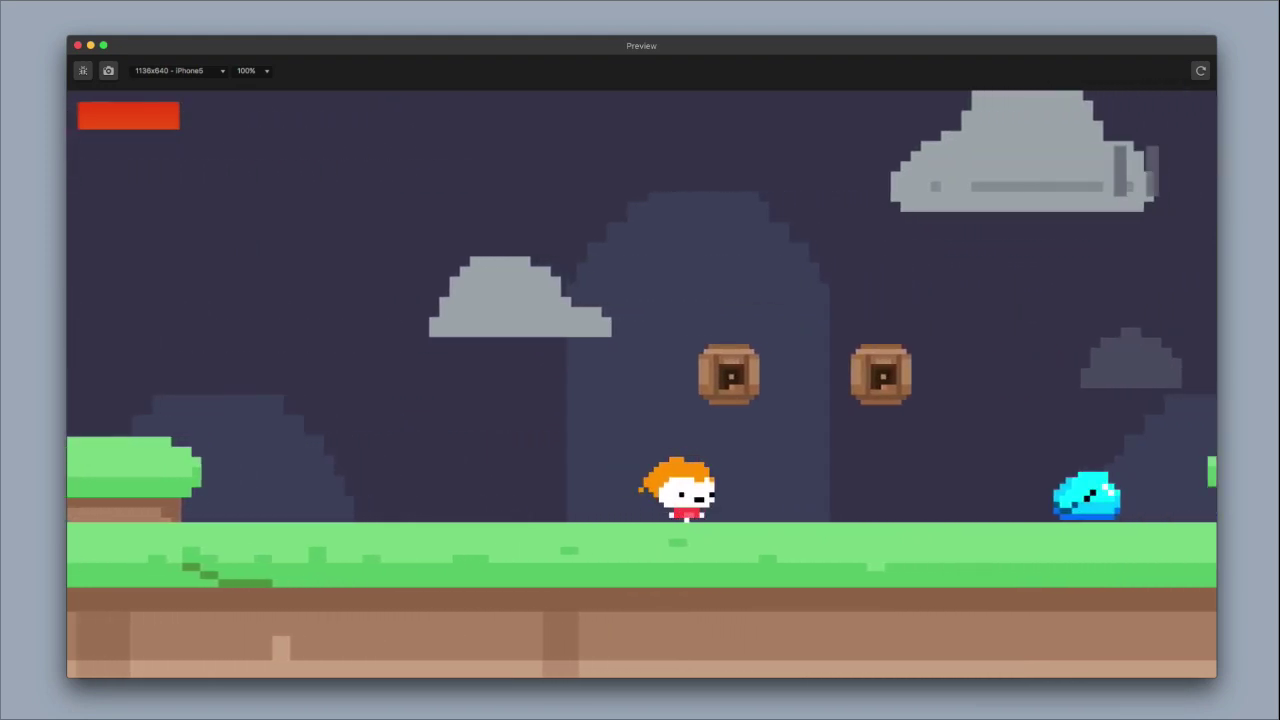
{"action": "key", "text": "space"}
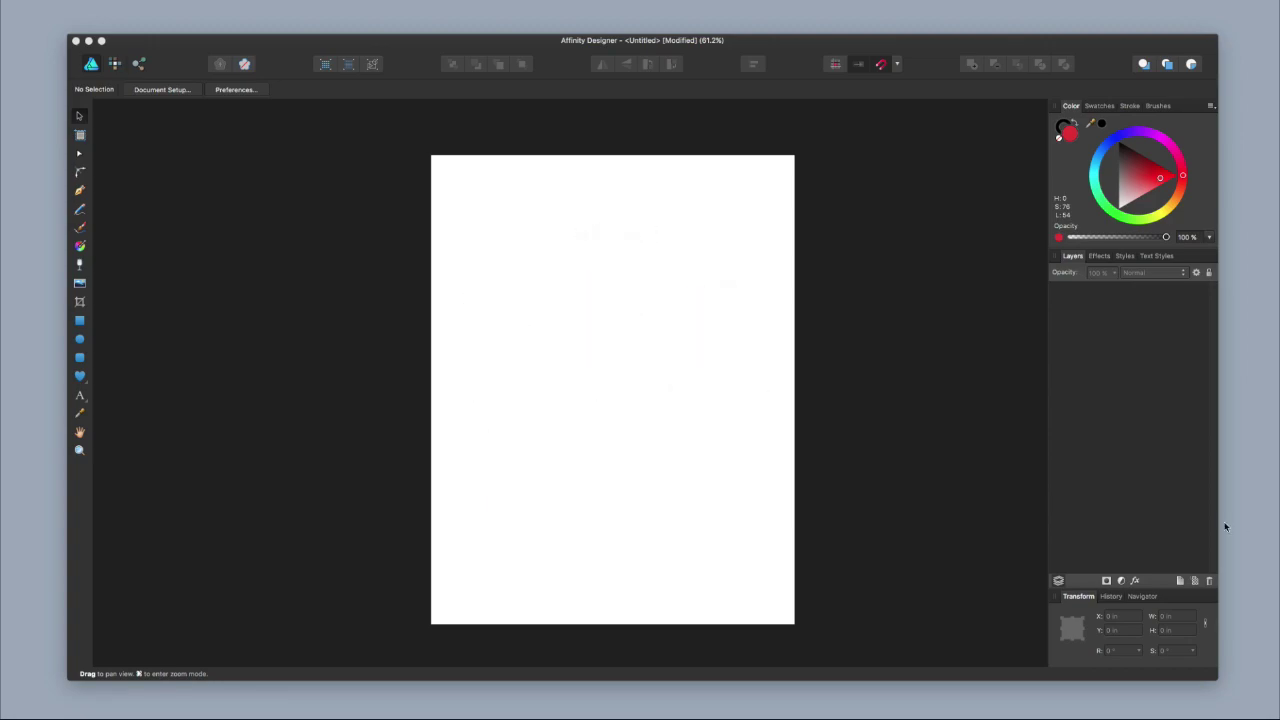
Draw a red heart, zoom to it, and add a small black square to its left.
{"action": "left_click", "coordinate": [79, 377]}
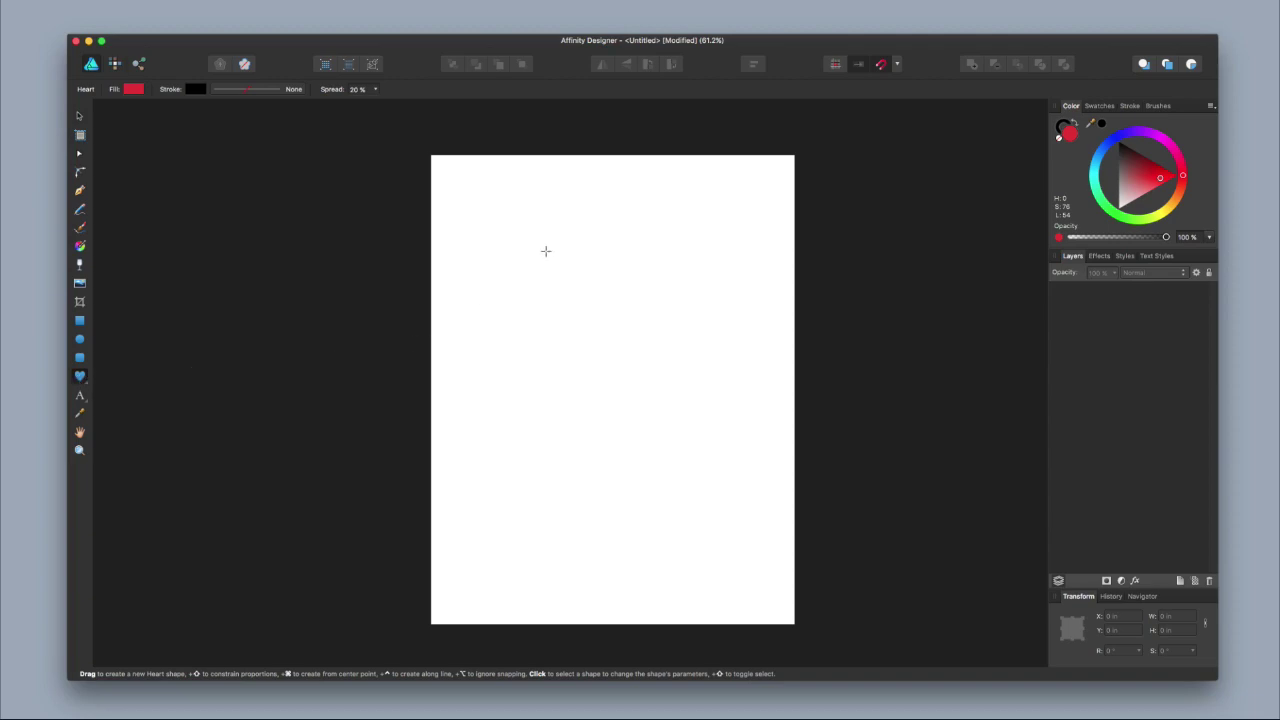
{"action": "left_click_drag", "start_coordinate": [549, 251], "coordinate": [613, 303]}
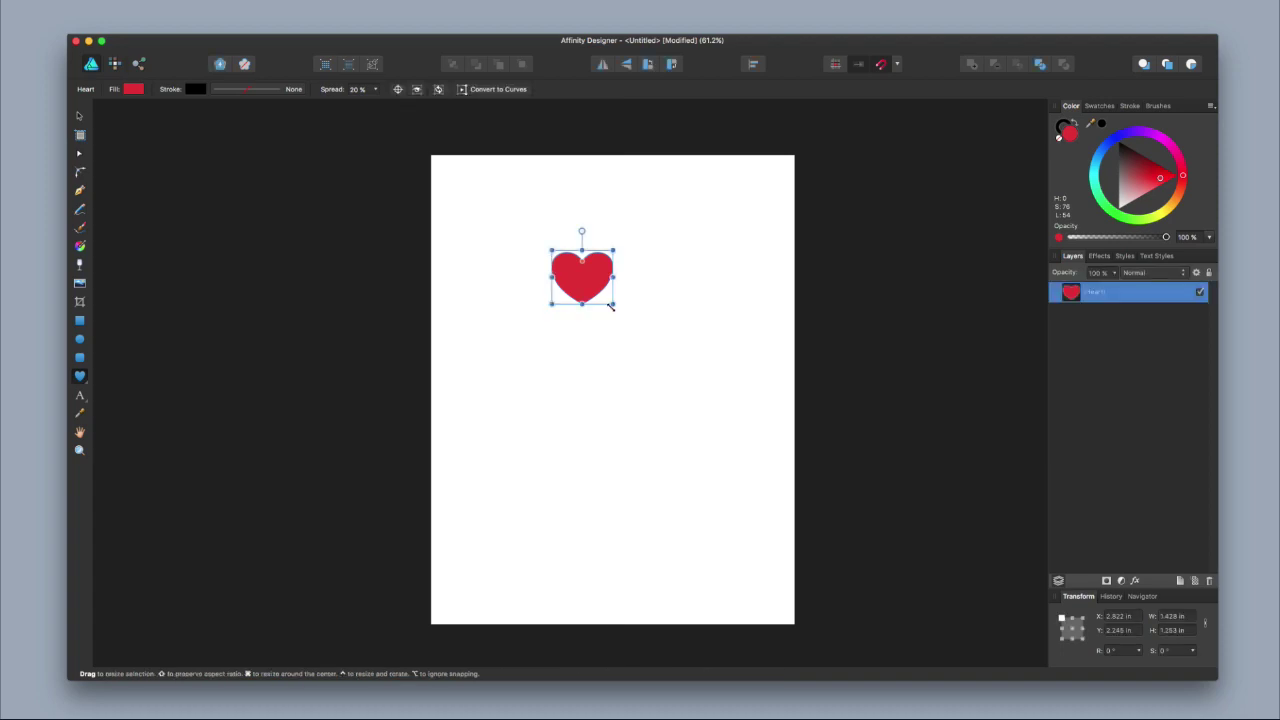
{"action": "key", "text": "super+alt+0"}
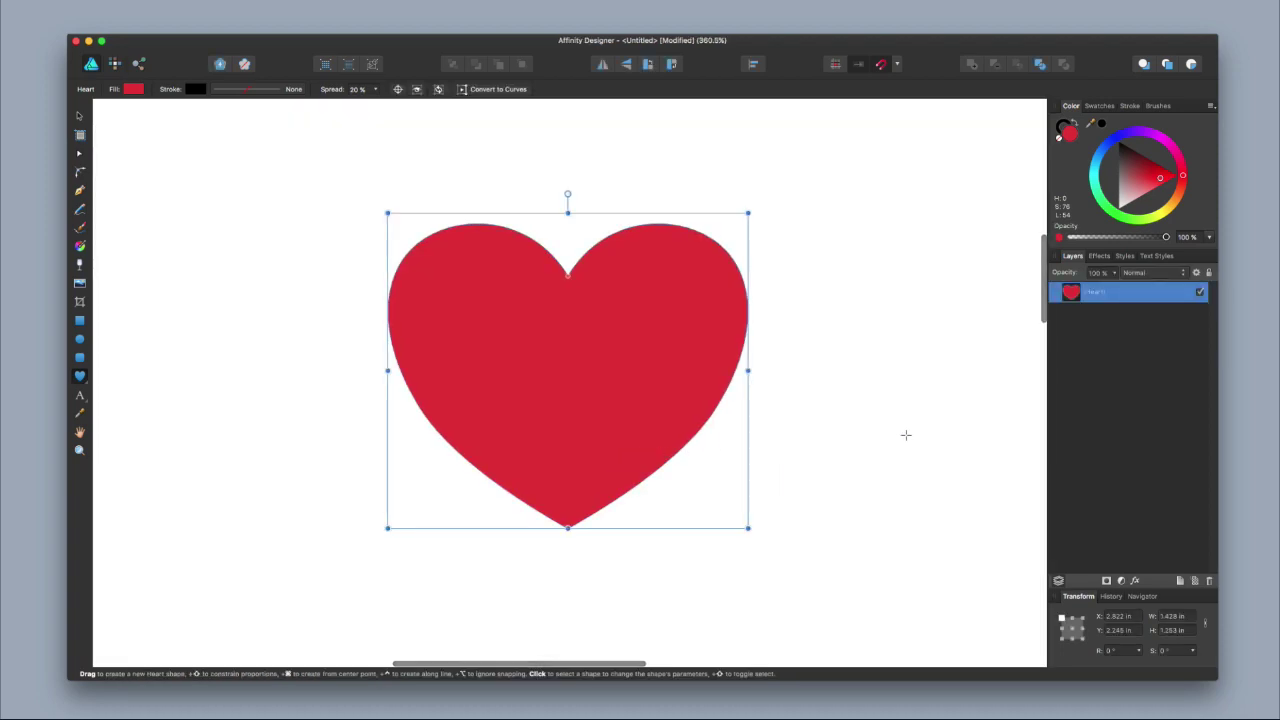
{"action": "key", "text": "m"}
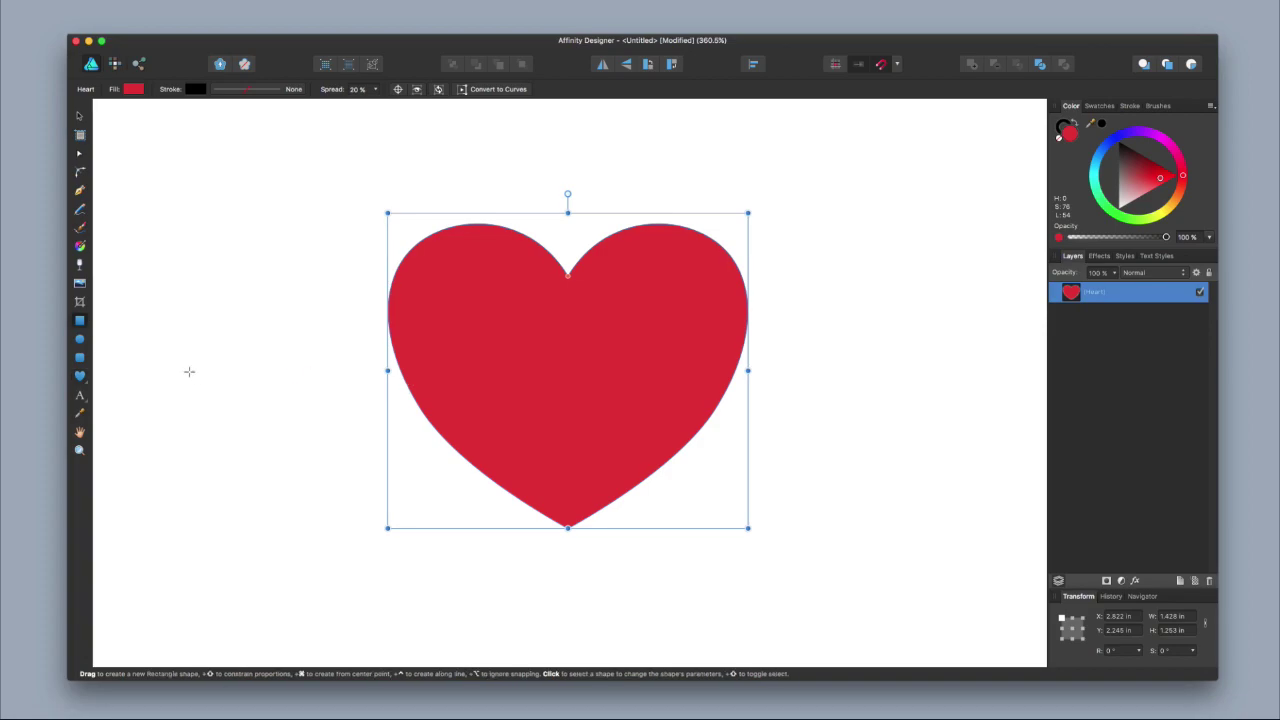
{"action": "left_click_drag", "start_coordinate": [189, 371], "coordinate": [212, 391]}
{"action": "left_click_drag", "start_coordinate": [1160, 181], "coordinate": [1121, 143]}
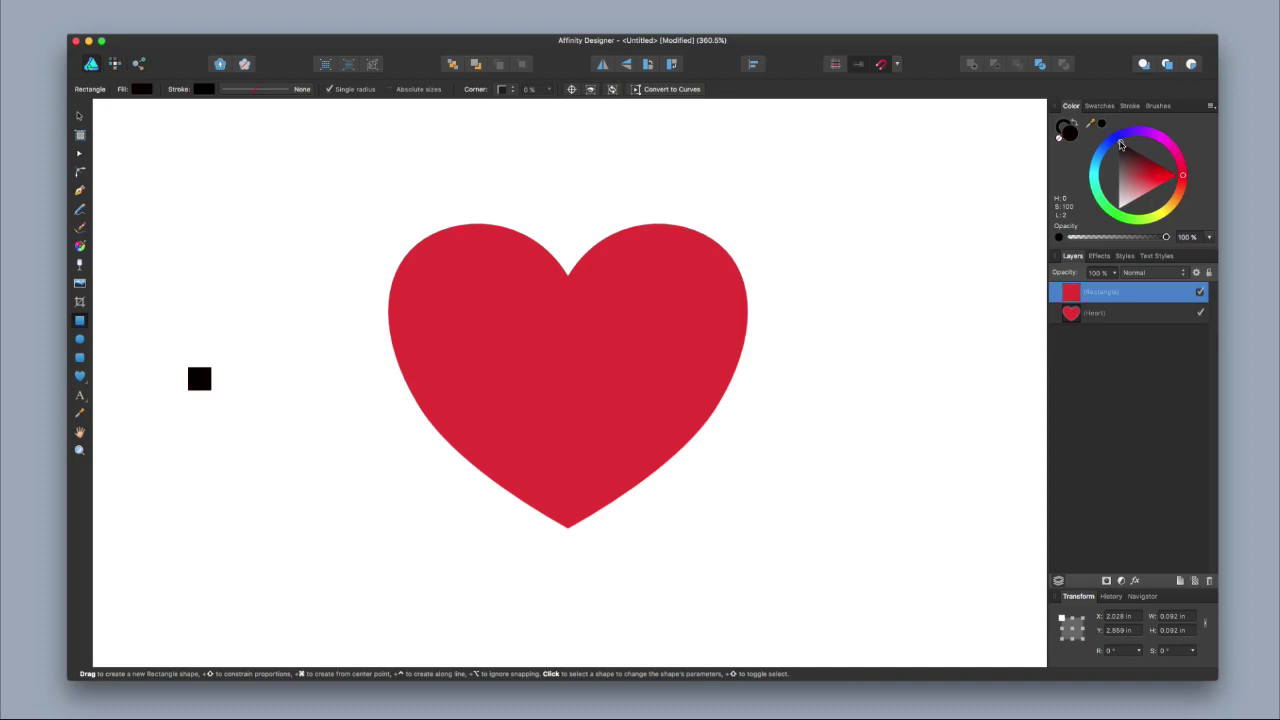
Move the black square onto the heart's bottom tip.
{"action": "left_click", "coordinate": [80, 116]}
{"action": "left_click_drag", "start_coordinate": [204, 381], "coordinate": [568, 514]}
{"action": "left_click", "coordinate": [643, 523]}
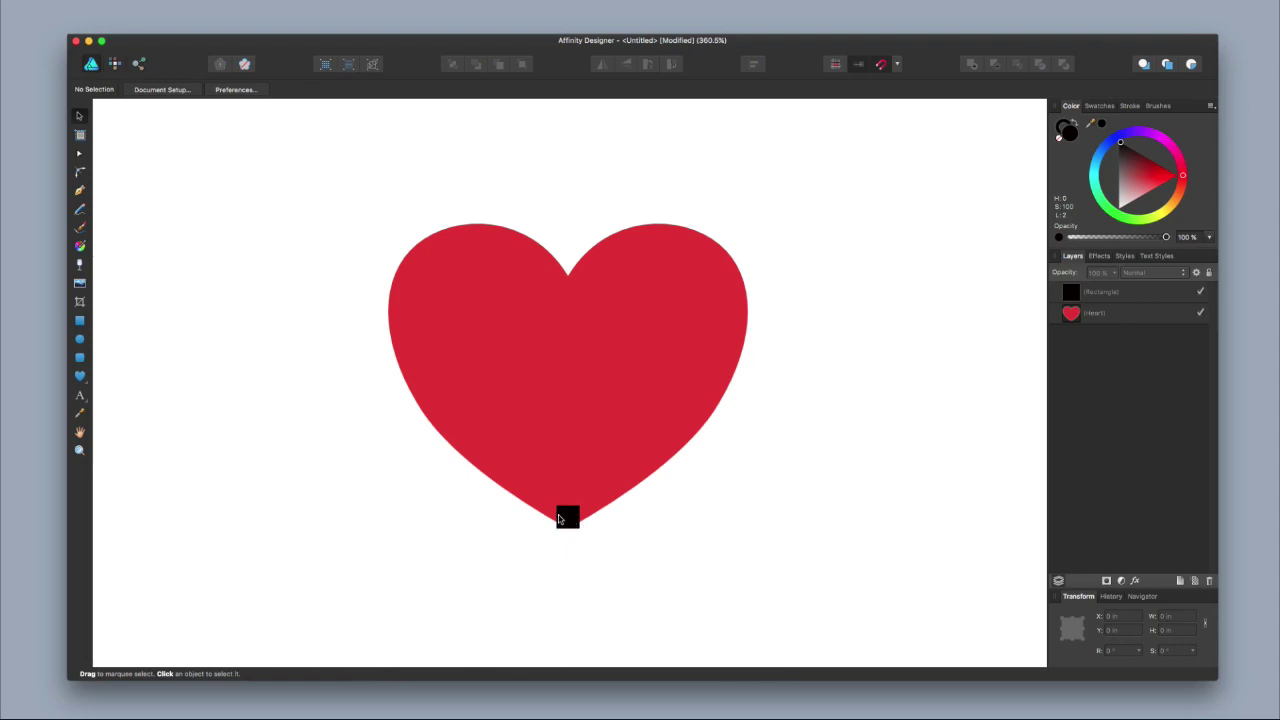
{"action": "left_click_drag", "start_coordinate": [567, 518], "coordinate": [571, 526]}
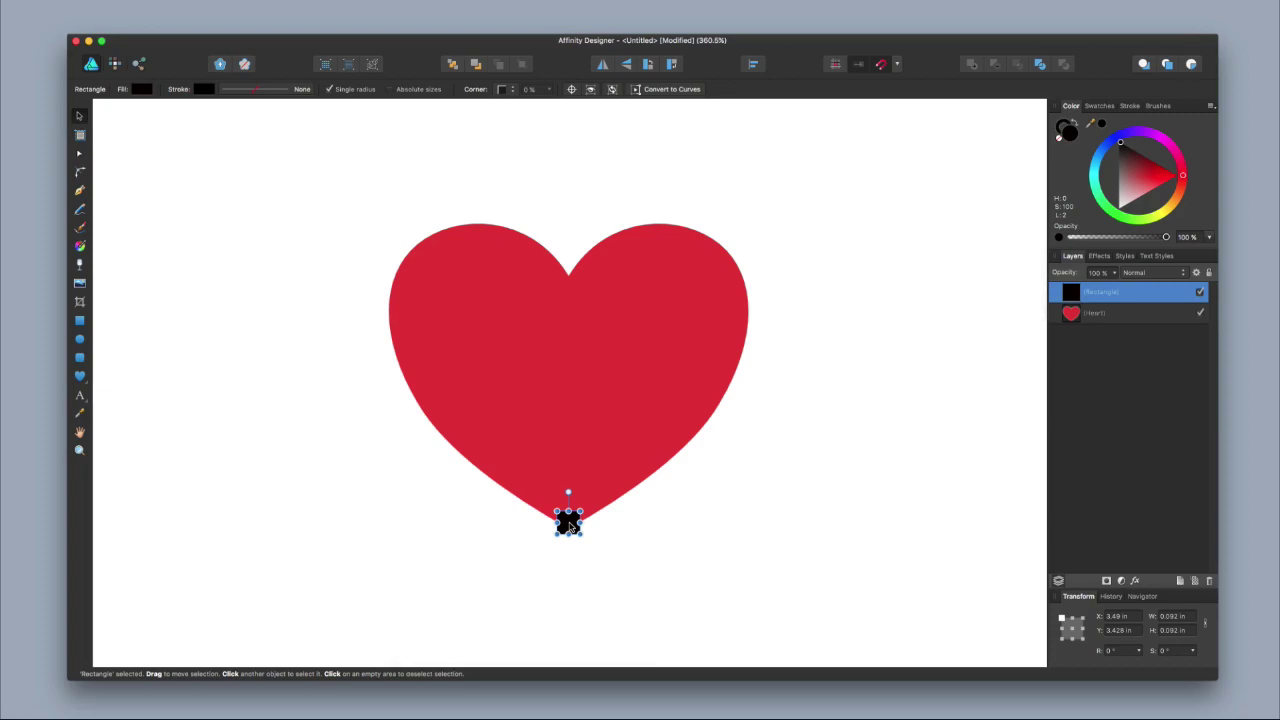
Duplicate the square upward and narrow the copy to fit the heart's outline.
{"action": "key", "text": "super+j"}
{"action": "left_click_drag", "start_coordinate": [570, 526], "coordinate": [545, 511]}
{"action": "left_click", "coordinate": [644, 538]}
{"action": "left_click", "coordinate": [572, 513]}
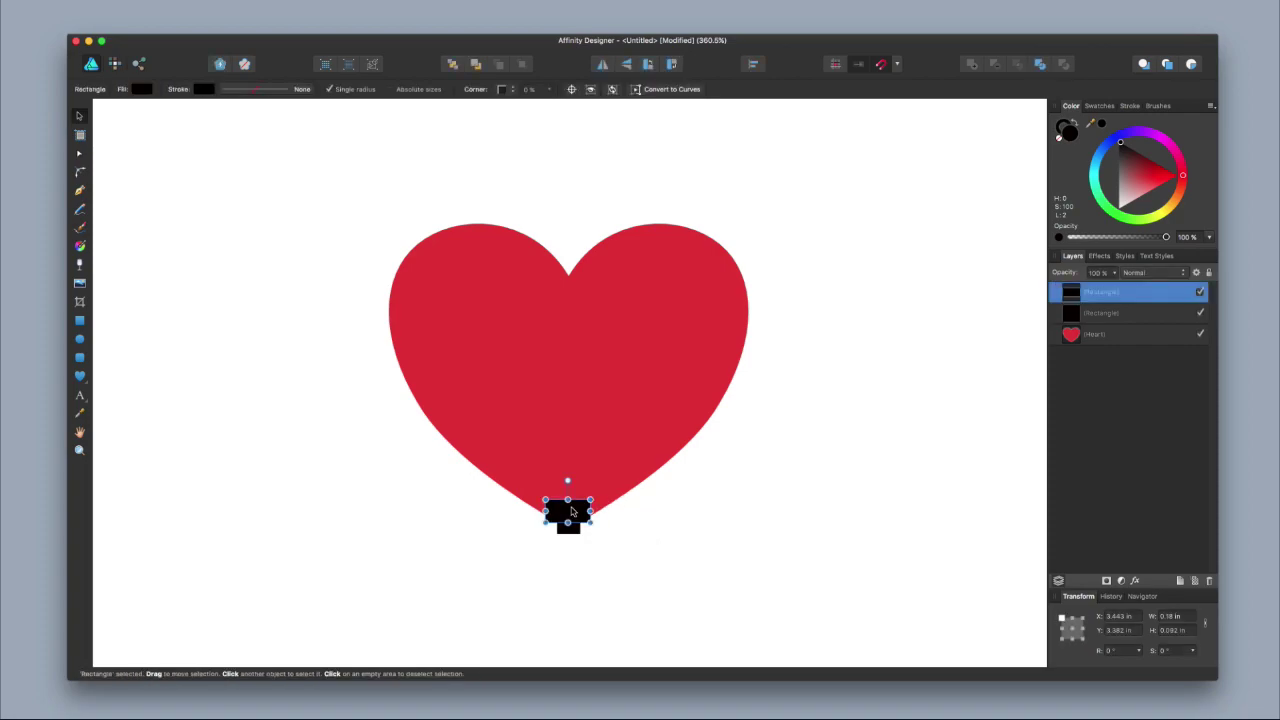
{"action": "left_click_drag", "start_coordinate": [573, 511], "coordinate": [599, 490]}
{"action": "scroll", "coordinate": [606, 490], "scroll_direction": "down", "scroll_amount": 1}
{"action": "left_click_drag", "start_coordinate": [510, 496], "coordinate": [528, 490]}
{"action": "scroll", "coordinate": [697, 557], "scroll_direction": "left", "scroll_amount": 1}
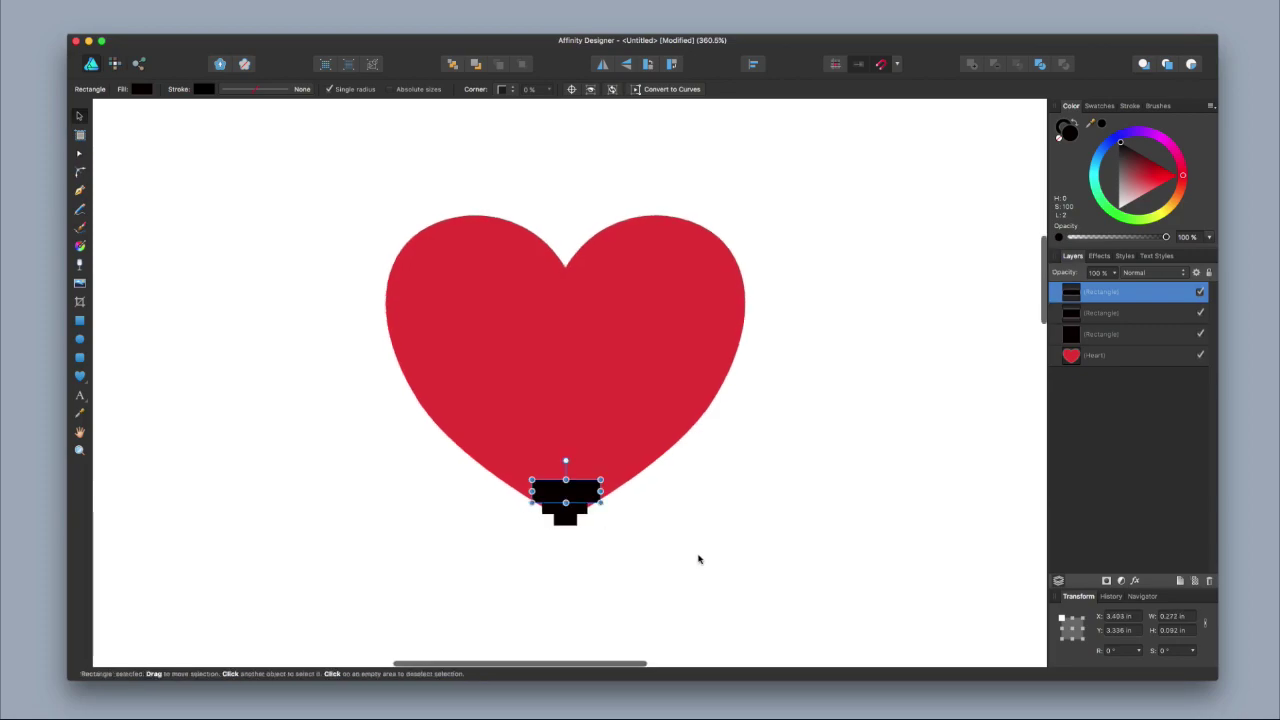
{"action": "left_click", "coordinate": [688, 552]}
Stack more duplicated rectangles up the heart, widening each to follow its edge.
{"action": "left_click", "coordinate": [571, 491]}
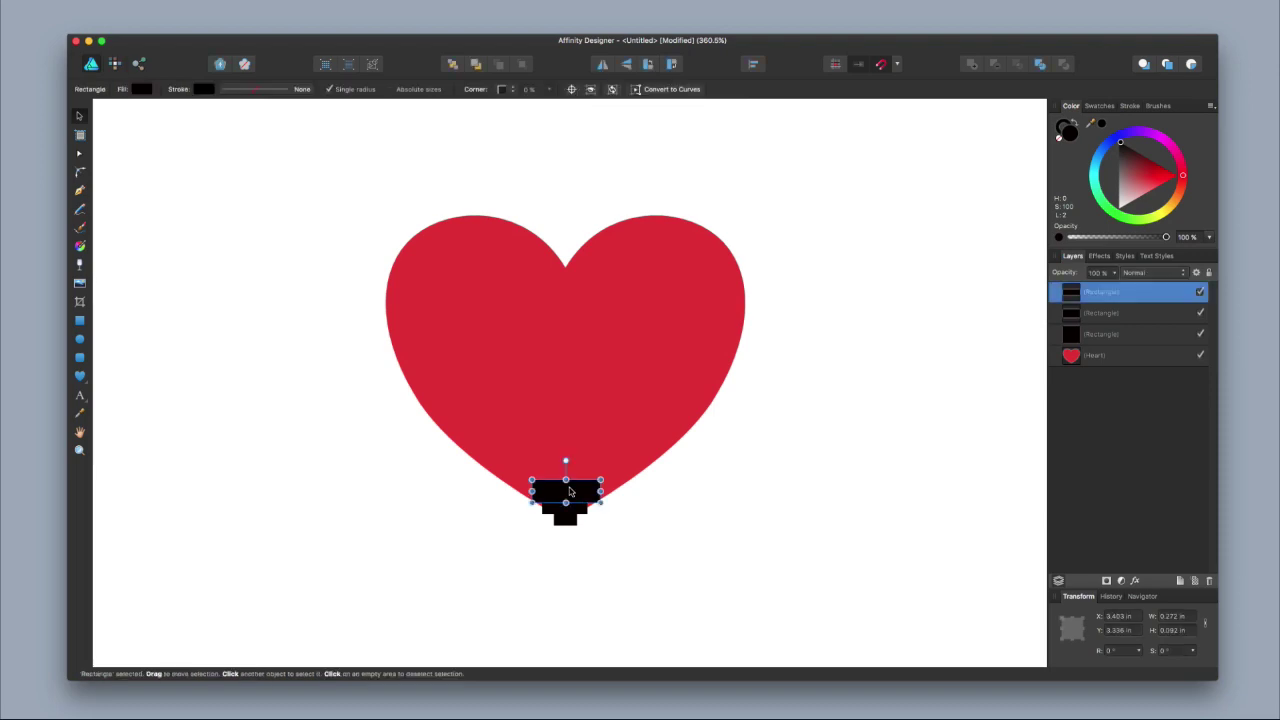
{"action": "key", "text": "super+j"}
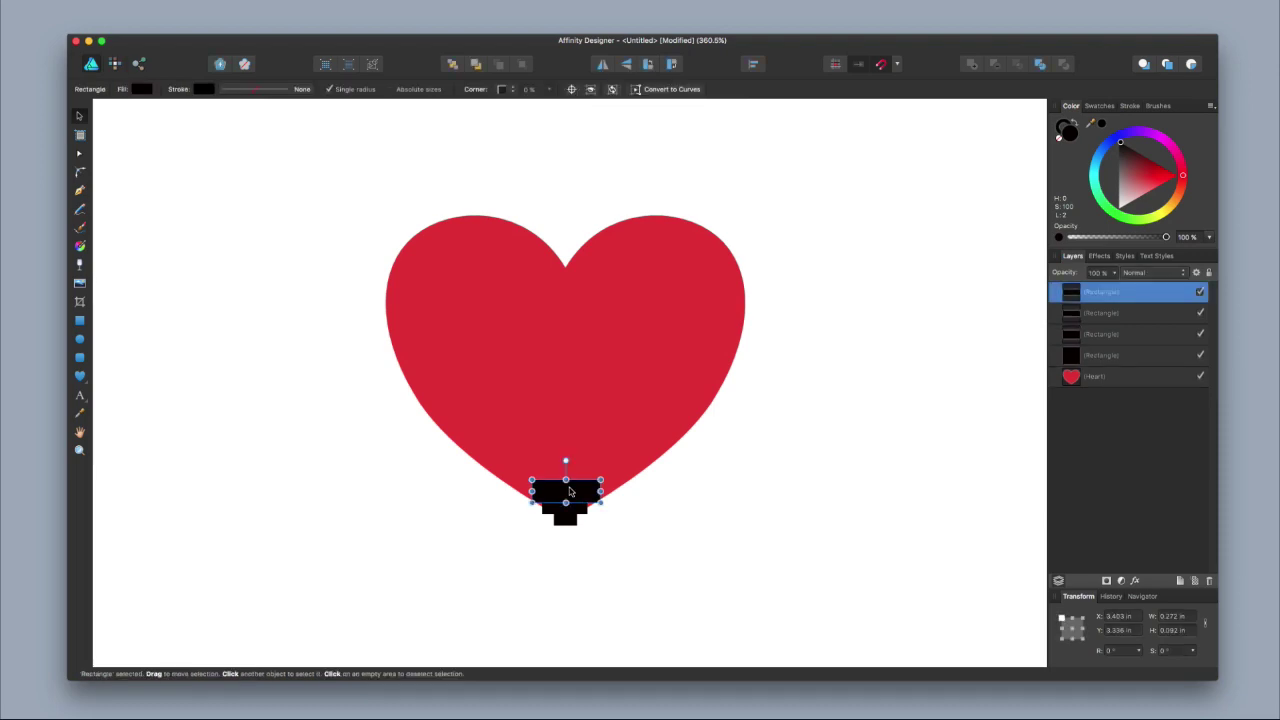
{"action": "left_click_drag", "start_coordinate": [571, 491], "coordinate": [565, 478]}
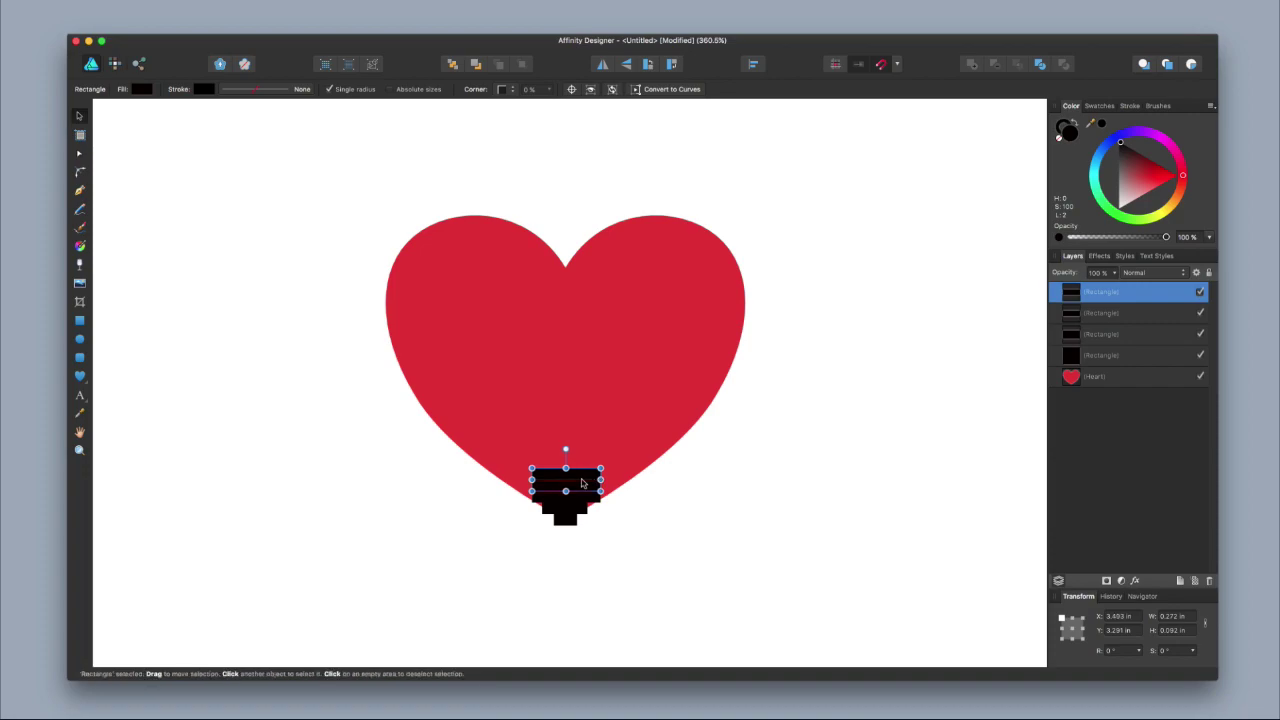
{"action": "left_click_drag", "start_coordinate": [598, 480], "coordinate": [608, 479]}
{"action": "key", "text": "super+j"}
{"action": "key", "text": "super+j"}
{"action": "key", "text": "super+j"}
{"action": "key", "text": "super+j"}
{"action": "key", "text": "super+j"}
{"action": "key", "text": "super+j"}
{"action": "key", "text": "super+j"}
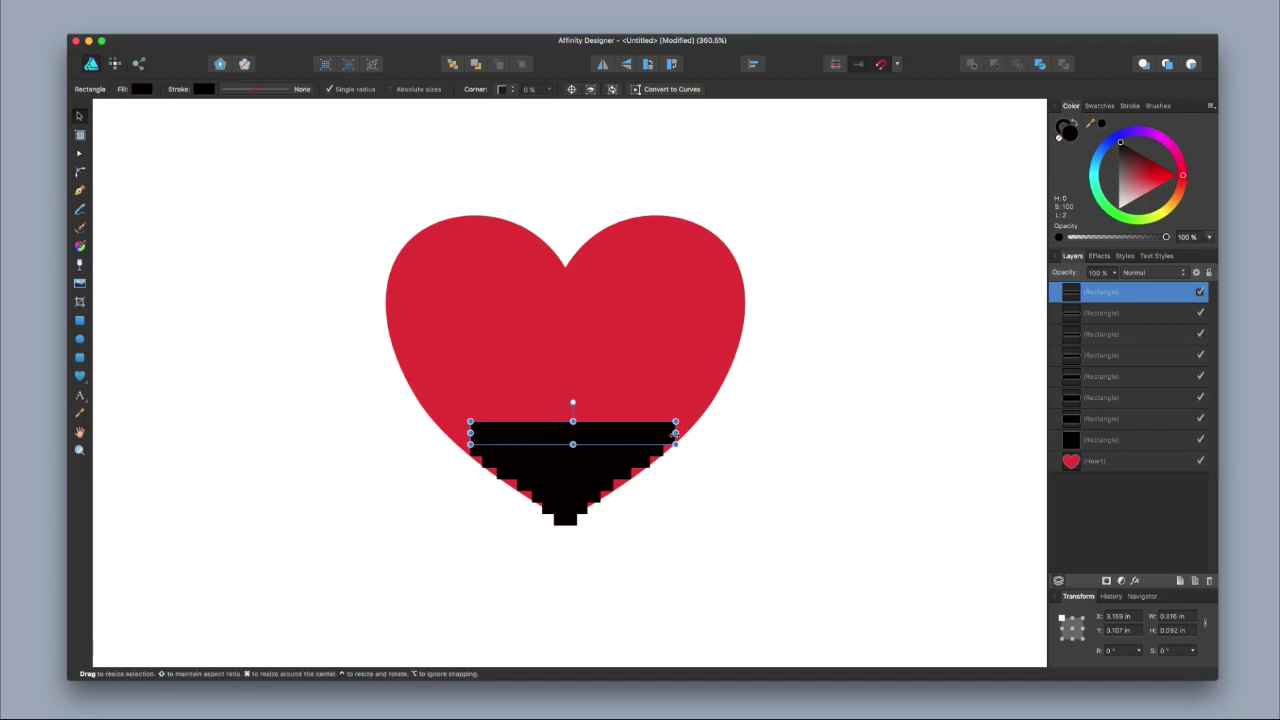
{"action": "scroll", "coordinate": [700, 390], "scroll_direction": "down", "scroll_amount": 1}
{"action": "key", "text": "super+j"}
{"action": "key", "text": "super+j"}
{"action": "key", "text": "super+j"}
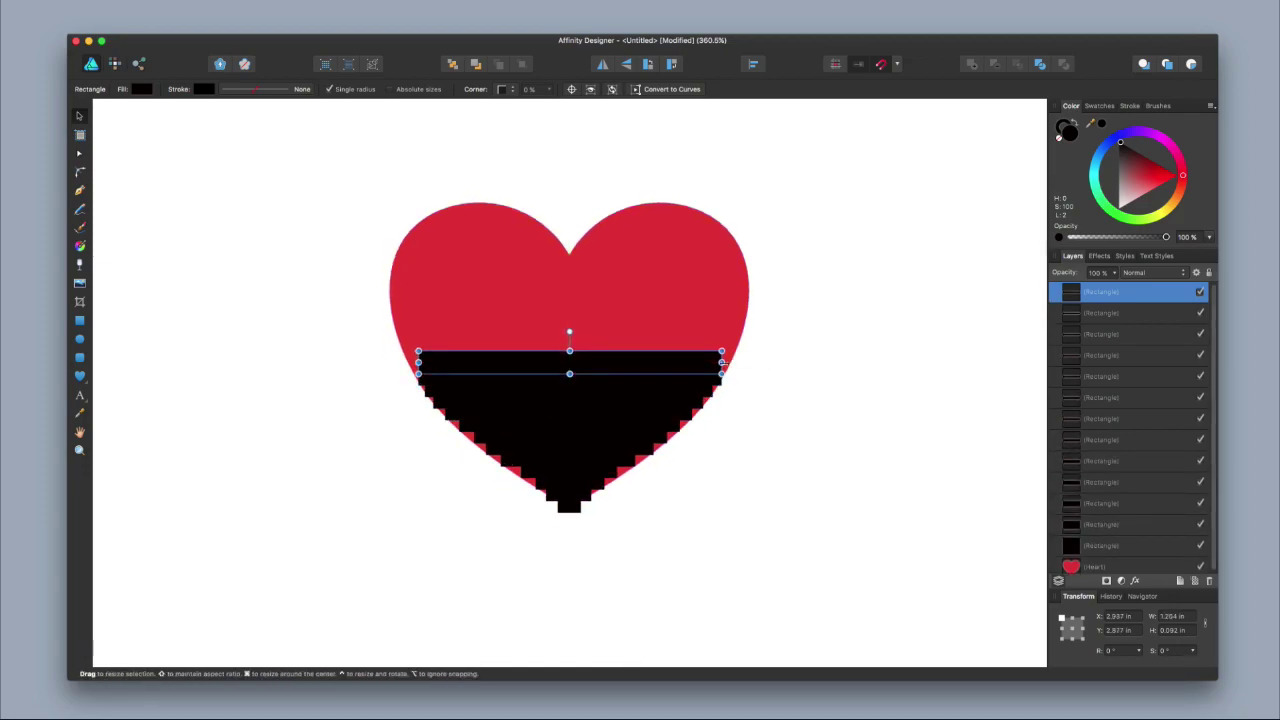
{"action": "key", "text": "super+j"}
{"action": "key", "text": "super+j"}
{"action": "key", "text": "super+j"}
{"action": "key", "text": "super+j"}
{"action": "key", "text": "super+j"}
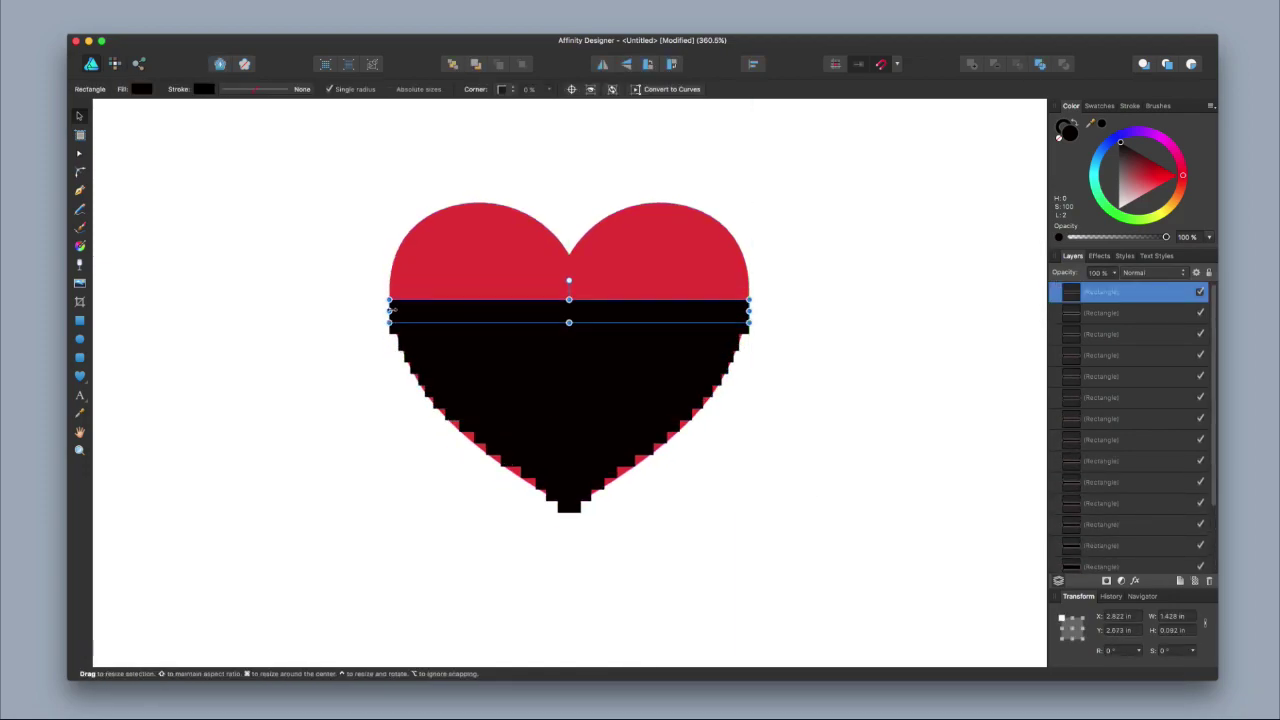
{"action": "key", "text": "super+d"}
Shape the heart's top lobes and notch, then select all the black rectangles.
{"action": "left_click", "coordinate": [514, 246]}
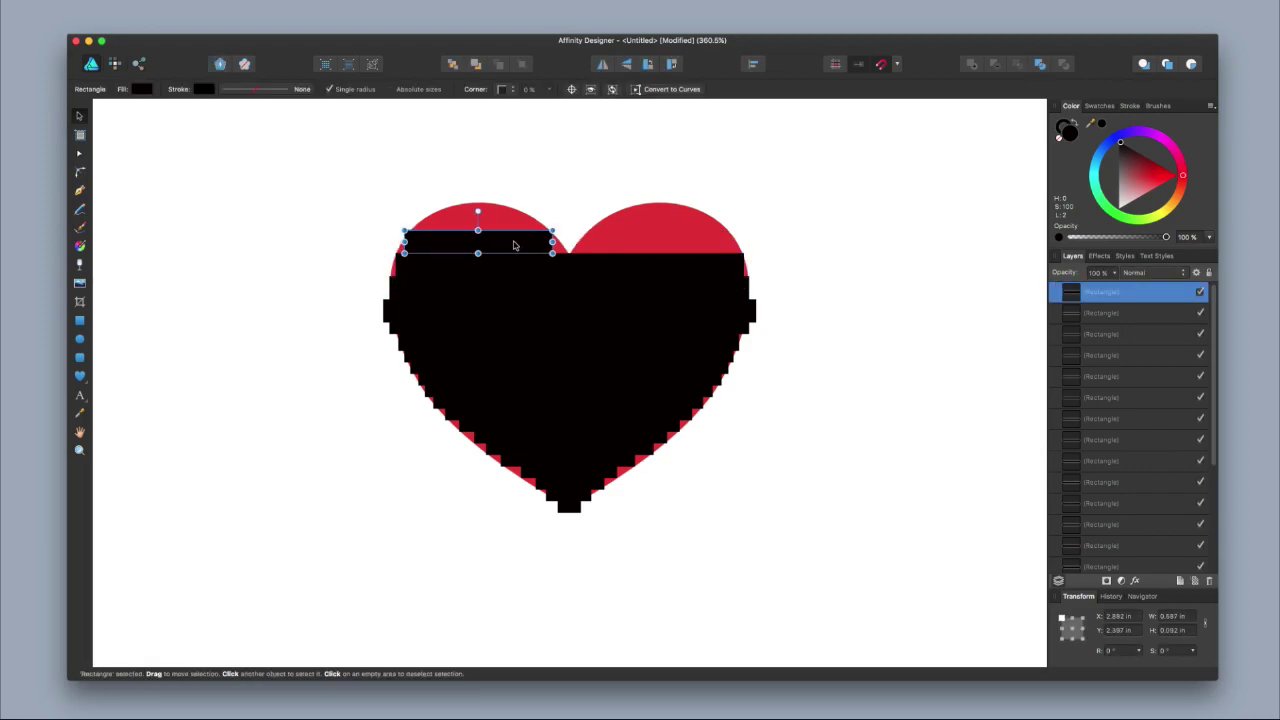
{"action": "left_click_drag", "start_coordinate": [503, 246], "coordinate": [512, 218]}
{"action": "left_click", "coordinate": [806, 409]}
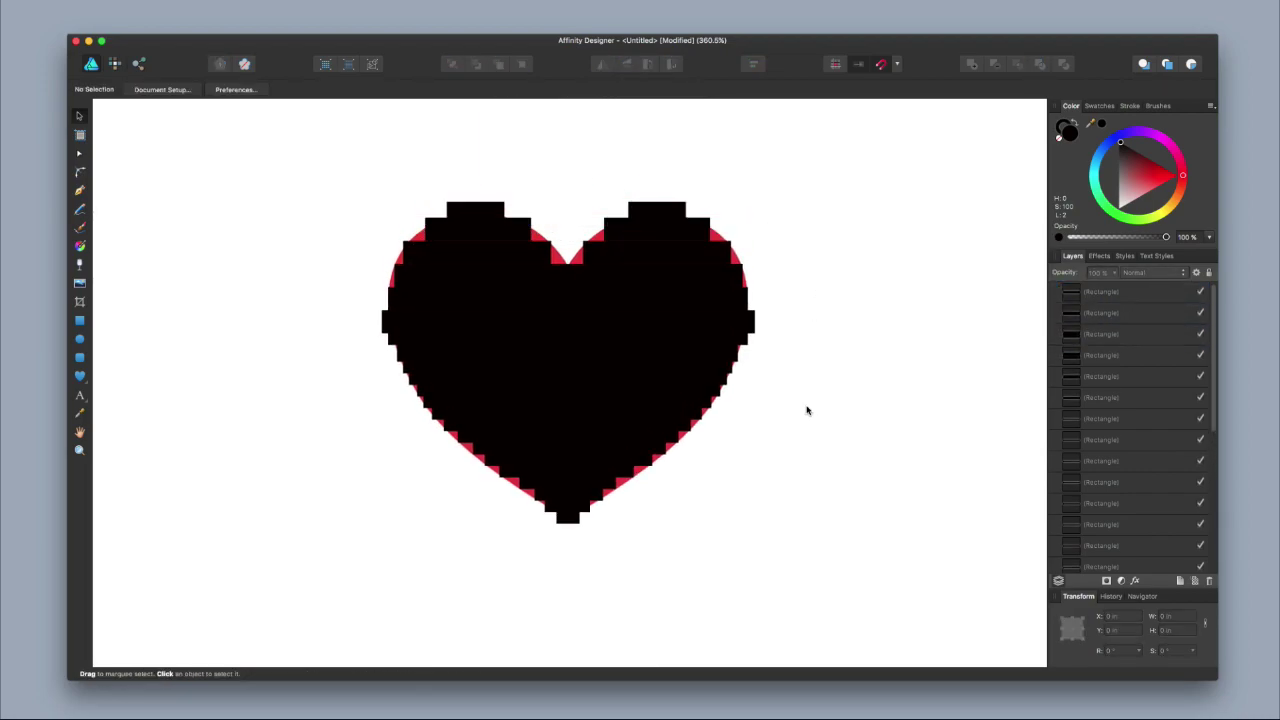
{"action": "left_click", "coordinate": [471, 217]}
{"action": "left_click", "coordinate": [851, 357]}
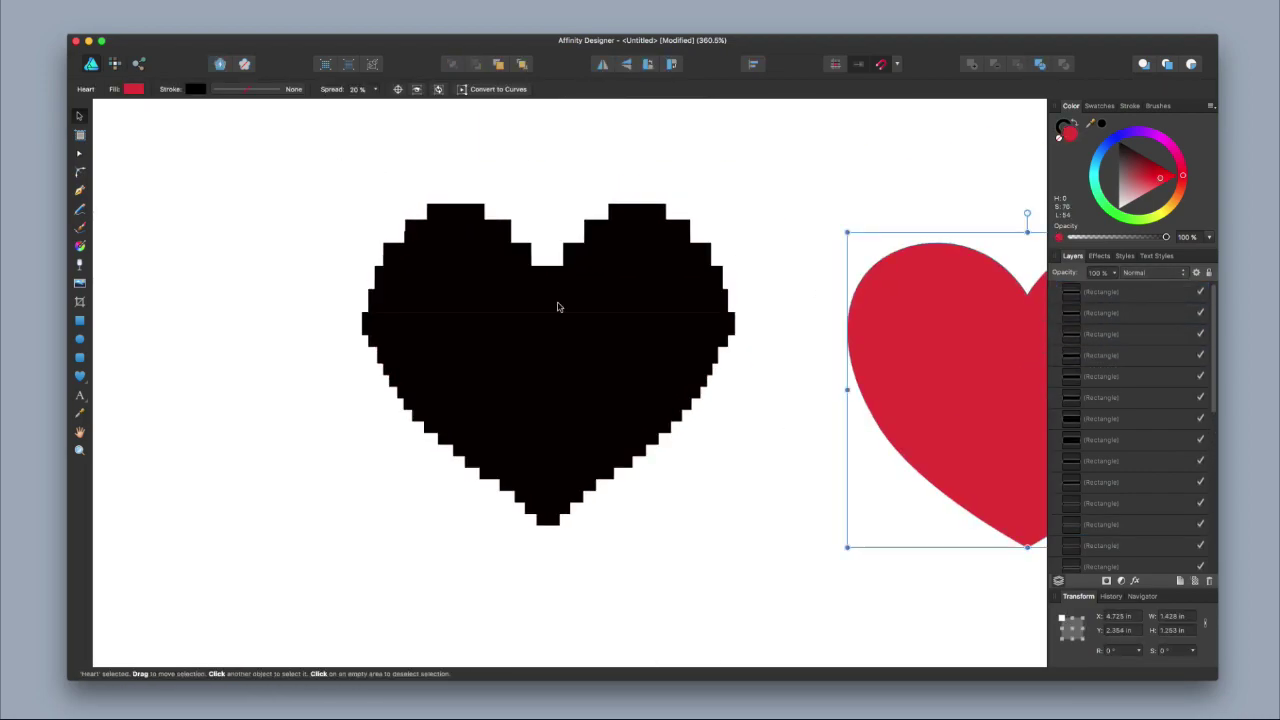
{"action": "left_click", "coordinate": [558, 307]}
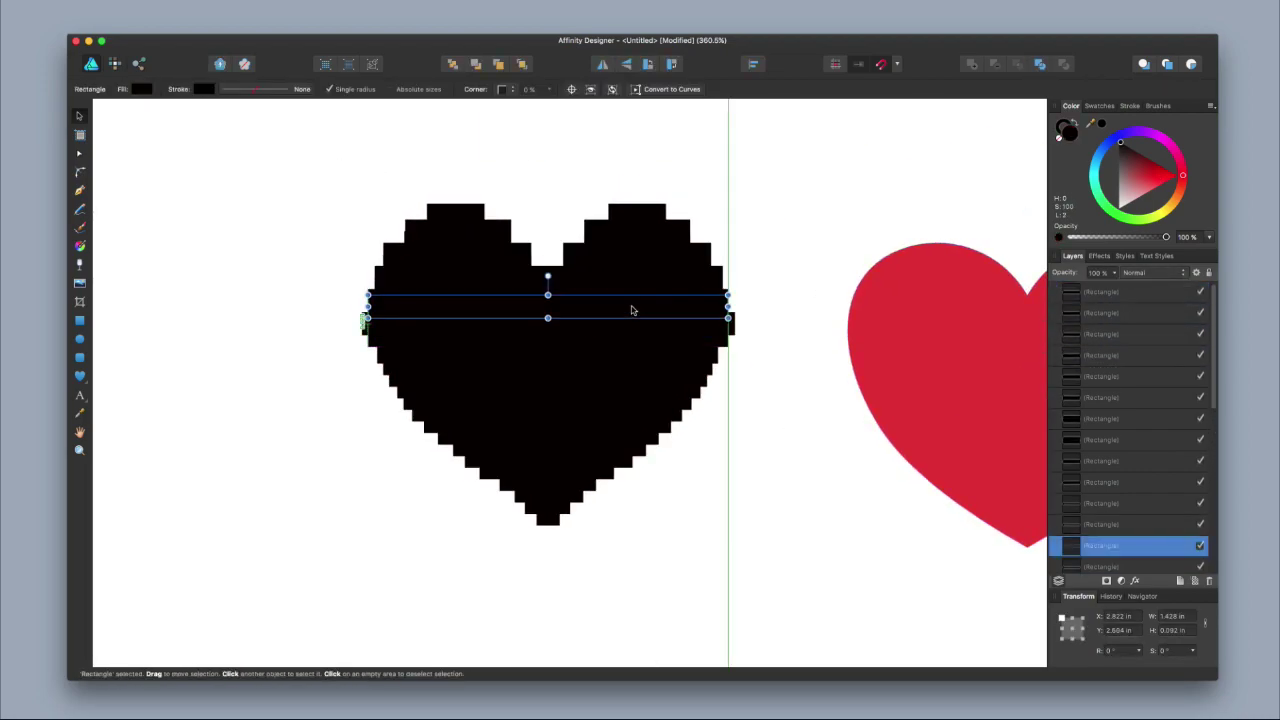
{"action": "key", "text": "super+d"}
{"action": "left_click_drag", "start_coordinate": [572, 264], "coordinate": [540, 262]}
{"action": "left_click", "coordinate": [329, 183]}
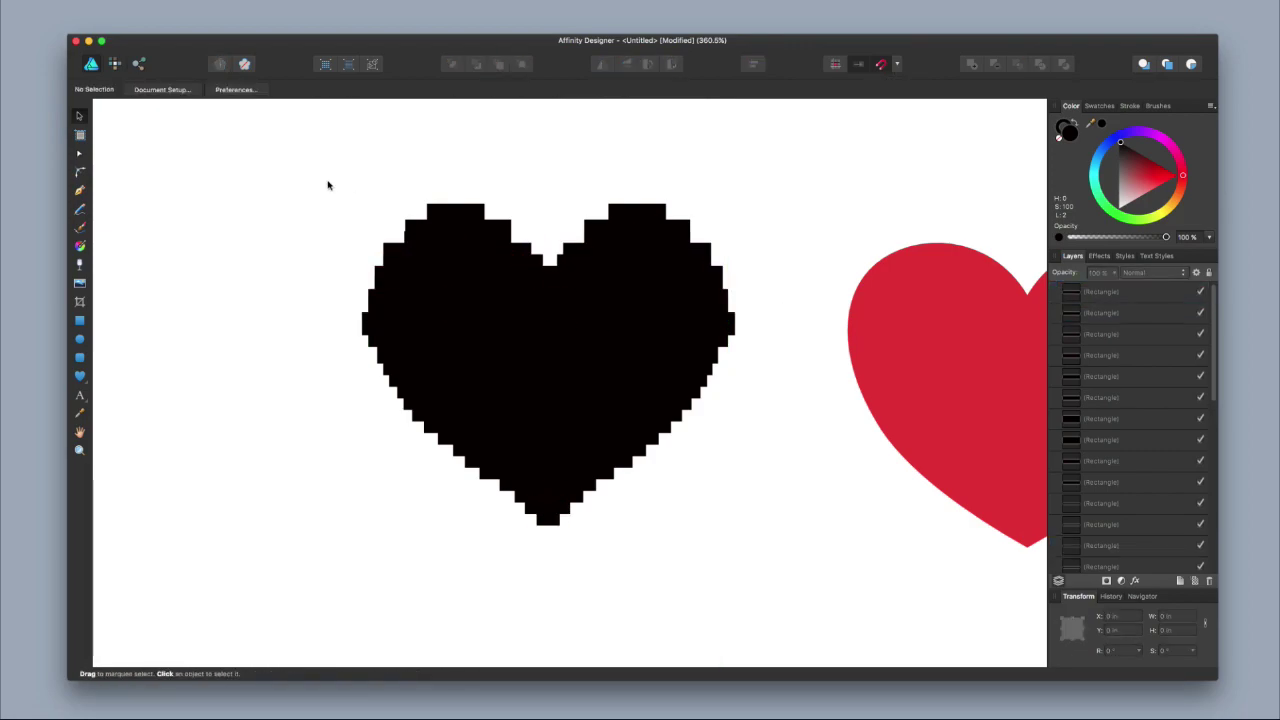
{"action": "left_click_drag", "start_coordinate": [257, 149], "coordinate": [792, 565]}
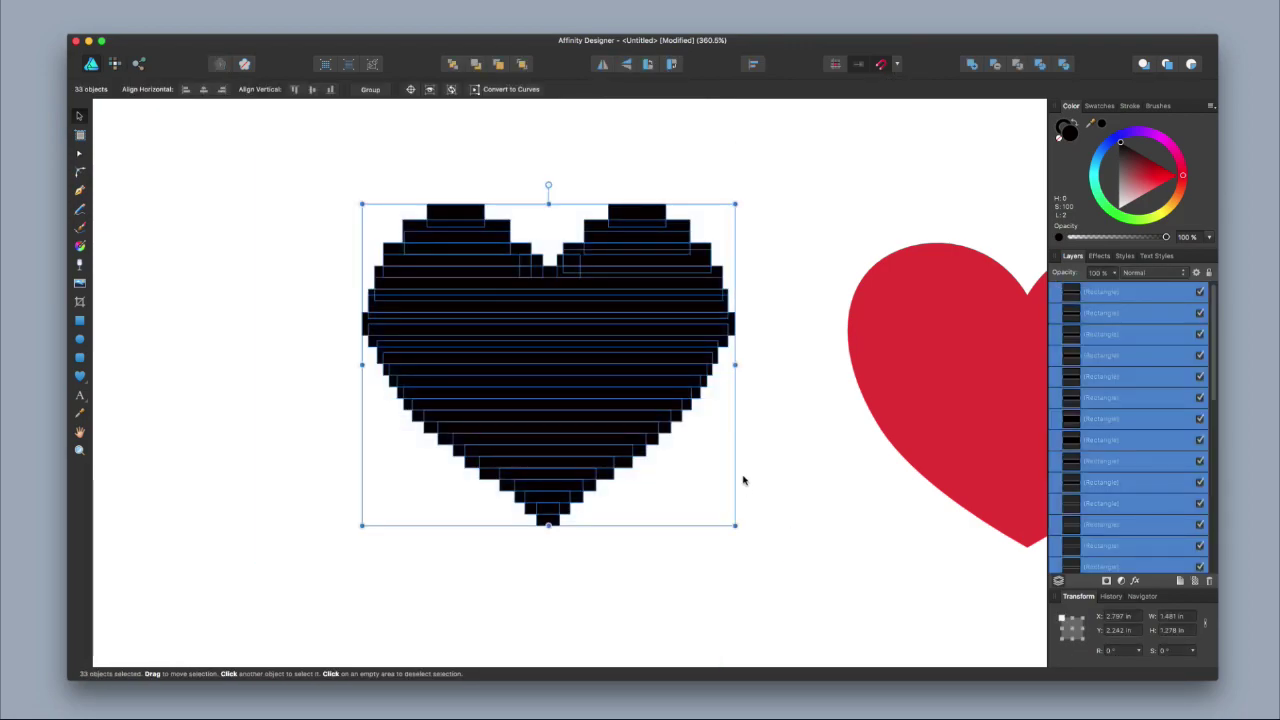
Group the pixel heart's rectangles into one object and move it into position.
{"action": "right_click", "coordinate": [600, 388]}
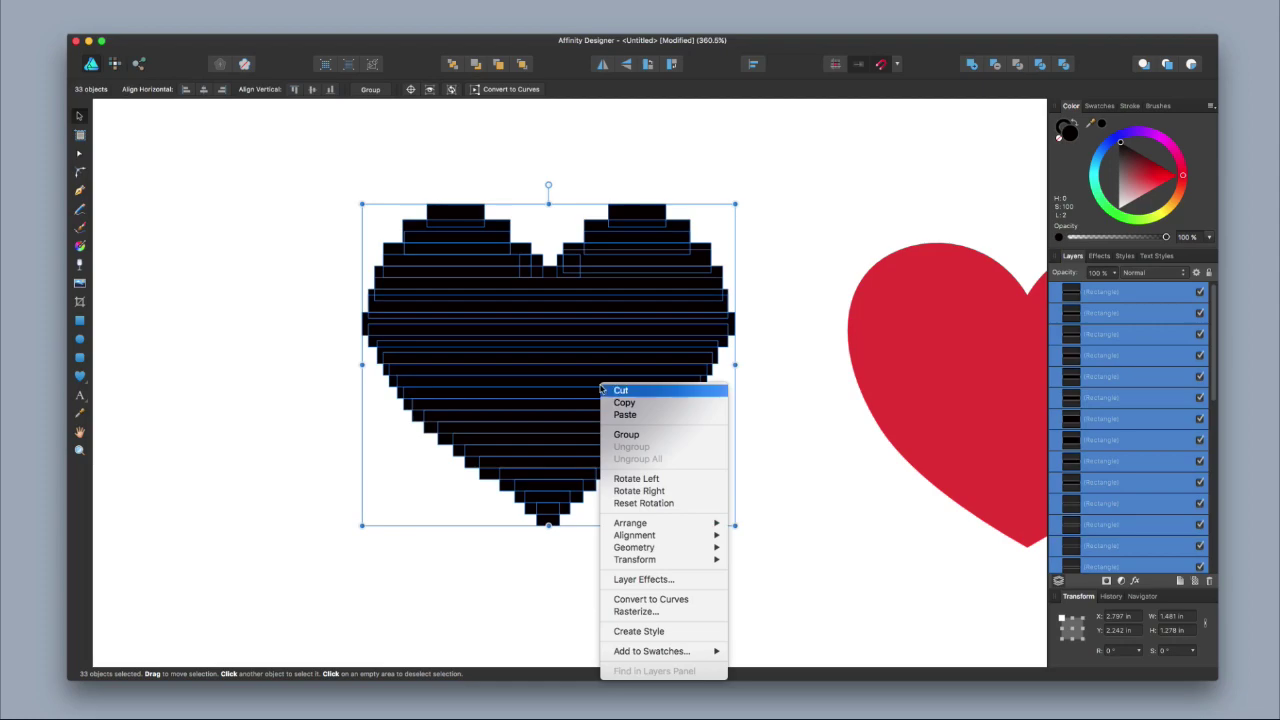
{"action": "left_click", "coordinate": [660, 437]}
{"action": "left_click_drag", "start_coordinate": [585, 380], "coordinate": [577, 320]}
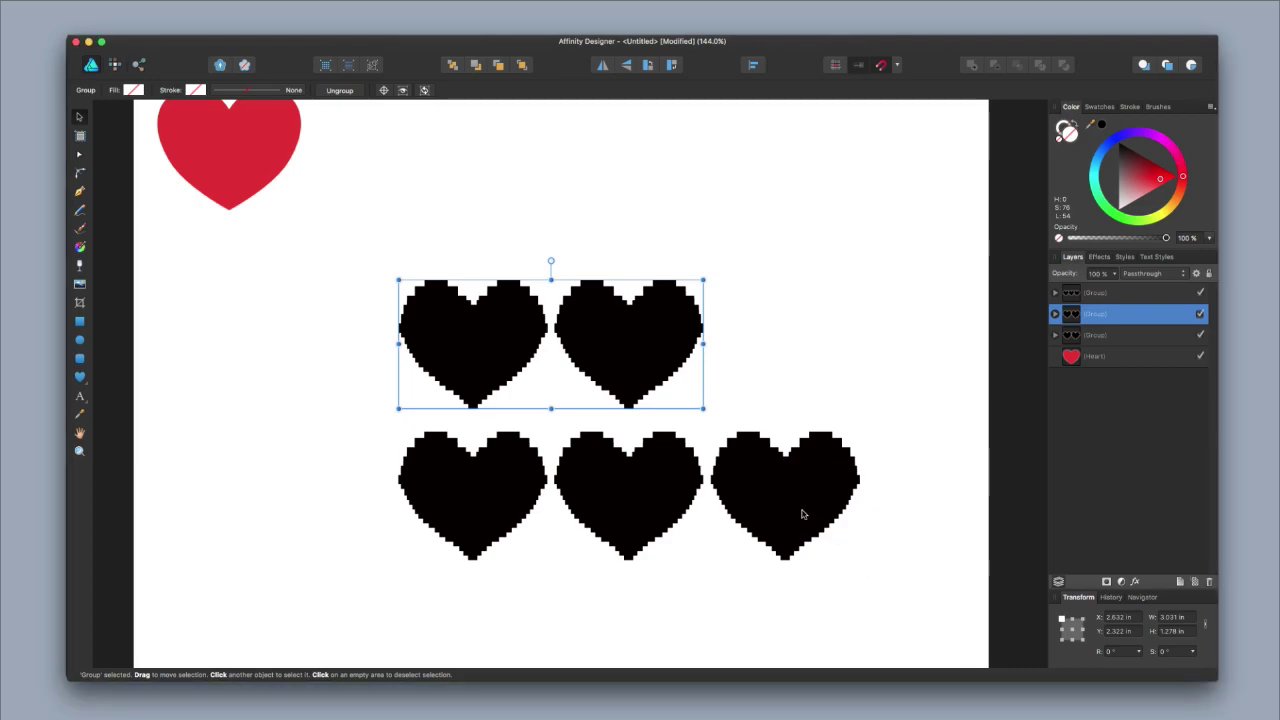
Duplicate the three-heart row twice downward, then fade the bottom row's right heart to 0 opacity.
{"action": "left_click", "coordinate": [802, 514]}
{"action": "scroll", "coordinate": [802, 514], "scroll_direction": "down", "scroll_amount": 4}
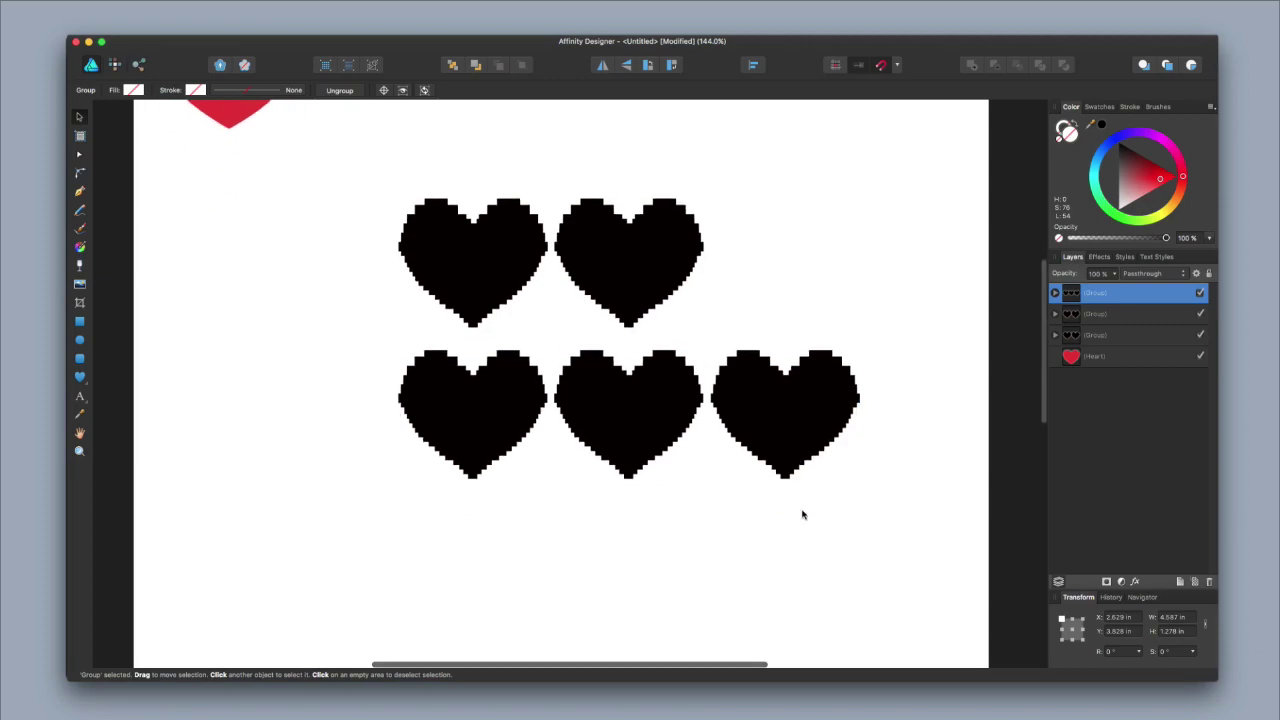
{"action": "scroll", "coordinate": [802, 514], "scroll_direction": "down", "scroll_amount": 2}
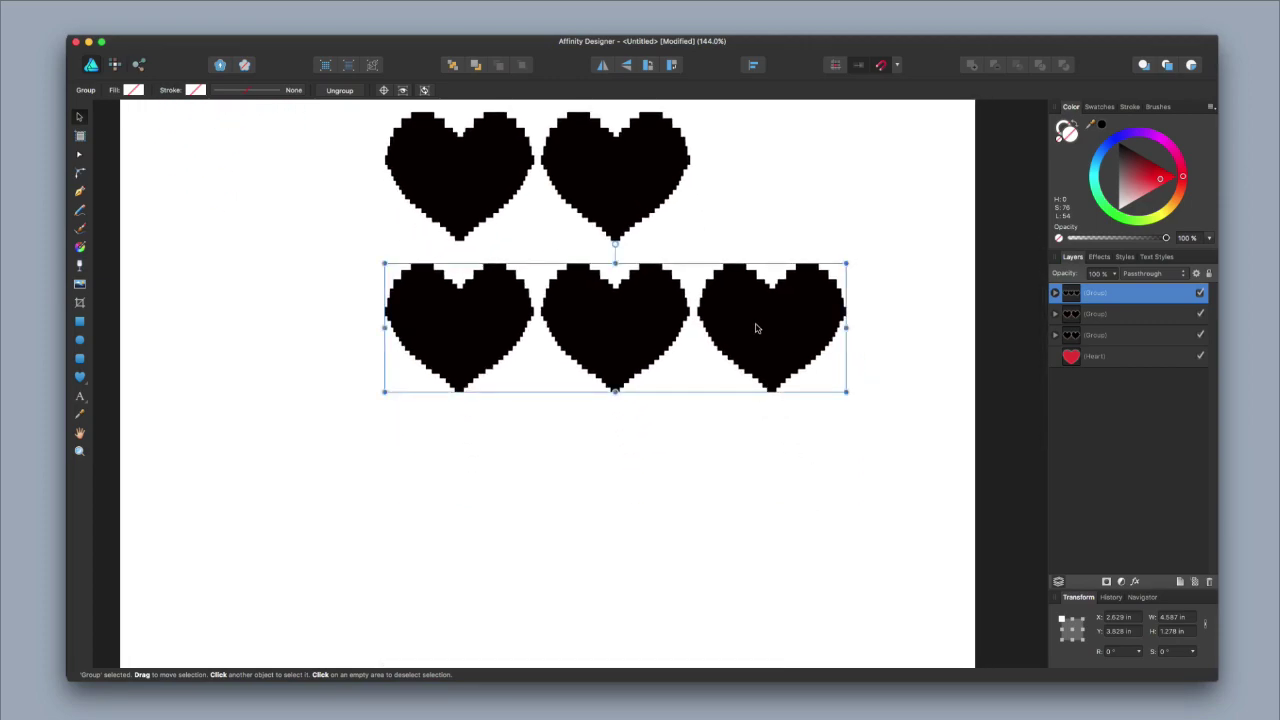
{"action": "left_click_drag", "start_coordinate": [756, 328], "coordinate": [749, 494], "text": "alt"}
{"action": "scroll", "coordinate": [751, 486], "scroll_direction": "down", "scroll_amount": 4}
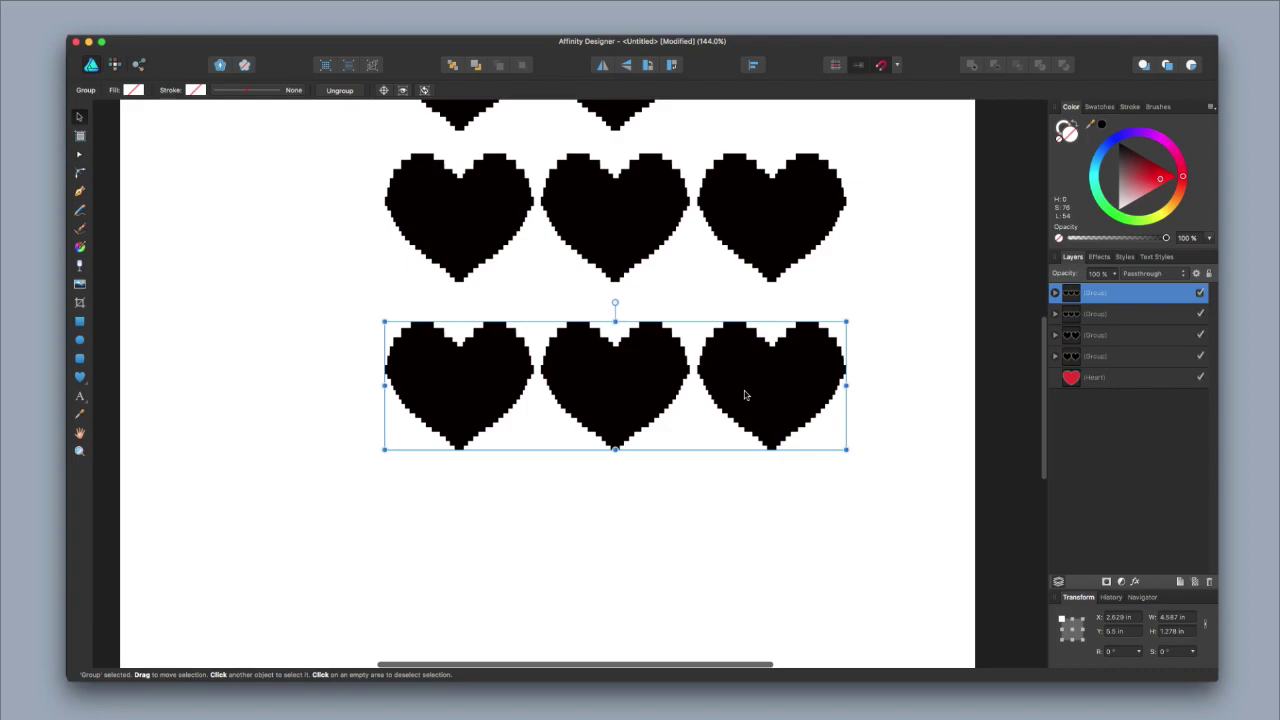
{"action": "left_click_drag", "start_coordinate": [744, 395], "coordinate": [752, 545], "text": "alt"}
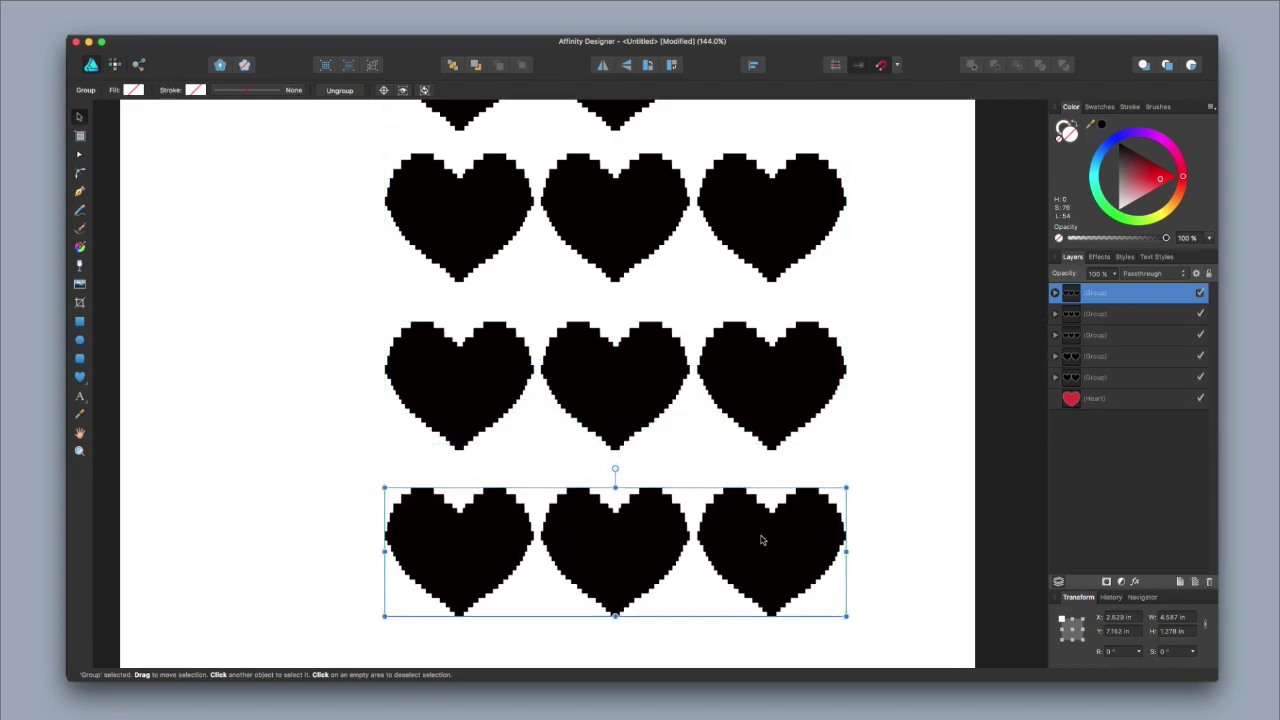
{"action": "double_click", "coordinate": [762, 538]}
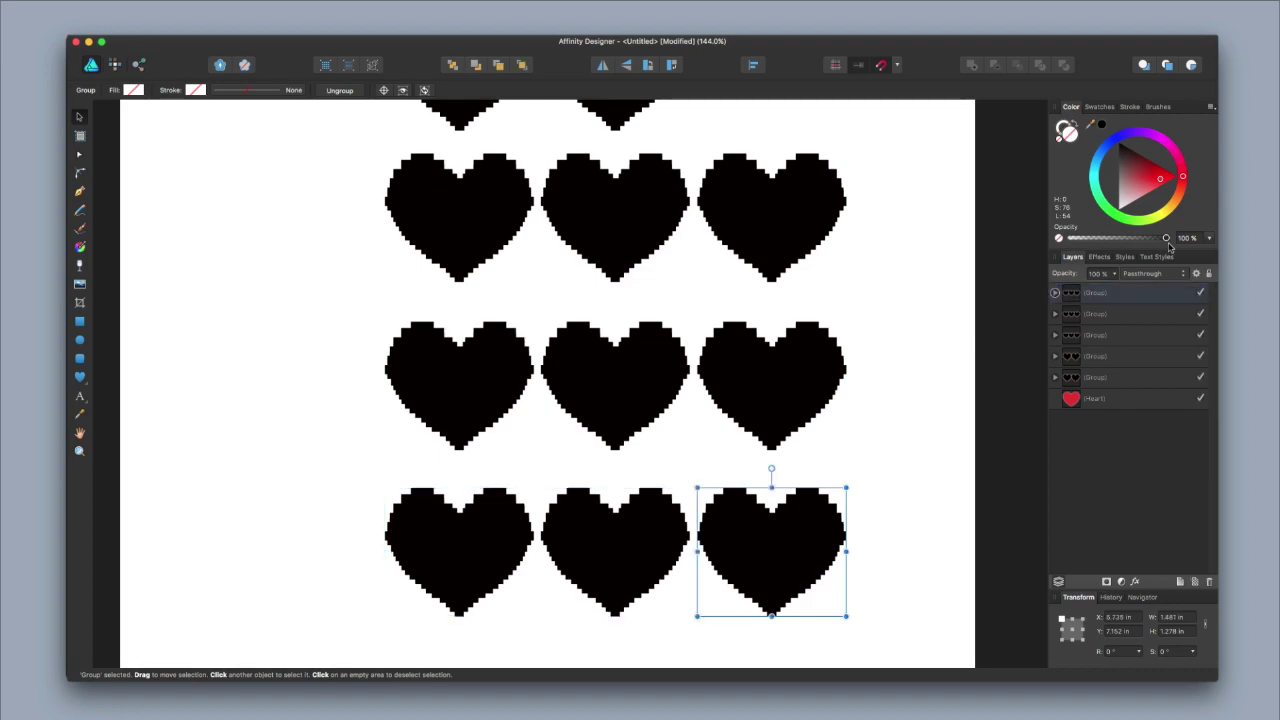
{"action": "left_click_drag", "start_coordinate": [1167, 242], "coordinate": [1048, 245]}
Fade the bottom row's middle heart and middle row's right heart to 0%, then select all rows.
{"action": "left_click", "coordinate": [648, 530]}
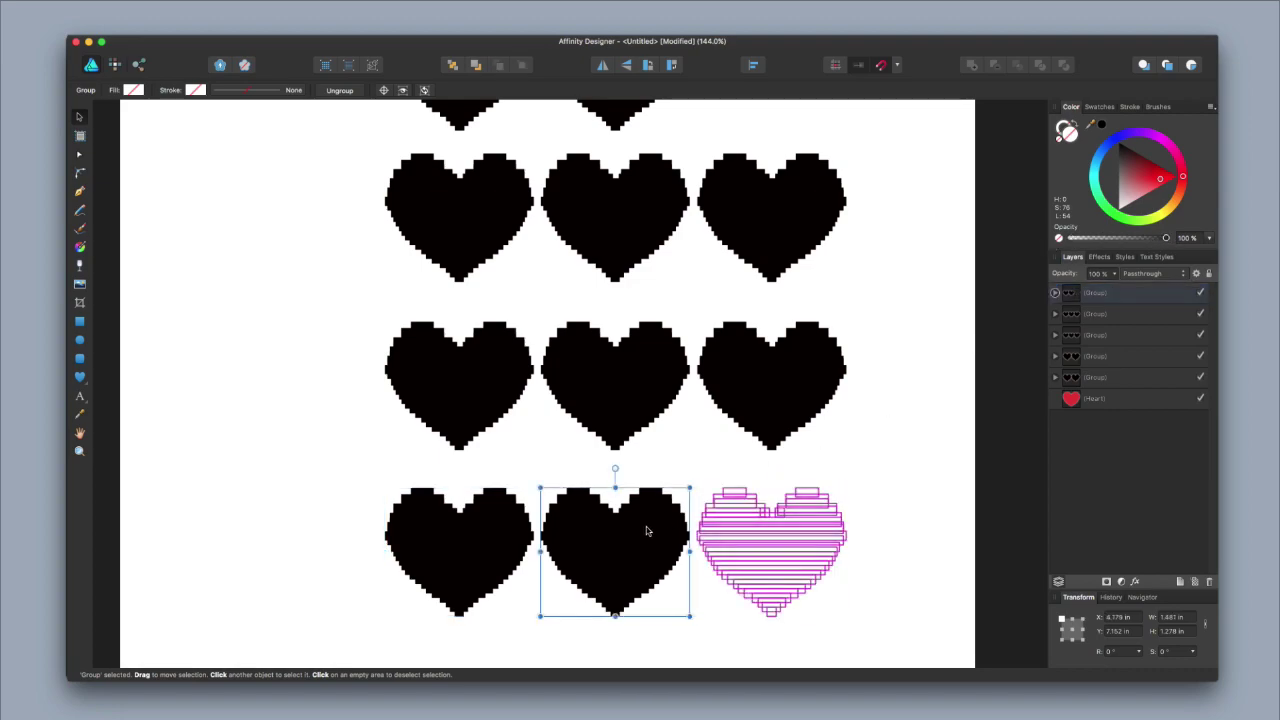
{"action": "left_click_drag", "start_coordinate": [1168, 240], "coordinate": [1062, 244]}
{"action": "left_click", "coordinate": [790, 385]}
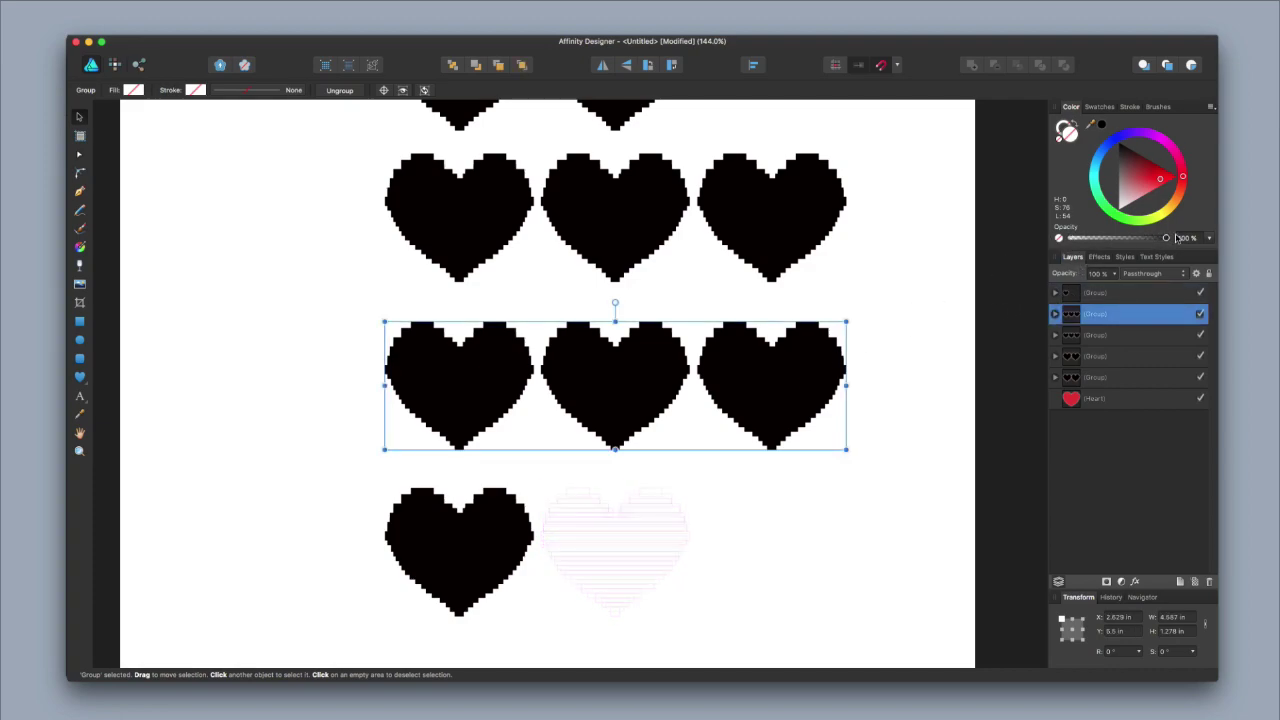
{"action": "left_click_drag", "start_coordinate": [1166, 238], "coordinate": [1062, 244]}
{"action": "key", "text": "super+z"}
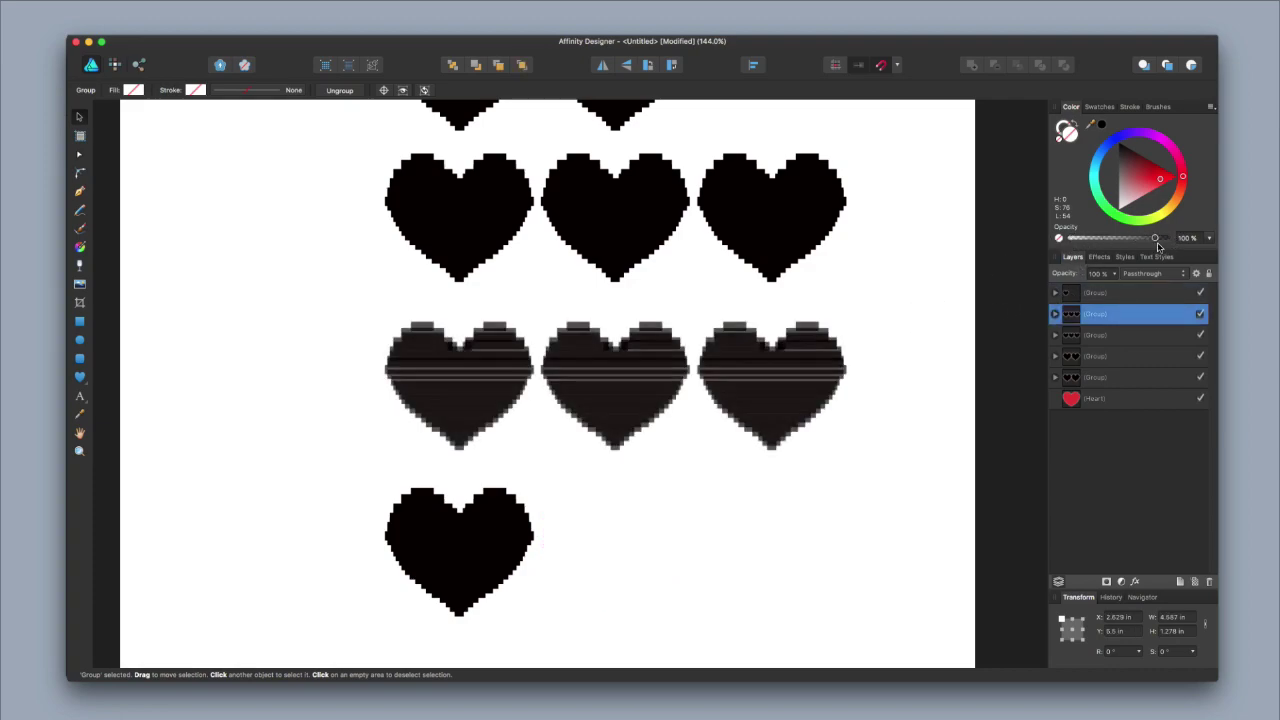
{"action": "double_click", "coordinate": [760, 400]}
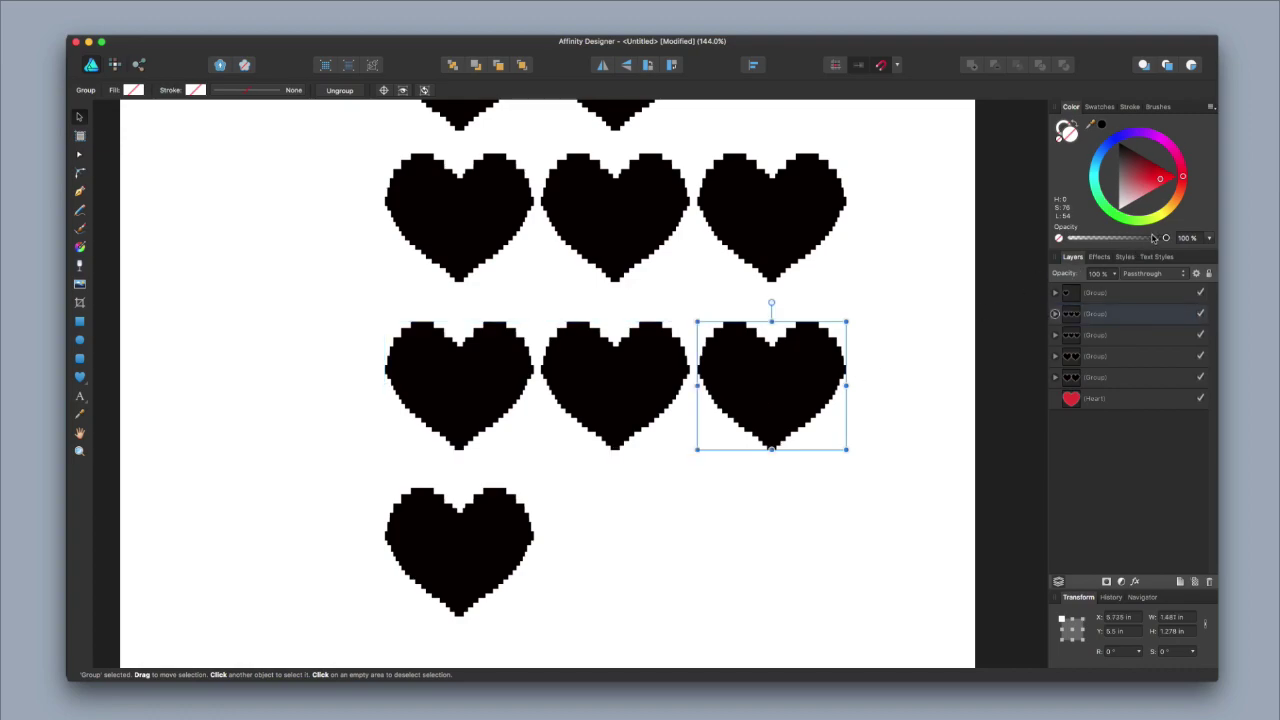
{"action": "left_click_drag", "start_coordinate": [1166, 238], "coordinate": [1058, 242]}
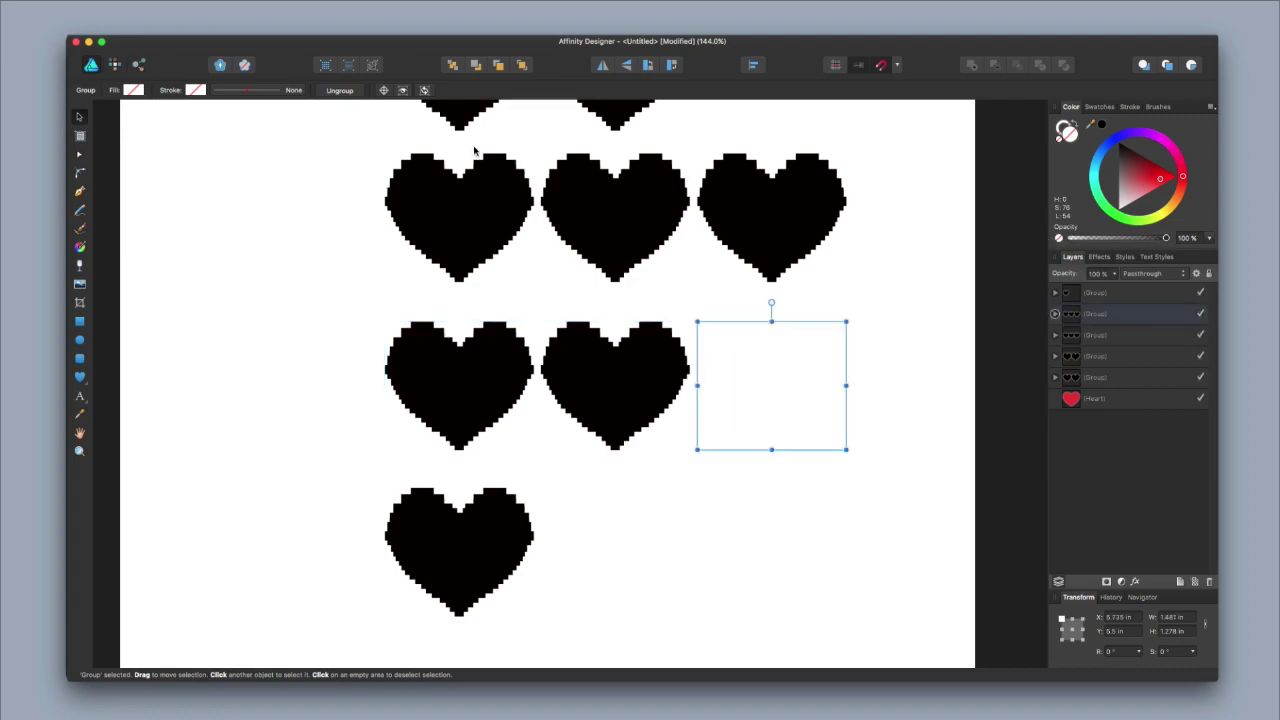
{"action": "left_click_drag", "start_coordinate": [370, 139], "coordinate": [887, 620]}
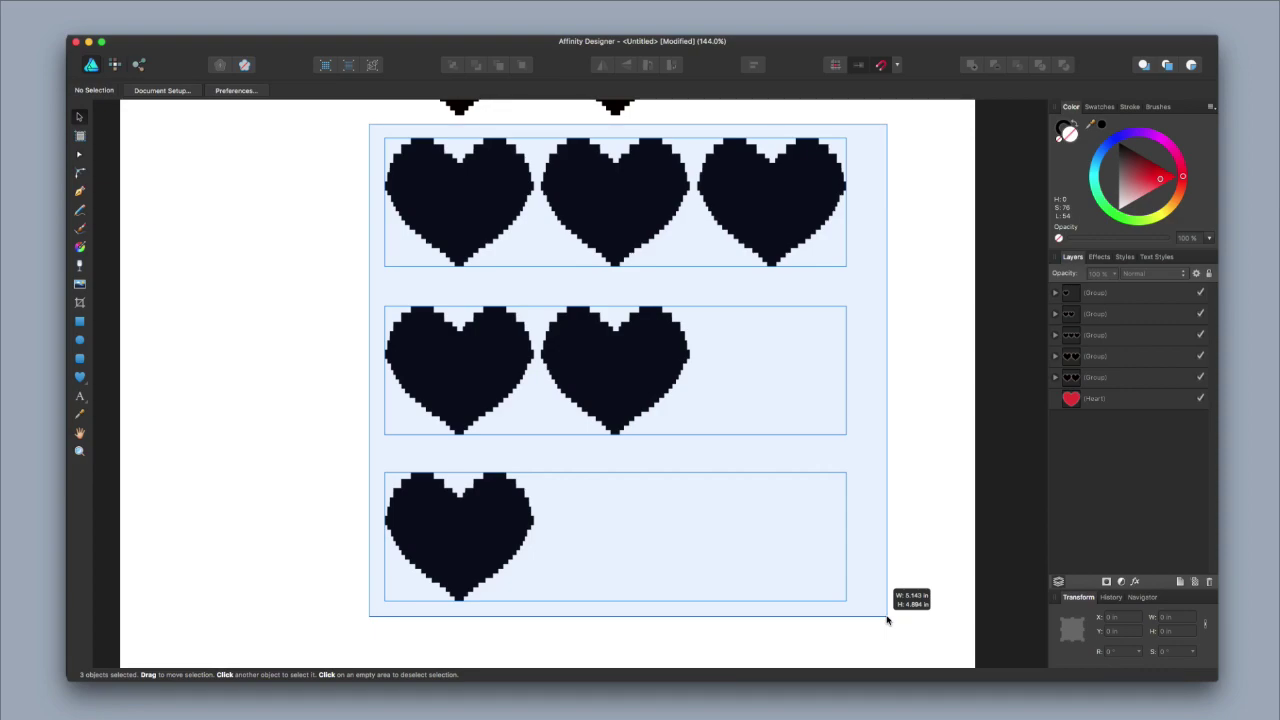
In the Export persona, create export slices from the middle and bottom heart rows.
{"action": "left_click_drag", "start_coordinate": [887, 620], "coordinate": [886, 614]}
{"action": "key", "text": "super+3"}
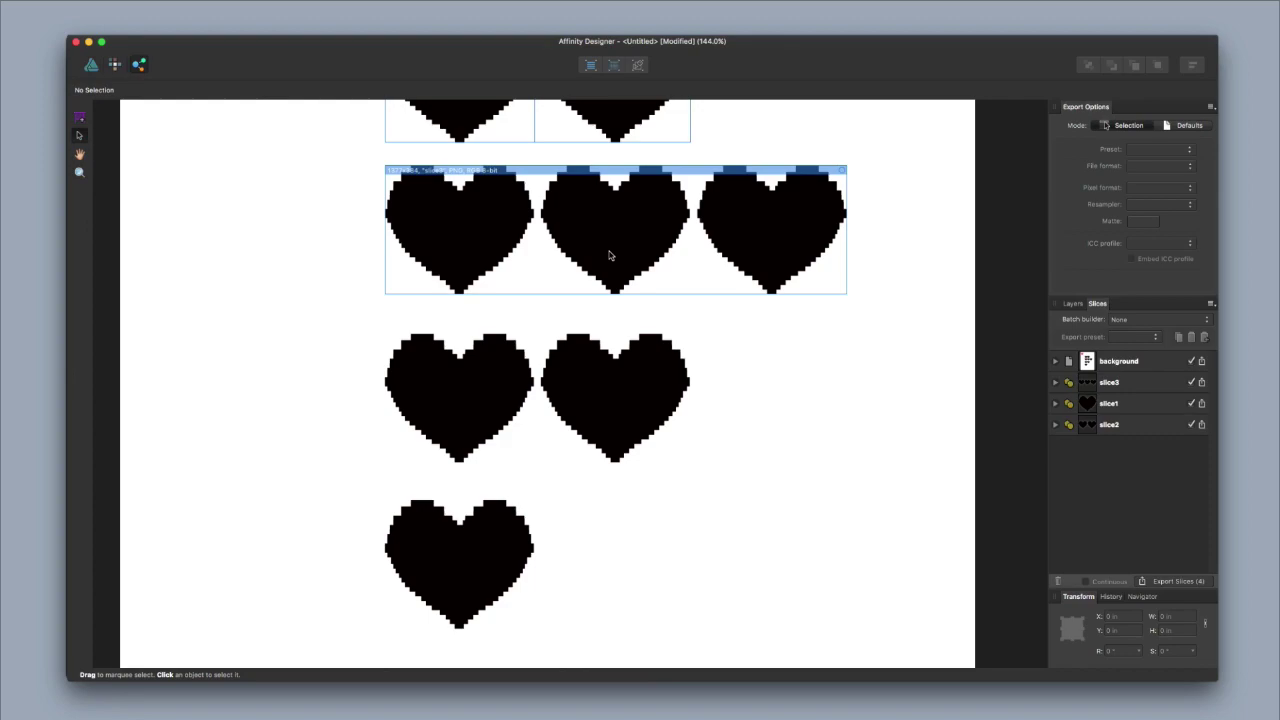
{"action": "left_click", "coordinate": [594, 380]}
{"action": "right_click", "coordinate": [595, 379]}
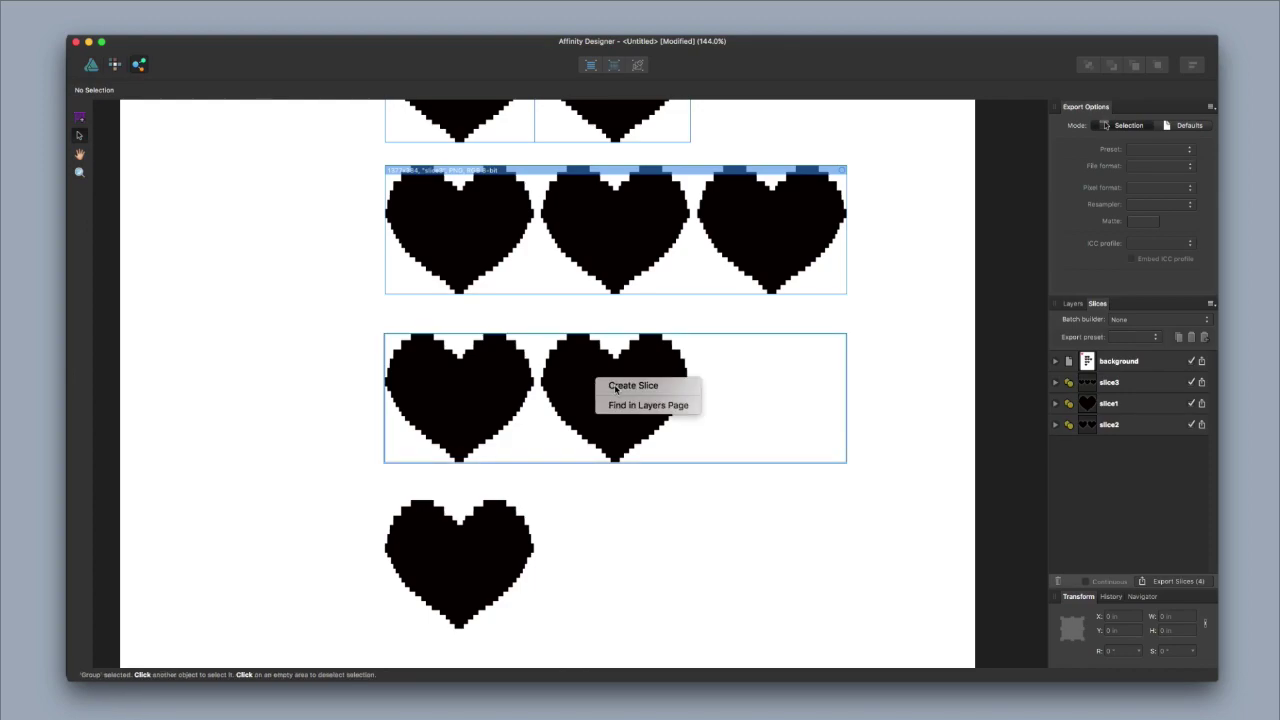
{"action": "left_click", "coordinate": [615, 387]}
{"action": "left_click", "coordinate": [469, 563]}
{"action": "right_click", "coordinate": [481, 558]}
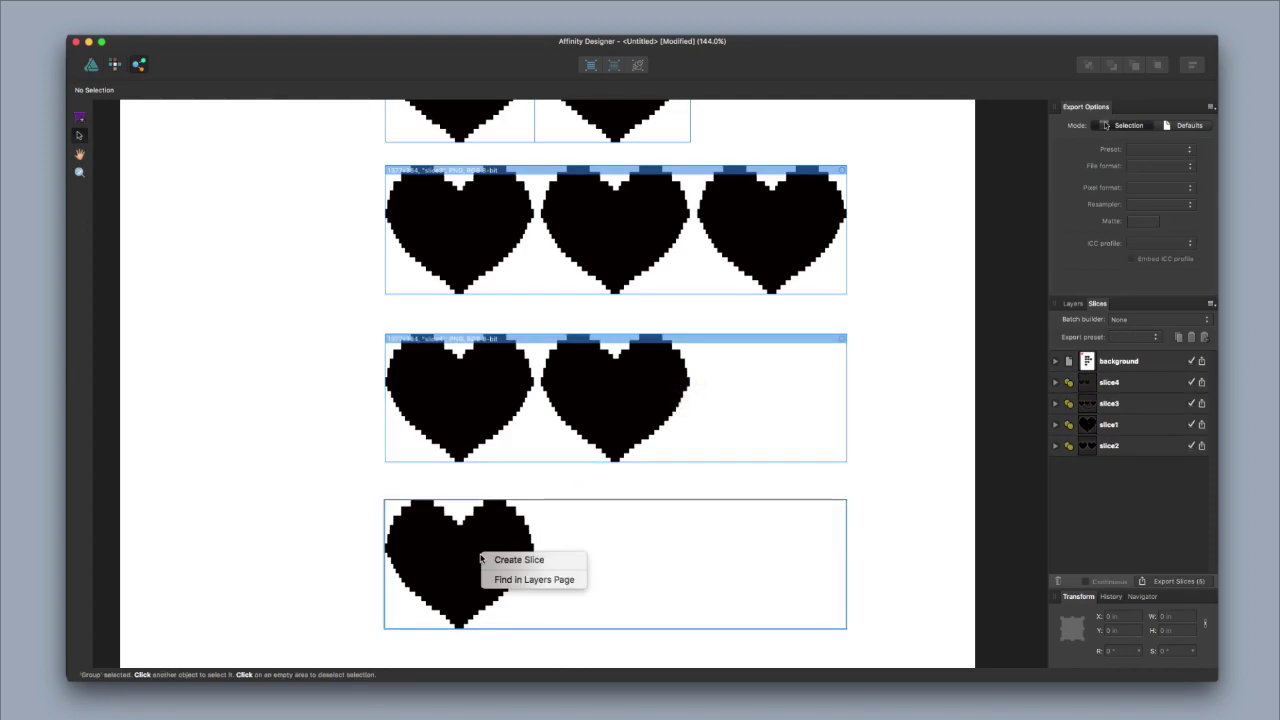
{"action": "left_click", "coordinate": [484, 559]}
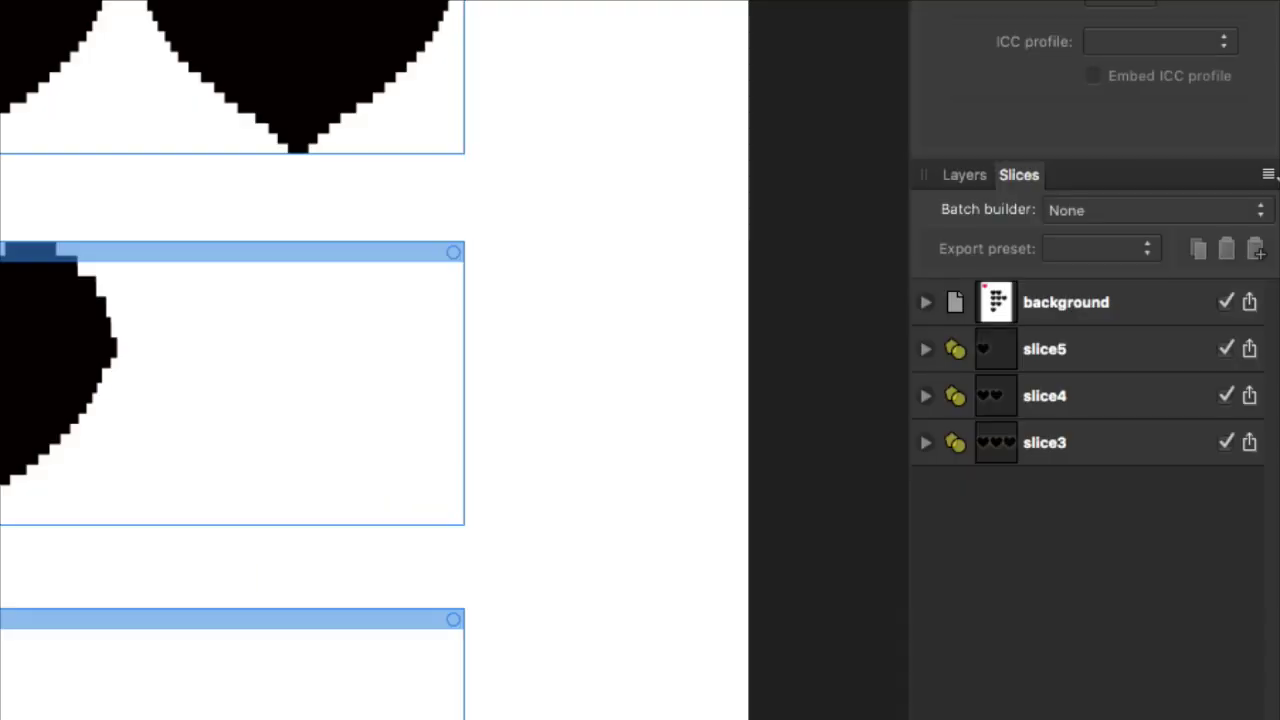
Export the one-, two- and three-heart slices as PNGs named Heart1, Heart2 and Heart 3.
{"action": "left_click", "coordinate": [1249, 347]}
{"action": "type", "text": "Heart"}
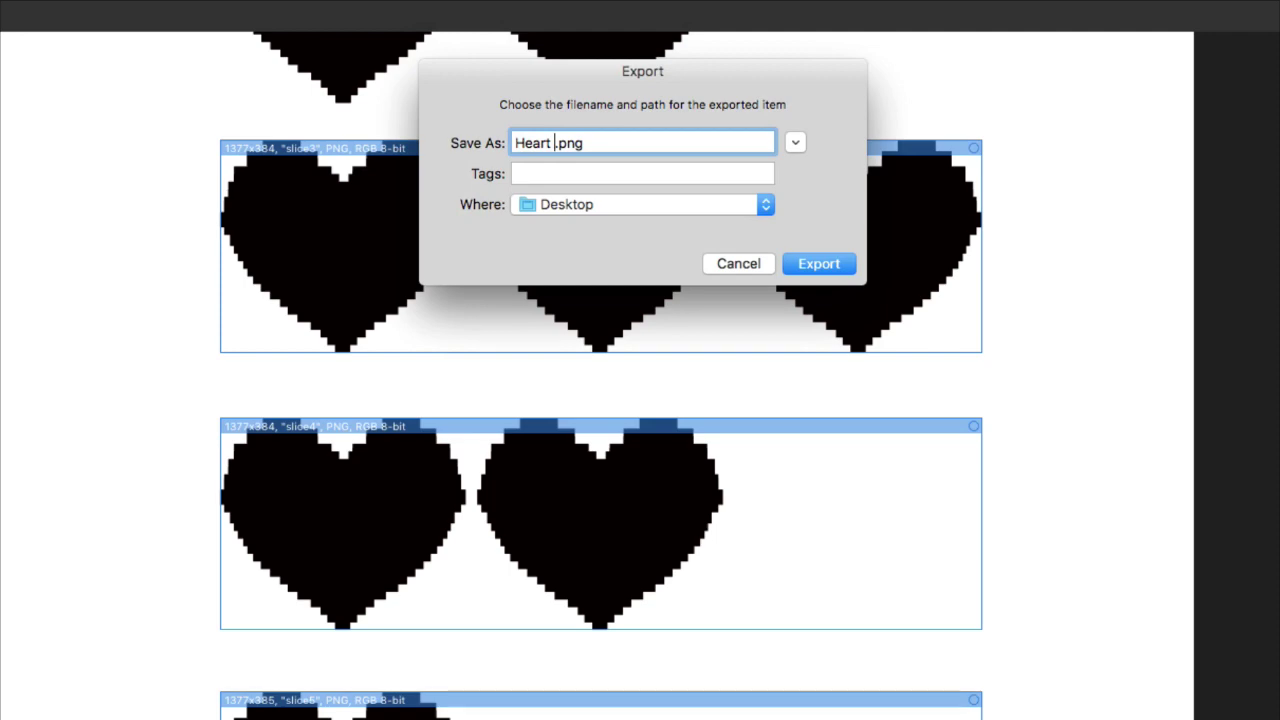
{"action": "type", "text": "1"}
{"action": "key", "text": "Return"}
{"action": "left_click", "coordinate": [1250, 400]}
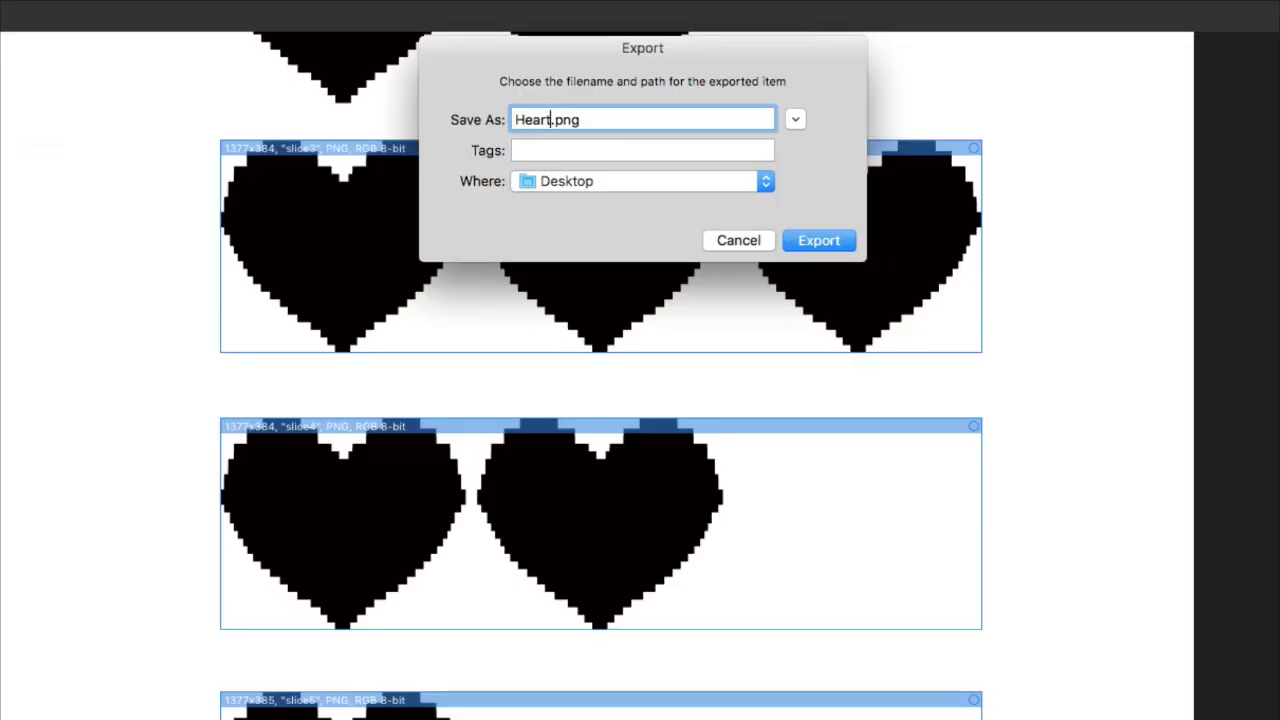
{"action": "type", "text": "2"}
{"action": "key", "text": "Return"}
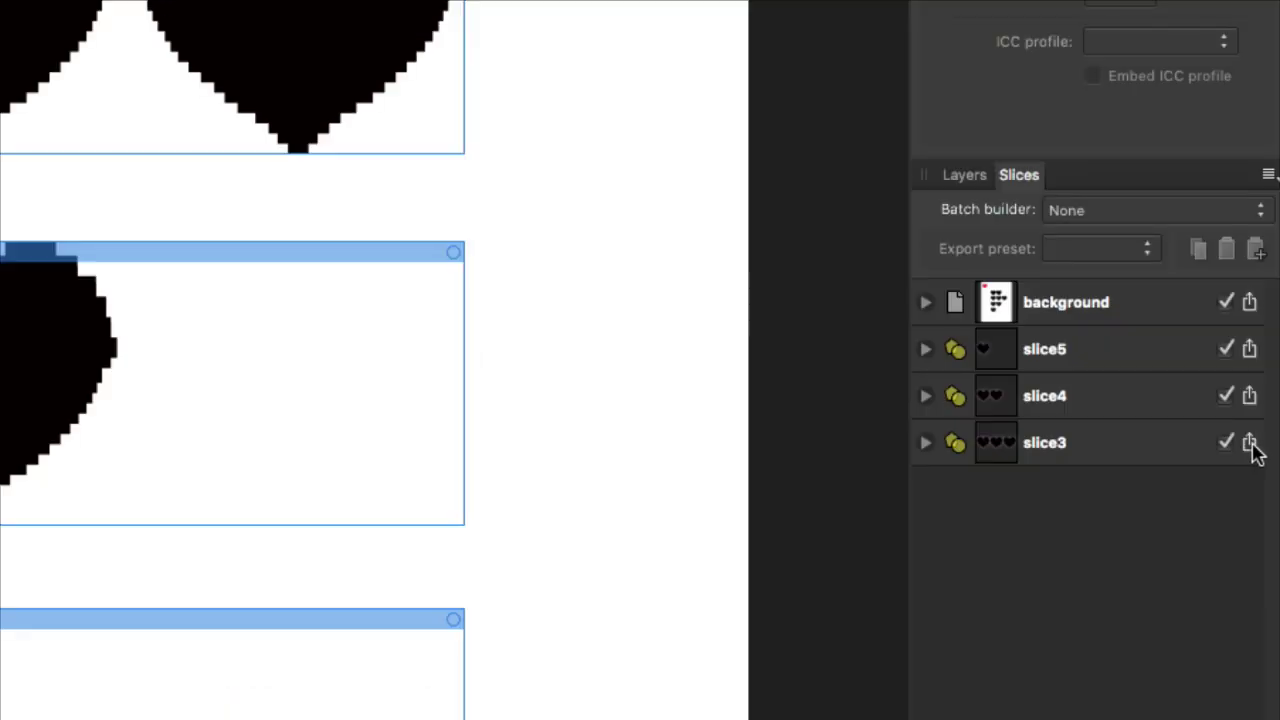
{"action": "left_click", "coordinate": [1249, 446]}
{"action": "type", "text": "Heart 3"}
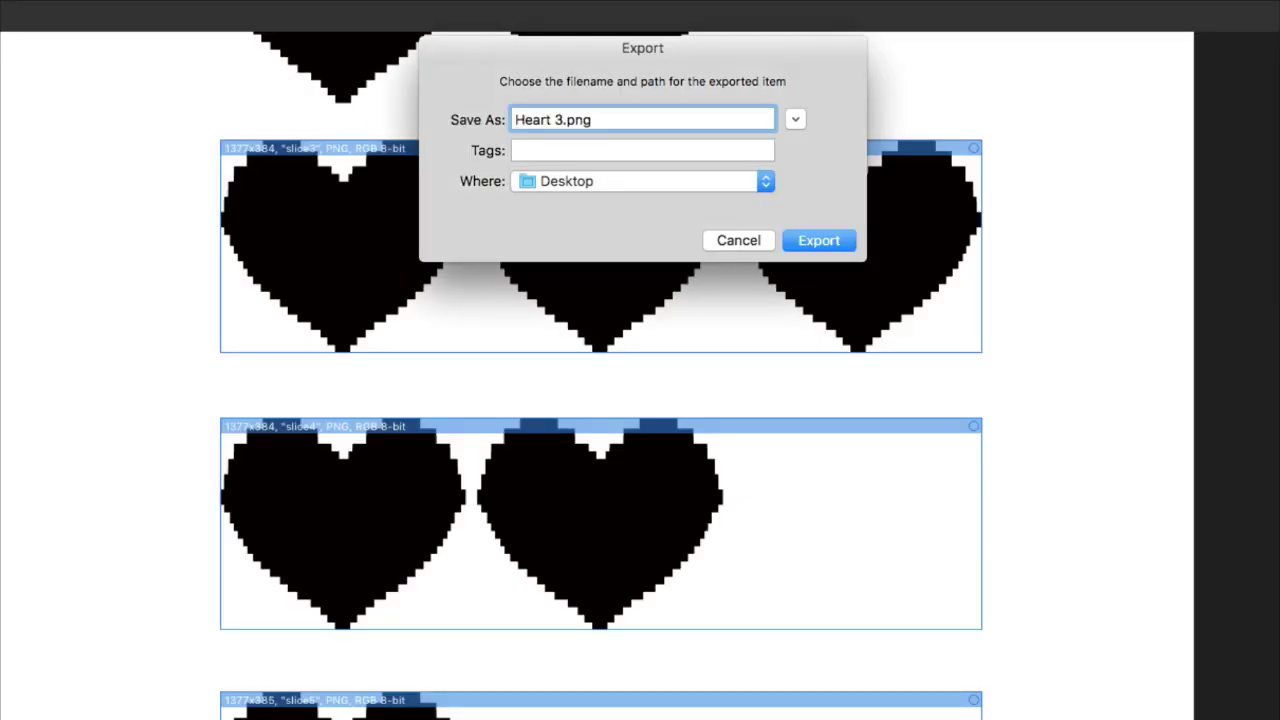
{"action": "key", "text": "Return"}
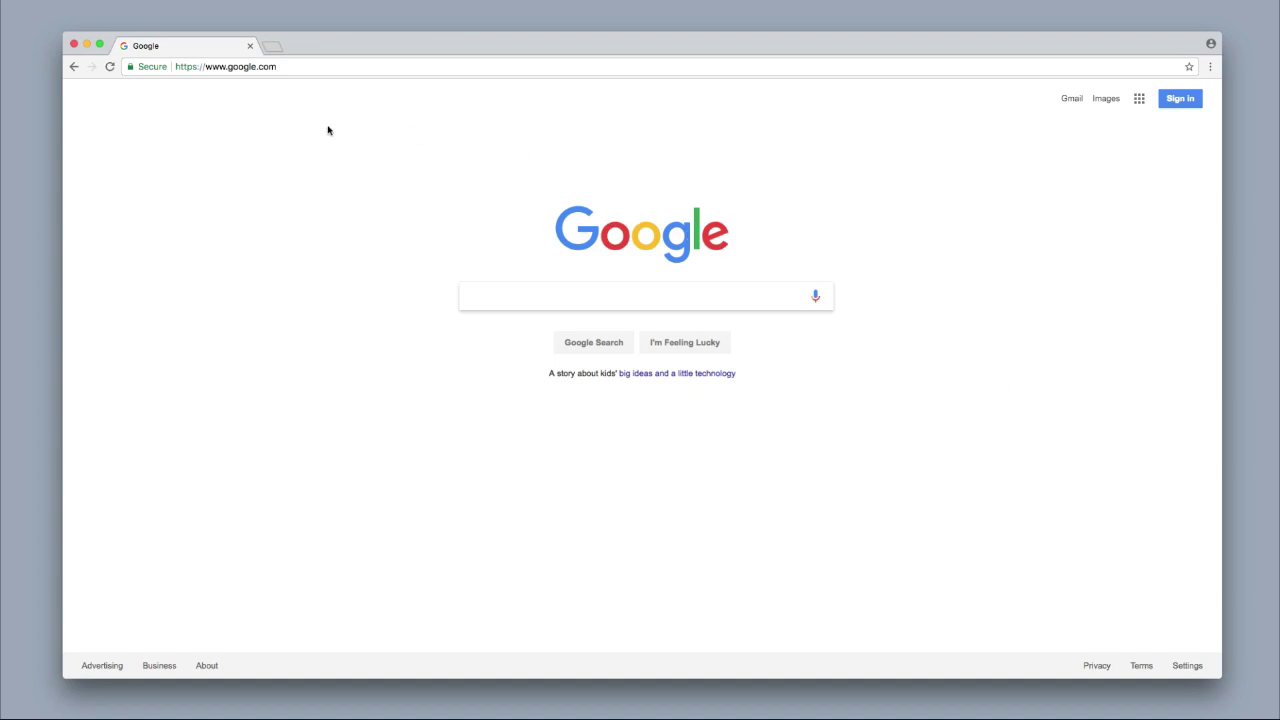
Search 'convert png to svg' and open Online-Convert's 'Convert image to the SVG format' page.
{"action": "left_click", "coordinate": [293, 67]}
{"action": "type", "text": "convert png to svg"}
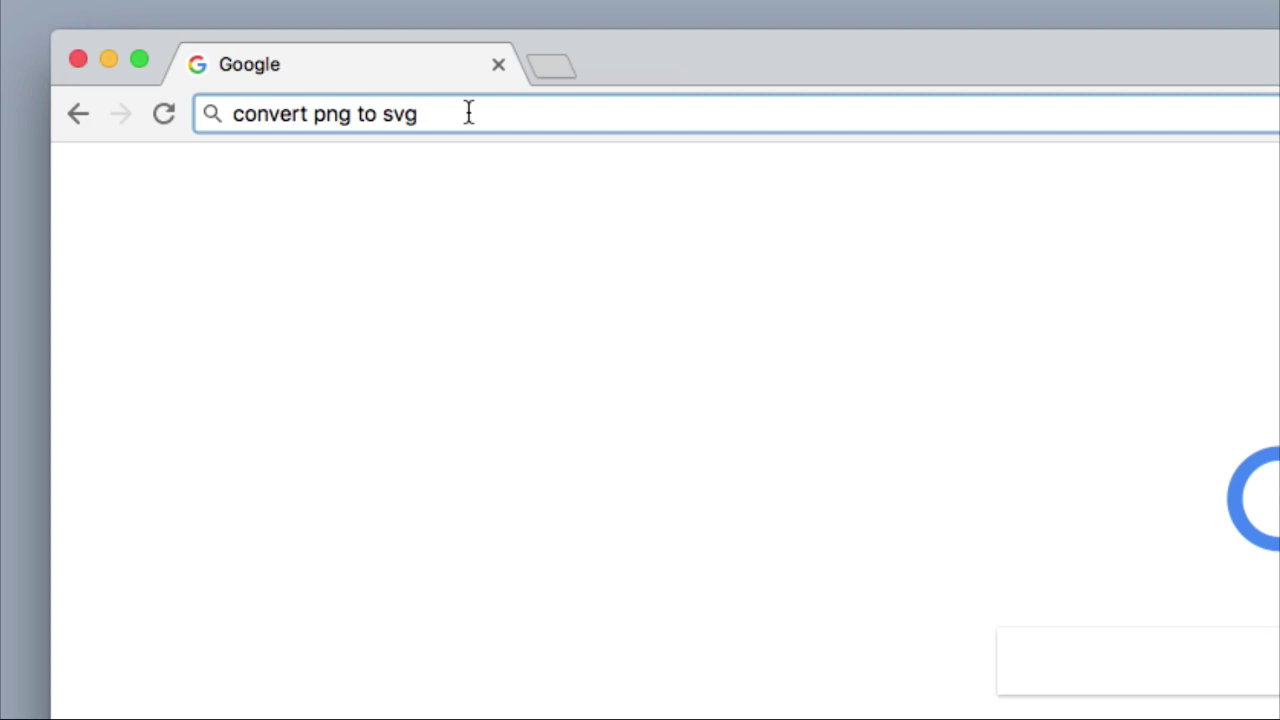
{"action": "key", "text": "Return"}
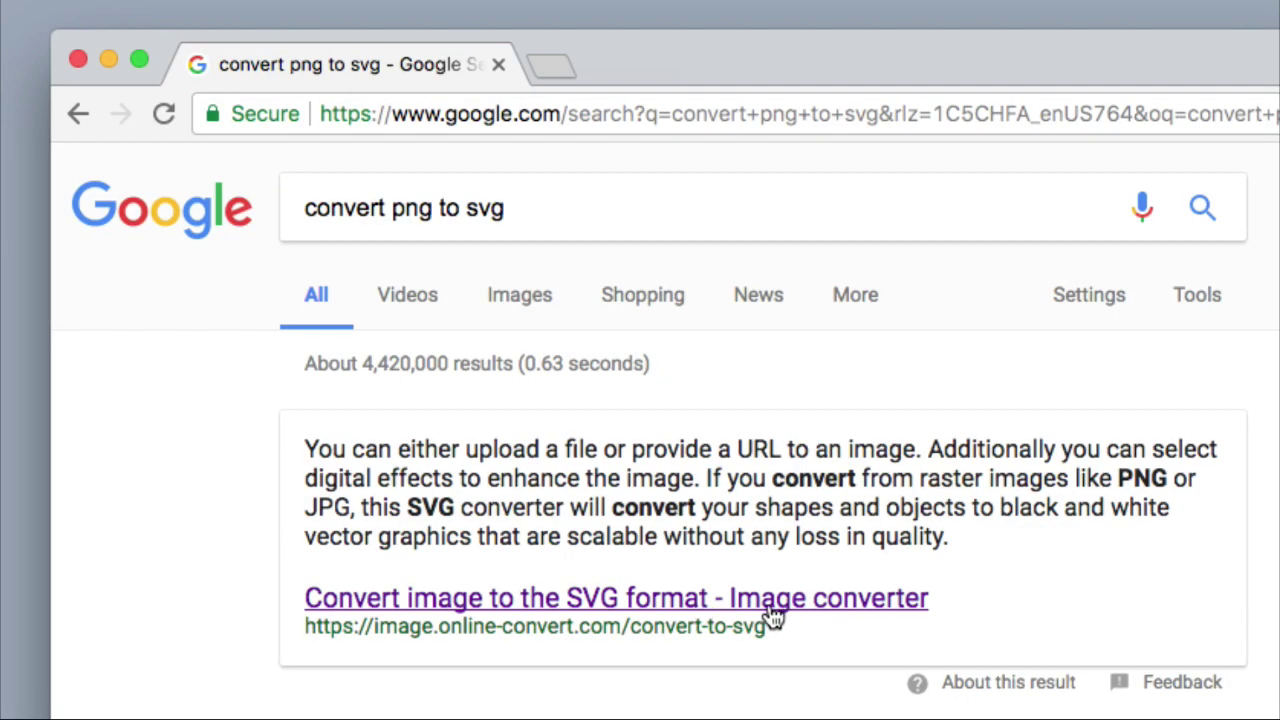
{"action": "left_click", "coordinate": [774, 614]}
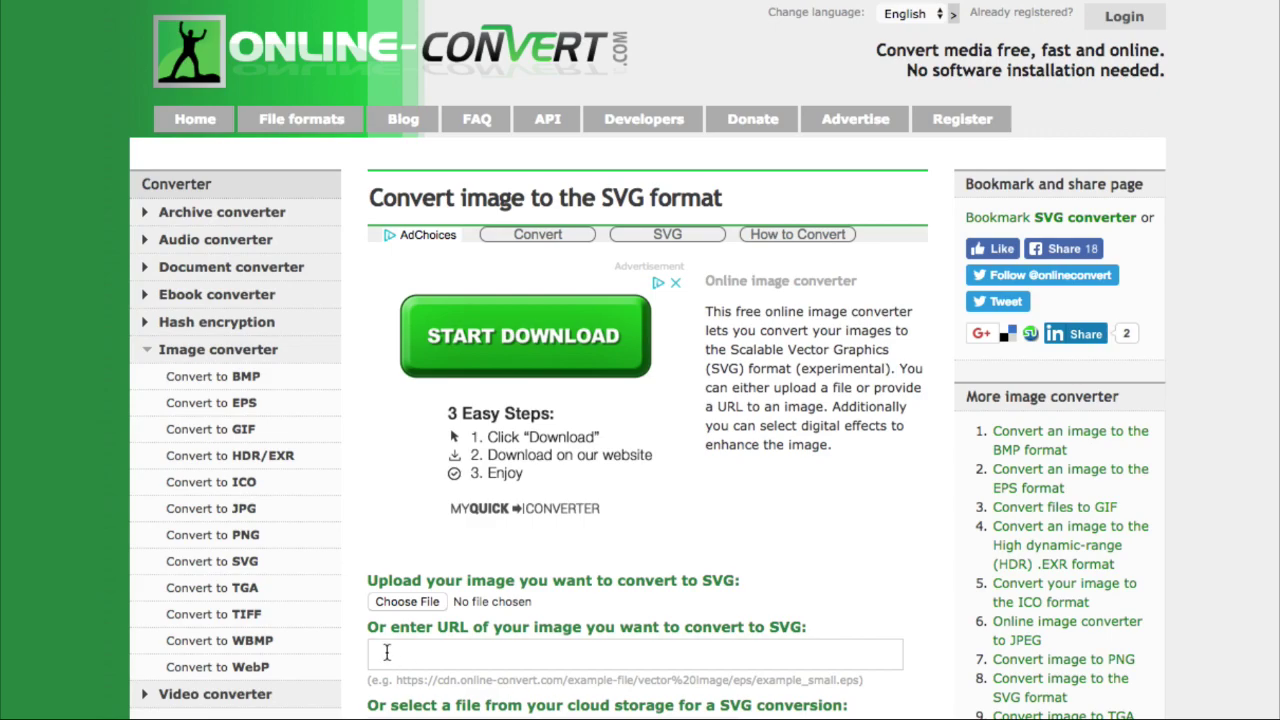
Convert 1 Heart.png from the Desktop to SVG, then start a fresh SVG conversion.
{"action": "left_click", "coordinate": [410, 603]}
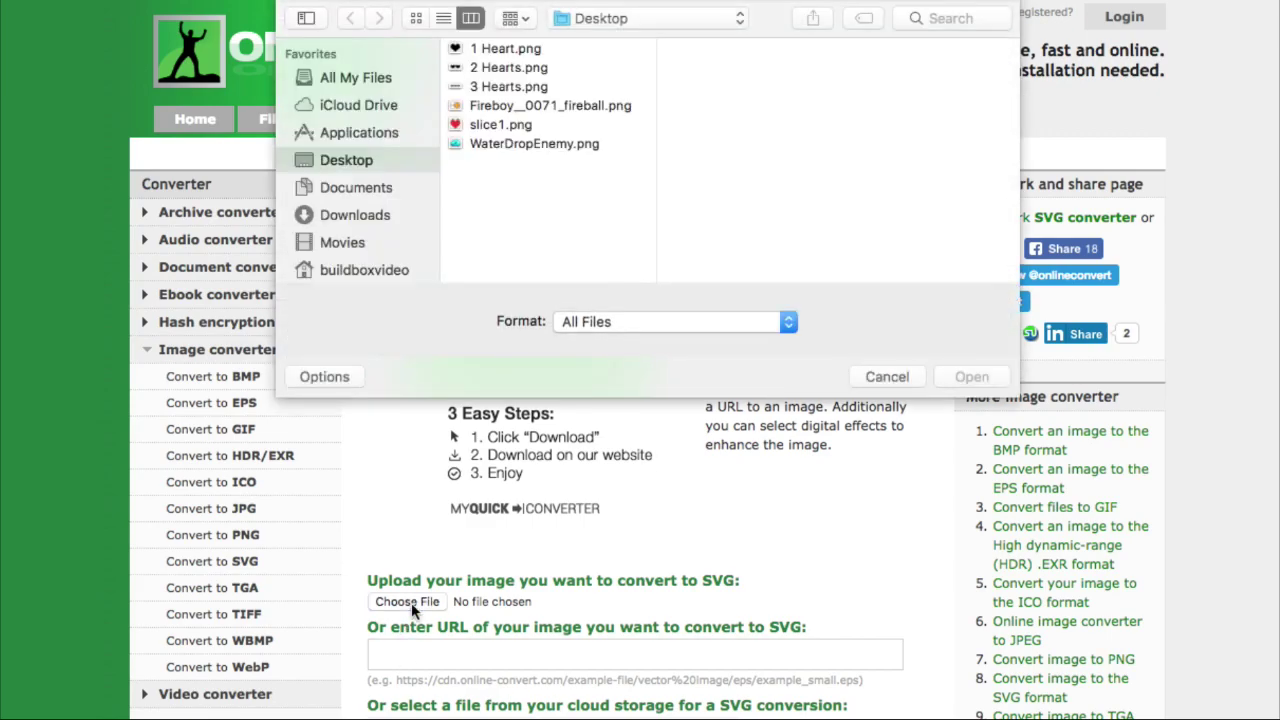
{"action": "left_click", "coordinate": [500, 50]}
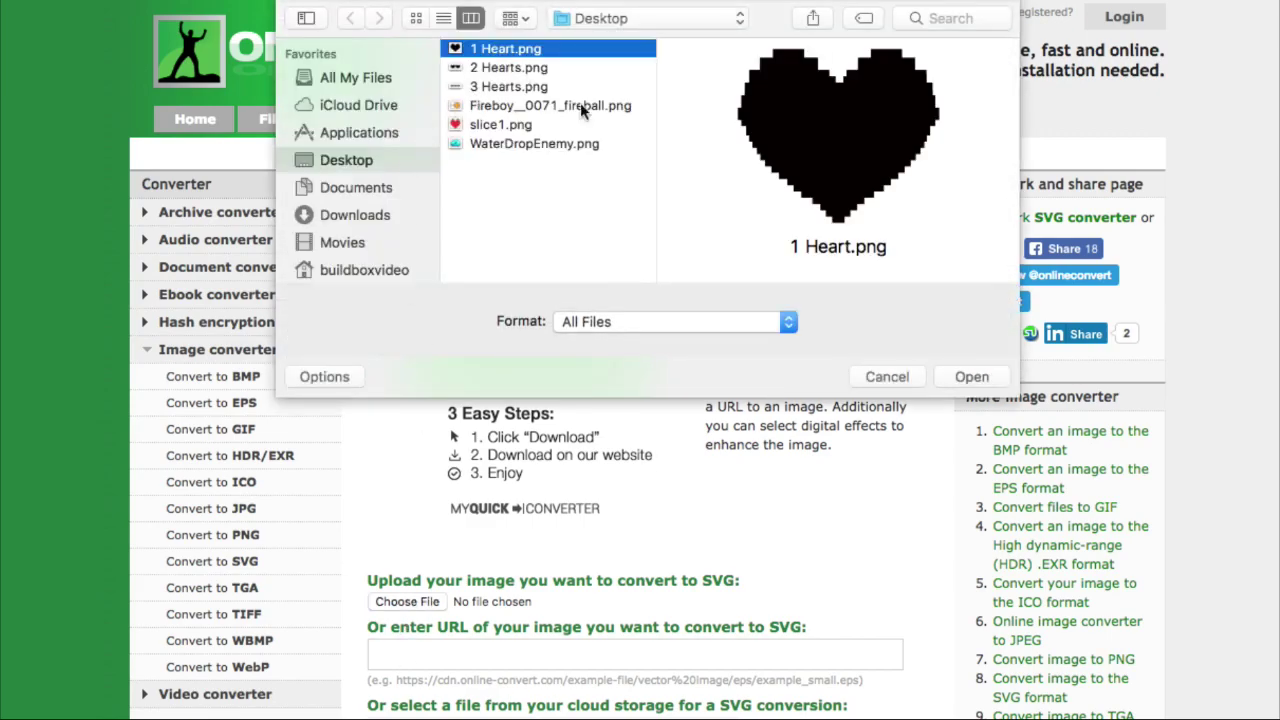
{"action": "left_click", "coordinate": [982, 376]}
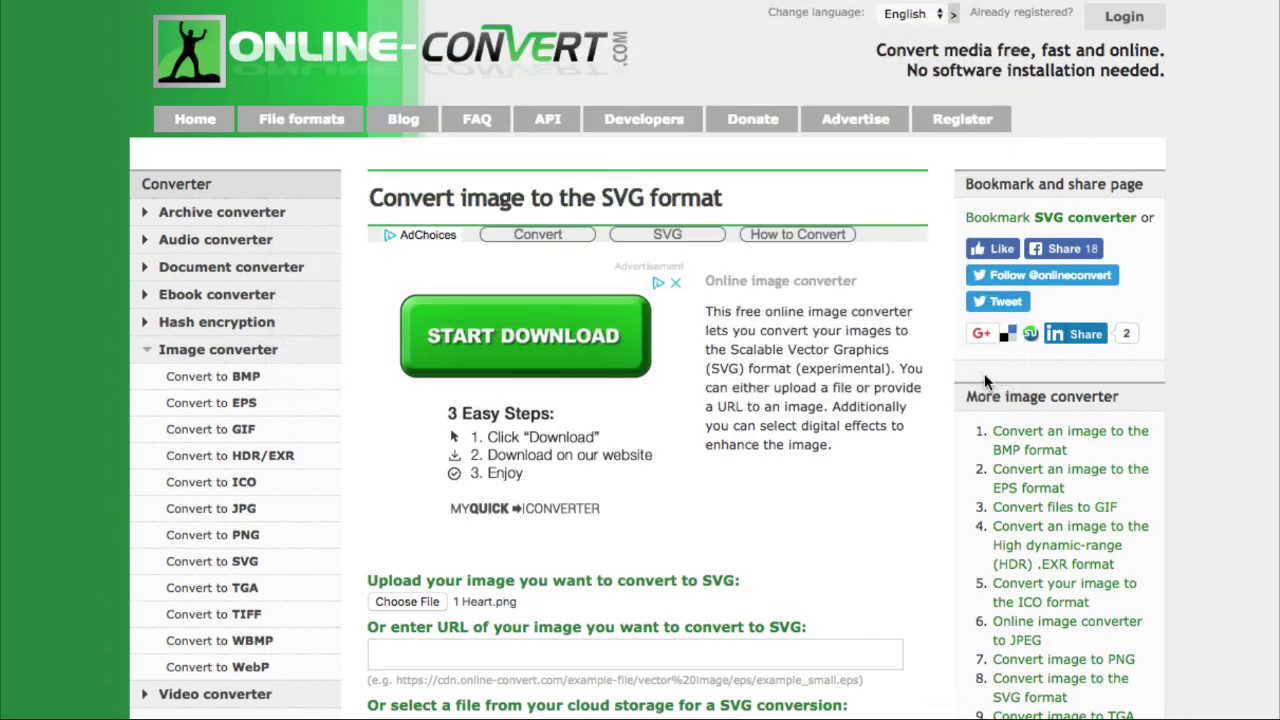
{"action": "scroll", "coordinate": [985, 380], "scroll_direction": "down", "scroll_amount": 10}
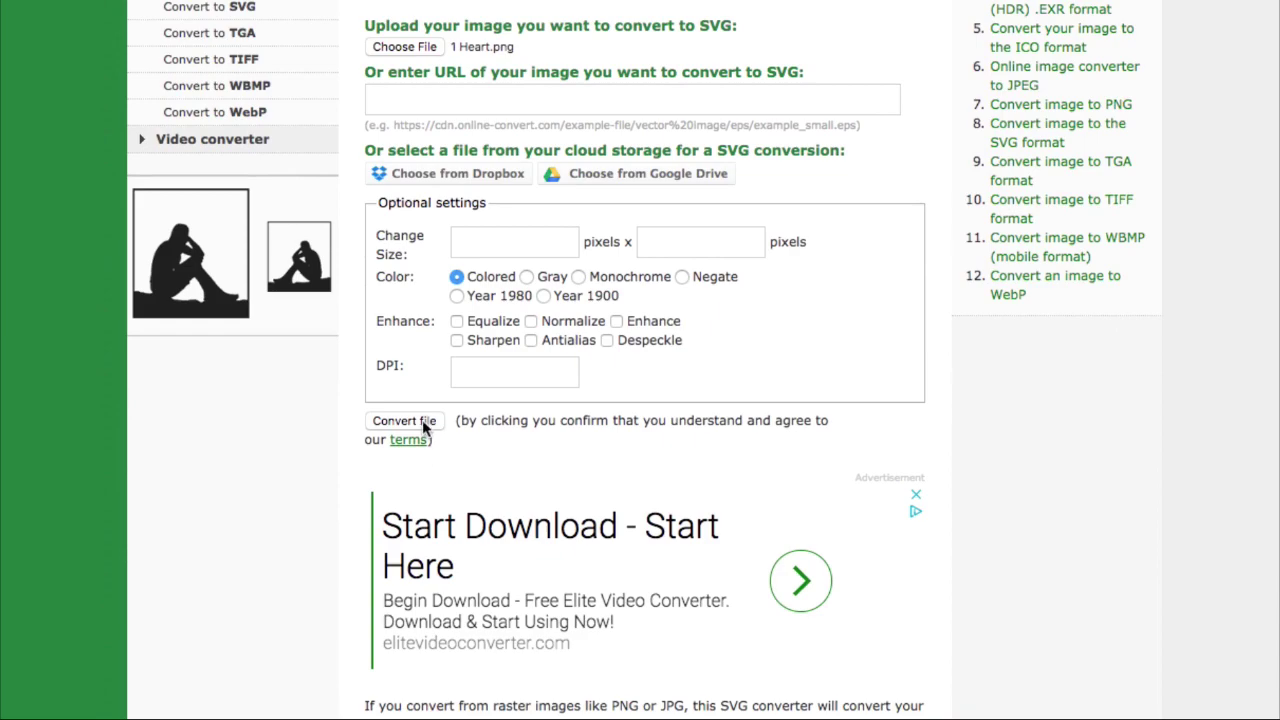
{"action": "left_click", "coordinate": [423, 422]}
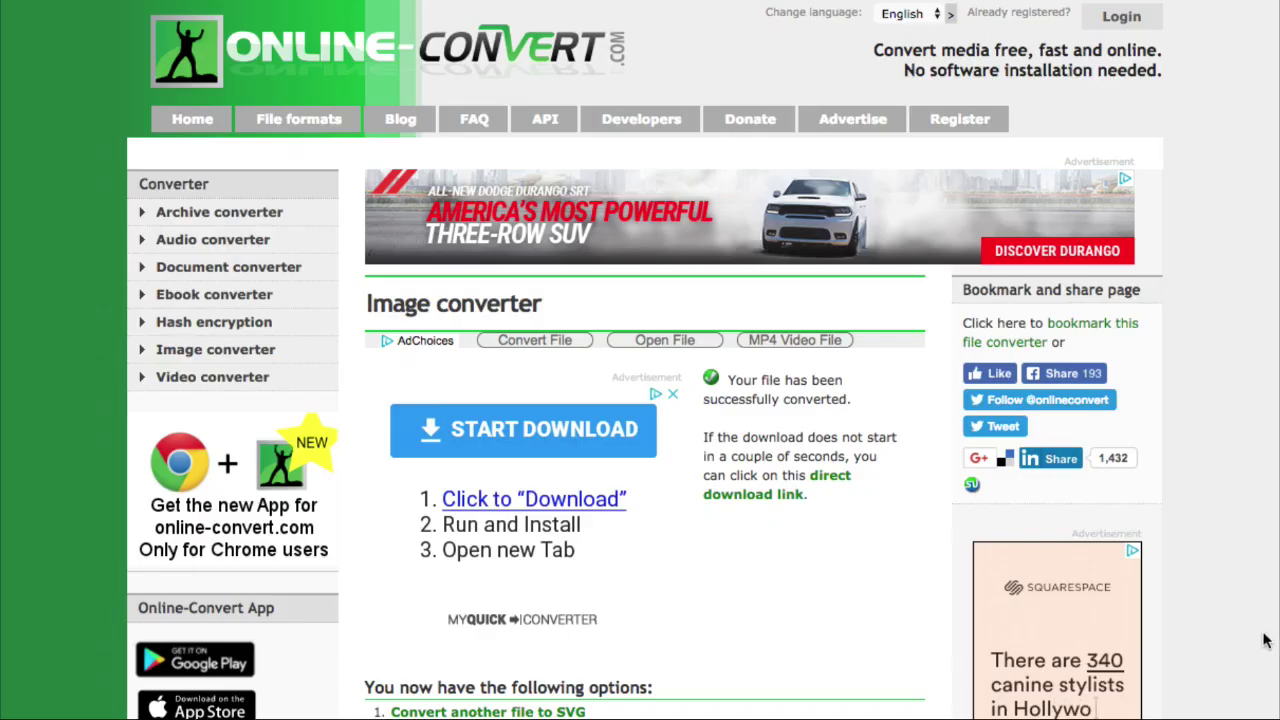
{"action": "scroll", "coordinate": [786, 675], "scroll_direction": "down", "scroll_amount": 3}
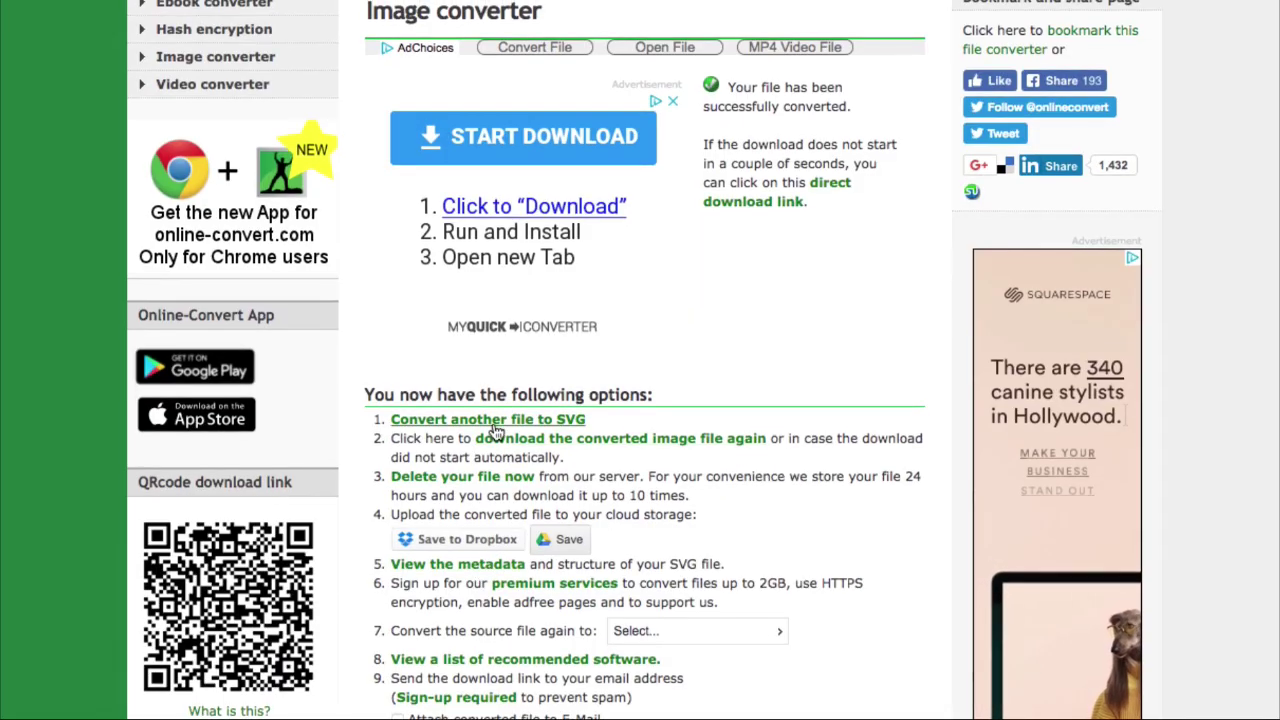
{"action": "left_click", "coordinate": [496, 424]}
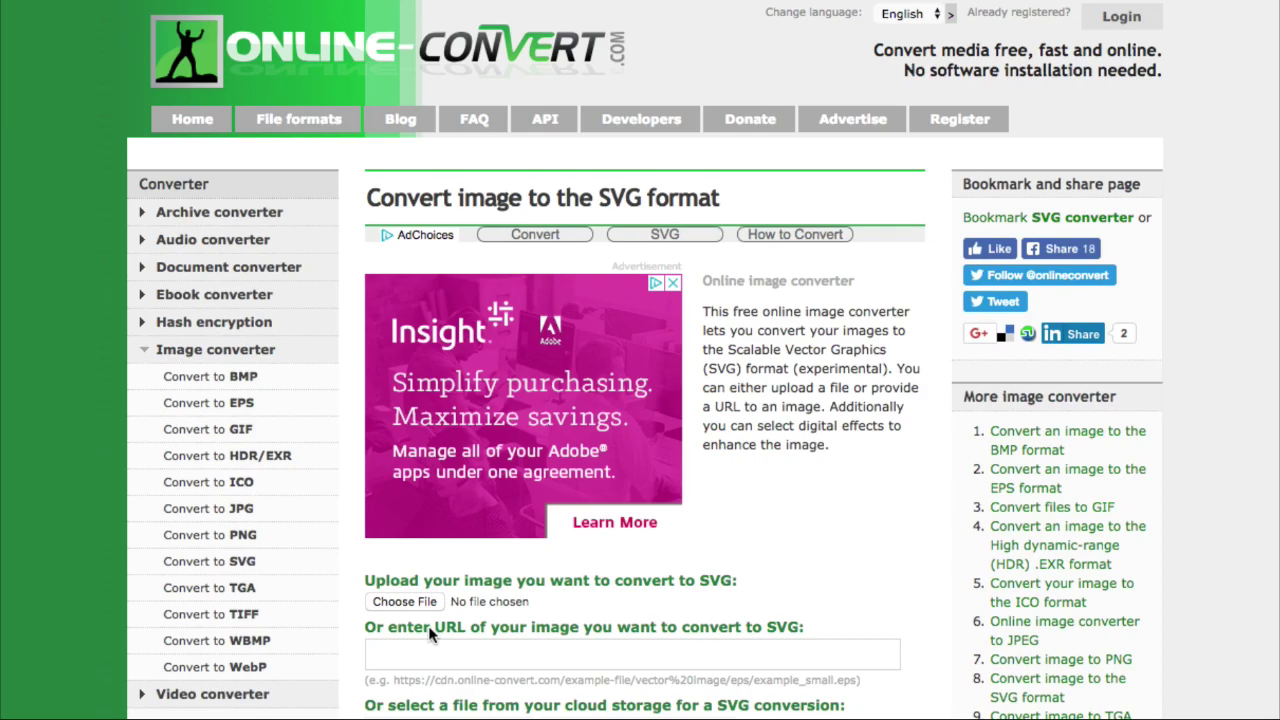
Upload 2 Hearts.png from the Desktop for SVG conversion.
{"action": "scroll", "coordinate": [430, 633], "scroll_direction": "down", "scroll_amount": 2}
{"action": "left_click", "coordinate": [406, 383]}
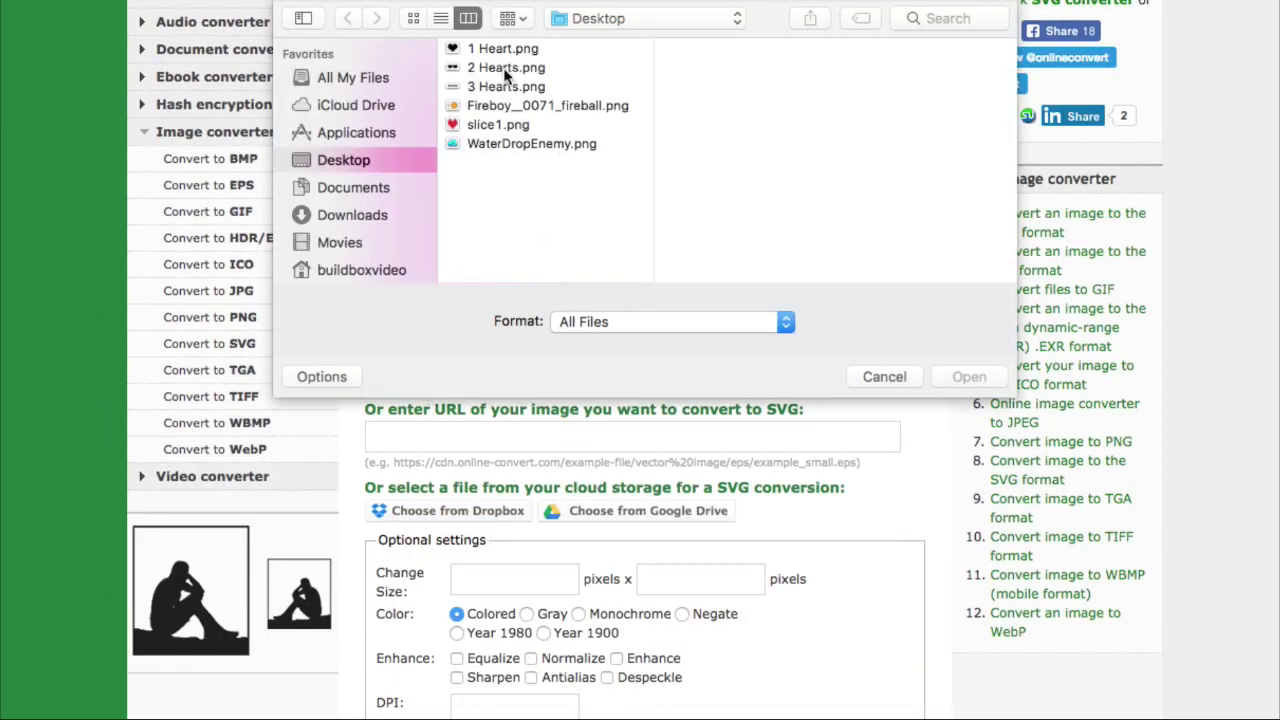
{"action": "left_click", "coordinate": [489, 67]}
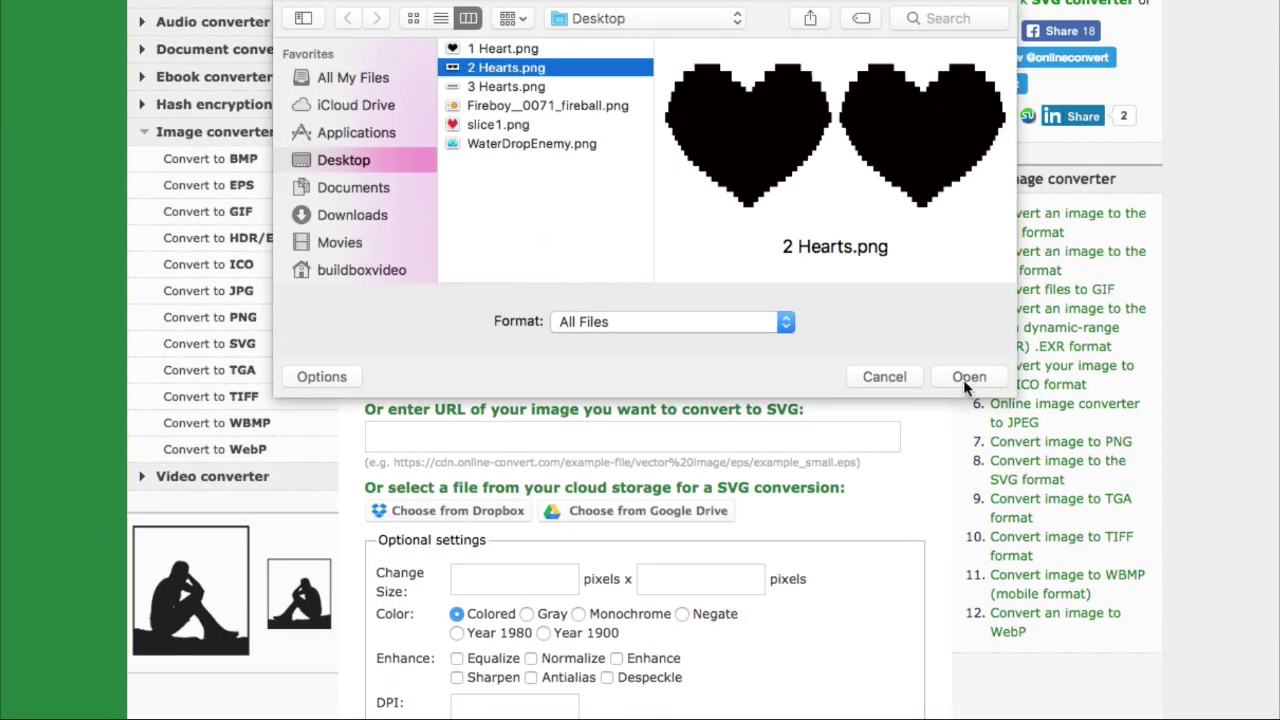
{"action": "left_click", "coordinate": [969, 377]}
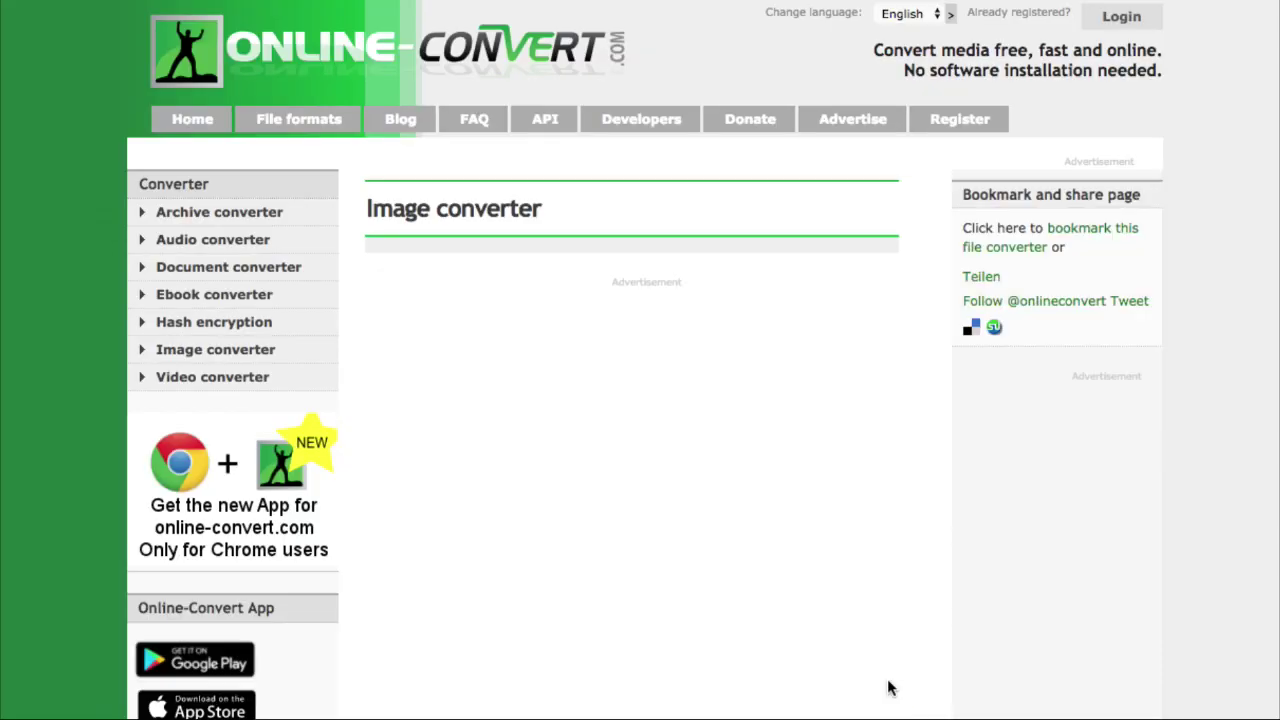
Start another conversion and convert 3 Hearts.png to SVG.
{"action": "scroll", "coordinate": [888, 688], "scroll_direction": "down", "scroll_amount": 3}
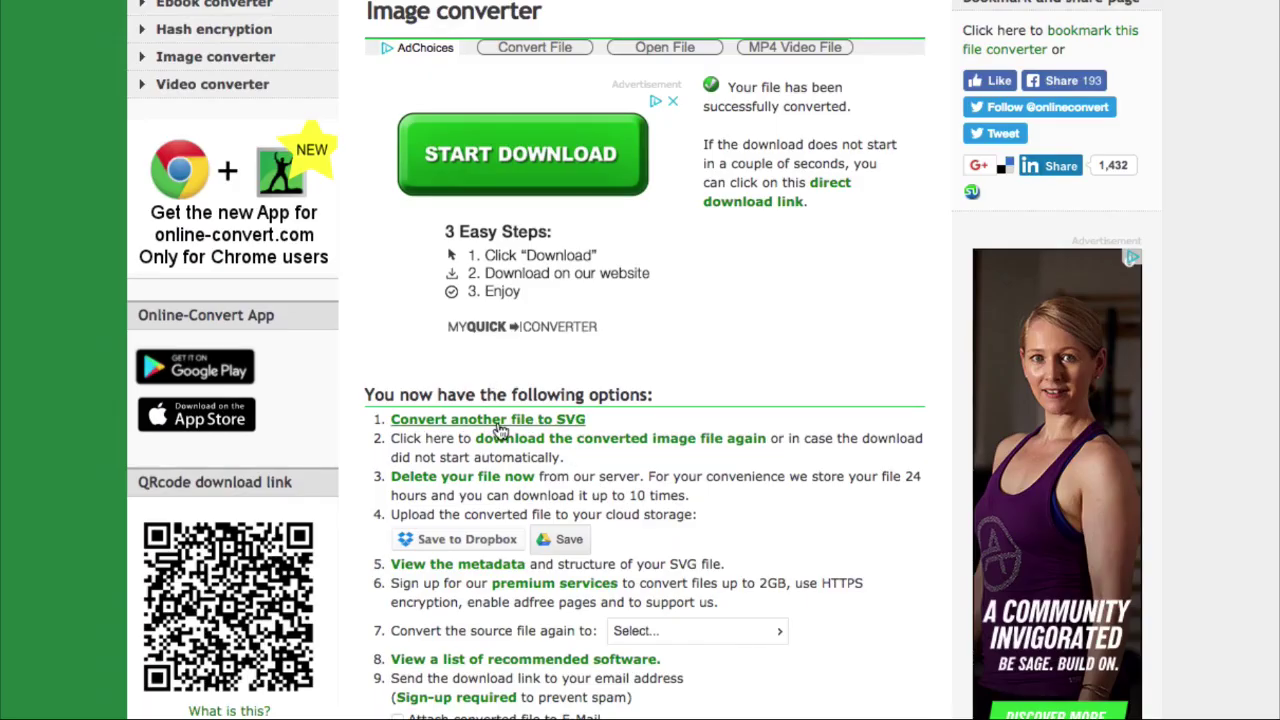
{"action": "left_click", "coordinate": [497, 418]}
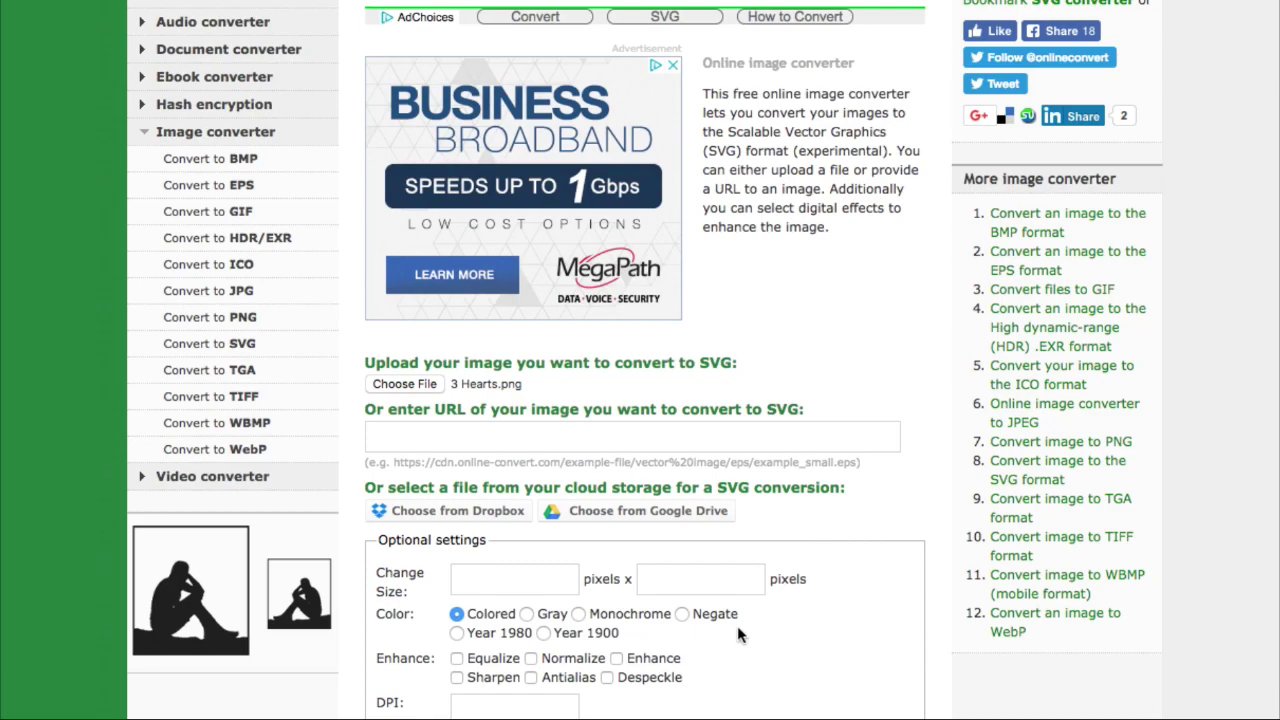
{"action": "scroll", "coordinate": [642, 627], "scroll_direction": "down", "scroll_amount": 5}
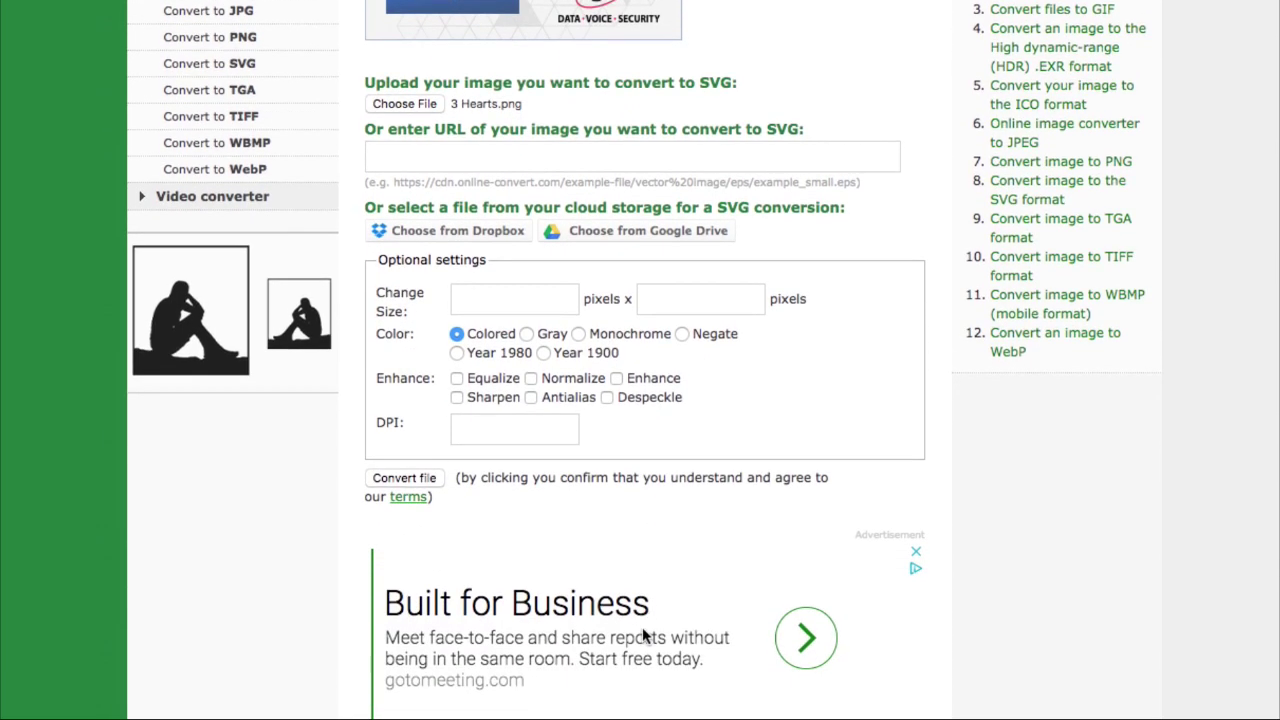
{"action": "left_click", "coordinate": [420, 479]}
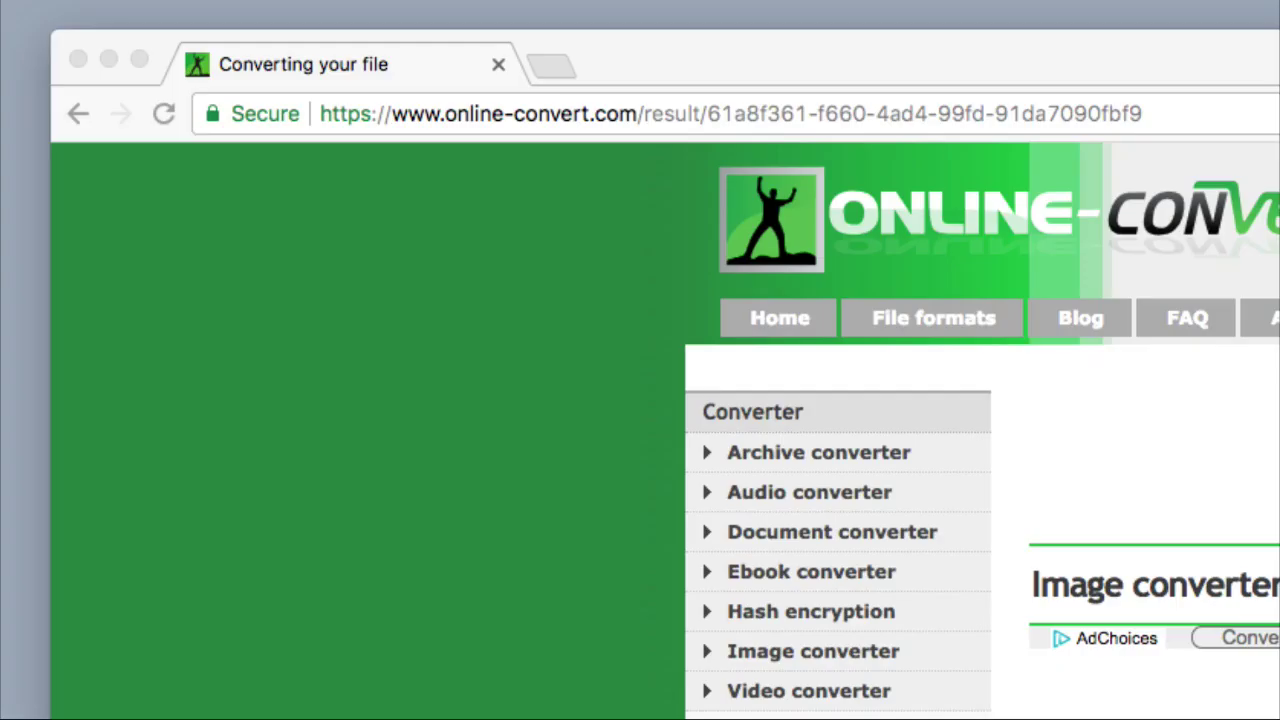
Search the web for 'fontastic' and open the Fontastic website.
{"action": "left_click", "coordinate": [472, 113]}
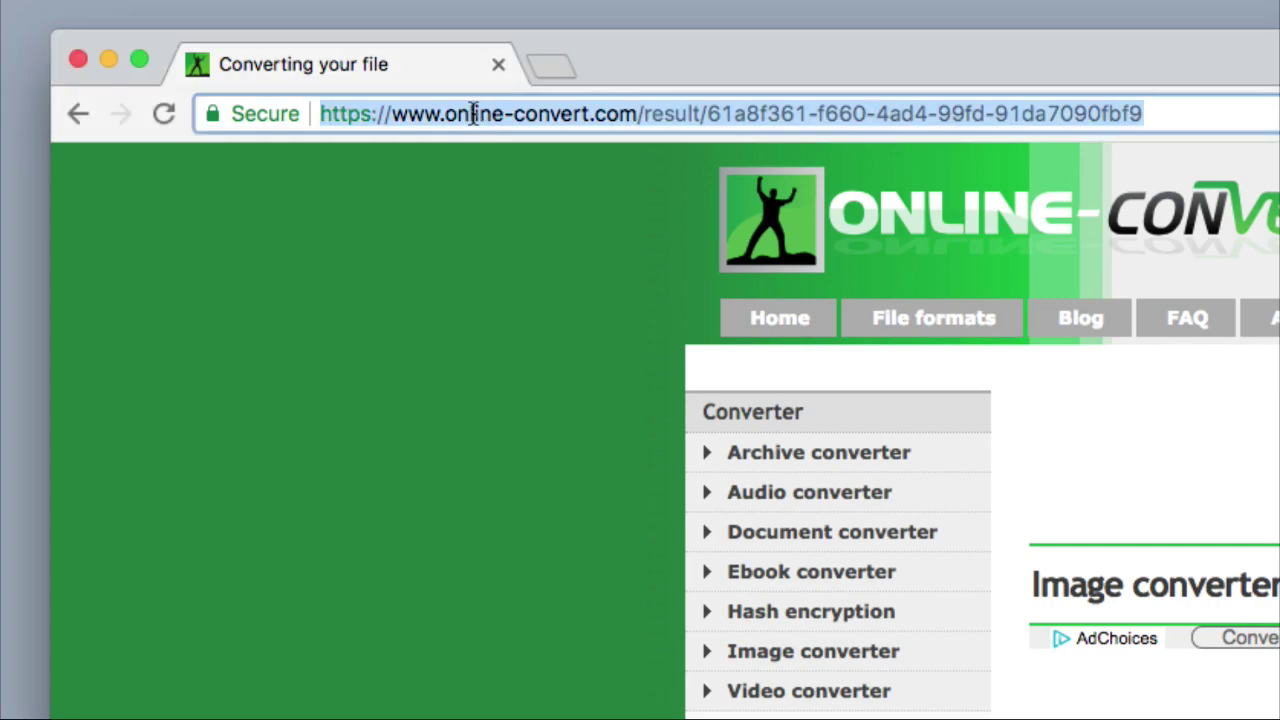
{"action": "type", "text": "fontastic"}
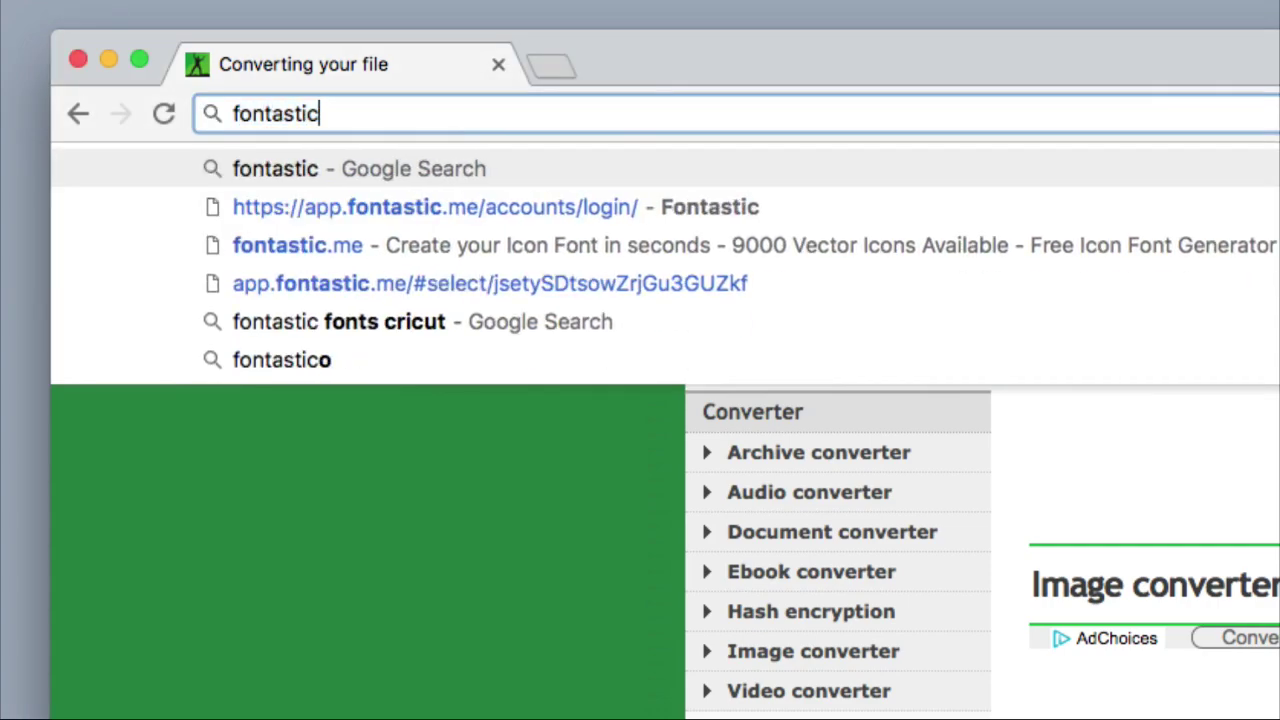
{"action": "key", "text": "Return"}
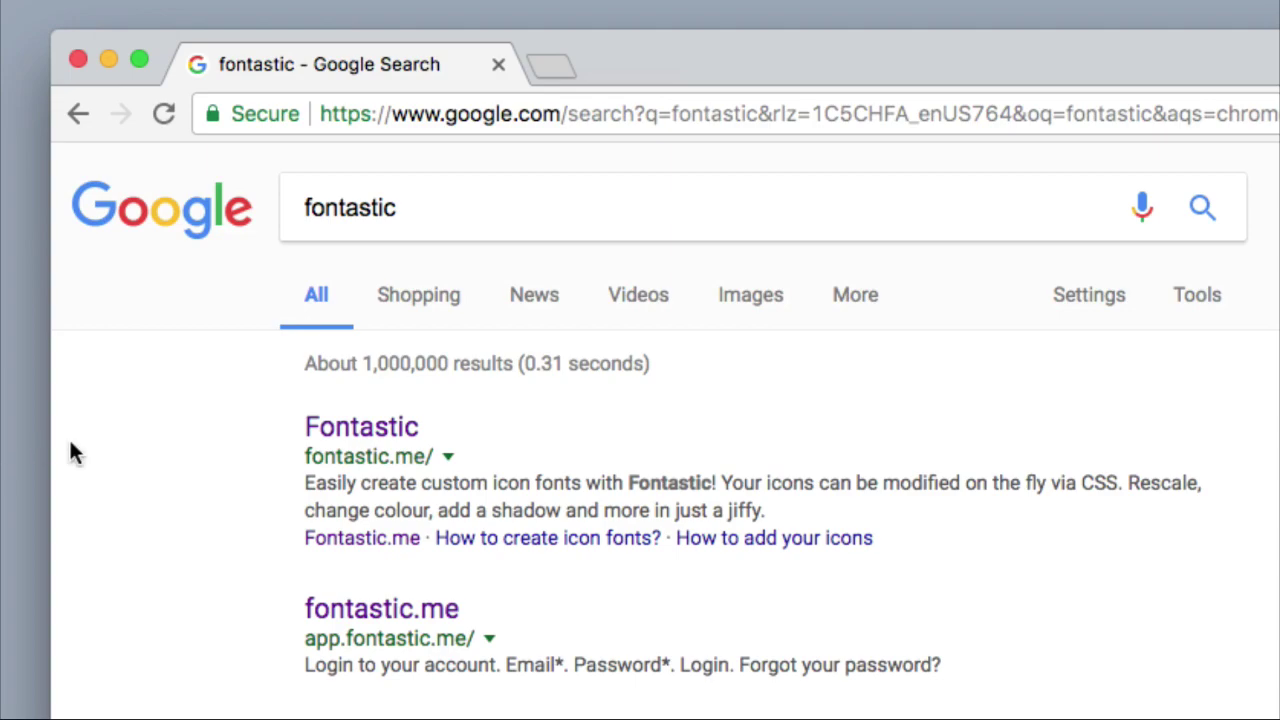
{"action": "left_click", "coordinate": [310, 430]}
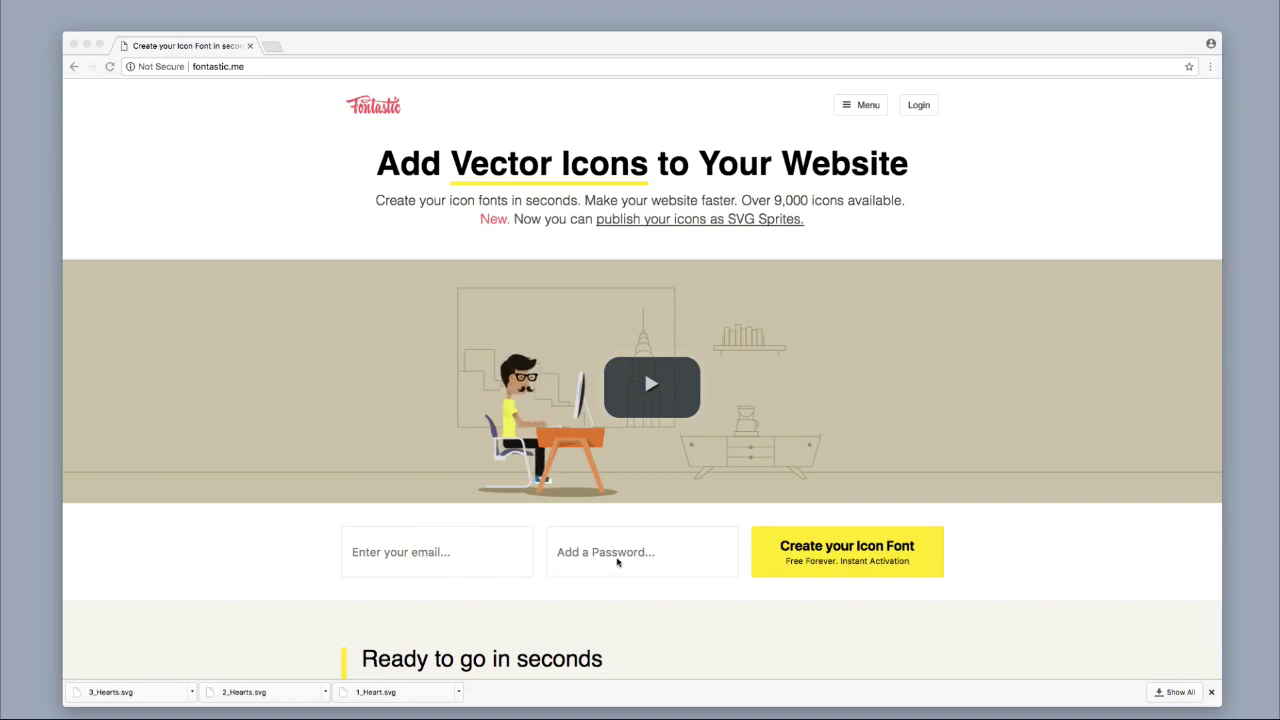
Sign up for a free Fontastic account with an e-mail address and password.
{"action": "left_click", "coordinate": [417, 552]}
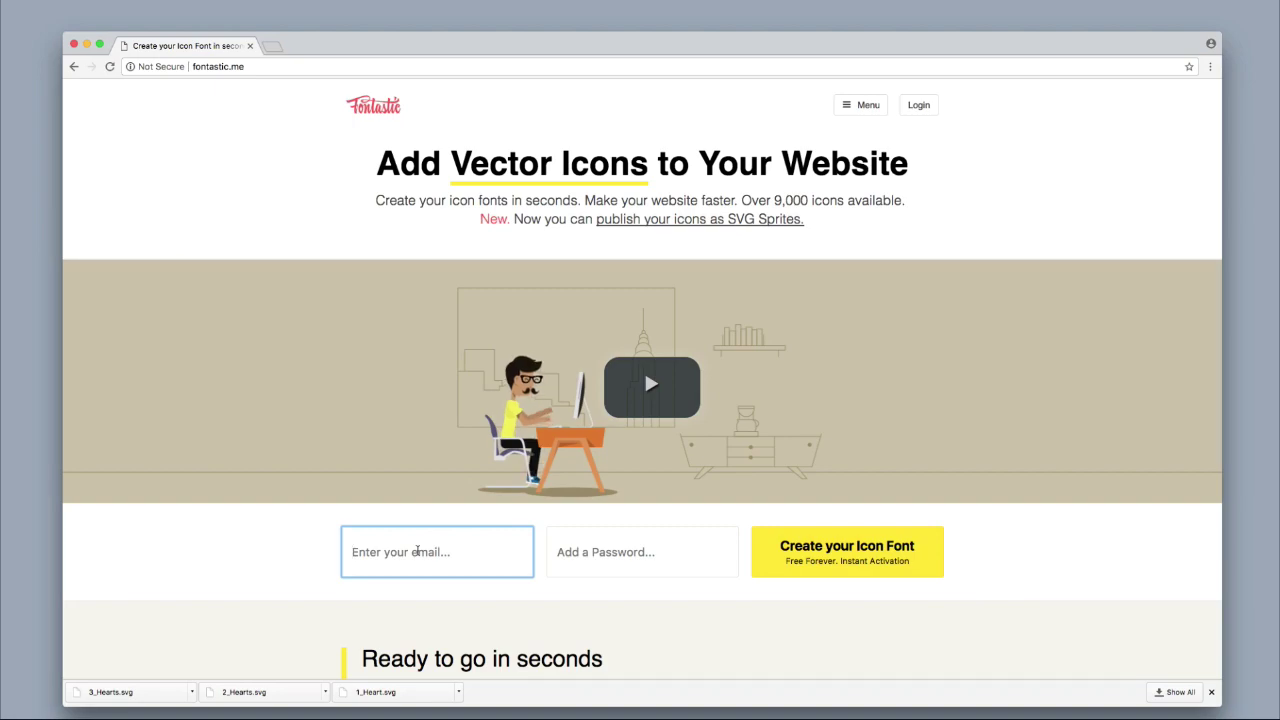
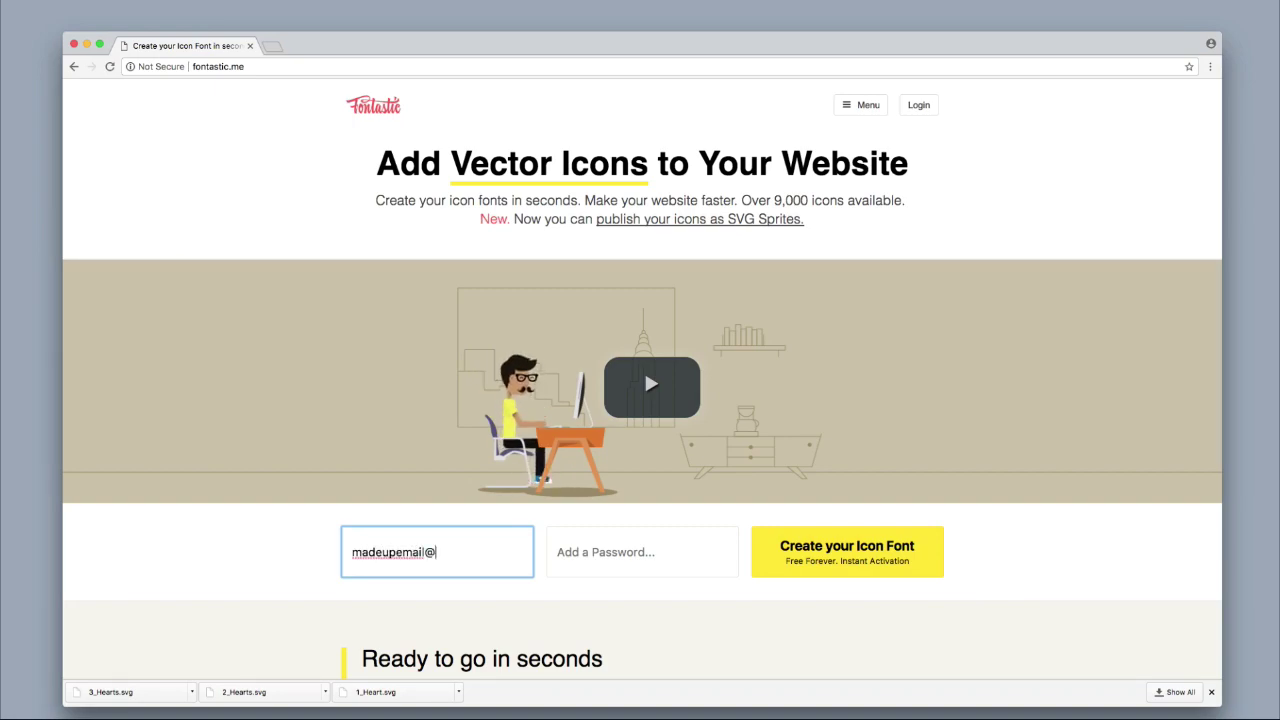
{"action": "key", "text": "Tab"}
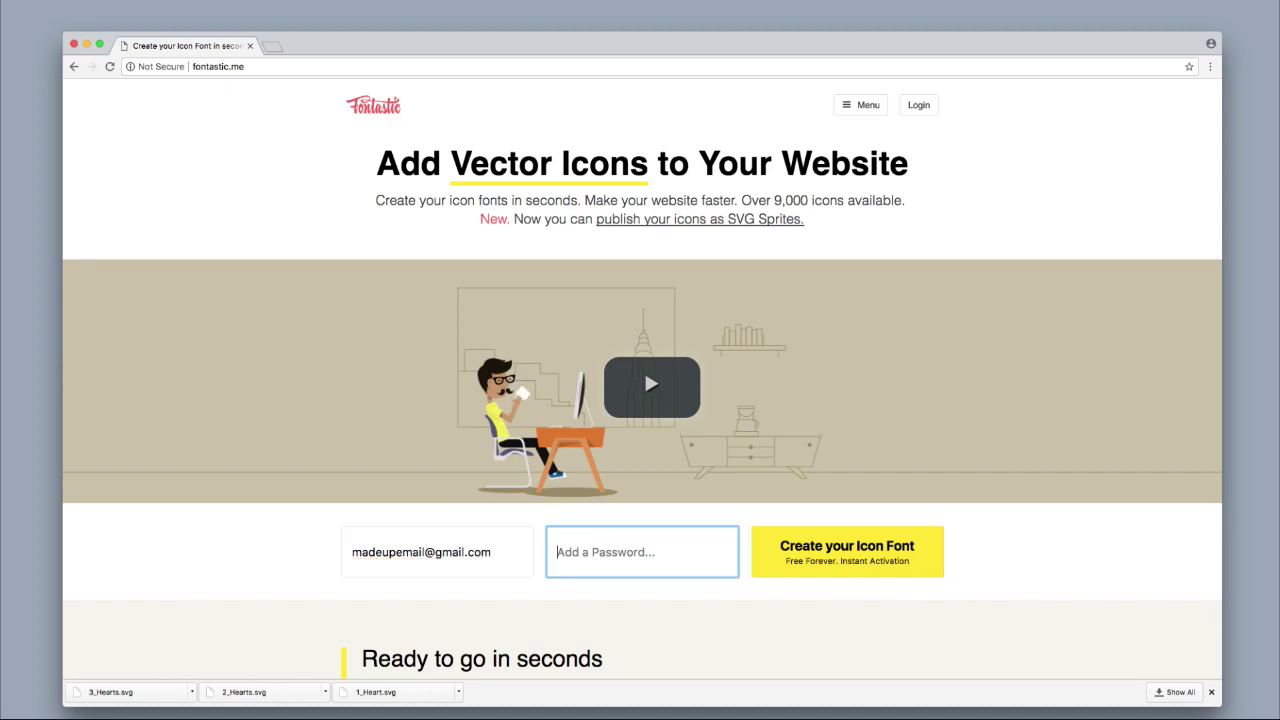
{"action": "type", "text": "******"}
{"action": "left_click", "coordinate": [829, 565]}
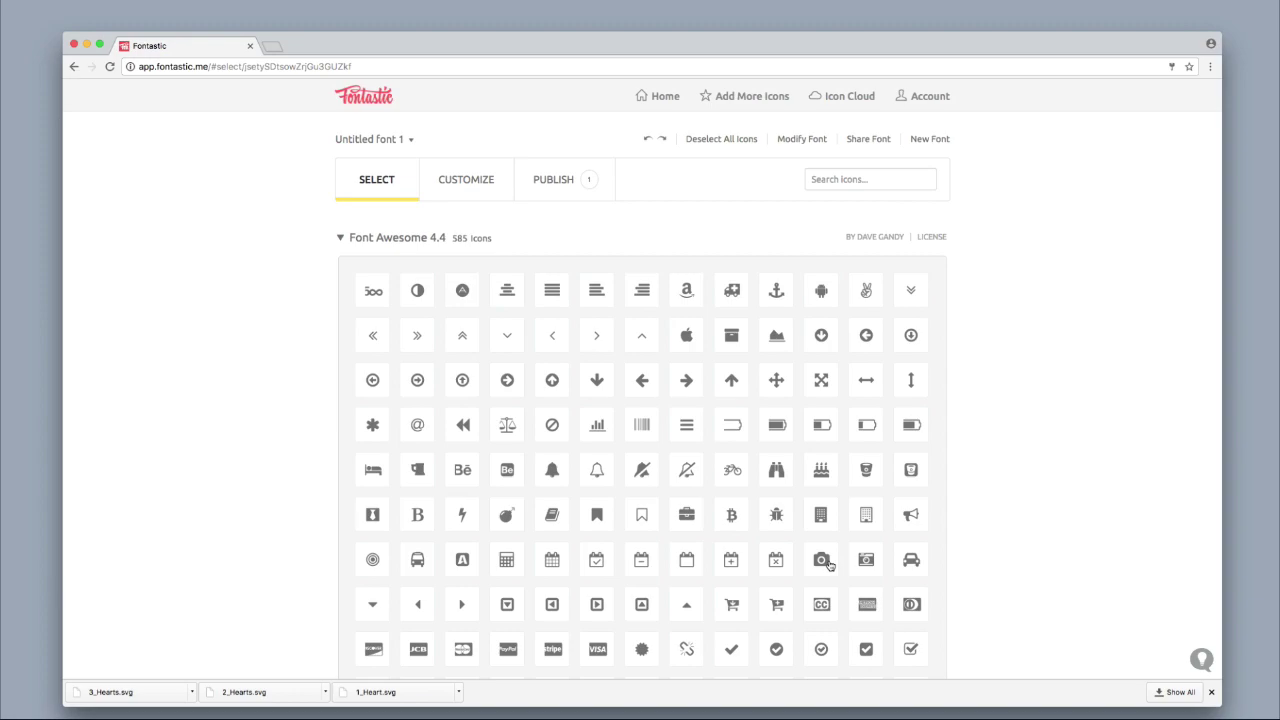
Import 1_Heart.svg as a custom icon in Fontastic.
{"action": "left_click", "coordinate": [740, 97]}
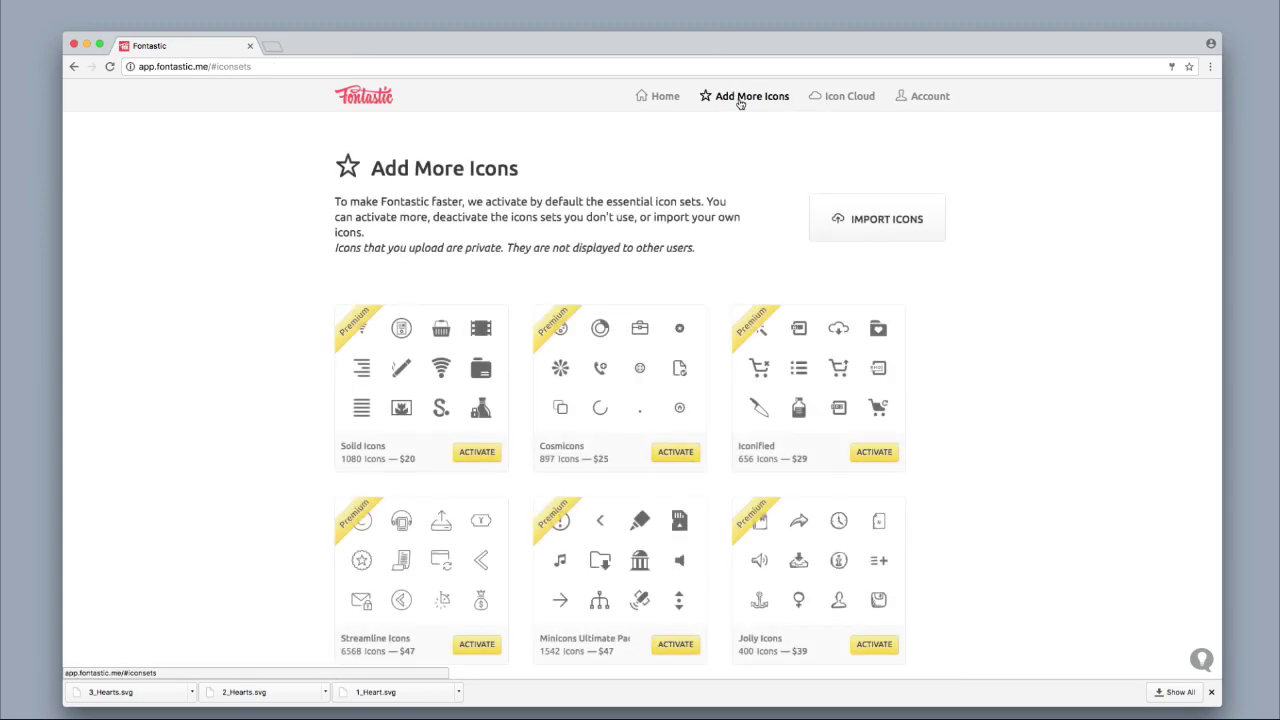
{"action": "left_click", "coordinate": [896, 223]}
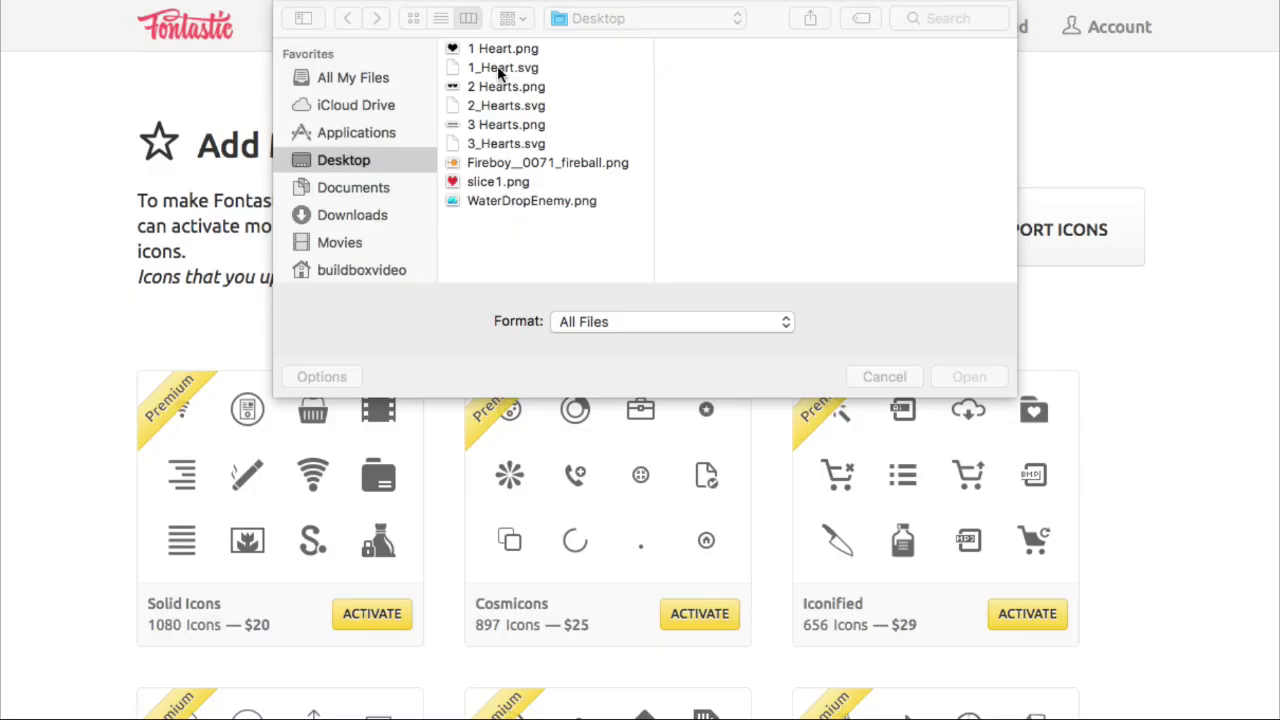
{"action": "double_click", "coordinate": [497, 67]}
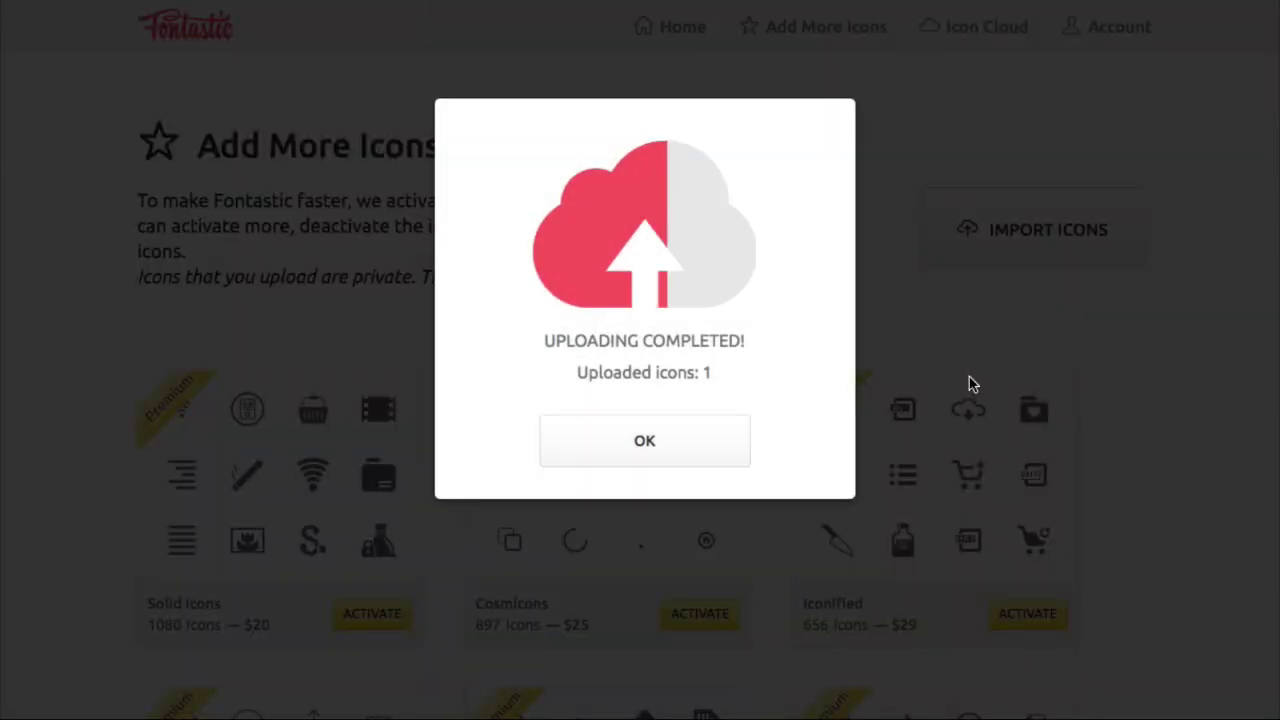
{"action": "left_click", "coordinate": [609, 457]}
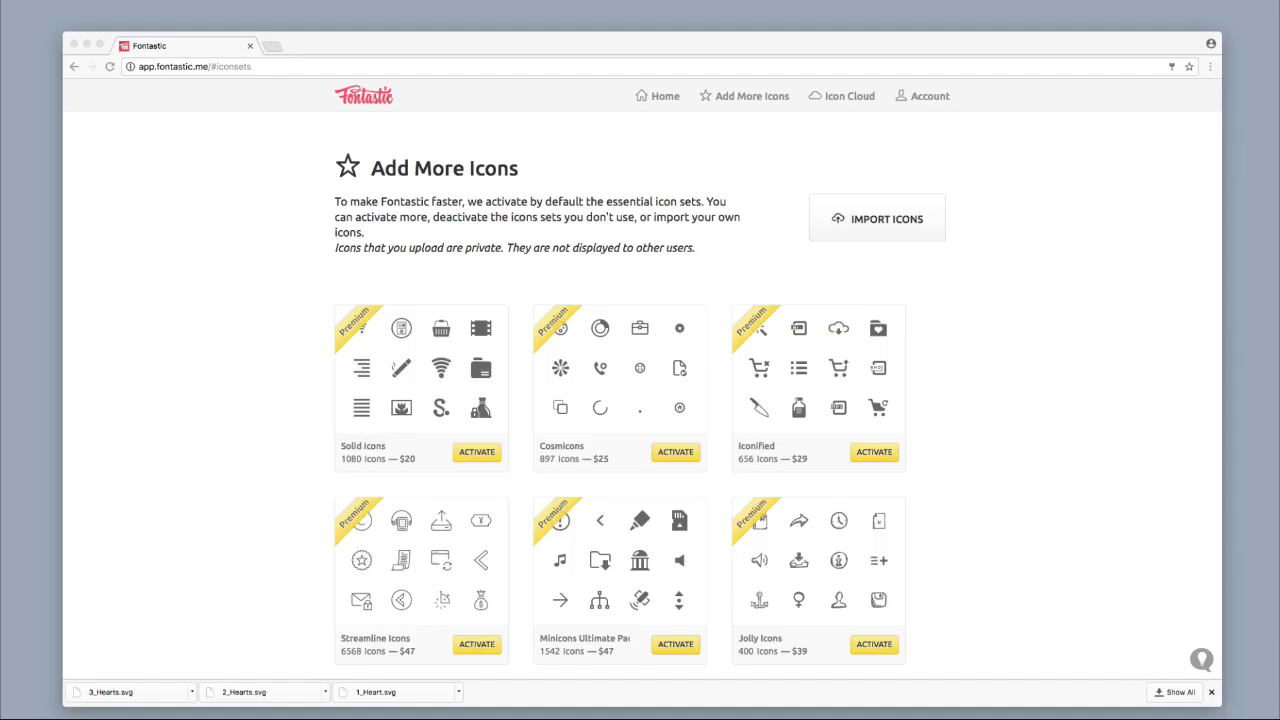
Back on icon selection, add 2_Hearts.svg to New Set and pick 3_Hearts.svg next.
{"action": "left_click", "coordinate": [666, 97]}
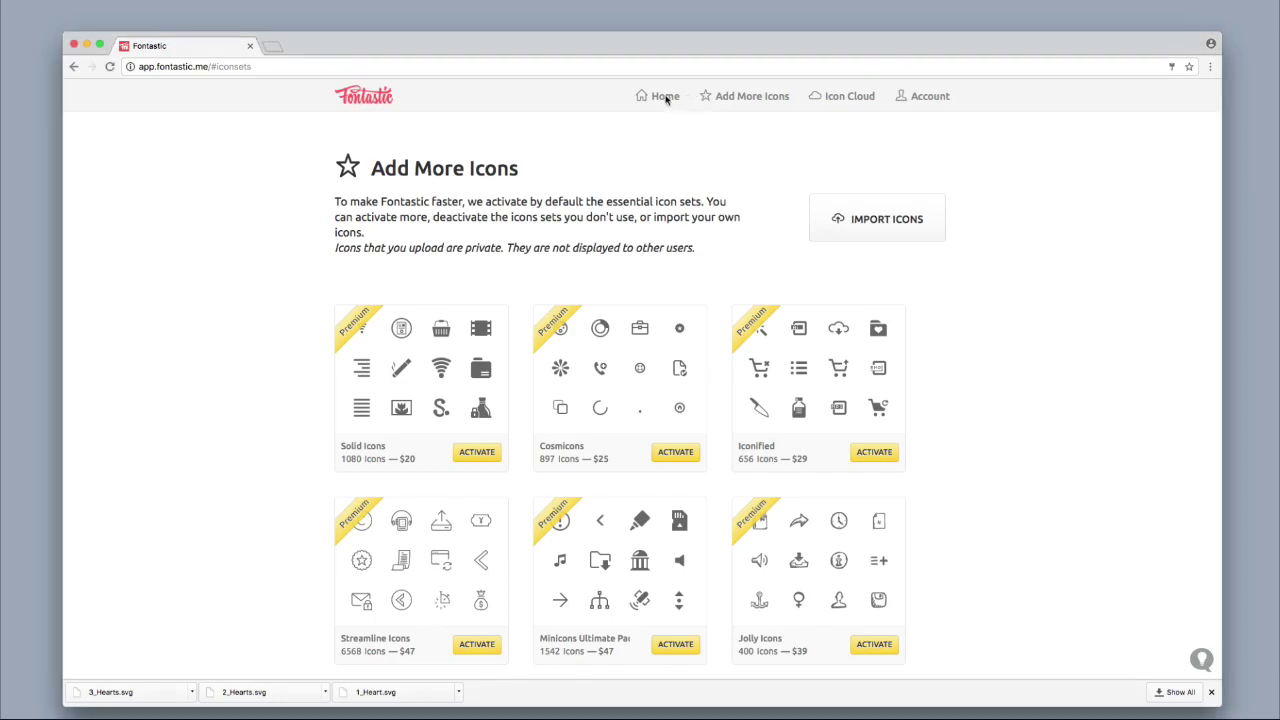
{"action": "left_click", "coordinate": [666, 97]}
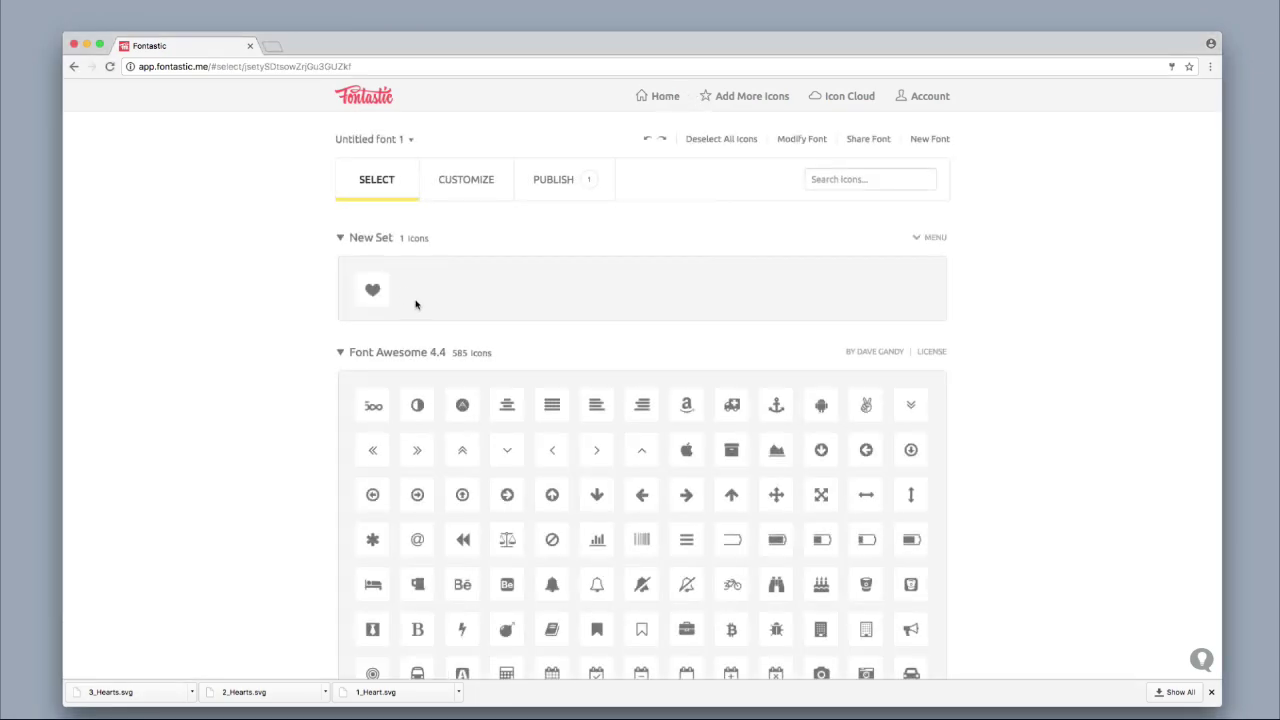
{"action": "left_click", "coordinate": [930, 240]}
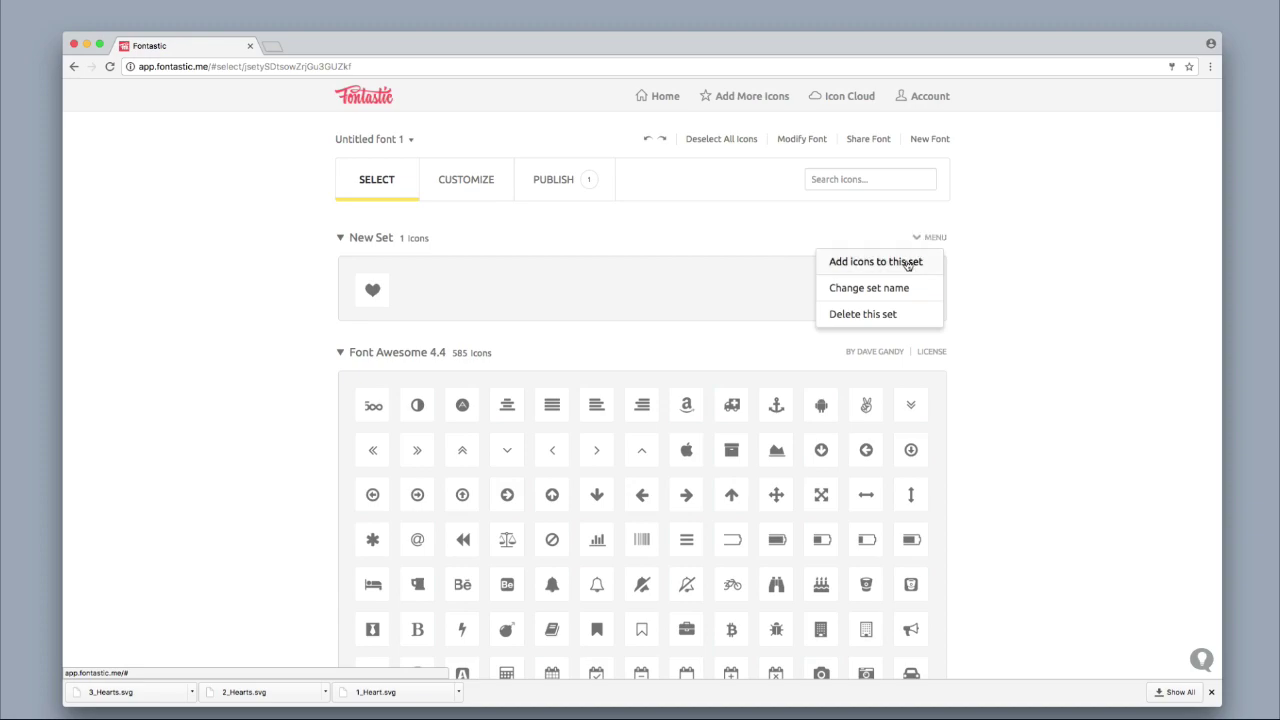
{"action": "left_click", "coordinate": [907, 263]}
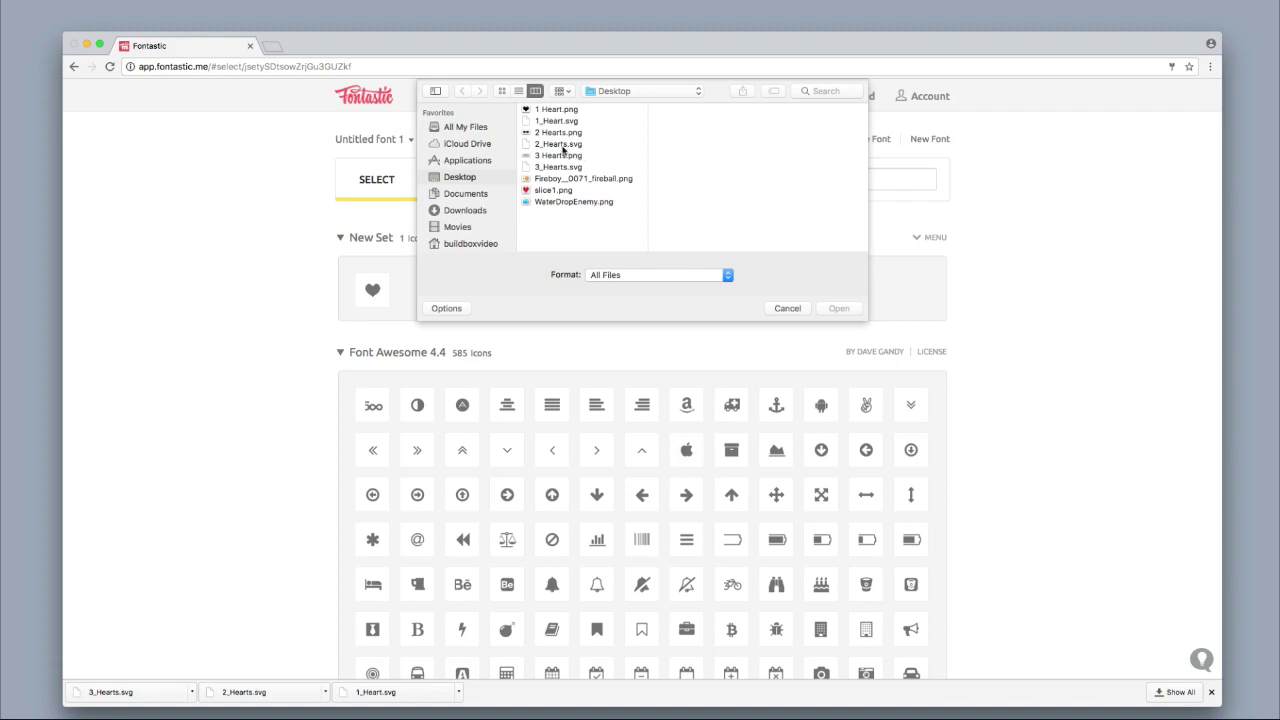
{"action": "left_click", "coordinate": [563, 145]}
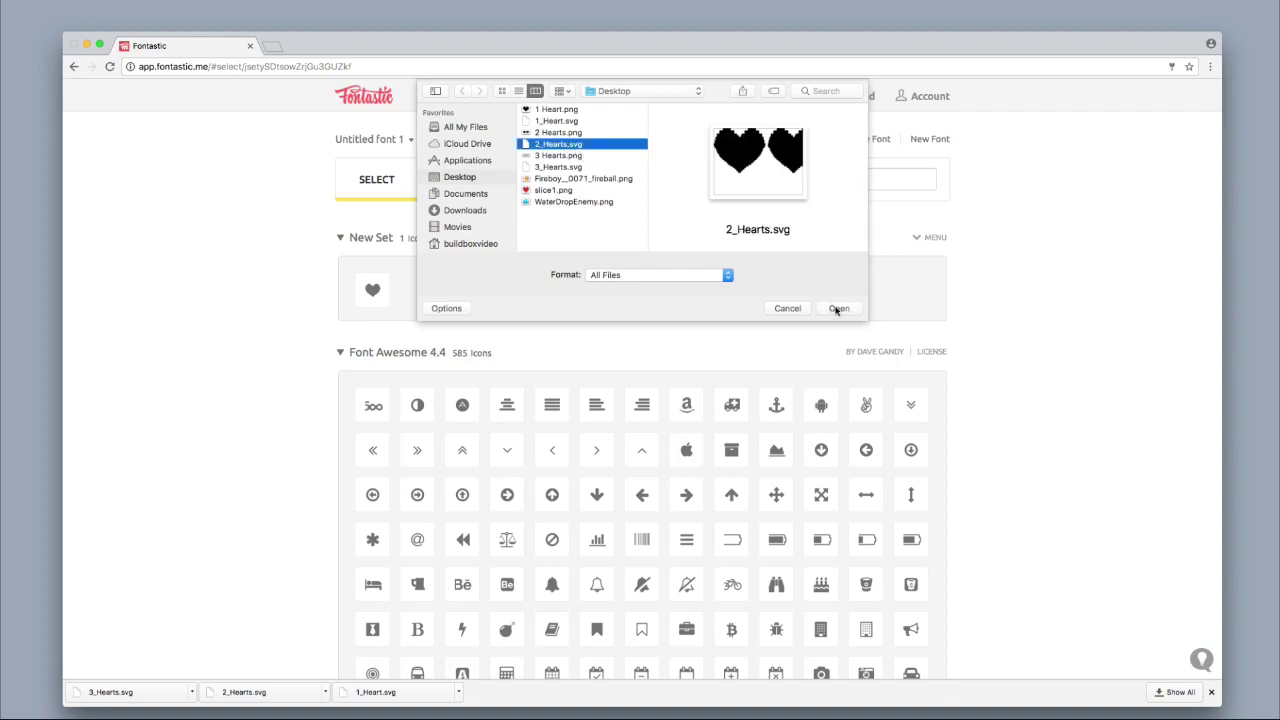
{"action": "left_click", "coordinate": [838, 308]}
{"action": "left_click", "coordinate": [888, 262]}
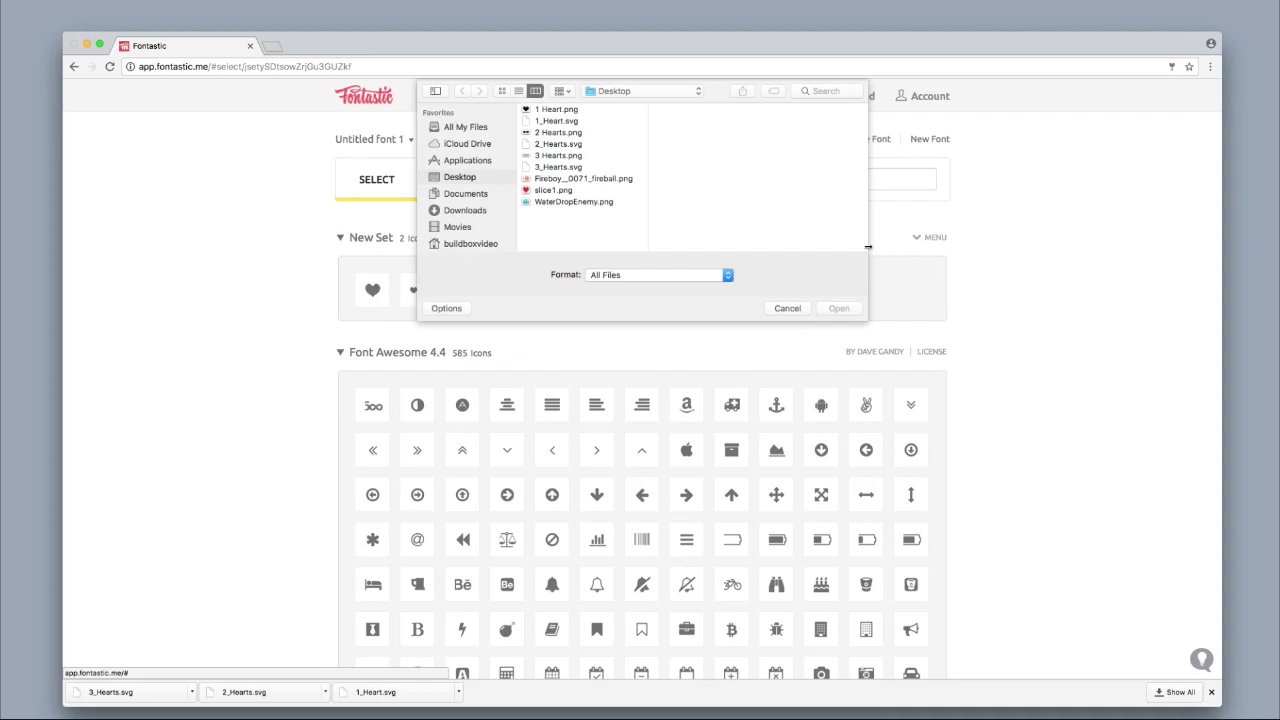
{"action": "left_click", "coordinate": [560, 167]}
Upload 3_Hearts.svg, select all three heart icons, and download the 3-icon font.
{"action": "left_click", "coordinate": [838, 308]}
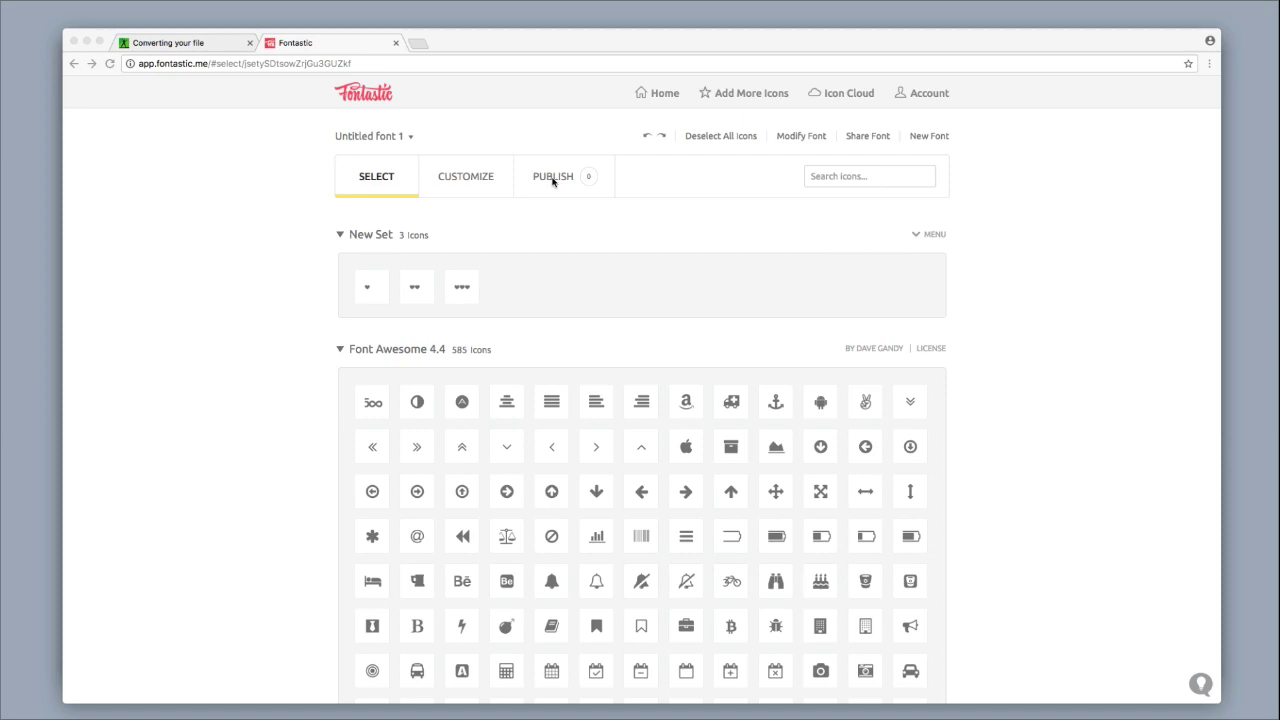
{"action": "left_click", "coordinate": [462, 287]}
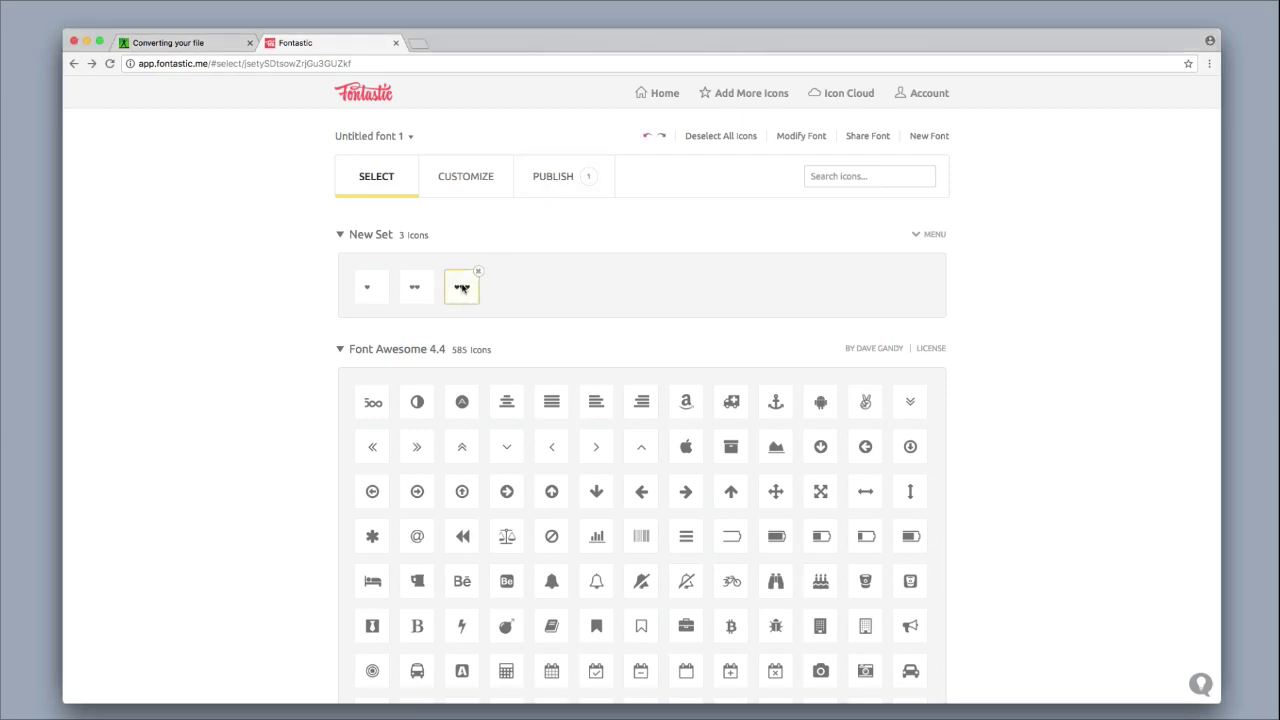
{"action": "left_click", "coordinate": [378, 287]}
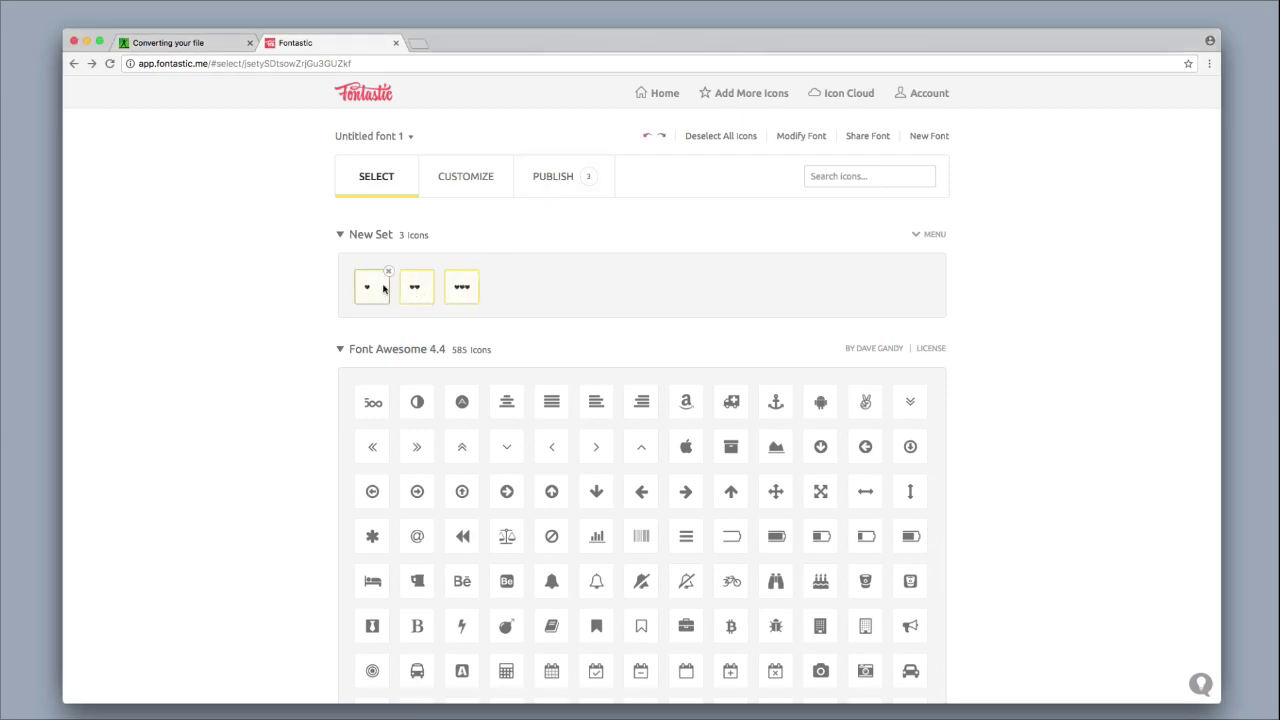
{"action": "left_click", "coordinate": [553, 177]}
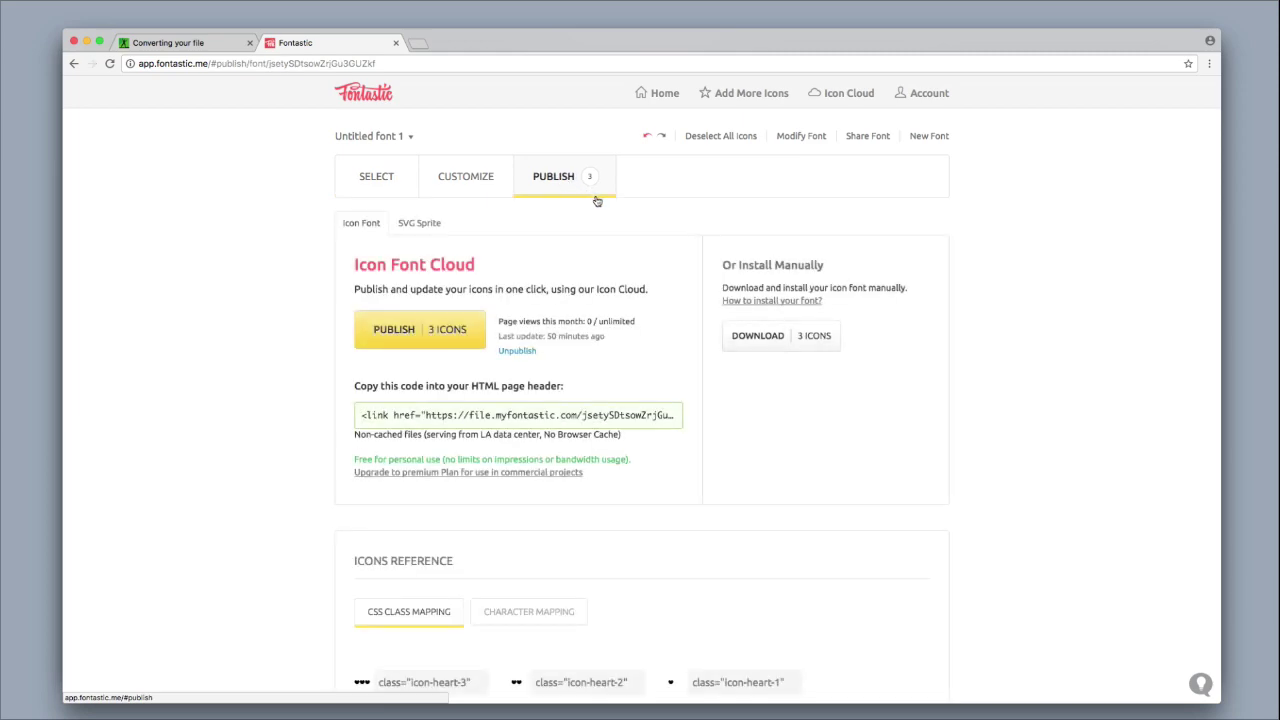
{"action": "left_click", "coordinate": [757, 345]}
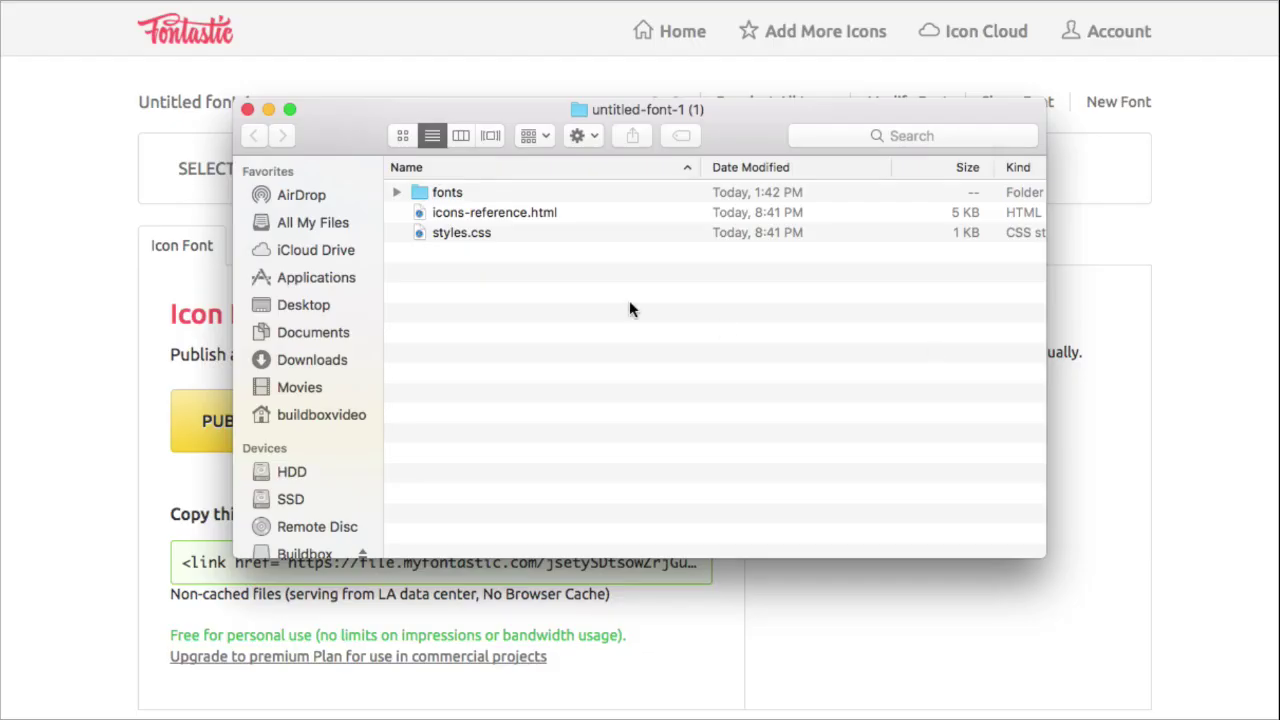
Rename the TrueType font in the fonts folder to Heart Bar.ttf and close the window.
{"action": "left_click", "coordinate": [397, 192]}
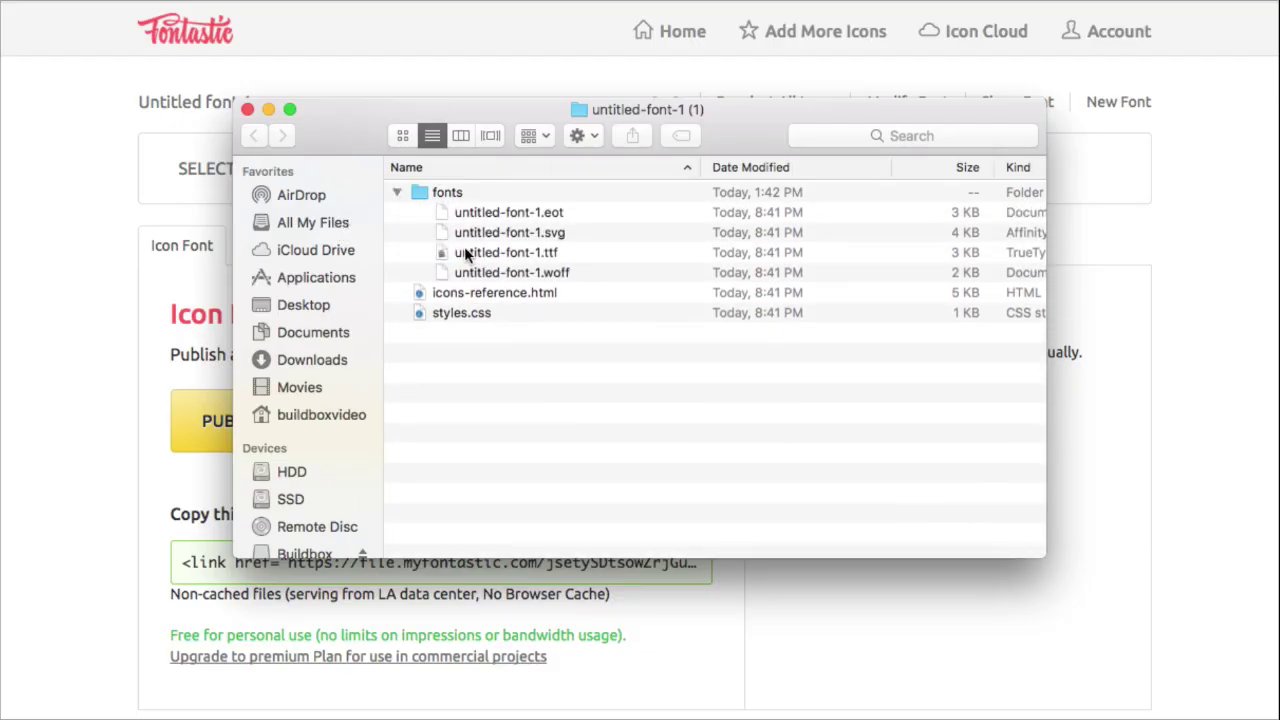
{"action": "left_click", "coordinate": [466, 253]}
{"action": "left_click", "coordinate": [476, 252]}
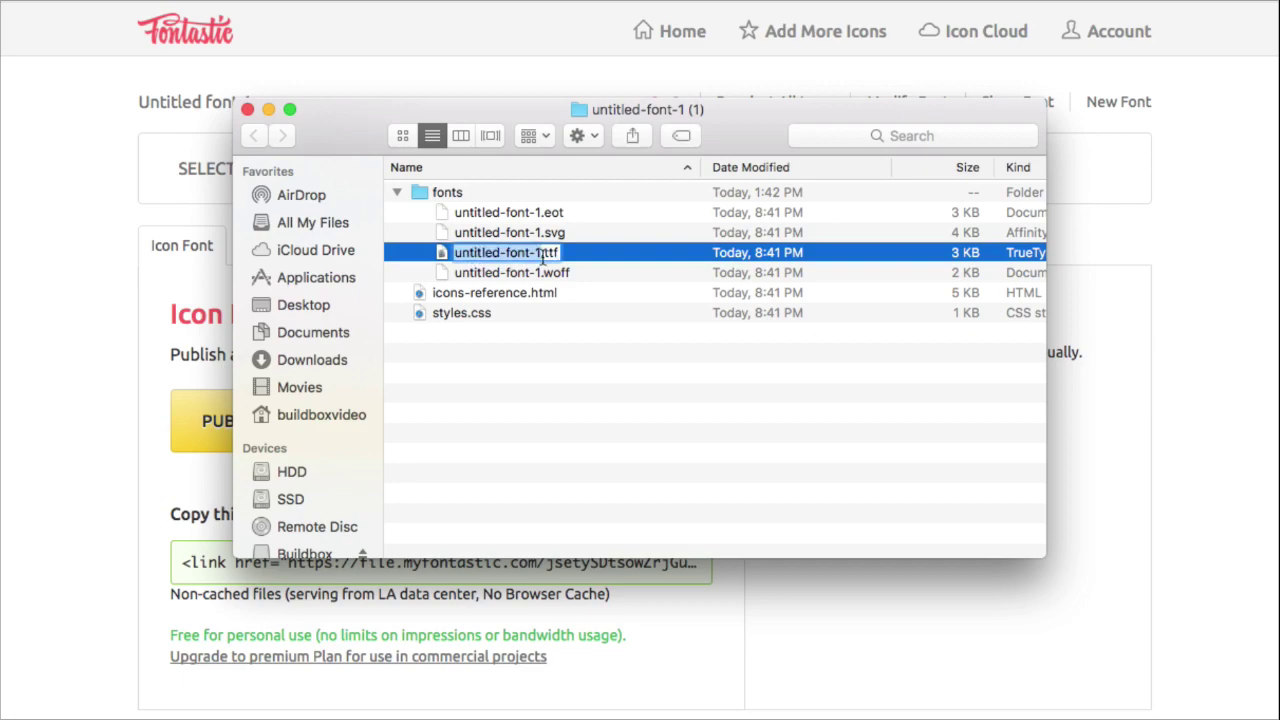
{"action": "type", "text": "Heart"}
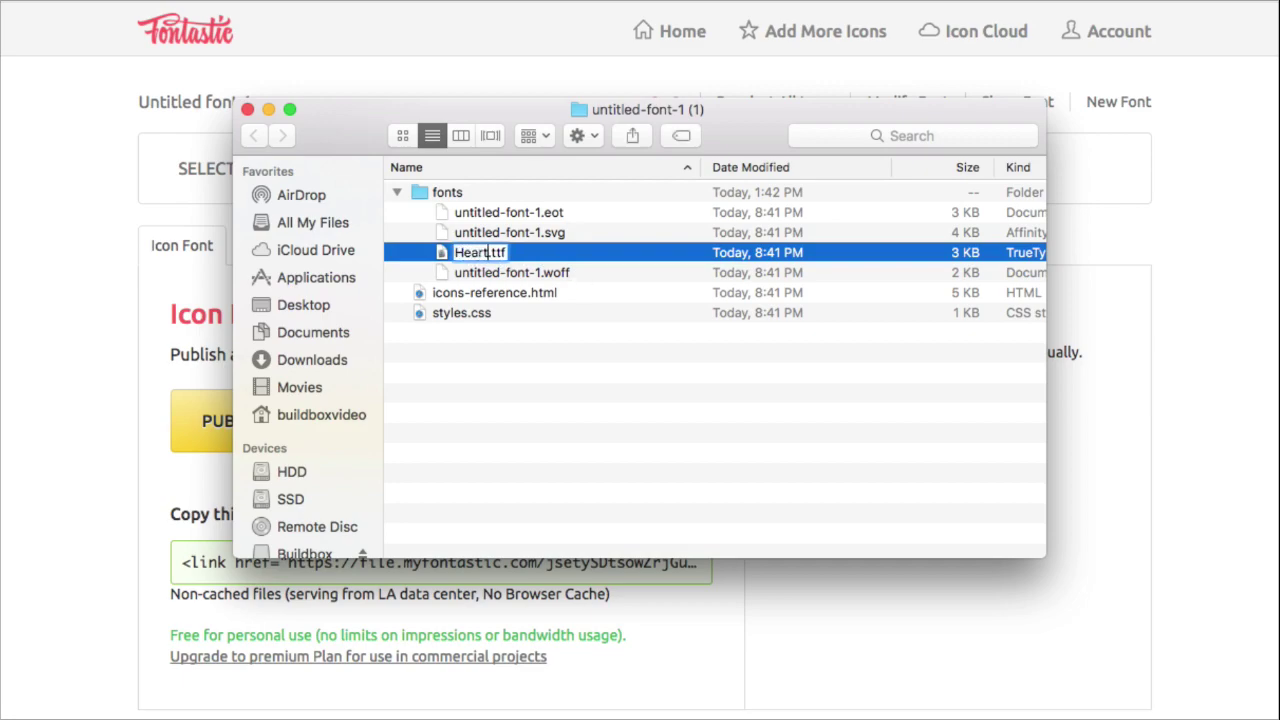
{"action": "type", "text": " BNar"}
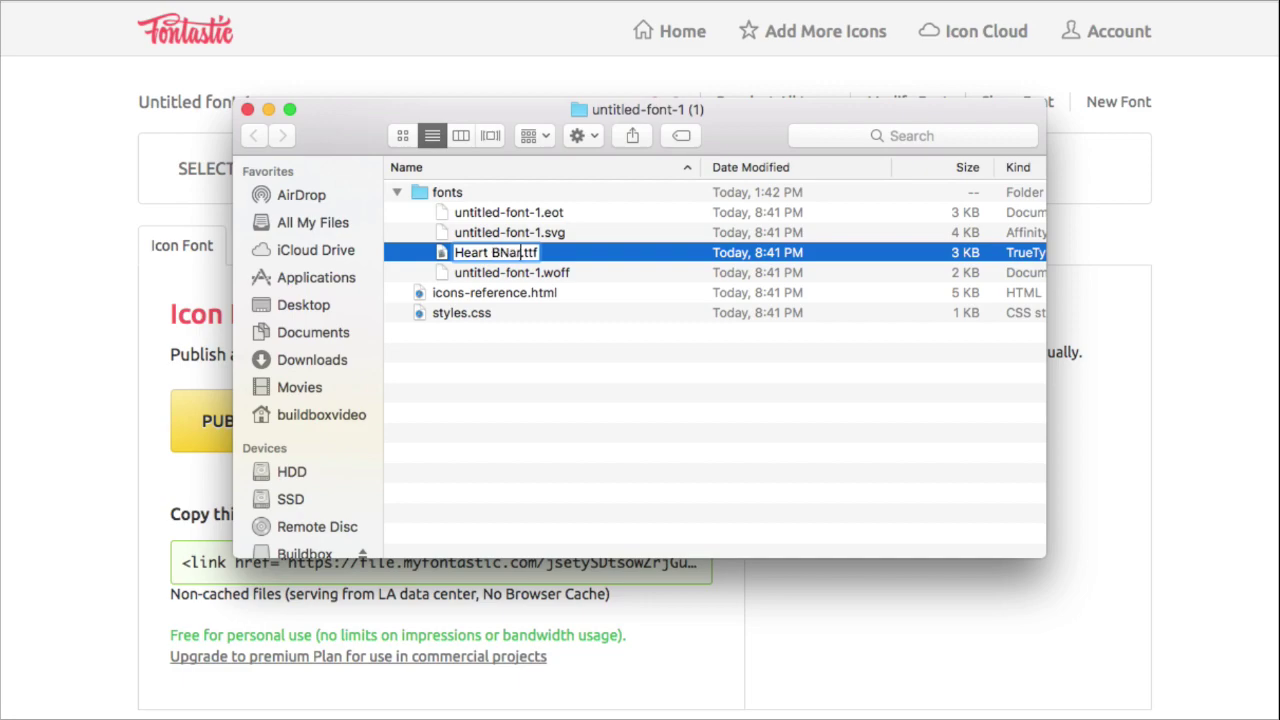
{"action": "key", "text": "BackSpace"}
{"action": "key", "text": "BackSpace"}
{"action": "key", "text": "BackSpace"}
{"action": "type", "text": "a"}
{"action": "key", "text": "Return"}
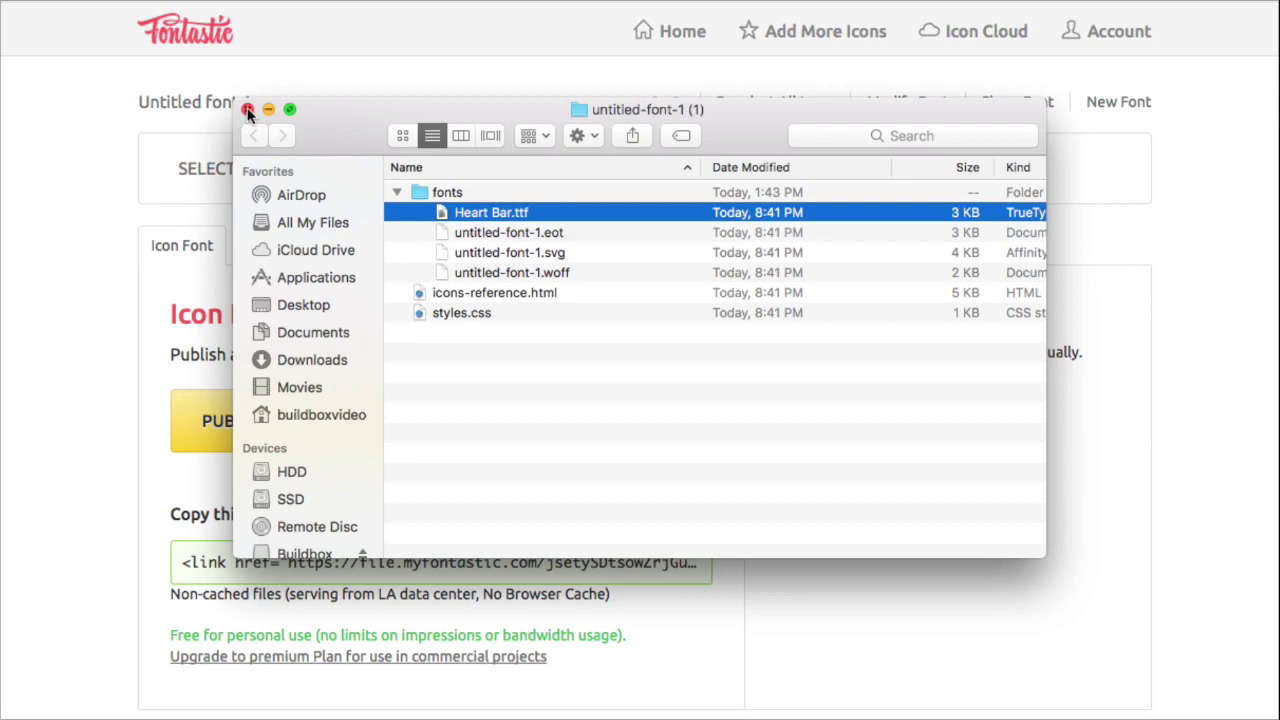
{"action": "left_click", "coordinate": [248, 110]}
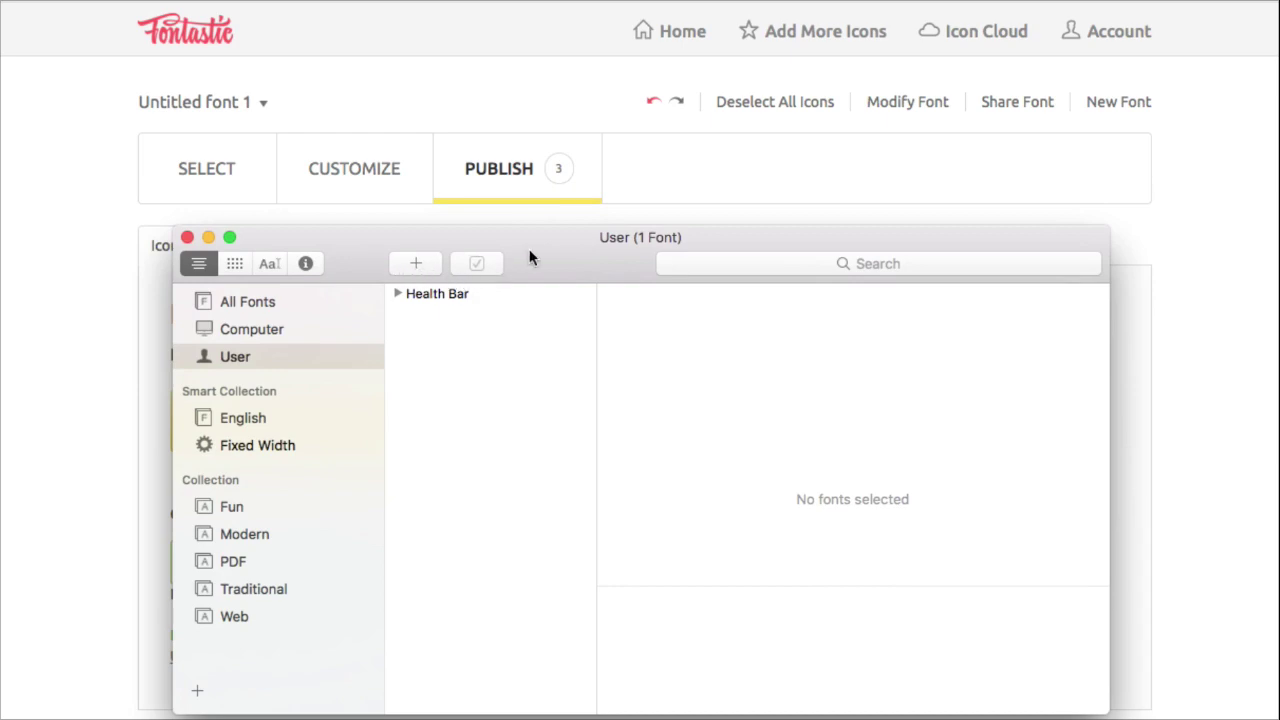
Install Heart Bar.ttf from the fonts folder into Font Book.
{"action": "left_click_drag", "start_coordinate": [528, 257], "coordinate": [522, 164]}
{"action": "left_click", "coordinate": [409, 171]}
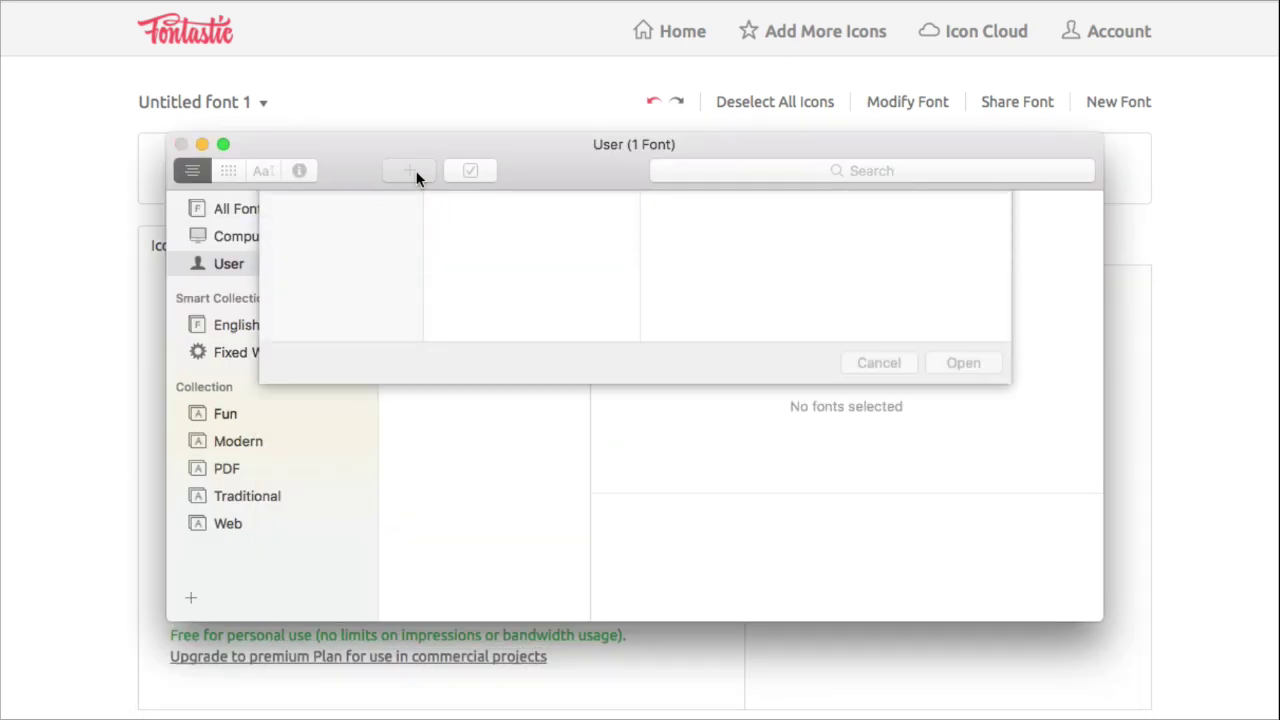
{"action": "left_click", "coordinate": [478, 238]}
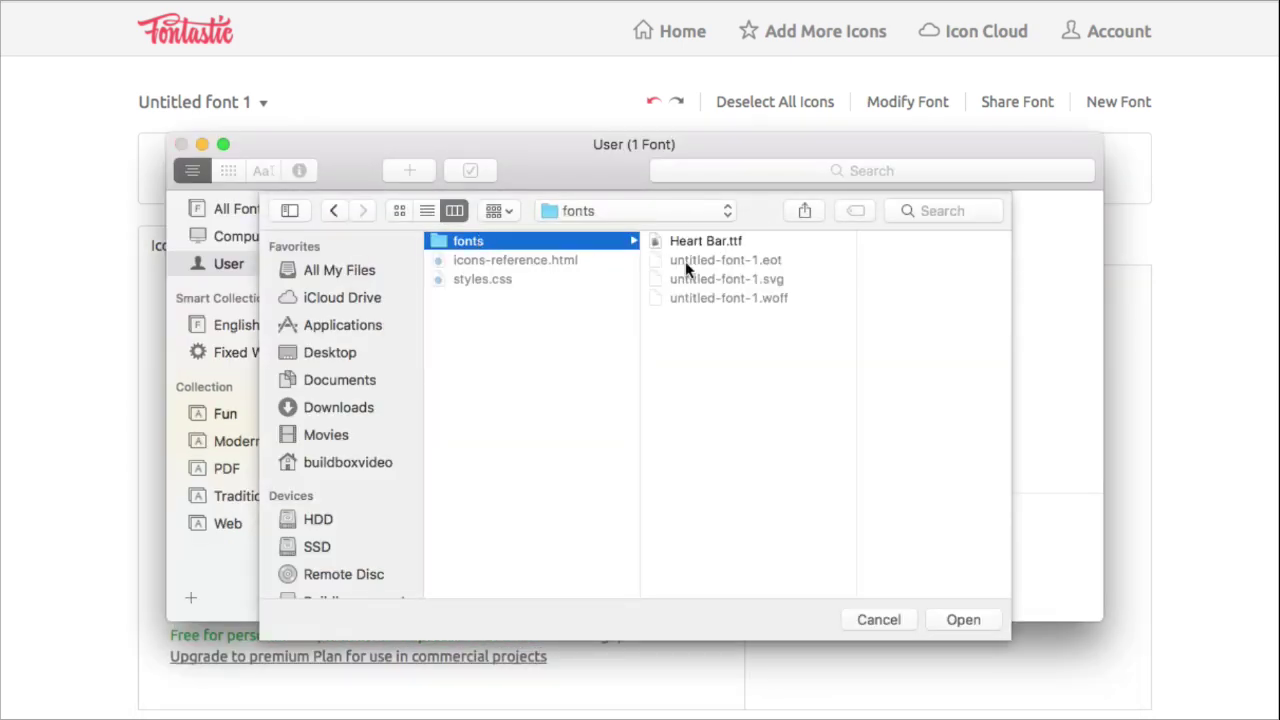
{"action": "left_click", "coordinate": [723, 241]}
{"action": "left_click", "coordinate": [976, 618]}
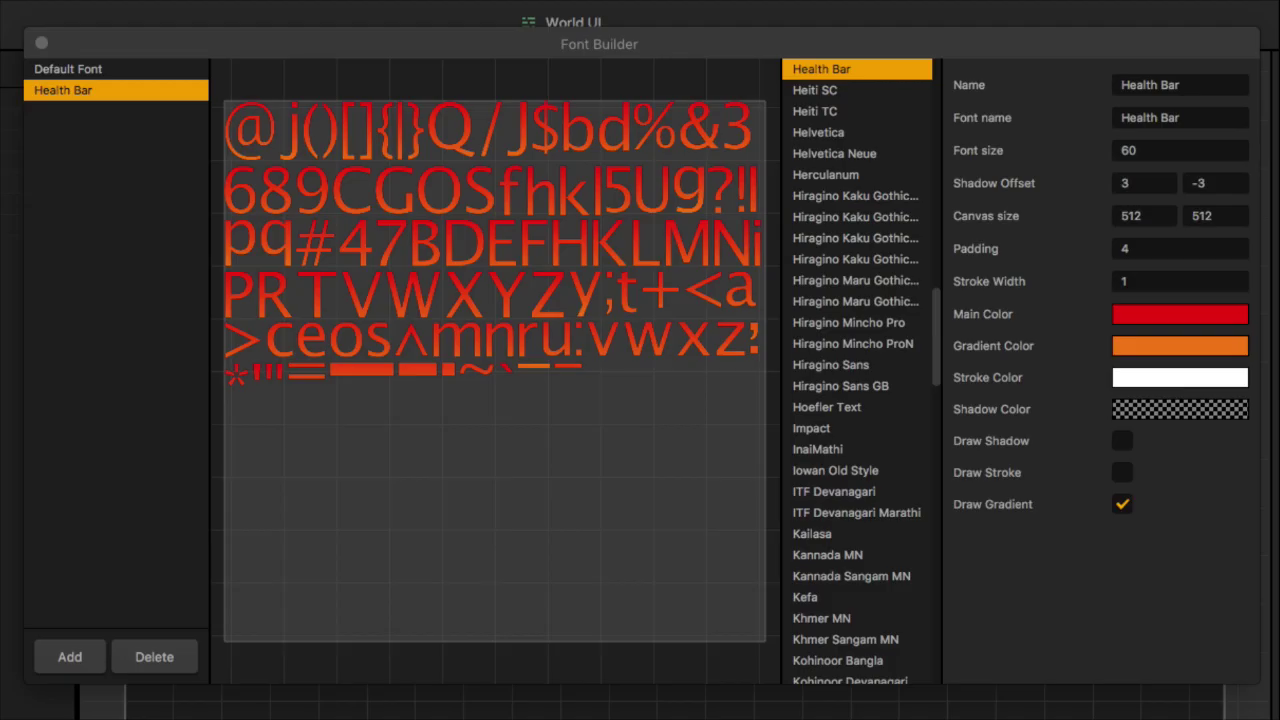
Add a new Font Builder font based on untitled-font-1 and name it Heart Bar.
{"action": "left_click", "coordinate": [79, 663]}
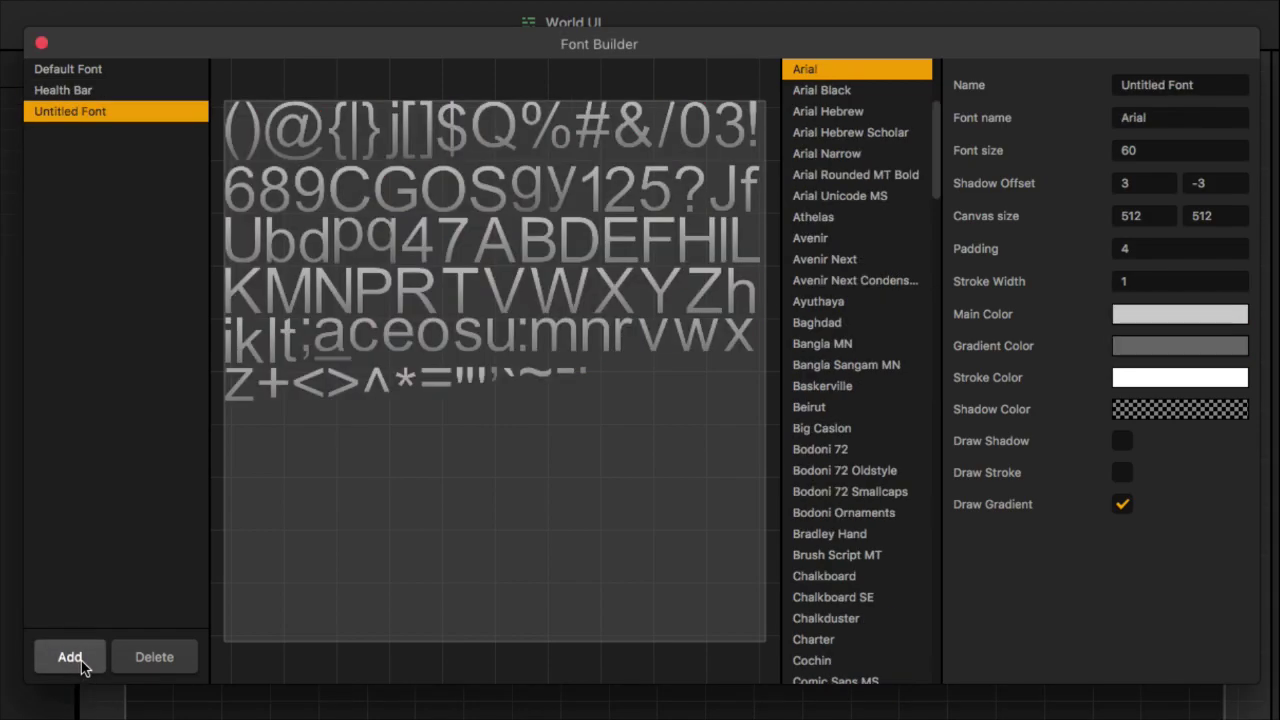
{"action": "scroll", "coordinate": [849, 425], "scroll_direction": "down", "scroll_amount": 5}
{"action": "scroll", "coordinate": [849, 425], "scroll_direction": "down", "scroll_amount": 15}
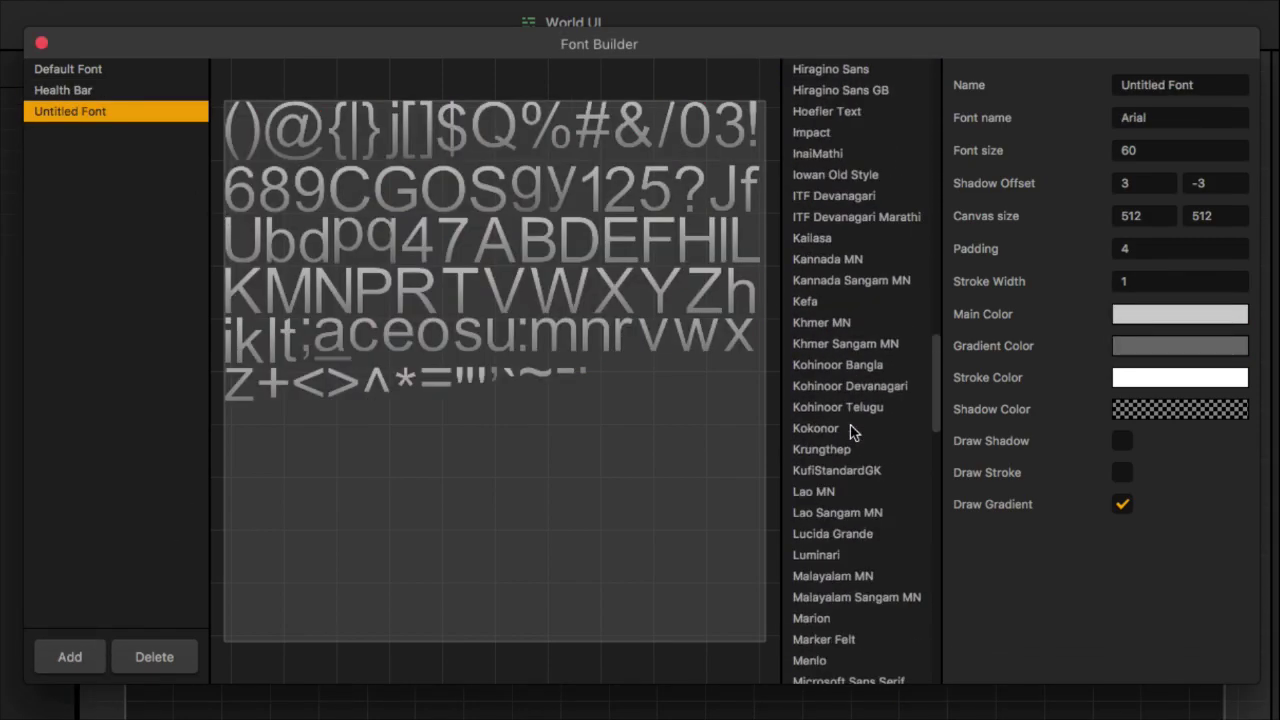
{"action": "scroll", "coordinate": [849, 427], "scroll_direction": "down", "scroll_amount": 5}
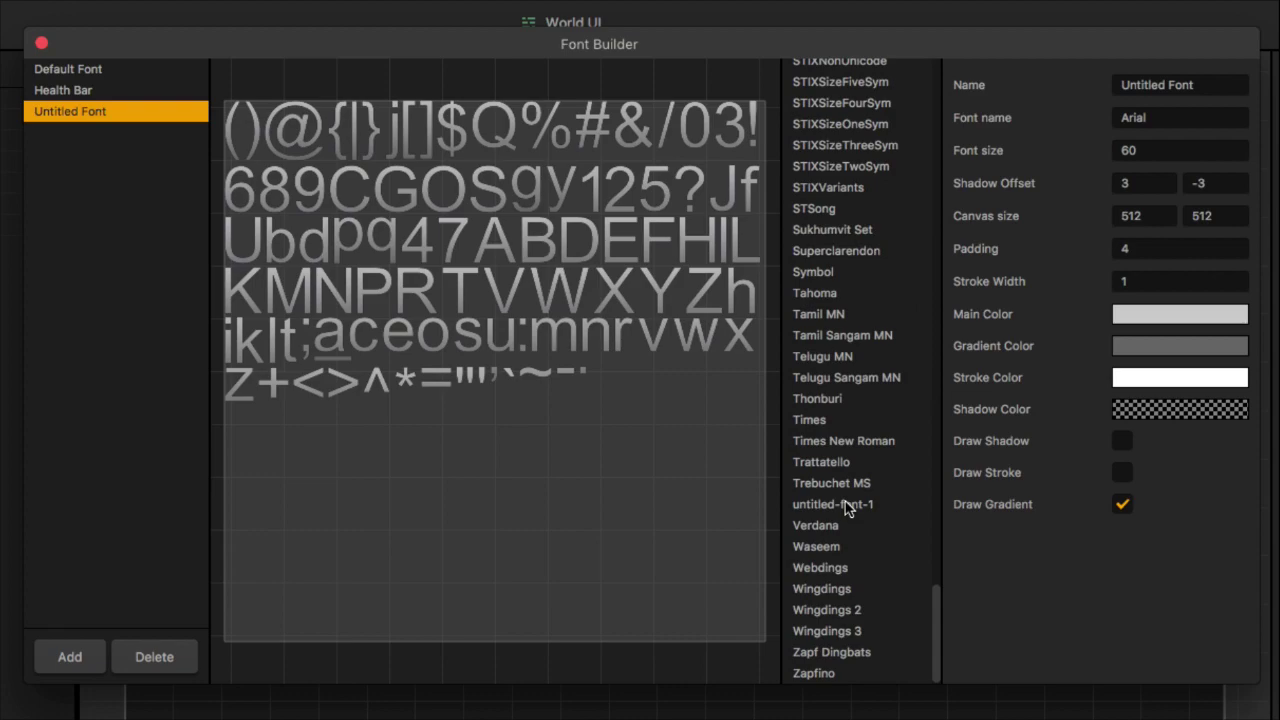
{"action": "left_click", "coordinate": [848, 510]}
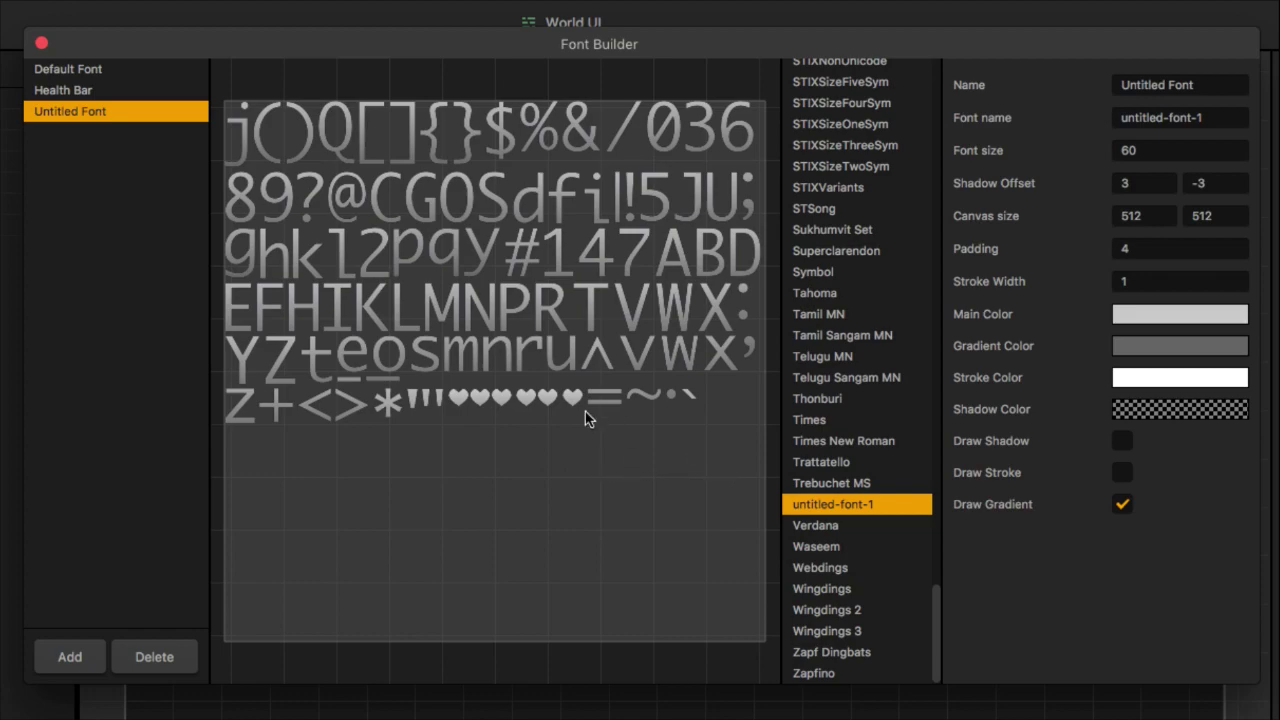
{"action": "left_click", "coordinate": [1175, 86]}
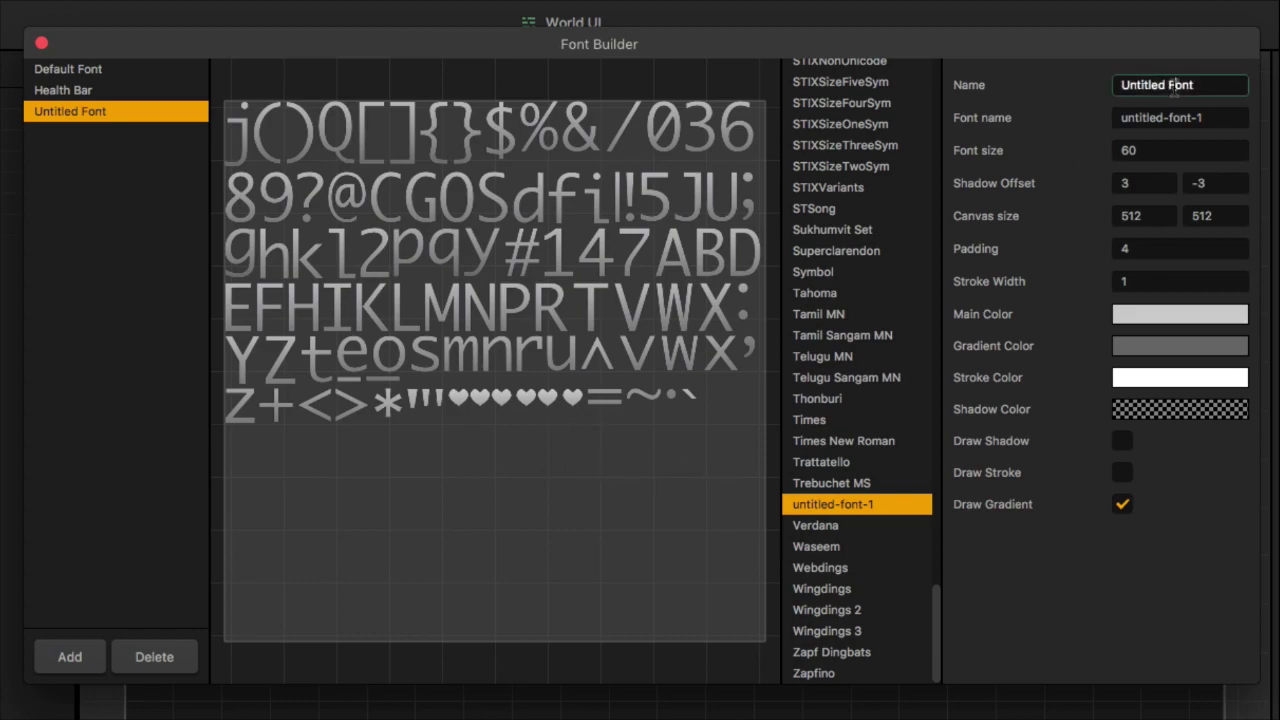
{"action": "triple_click", "coordinate": [1187, 86]}
{"action": "type", "text": "Heart Bar"}
{"action": "key", "text": "Tab"}
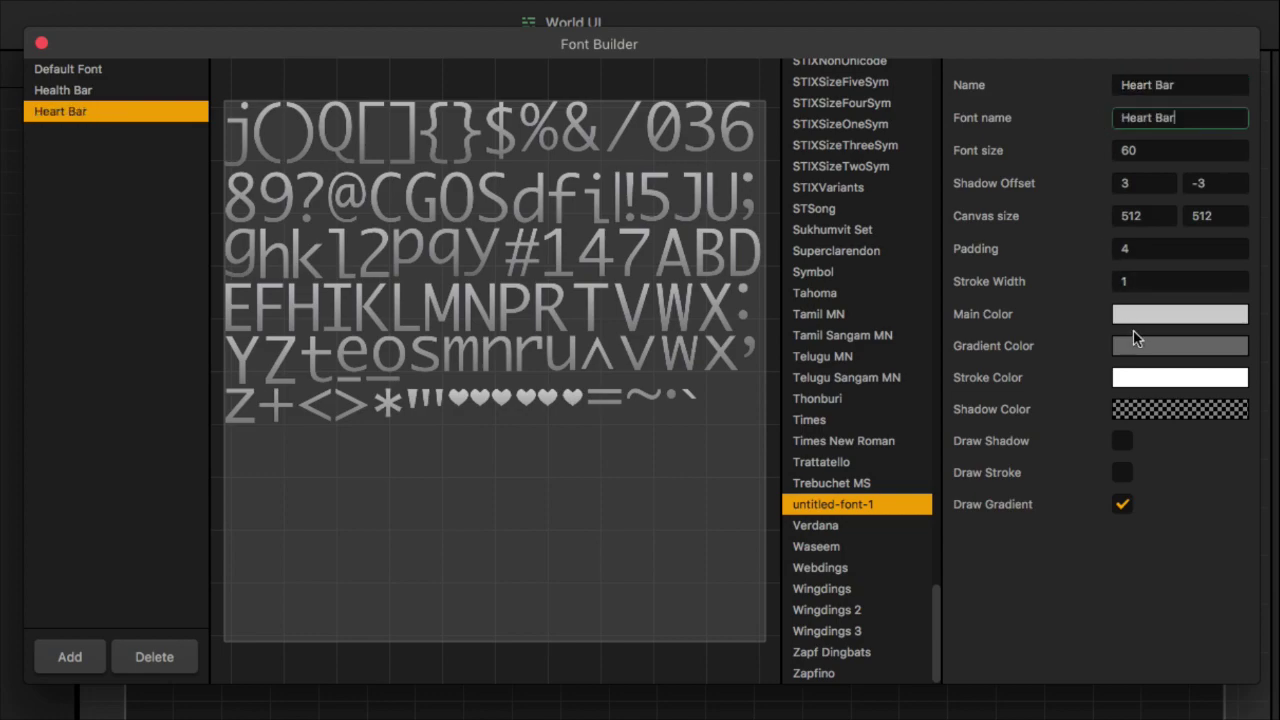
Set the font's Main Color to bright red and Gradient Color to orange.
{"action": "left_click", "coordinate": [1150, 318]}
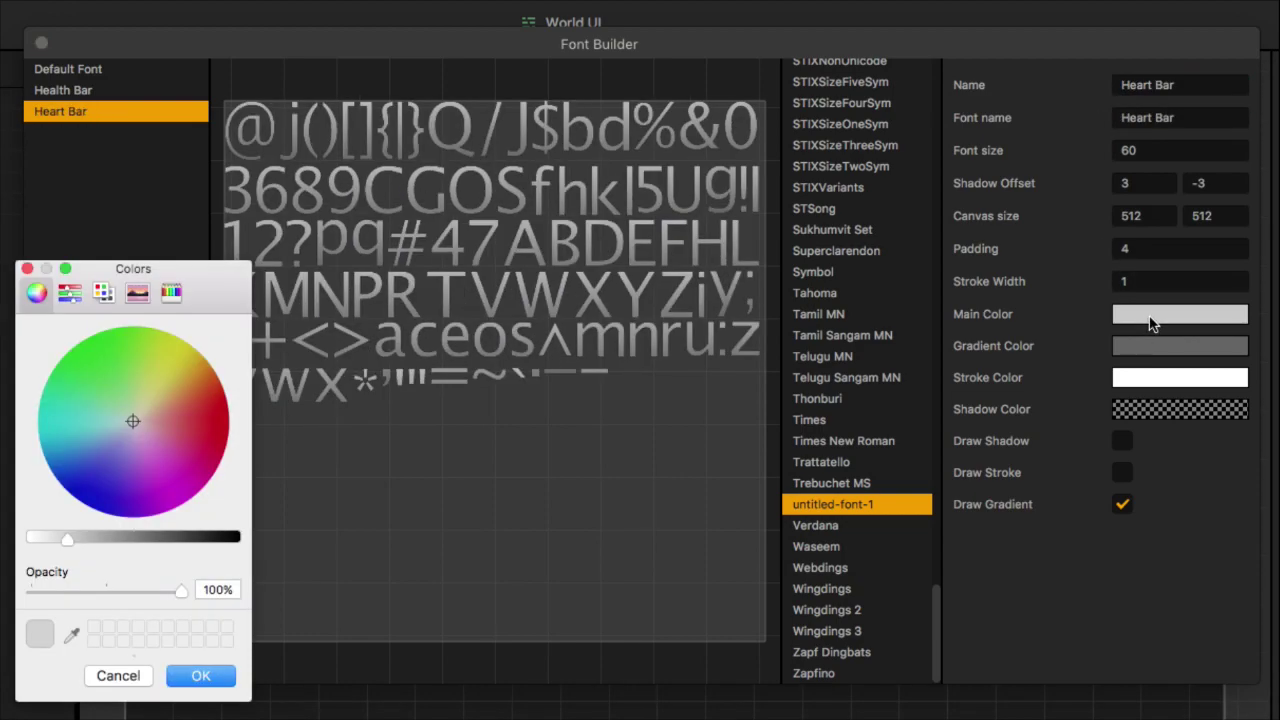
{"action": "left_click", "coordinate": [217, 409]}
{"action": "left_click", "coordinate": [47, 534]}
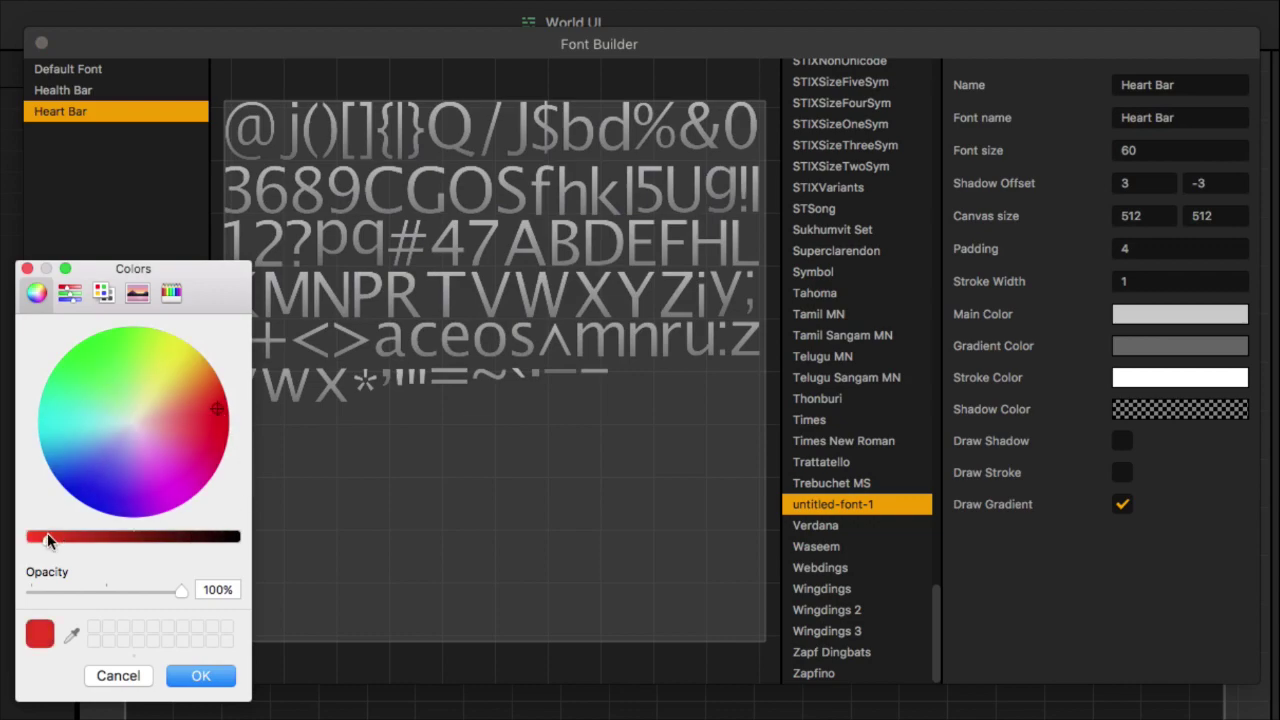
{"action": "left_click", "coordinate": [197, 680]}
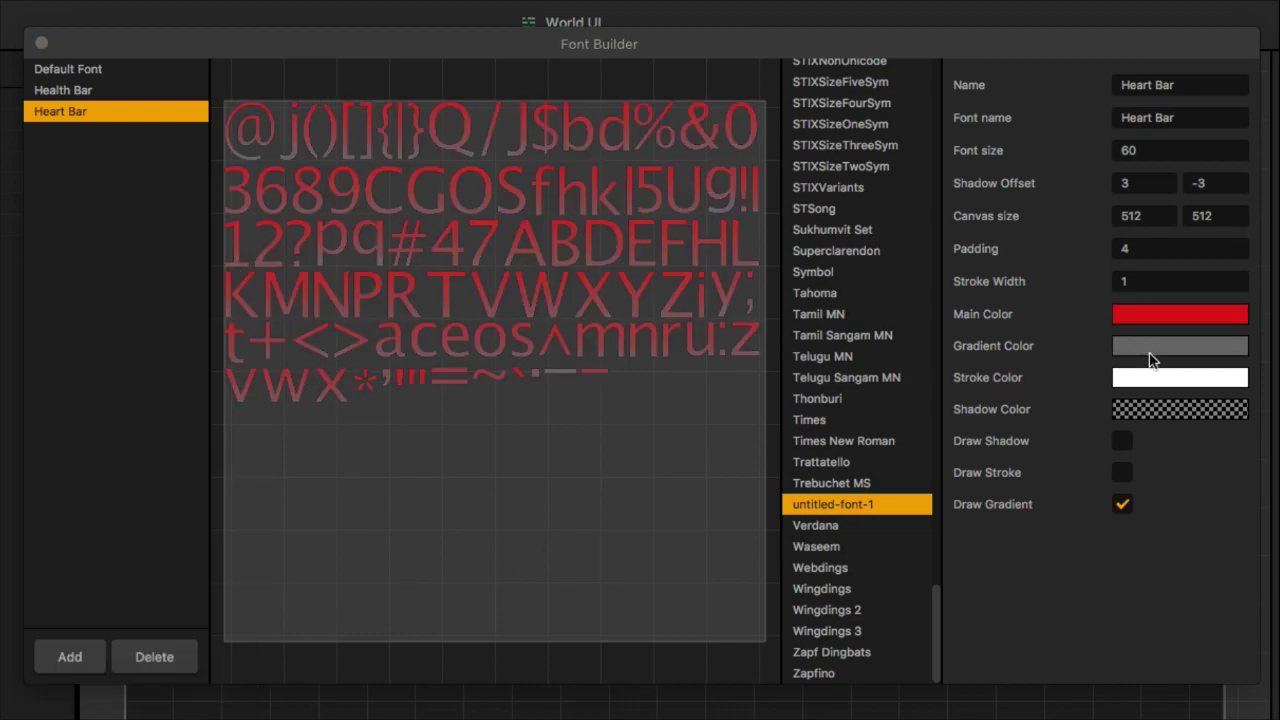
{"action": "left_click", "coordinate": [1152, 350]}
{"action": "left_click", "coordinate": [208, 383]}
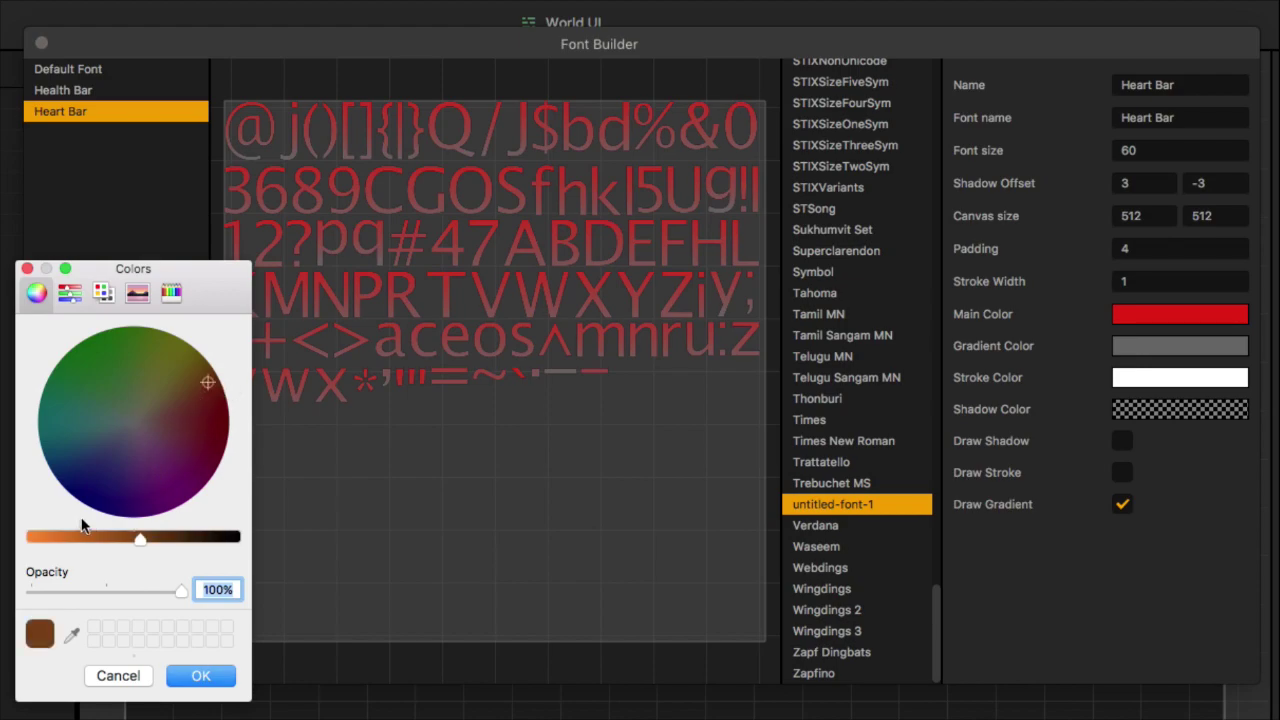
{"action": "left_click", "coordinate": [43, 538]}
{"action": "left_click", "coordinate": [198, 678]}
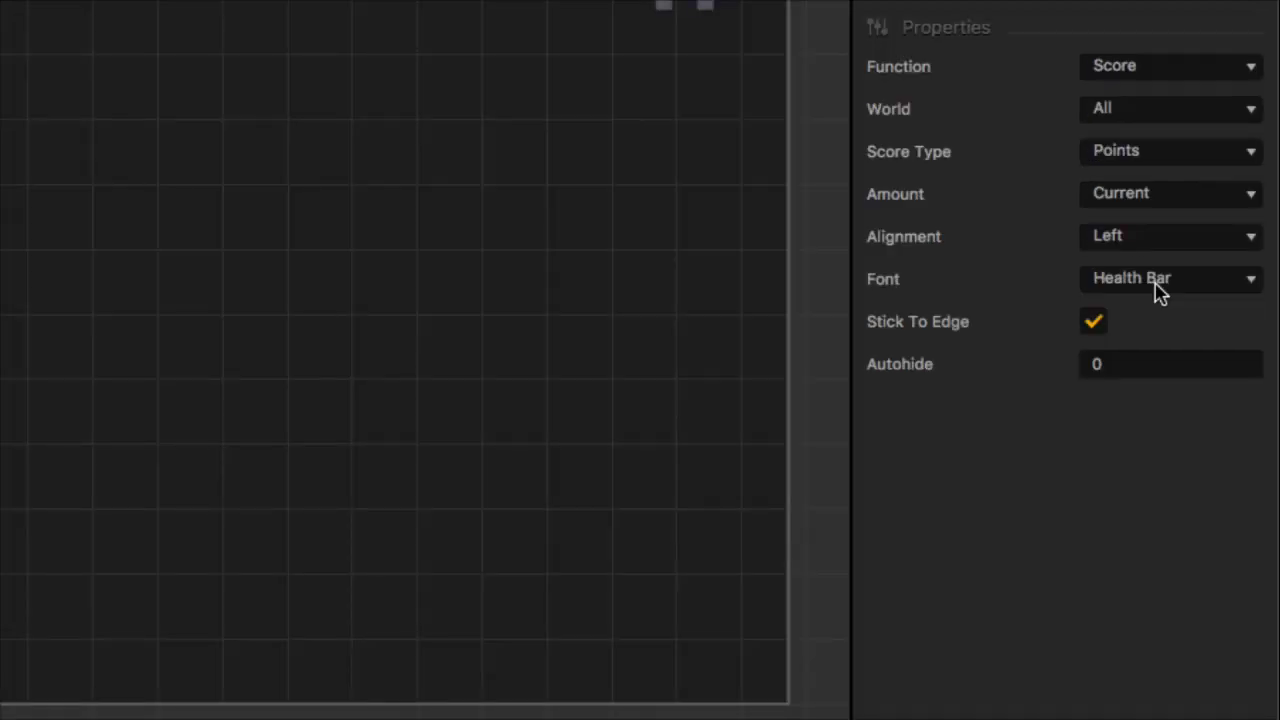
Switch the score label's font to Health Bar.
{"action": "left_click", "coordinate": [1160, 290]}
{"action": "left_click", "coordinate": [1162, 376]}
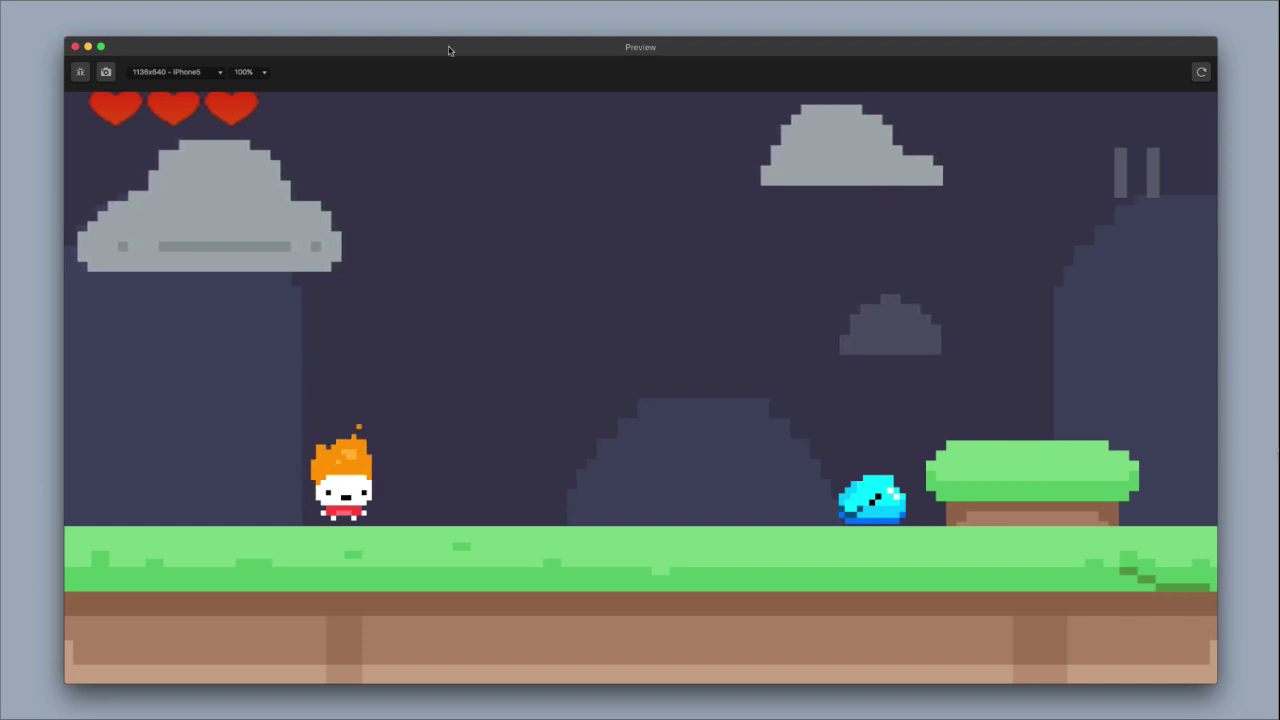
Move the preview aside, bring the editor forward, and nudge the score label slightly lower.
{"action": "mouse_move", "coordinate": [449, 49]}
{"action": "left_mouse_down"}
{"action": "mouse_move", "coordinate": [391, 90]}
{"action": "mouse_move", "coordinate": [389, 240]}
{"action": "left_mouse_up"}
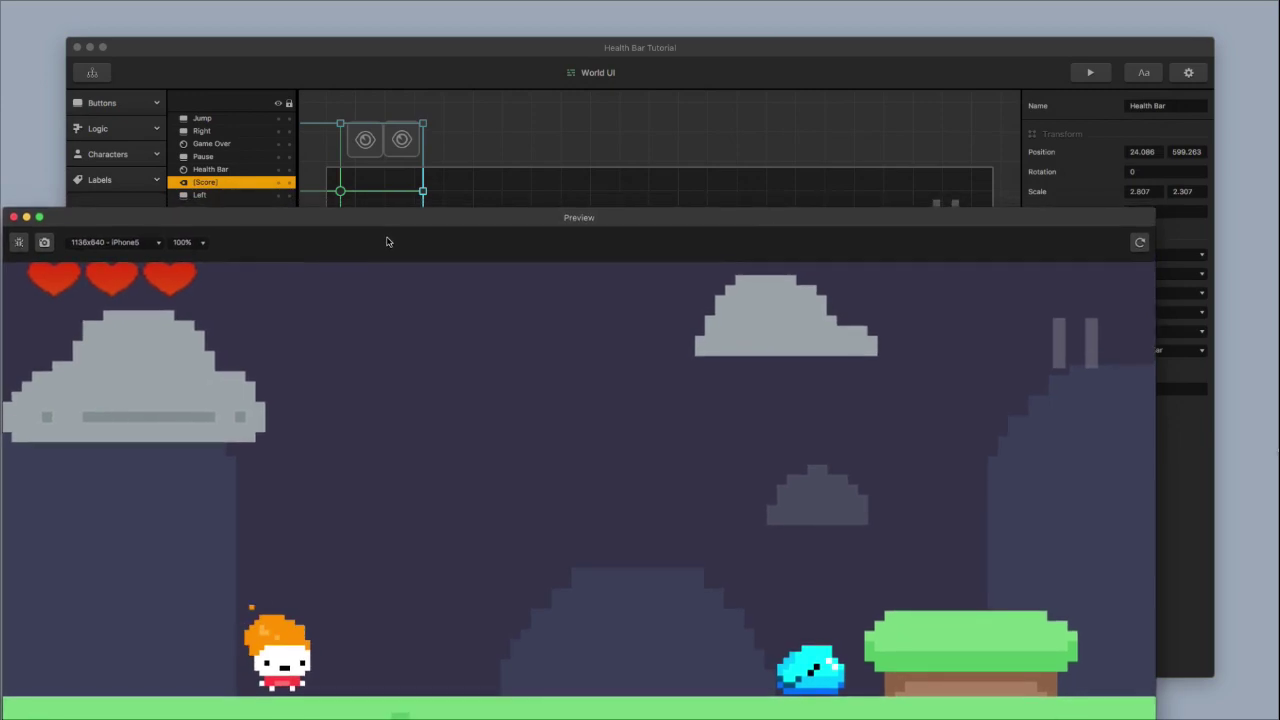
{"action": "left_click_drag", "start_coordinate": [352, 61], "coordinate": [659, 73]}
{"action": "left_click_drag", "start_coordinate": [655, 213], "coordinate": [652, 217]}
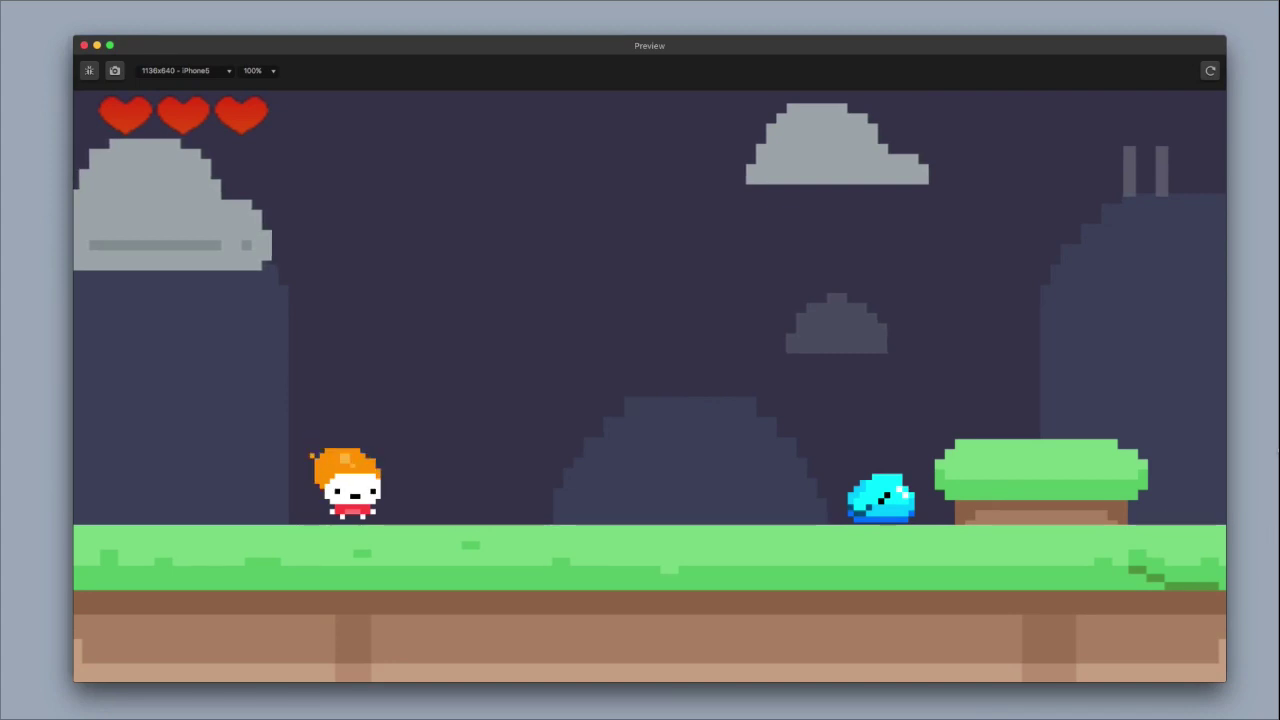
Play the preview, restart after Game Over, and run into the blue slime so three hearts become two.
{"action": "key", "text": "Right"}
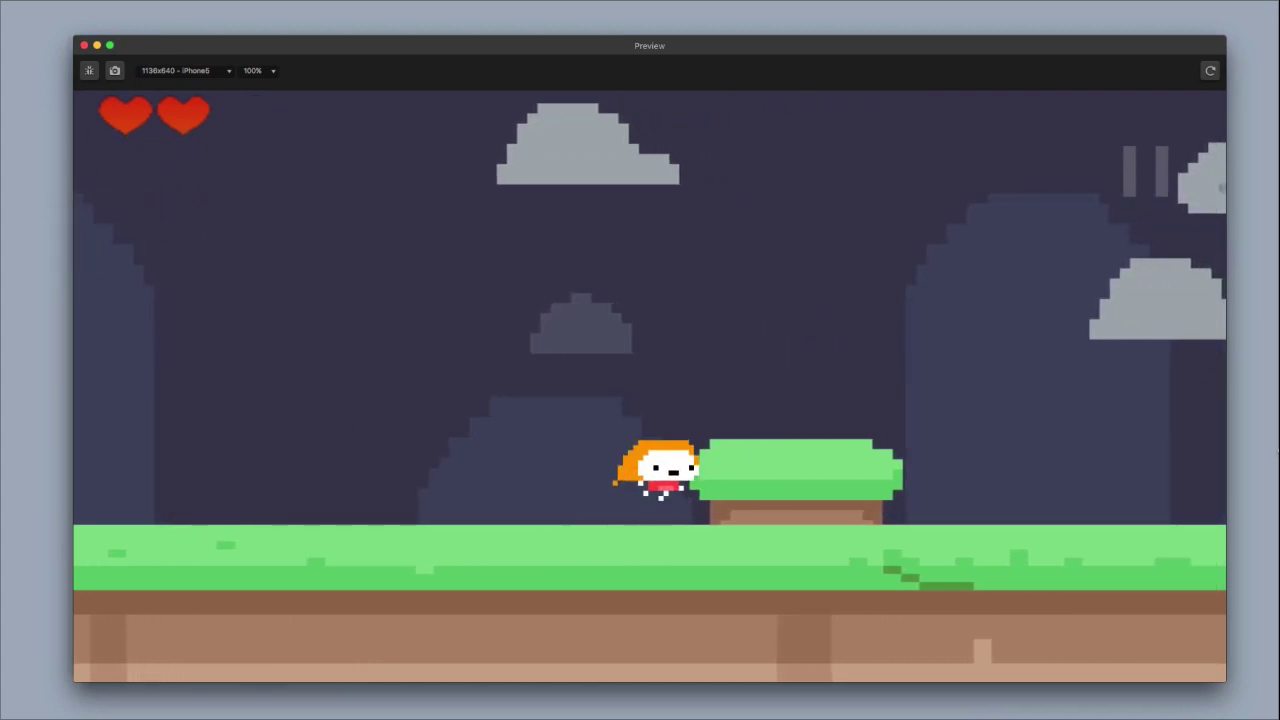
{"action": "key", "text": "Up"}
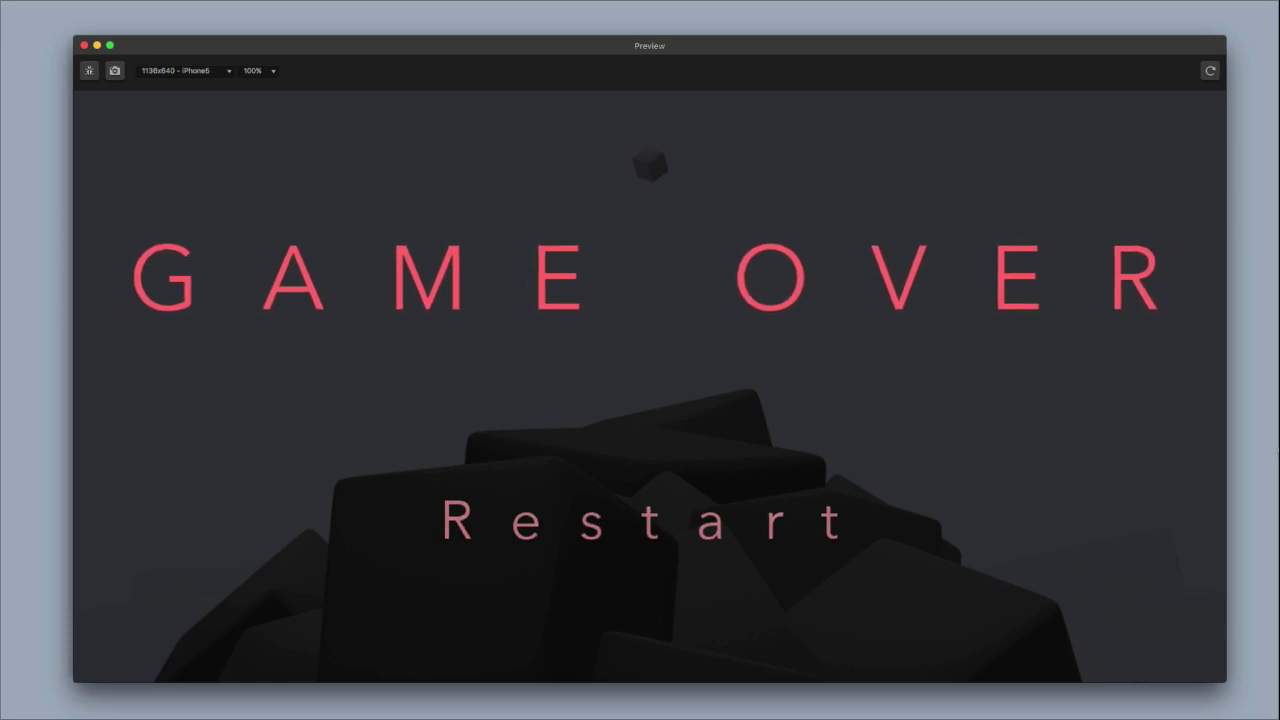
{"action": "key", "text": "Right"}
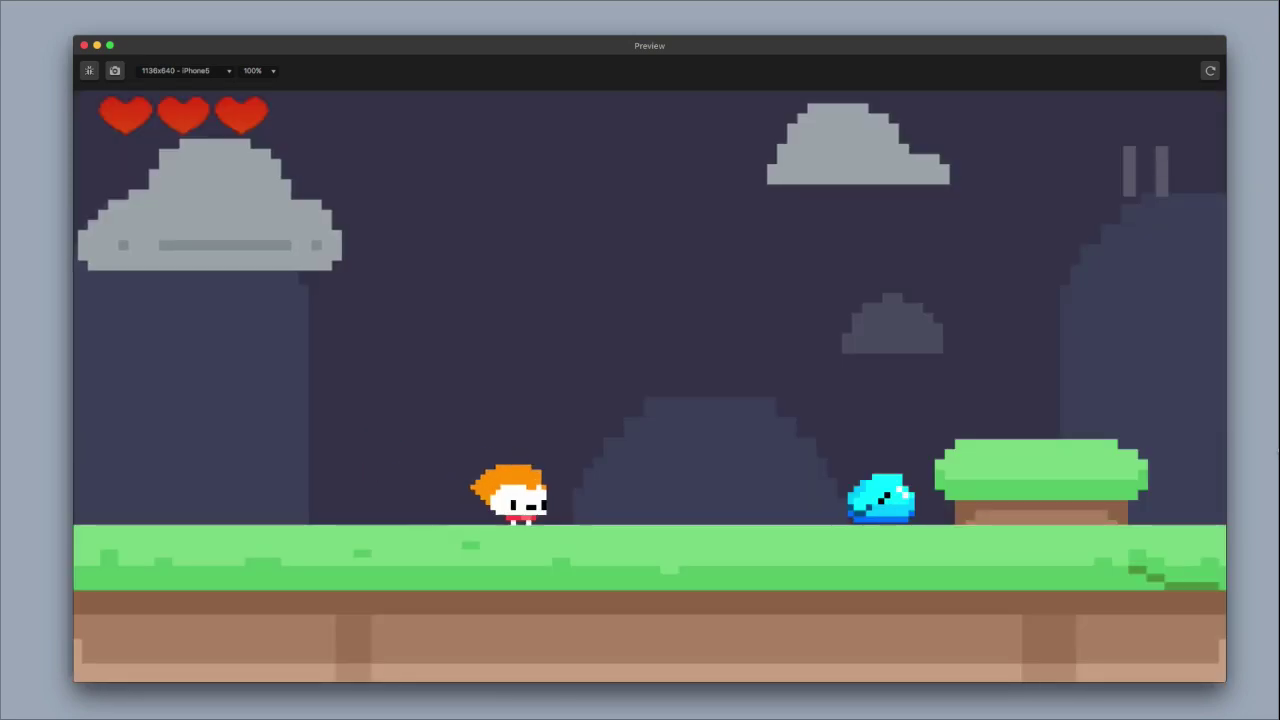
{"action": "key", "text": "Left"}
{"action": "key", "text": "Right"}
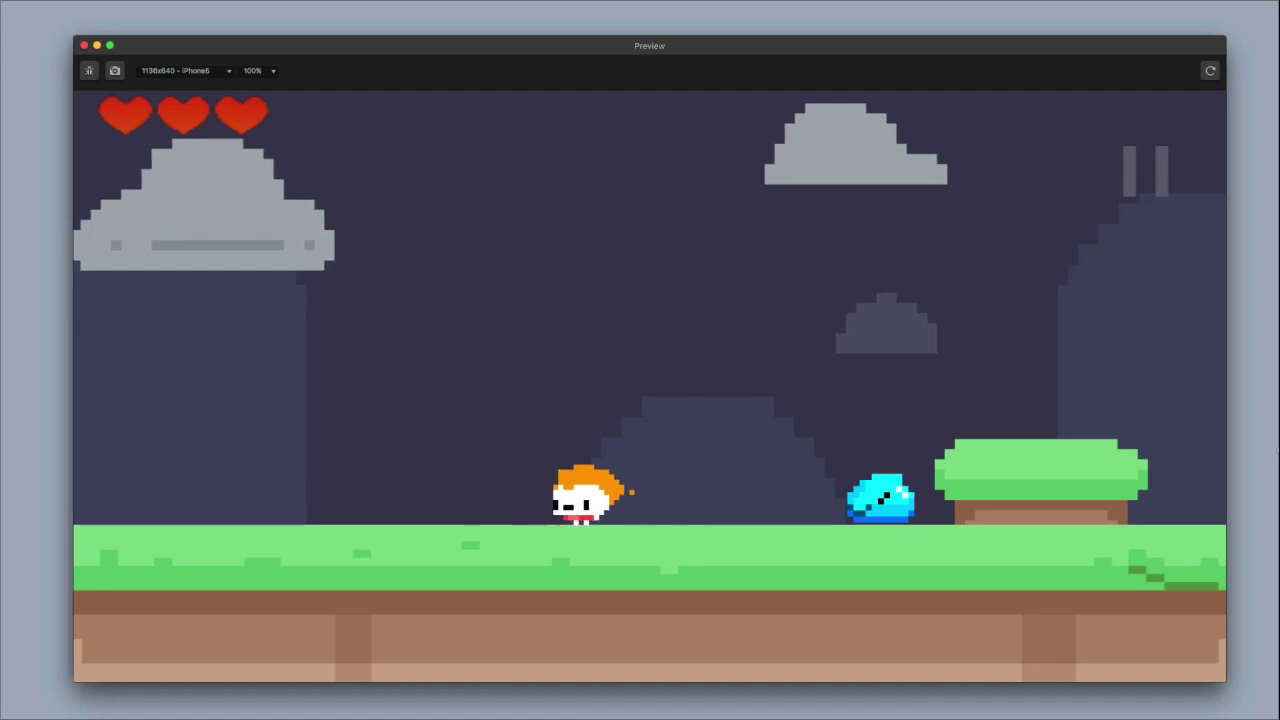
{"action": "key", "text": "Left"}
{"action": "key", "text": "Right"}
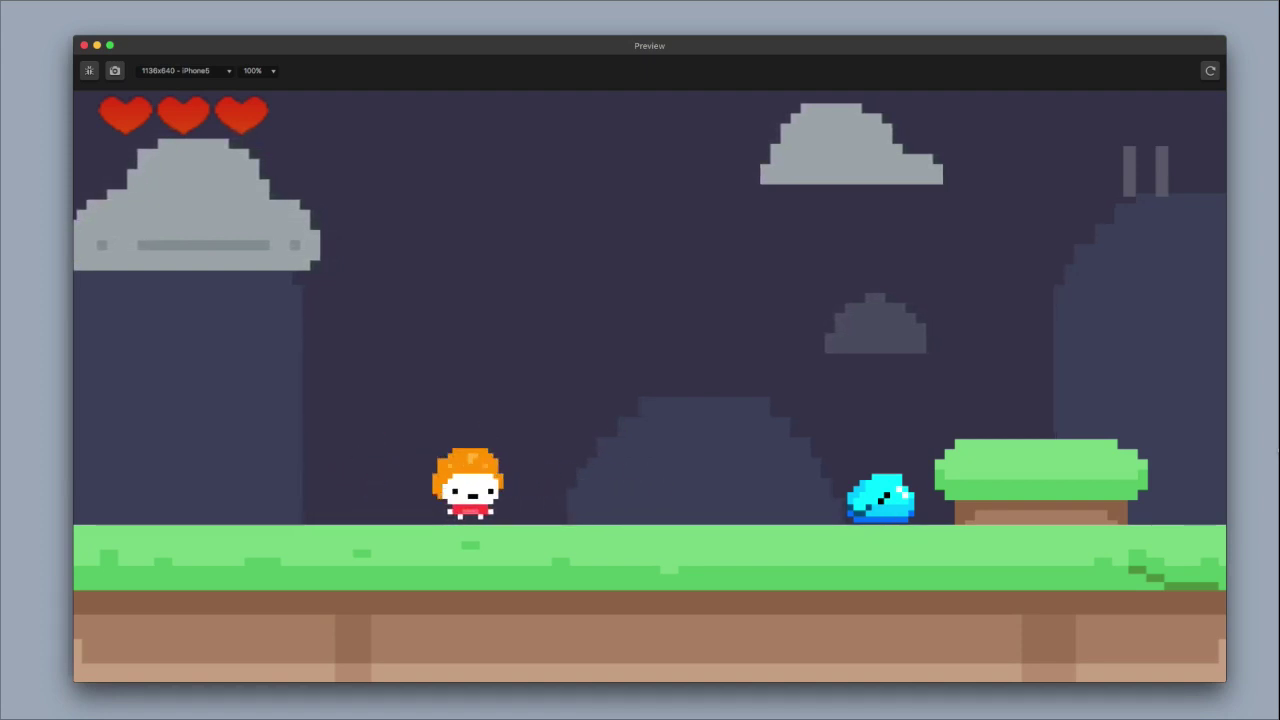
{"action": "key", "text": "Right"}
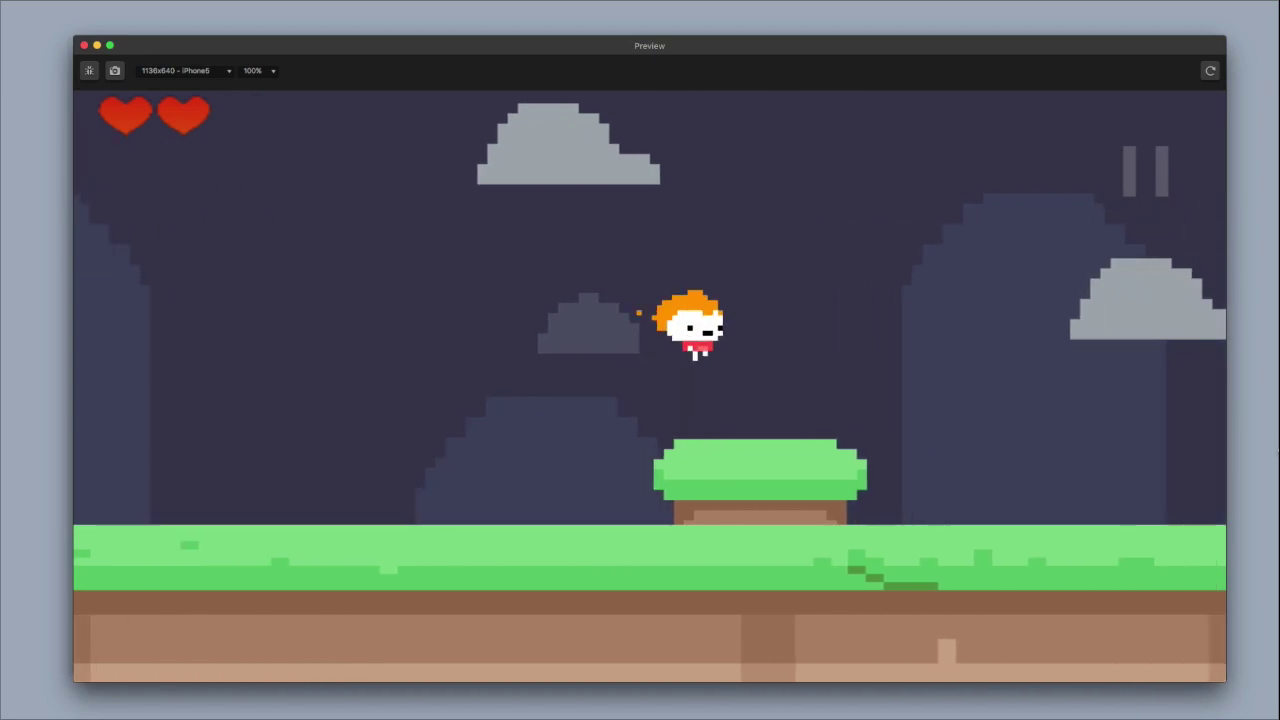